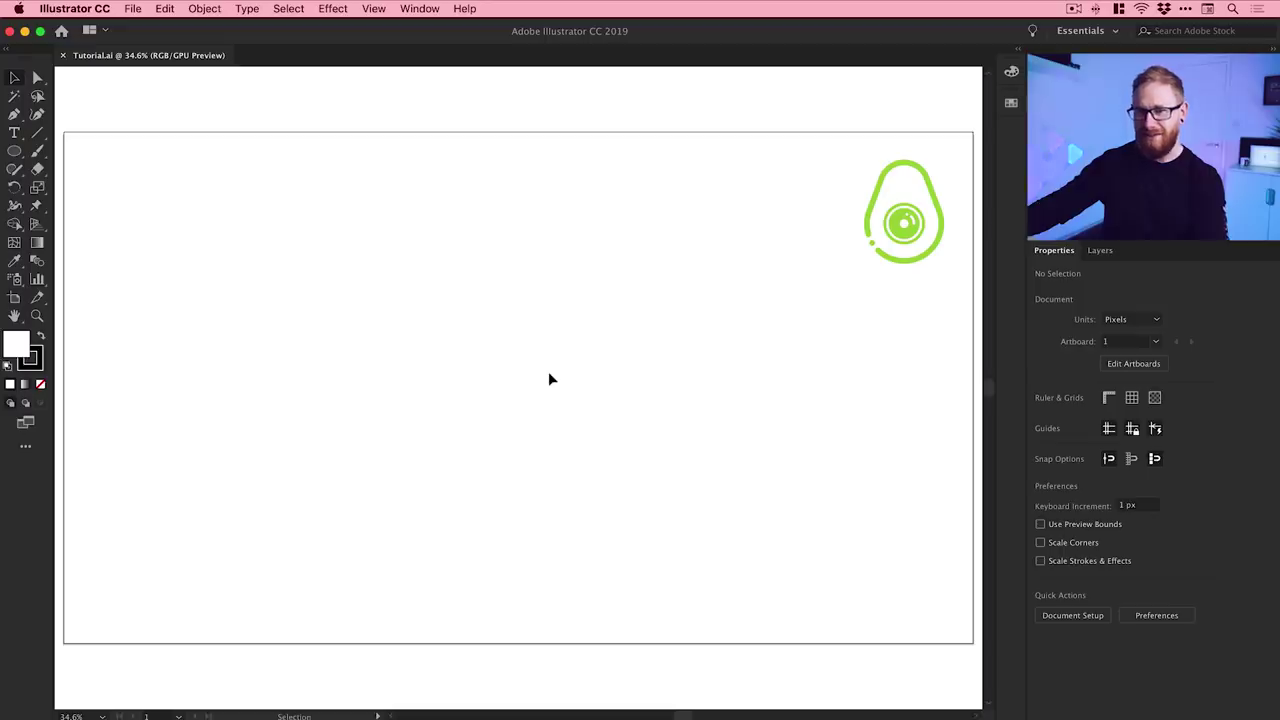
# Step: Turn off Snap to Pixel and draw a circle about 606 px in diameter near the middle of the artboard
pyautogui.click(376, 9)
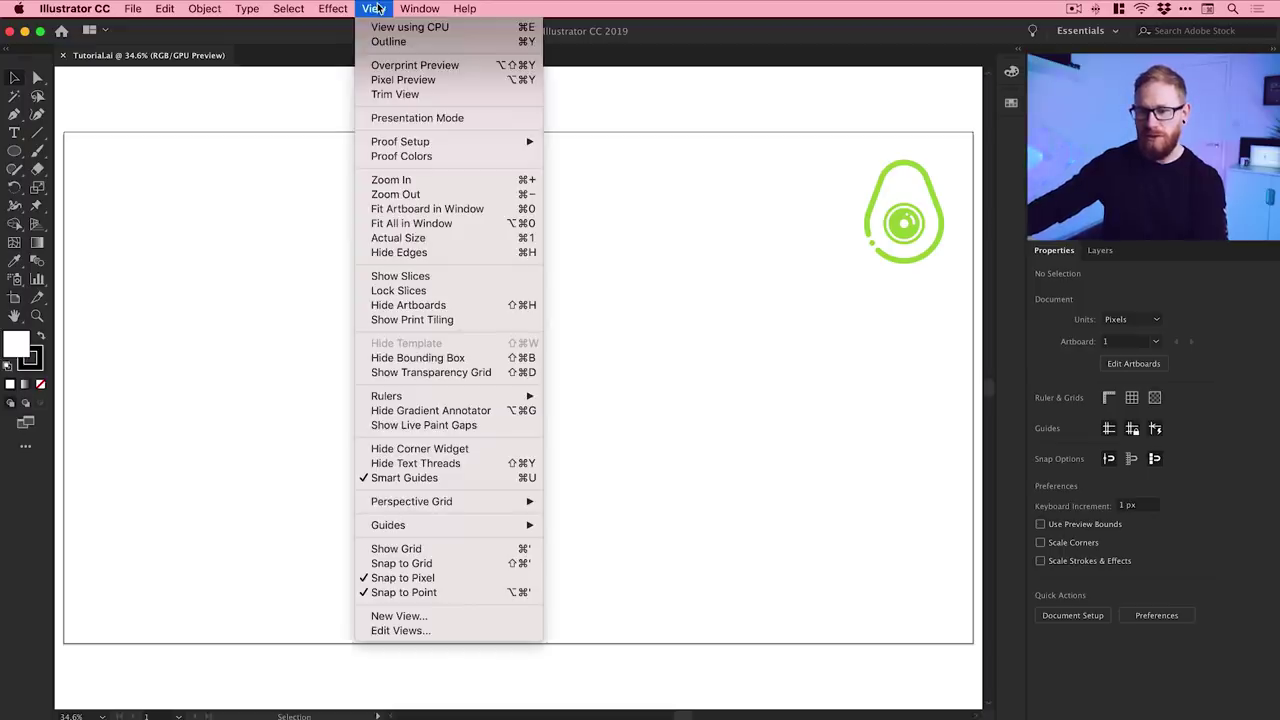
pyautogui.click(433, 578)
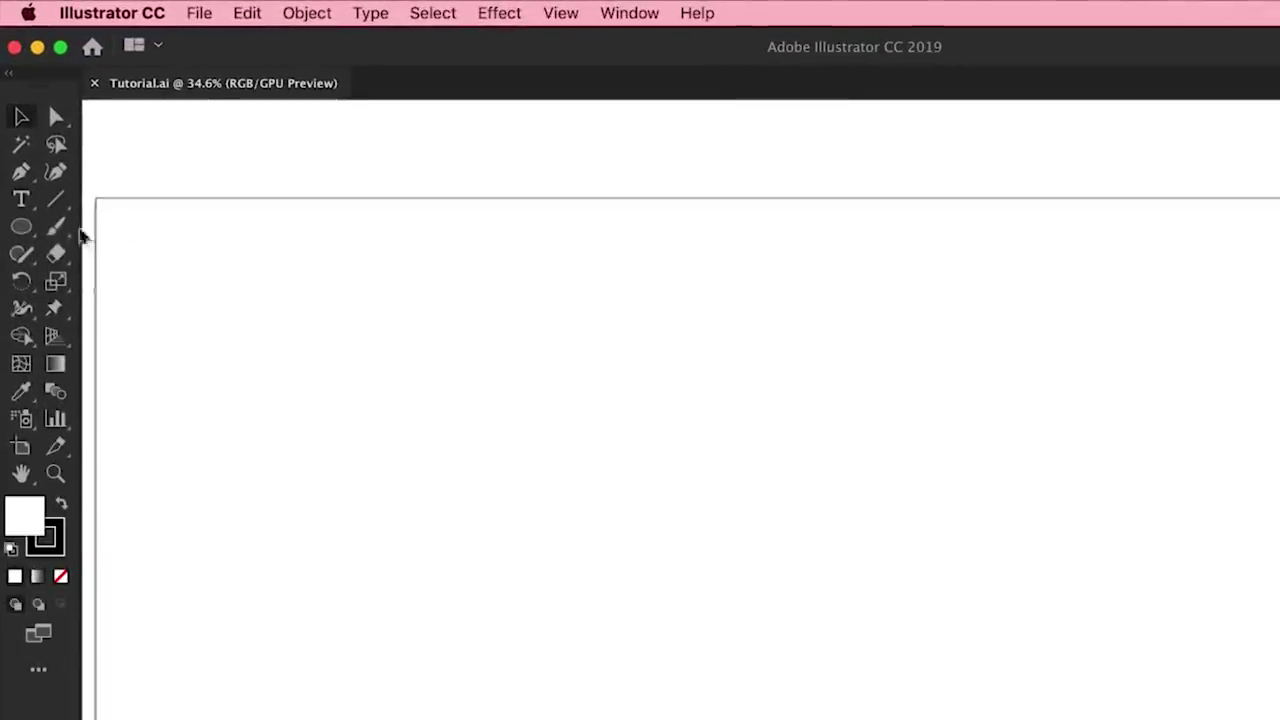
pyautogui.click(24, 228)
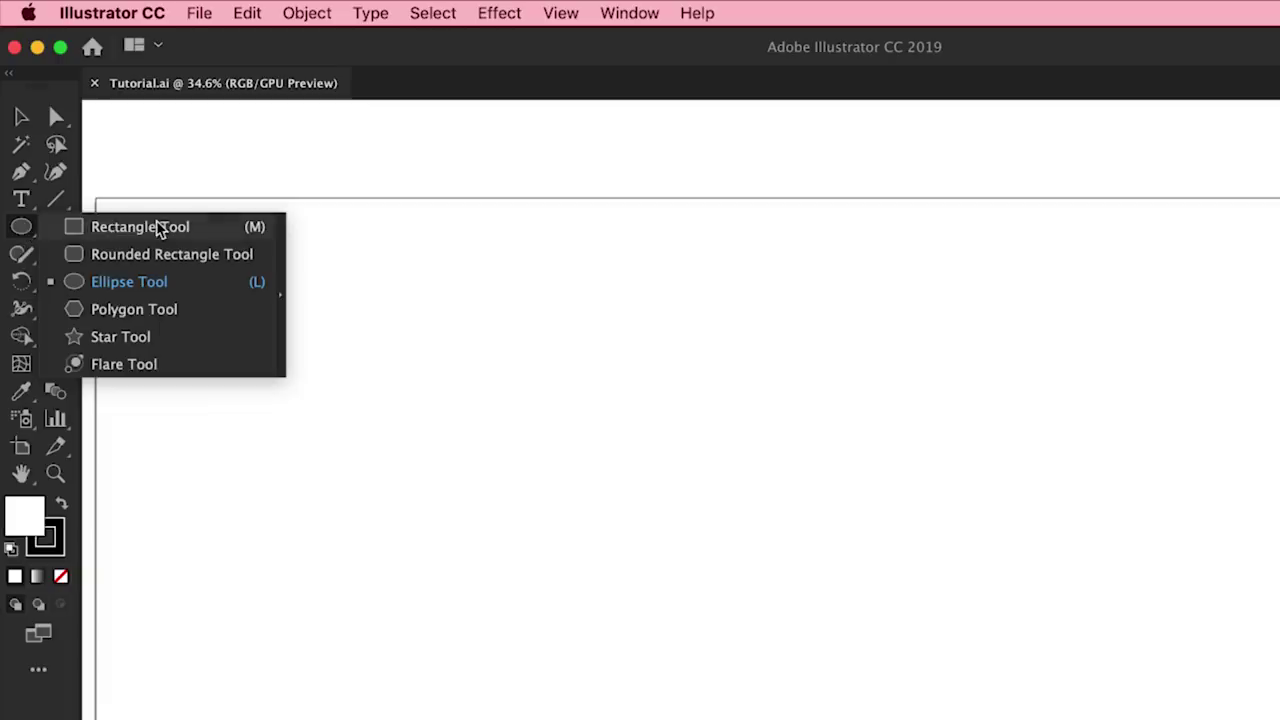
pyautogui.click(160, 283)
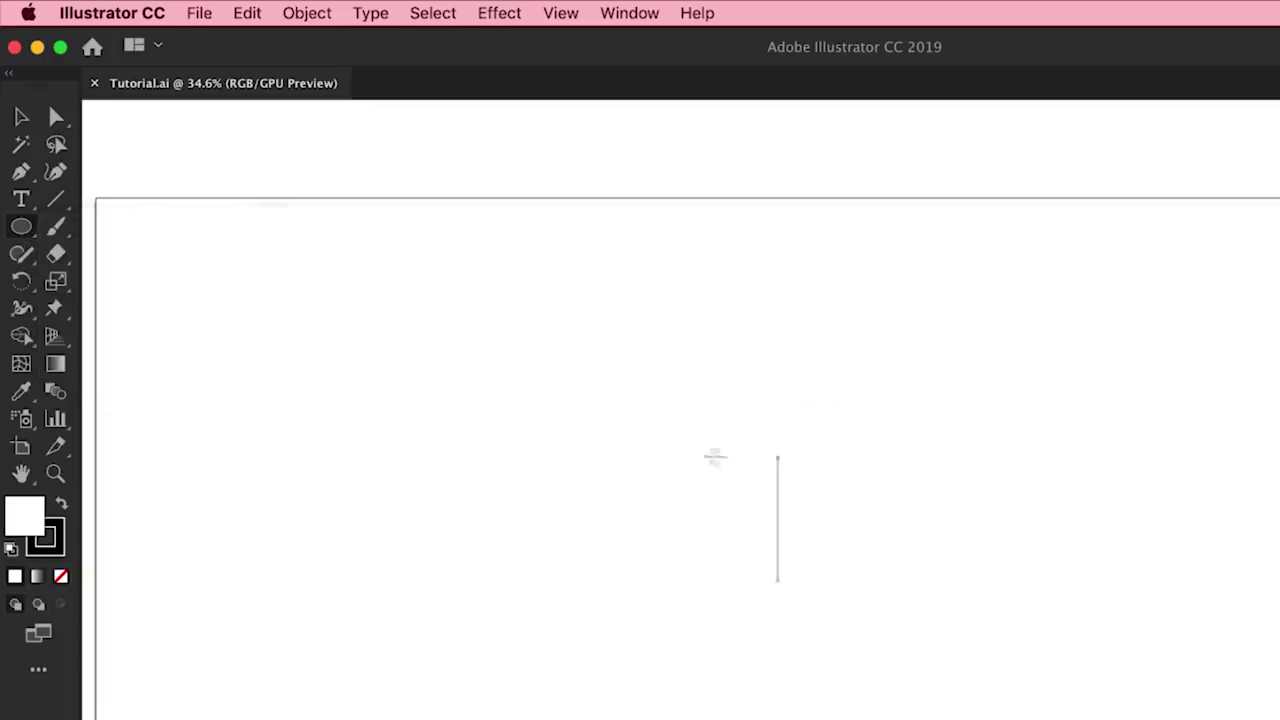
pyautogui.moveTo(574, 420); pyautogui.dragTo(1000, 719)
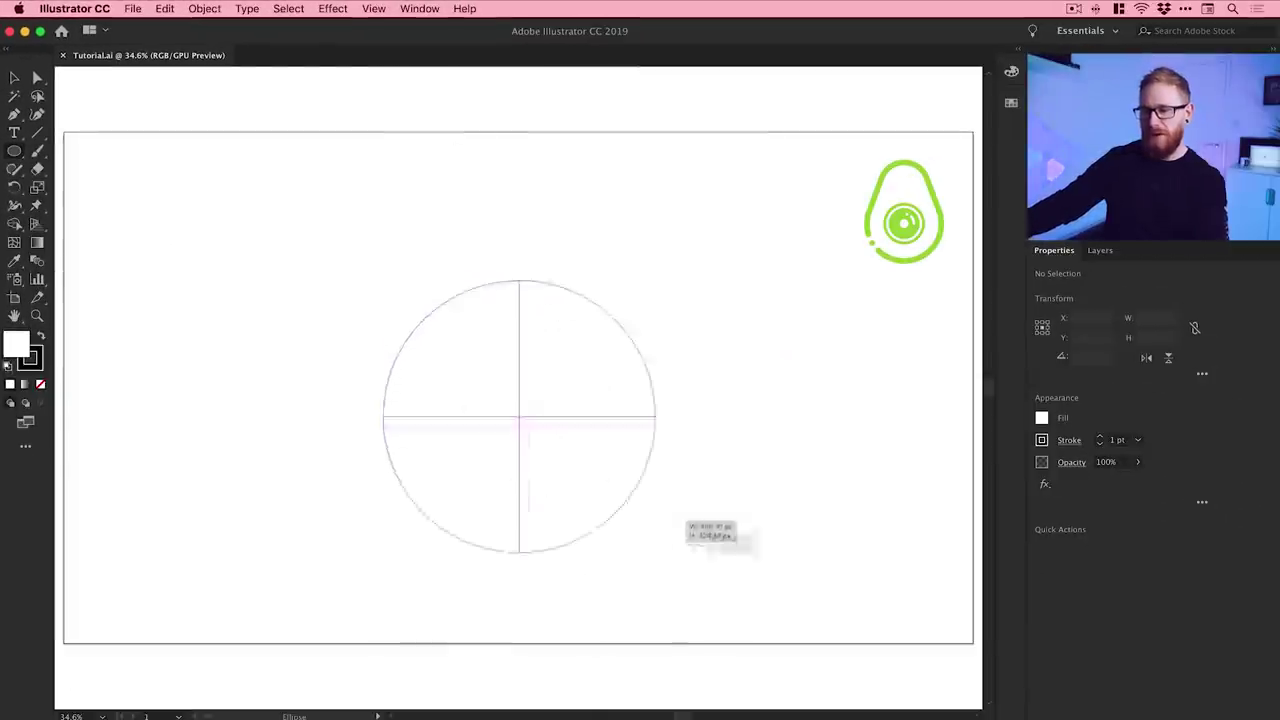
pyautogui.moveTo(654, 521); pyautogui.dragTo(669, 480)
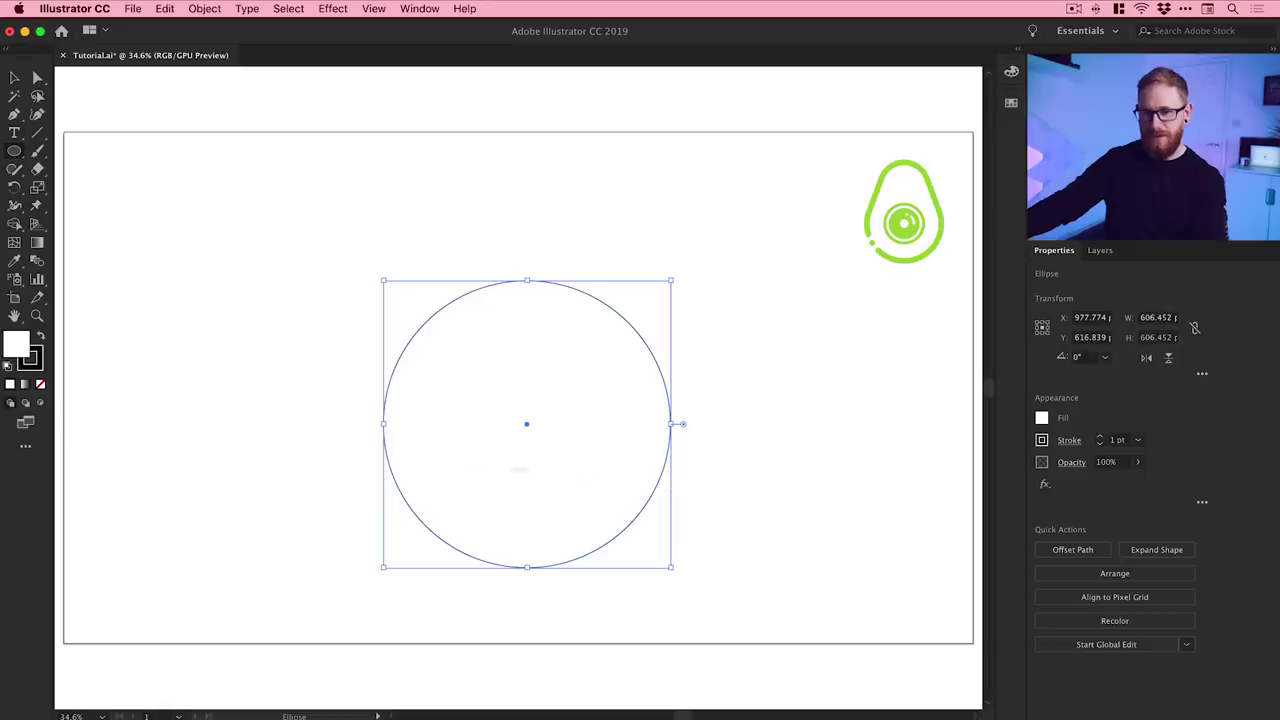
# Step: Give the circle no fill and an RGB Red stroke, making the red swatch a global color
pyautogui.click(41, 386)
pyautogui.click(37, 362)
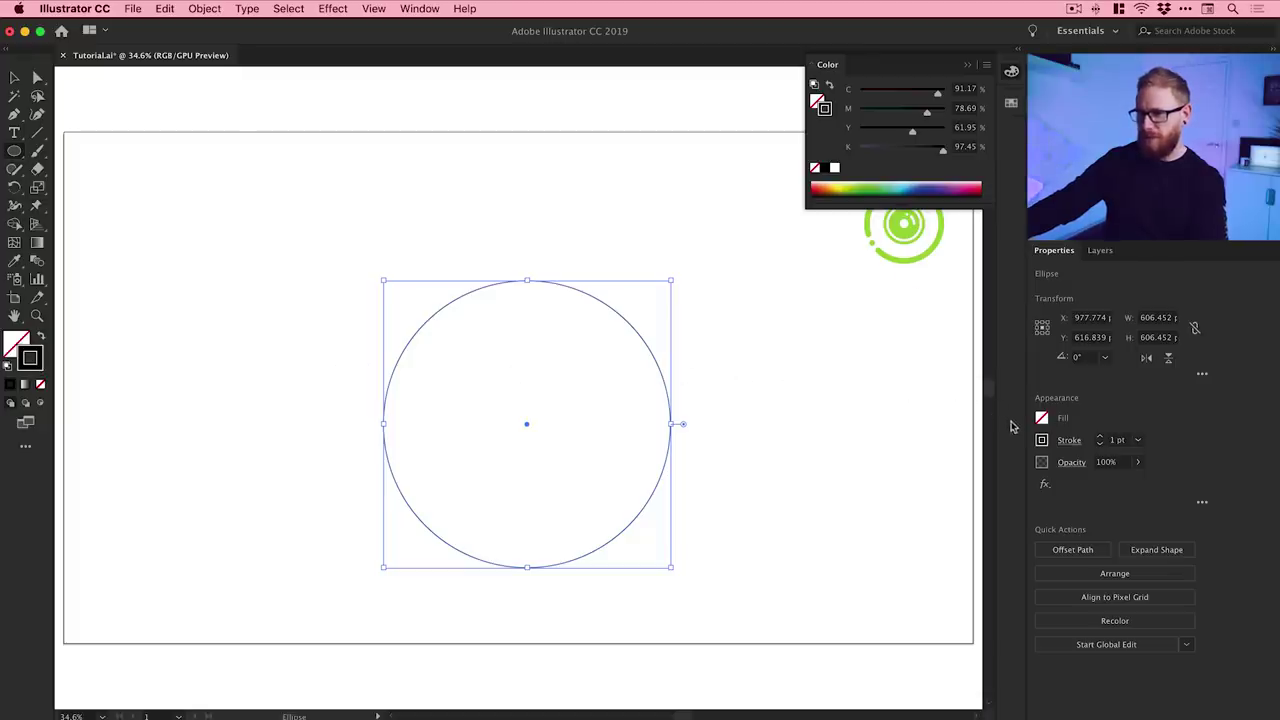
pyautogui.click(1041, 441)
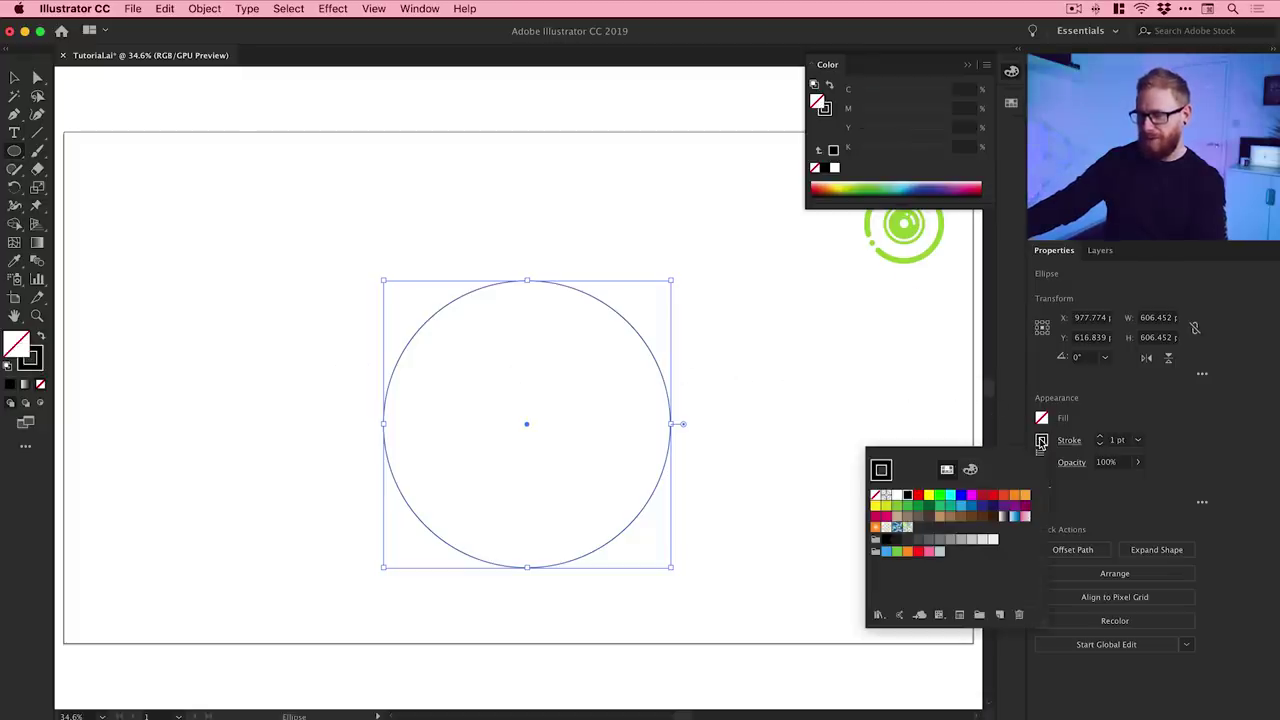
pyautogui.doubleClick(919, 496)
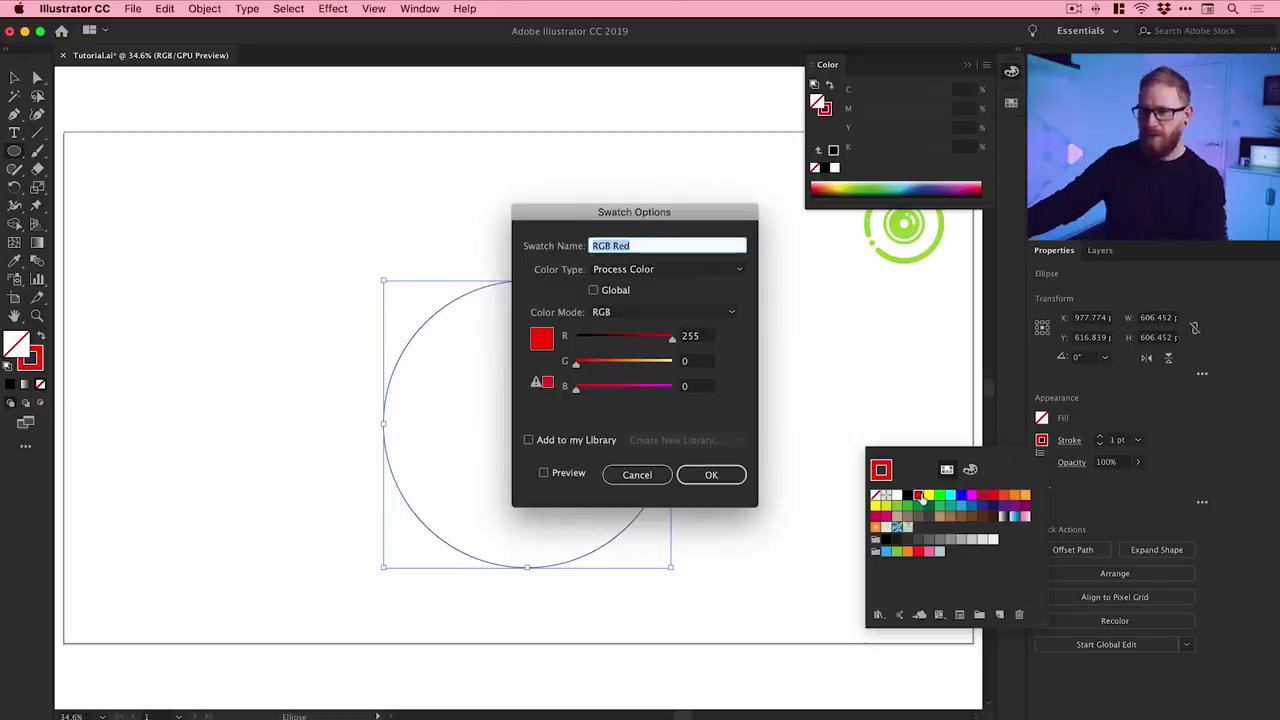
pyautogui.click(610, 290)
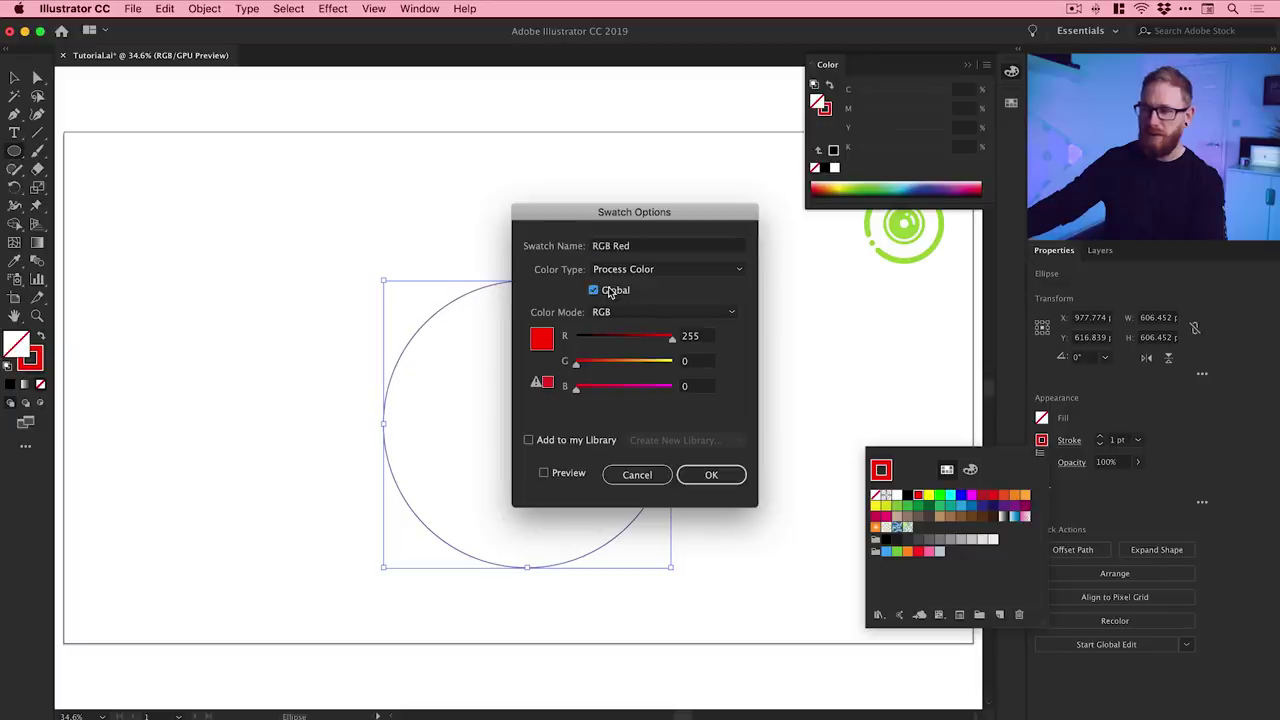
pyautogui.click(711, 475)
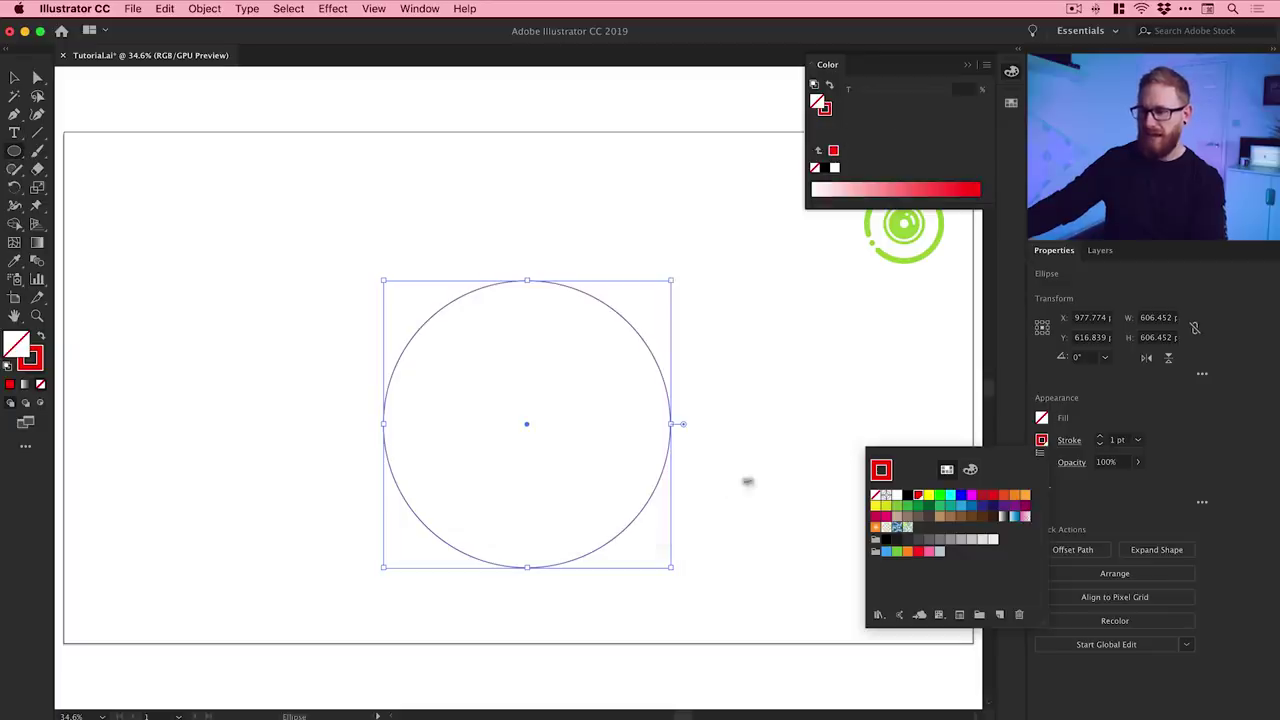
pyautogui.click(1043, 440)
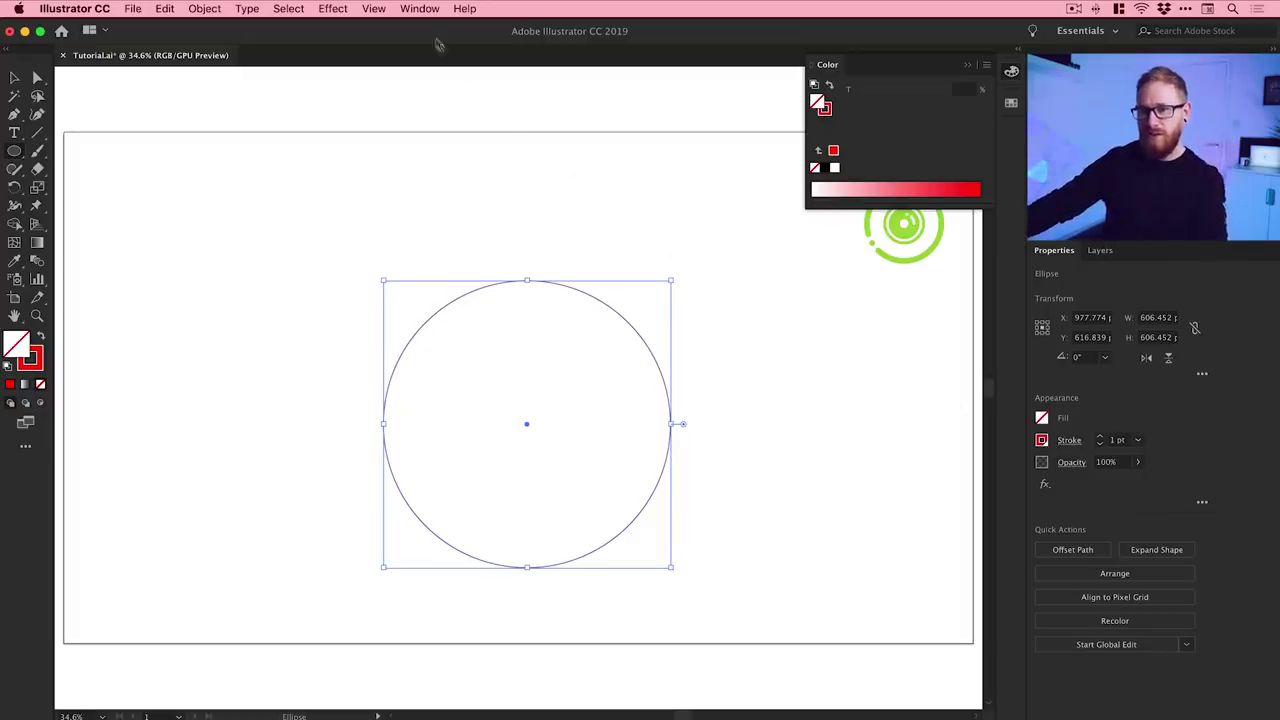
# Step: Look over the document's color swatches
pyautogui.click(418, 9)
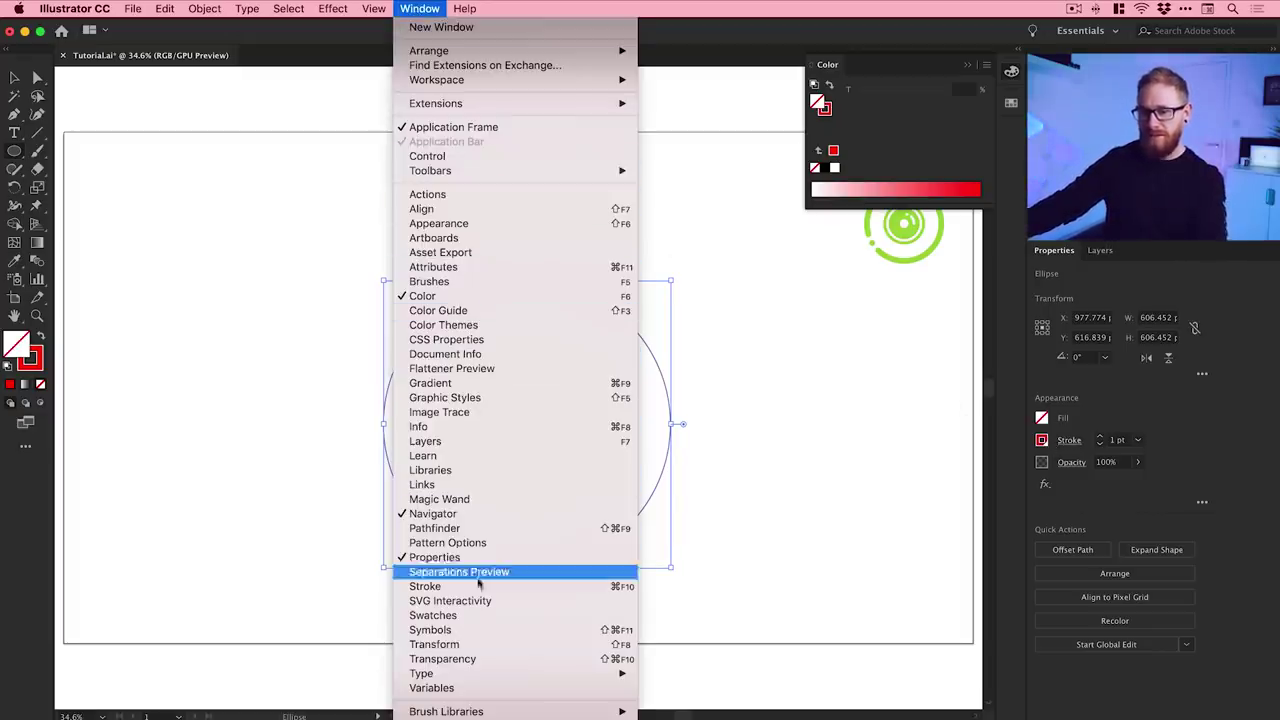
pyautogui.click(474, 615)
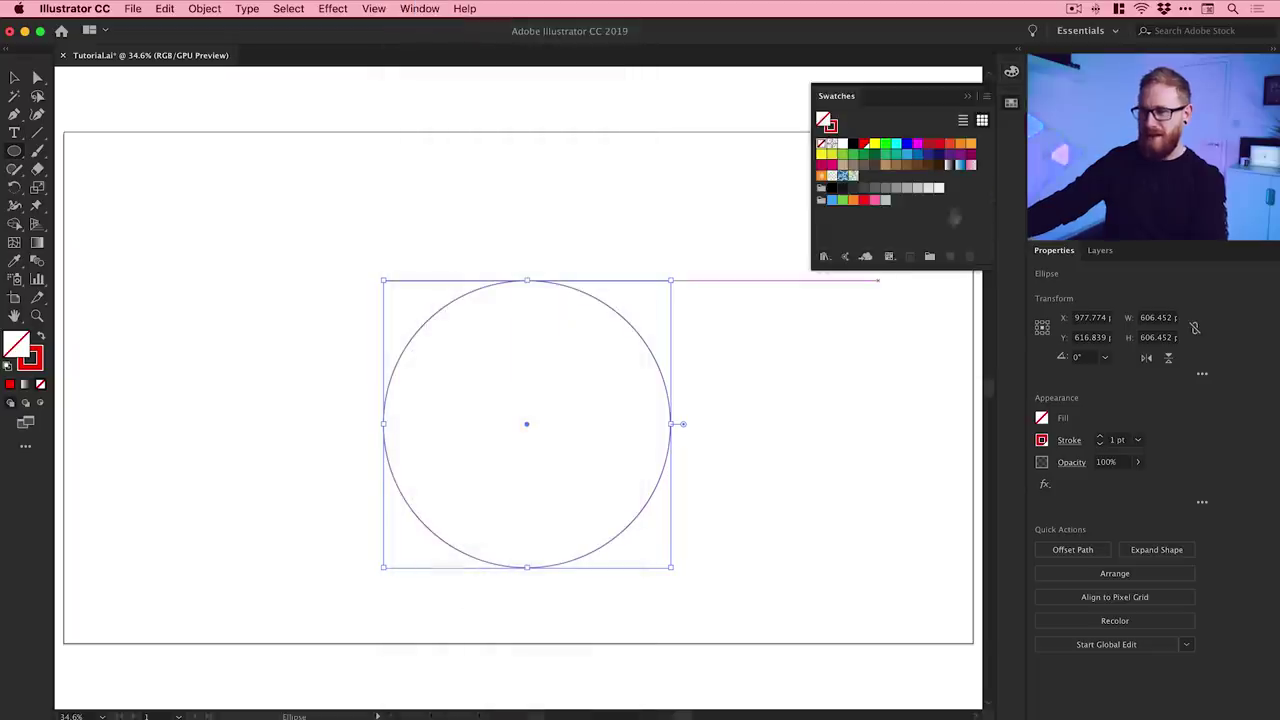
pyautogui.click(1010, 104)
# Step: Scale the red circle down to about 506 px in diameter and place it in the lower middle of the artboard
pyautogui.press('v')
pyautogui.click(614, 334)
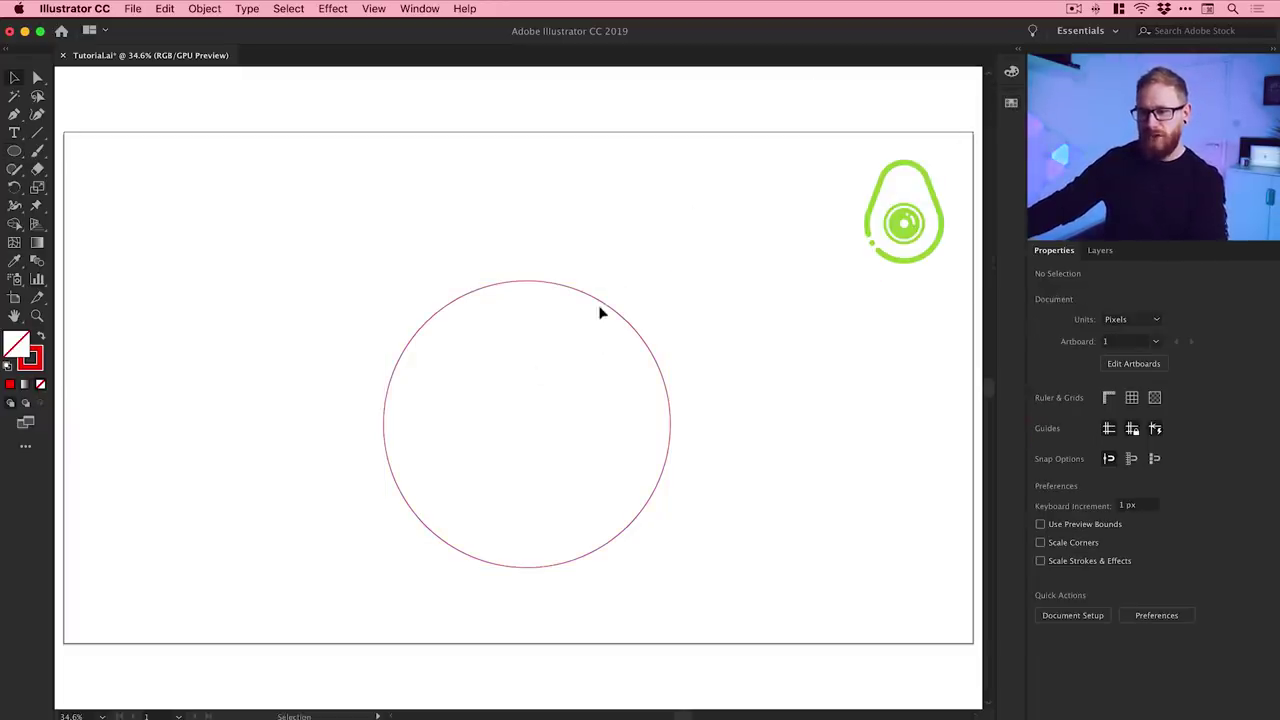
pyautogui.click(609, 306)
pyautogui.moveTo(668, 280); pyautogui.dragTo(642, 330)
pyautogui.moveTo(594, 366); pyautogui.dragTo(627, 369)
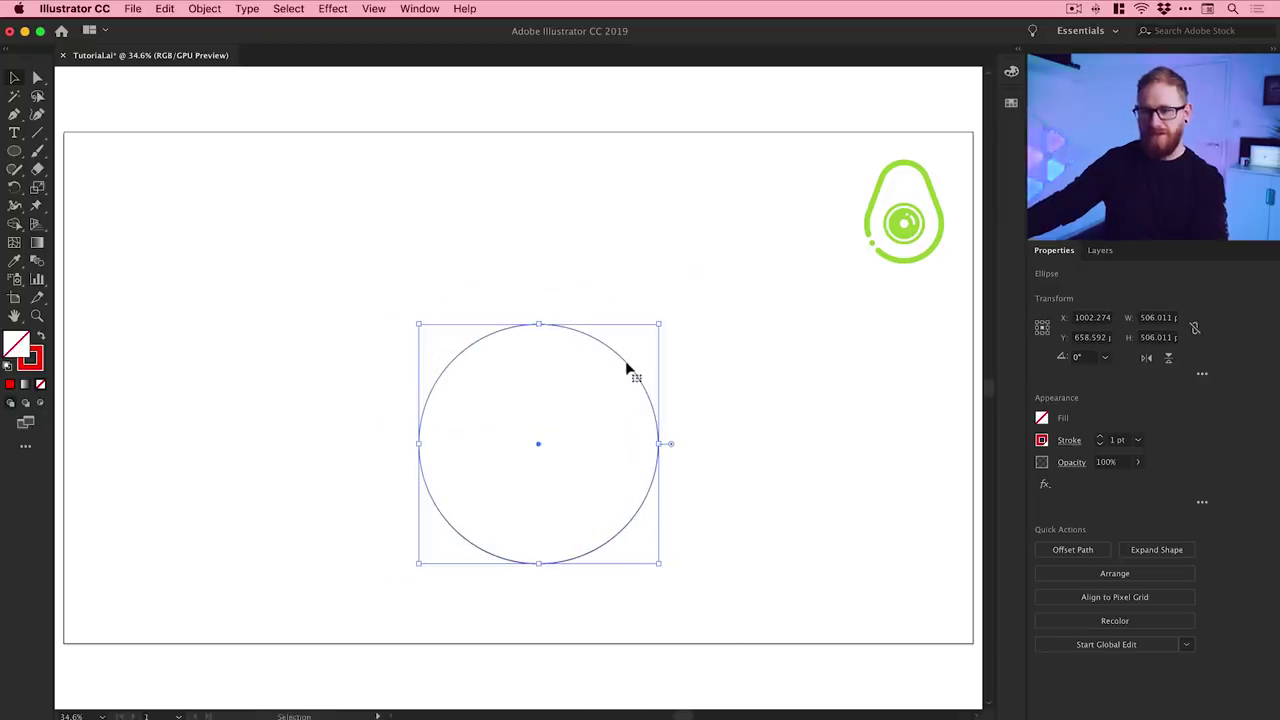
# Step: Paste a copy of the circle in place and scale it from the center to about 259 px in diameter
pyautogui.click(175, 9)
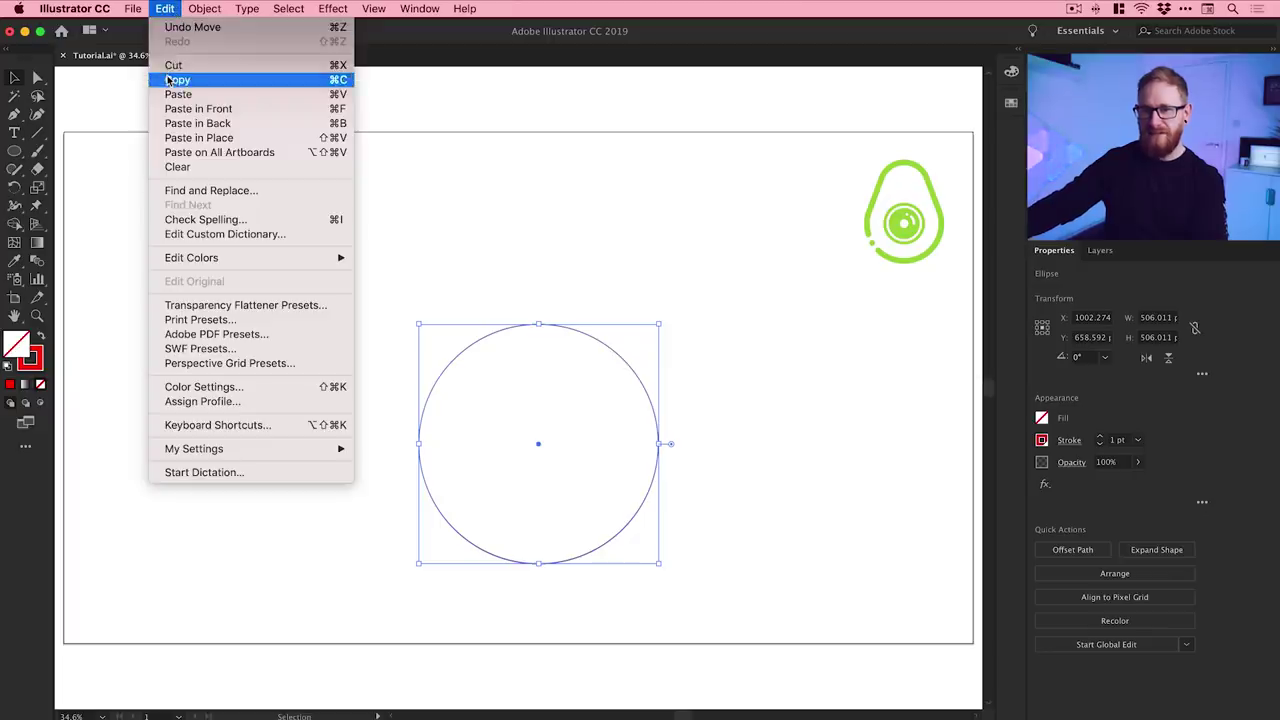
pyautogui.click(196, 138)
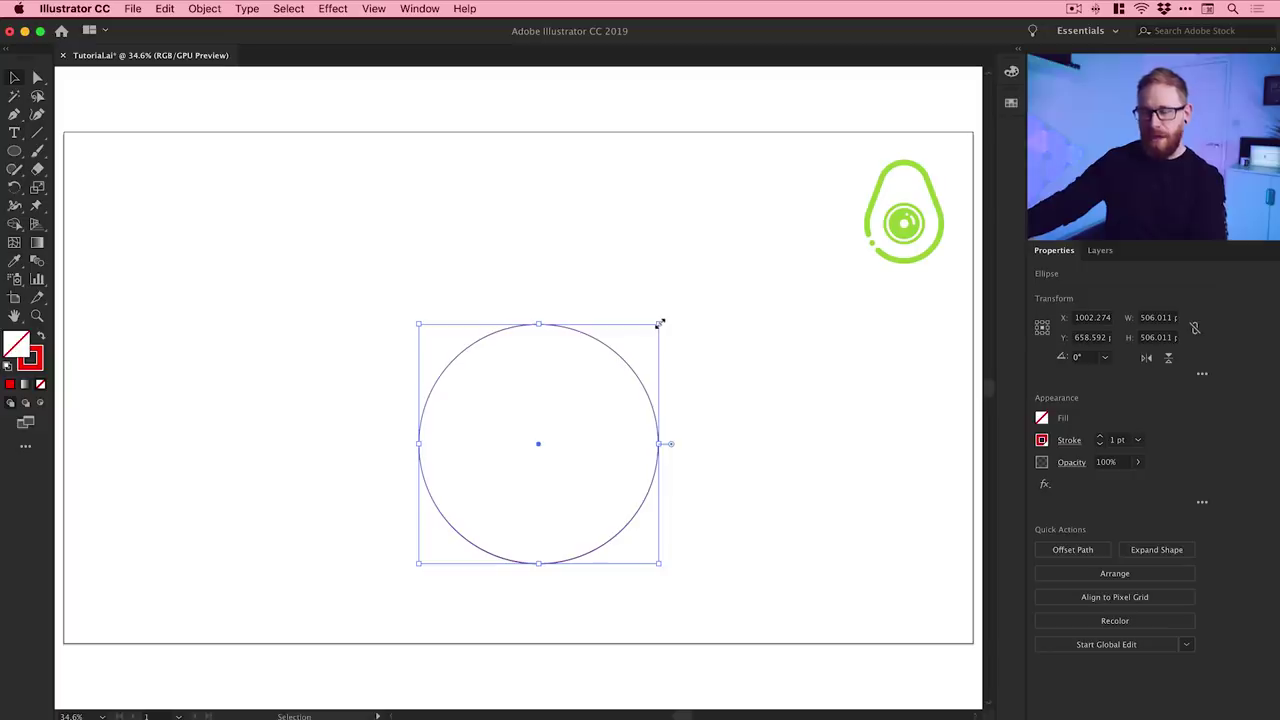
pyautogui.moveTo(660, 324); pyautogui.dragTo(601, 368)
# Step: Copy the 259 px circle, paste it in place and scale the copy from the center to about 205 px
pyautogui.click(165, 8)
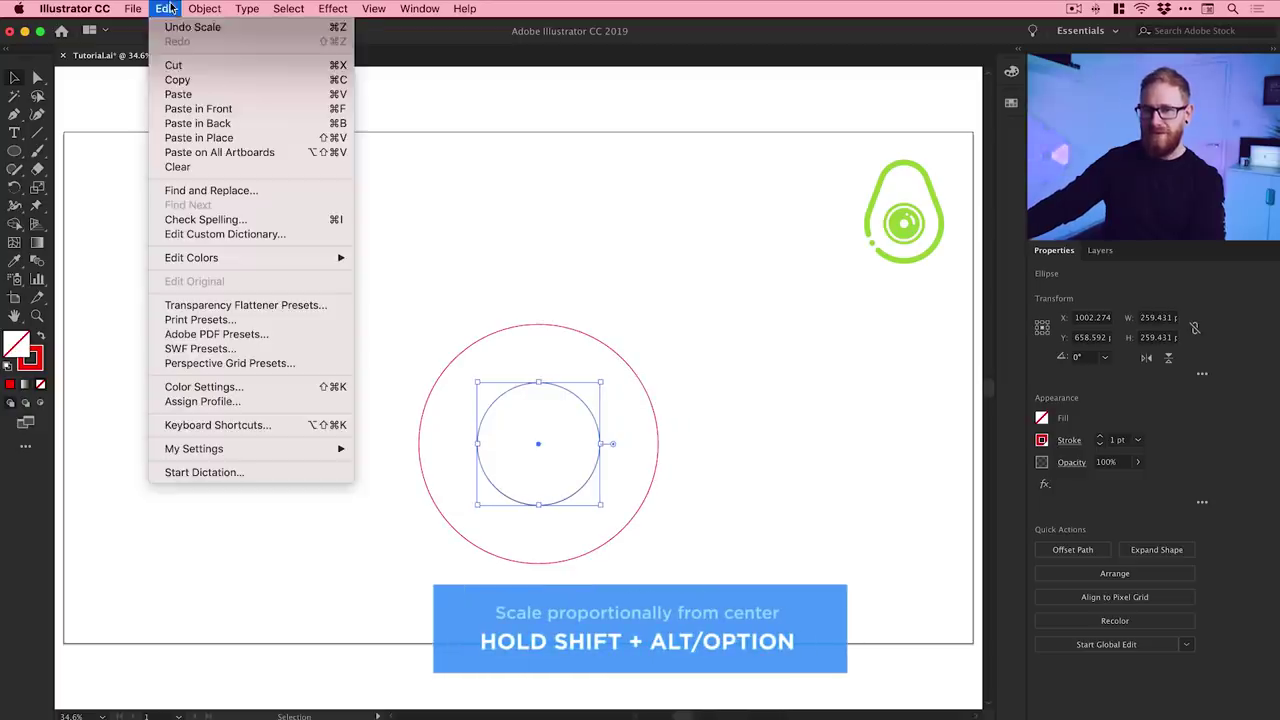
pyautogui.press('super+c')
pyautogui.click(165, 8)
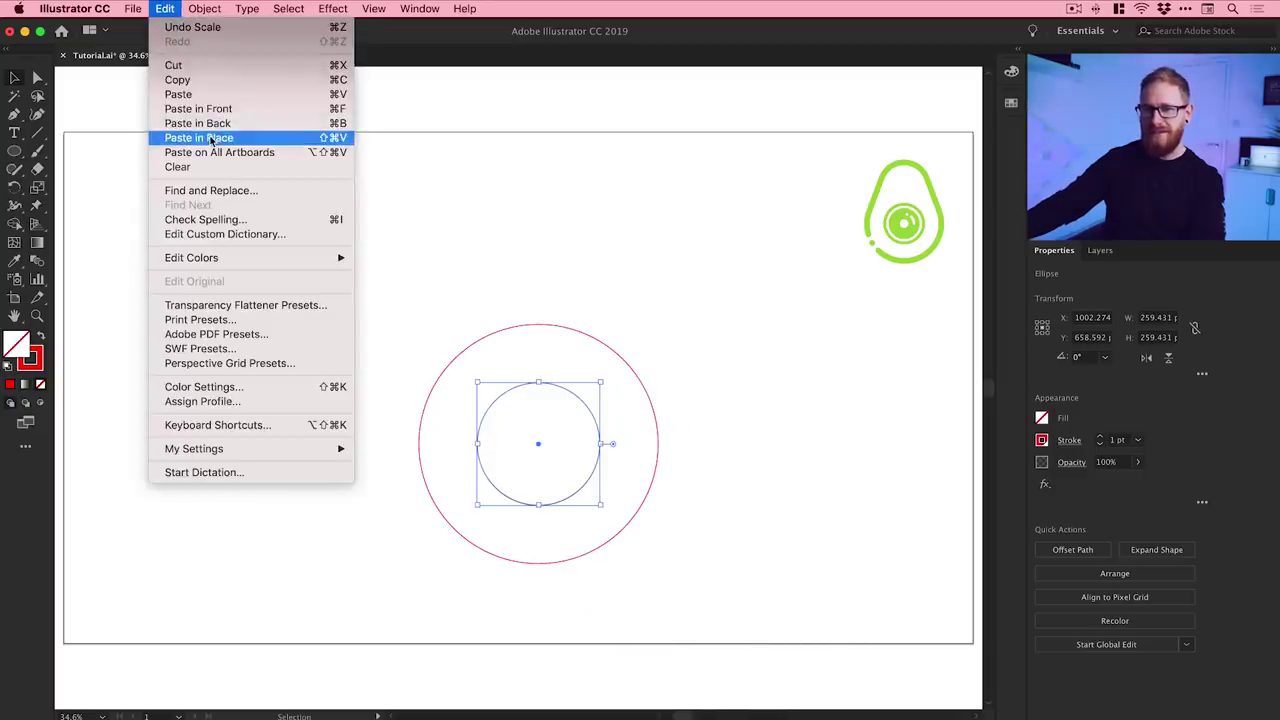
pyautogui.click(171, 137)
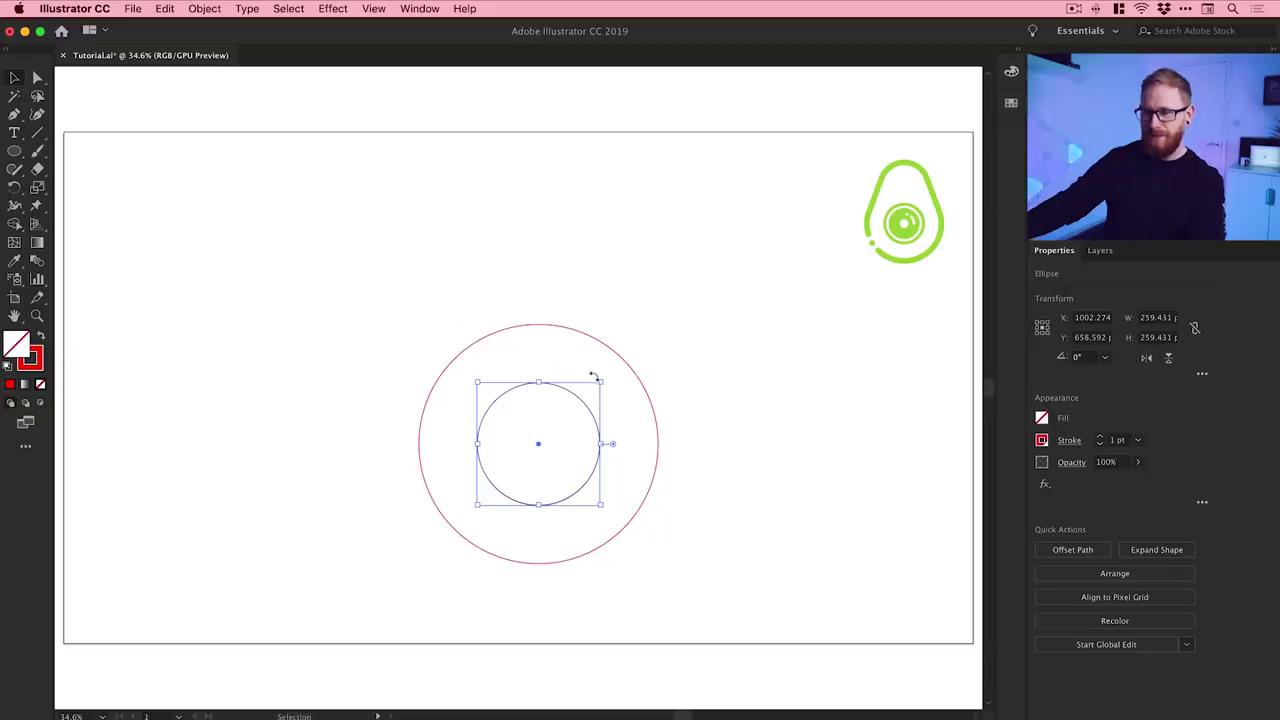
pyautogui.moveTo(600, 381); pyautogui.dragTo(587, 393)
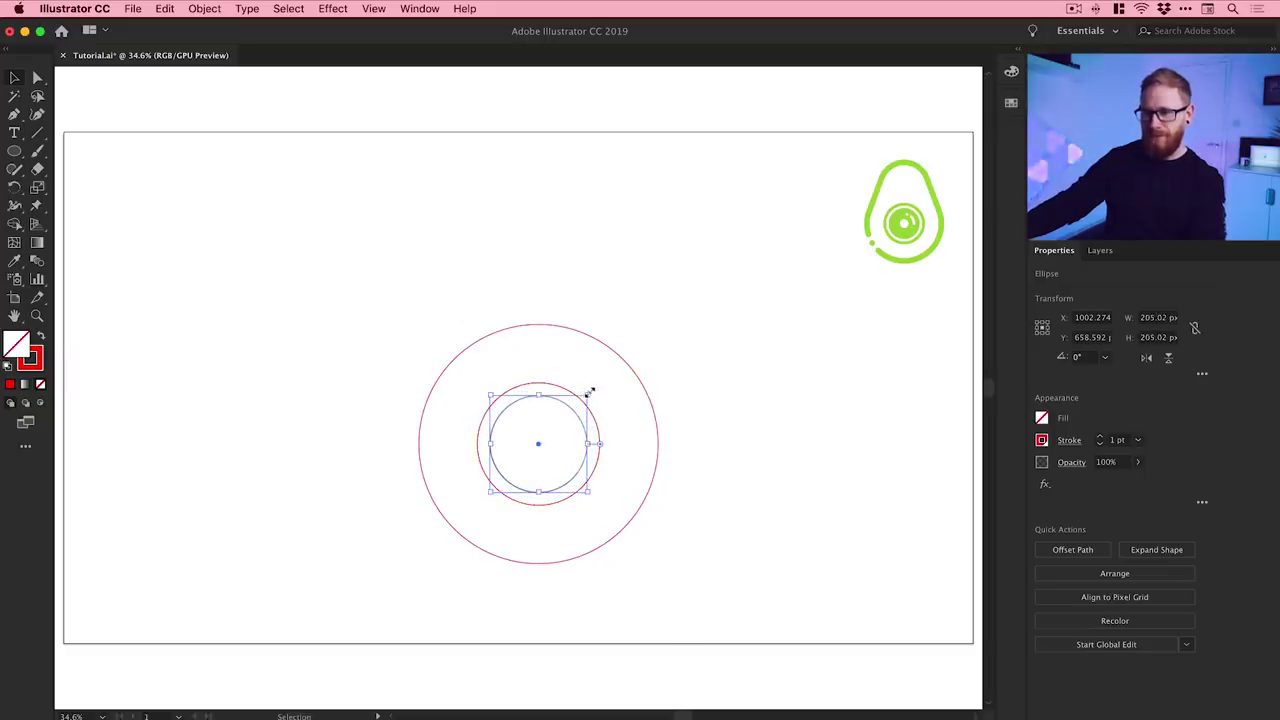
# Step: Copy the 205 px circle, paste it in place and shrink the copy from its center into a small innermost circle
pyautogui.click(165, 8)
pyautogui.click(180, 80)
pyautogui.click(165, 8)
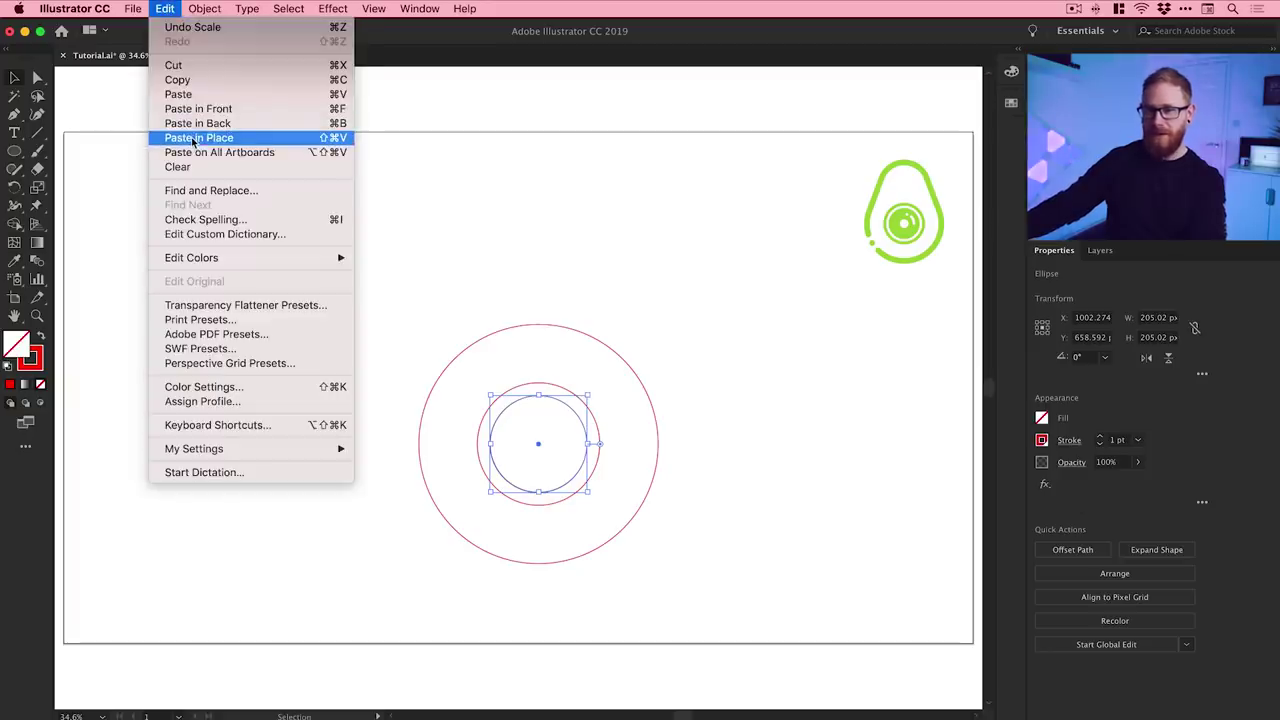
pyautogui.click(193, 141)
pyautogui.moveTo(588, 396); pyautogui.dragTo(559, 430)
pyautogui.click(520, 233)
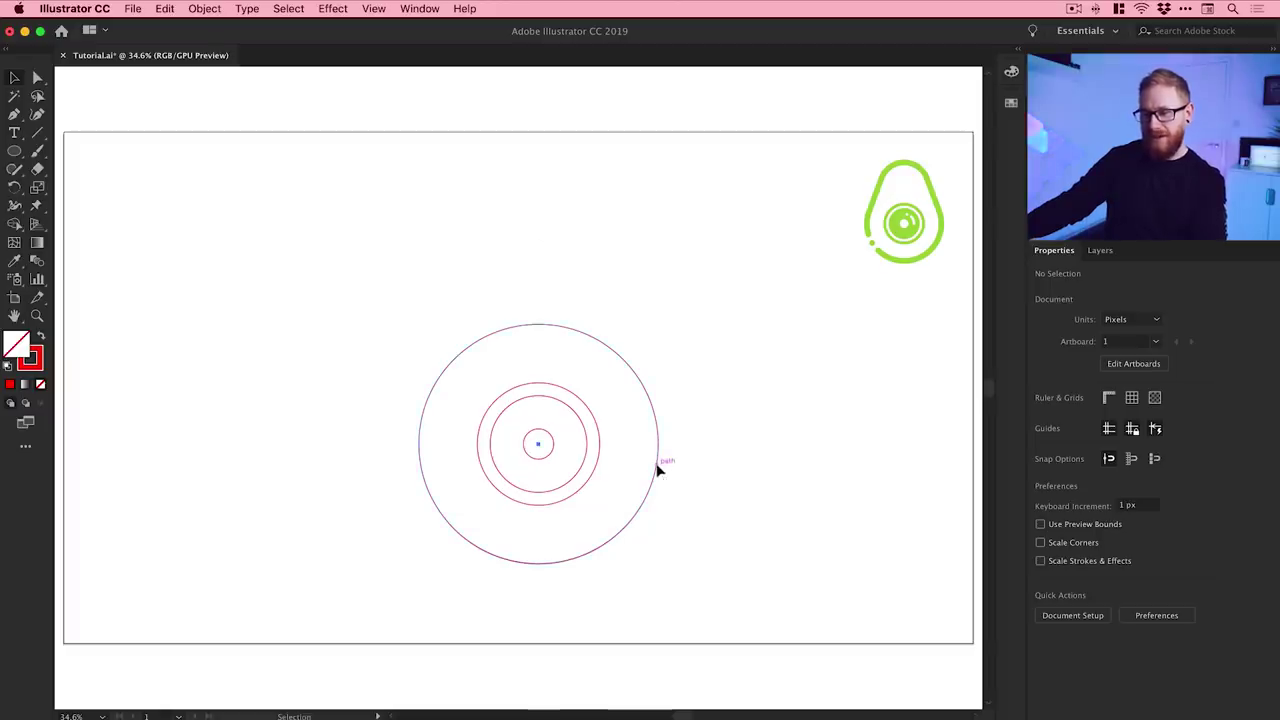
# Step: Duplicate the large outer circle straight upward by about 337 px, keeping it vertically aligned with the original
pyautogui.moveTo(658, 468); pyautogui.dragTo(651, 311)
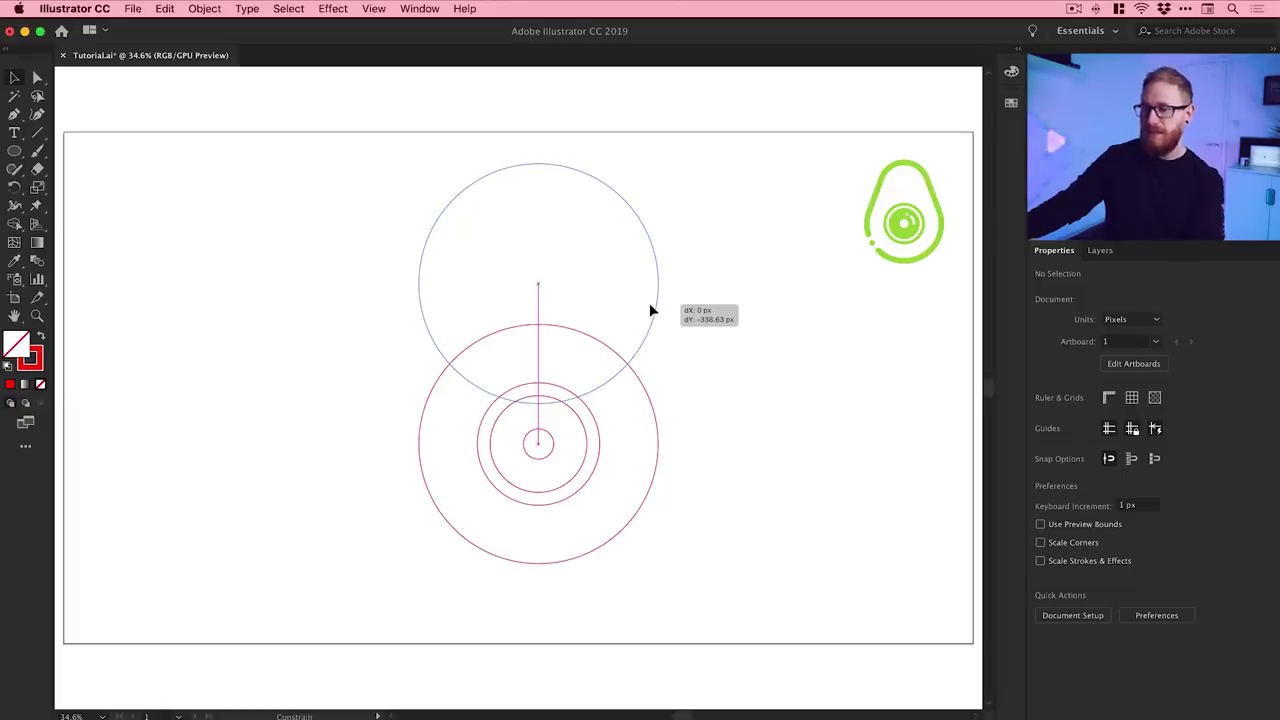
pyautogui.moveTo(651, 311)
pyautogui.mouseDown()
pyautogui.moveTo(651, 296)
pyautogui.moveTo(653, 311)
pyautogui.mouseUp()
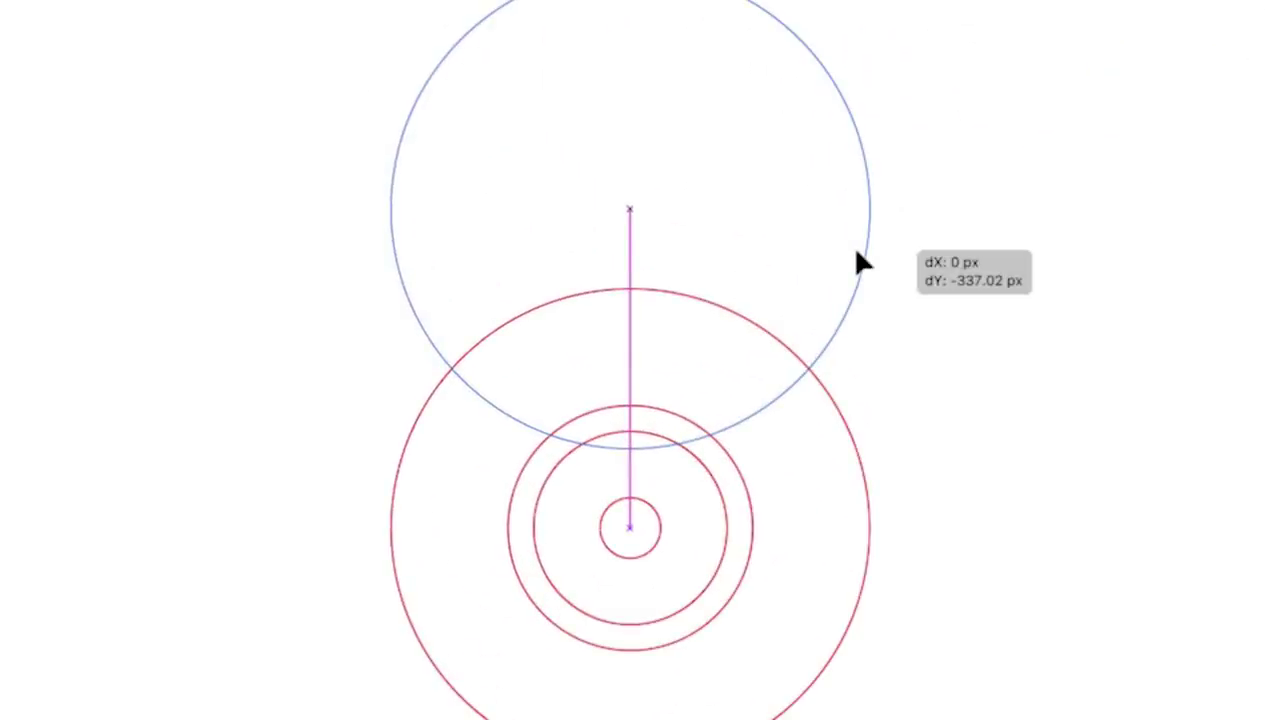
pyautogui.moveTo(857, 253); pyautogui.dragTo(857, 253)
pyautogui.moveTo(857, 253); pyautogui.dragTo(857, 256)
pyautogui.click(1006, 289)
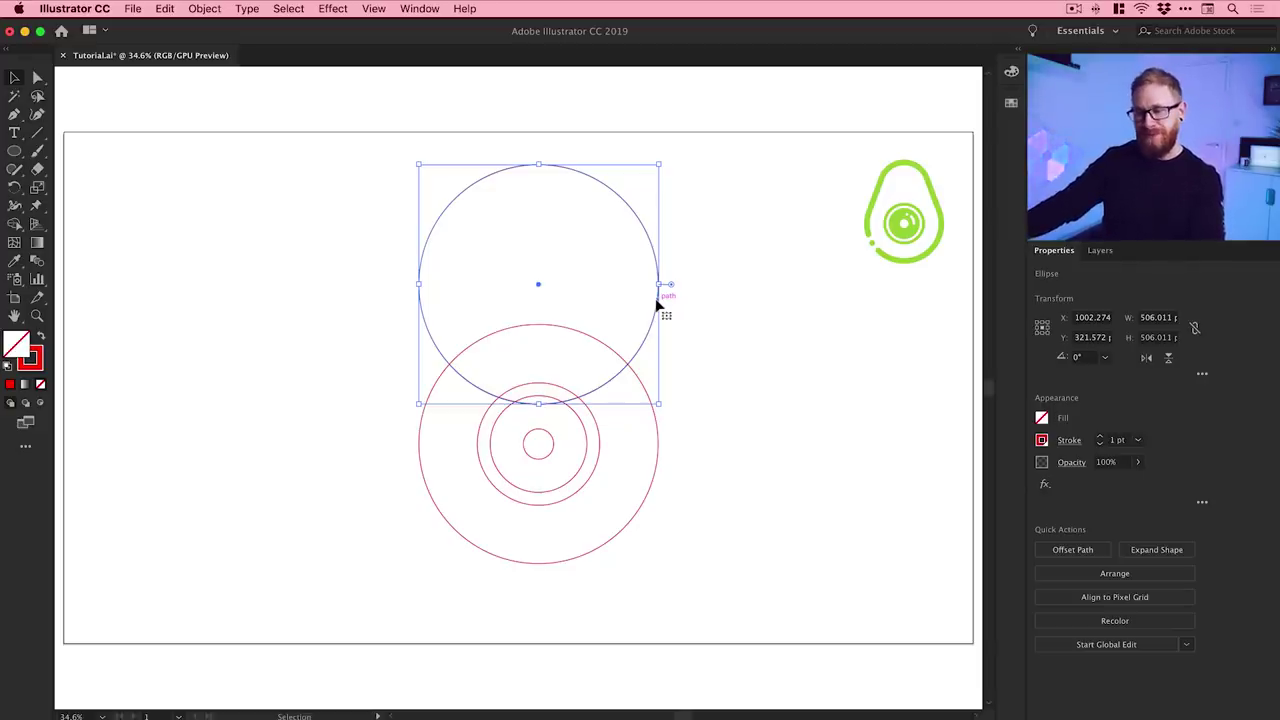
# Step: Scale the upper duplicate circle proportionally from its center to about 322 px in diameter
pyautogui.moveTo(659, 163); pyautogui.dragTo(615, 210)
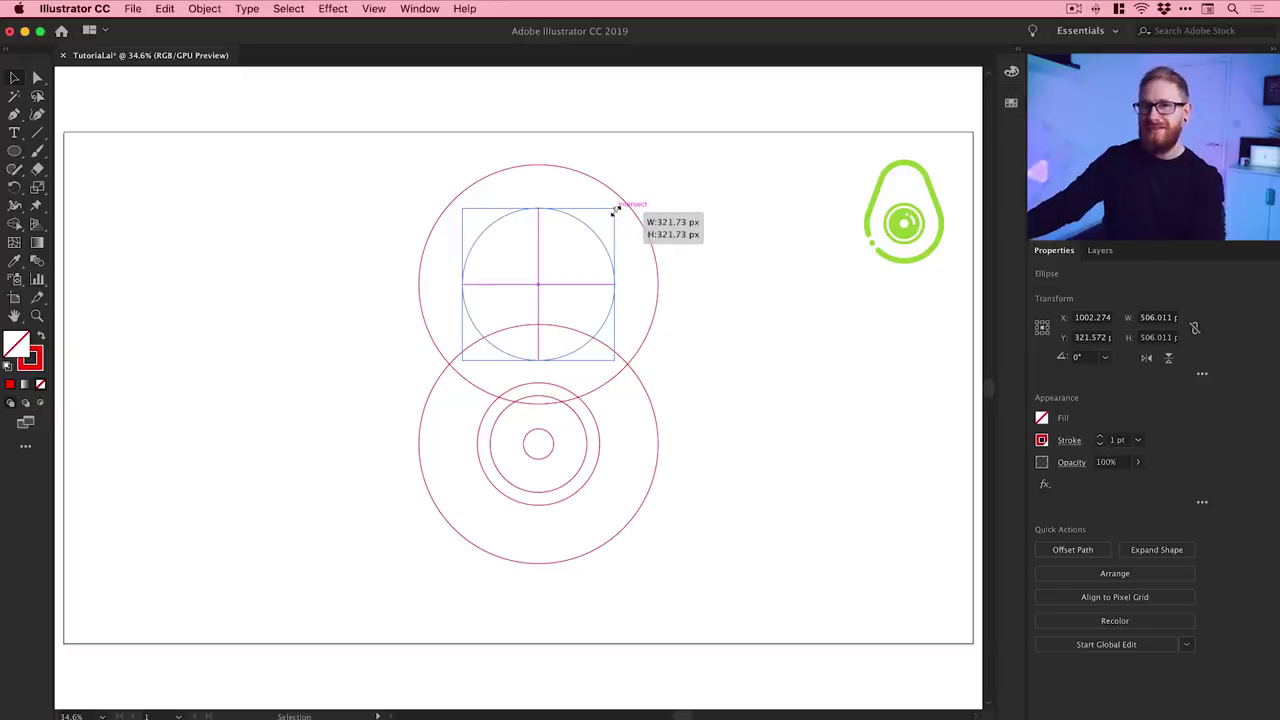
pyautogui.moveTo(615, 210); pyautogui.dragTo(617, 206)
pyautogui.click(719, 282)
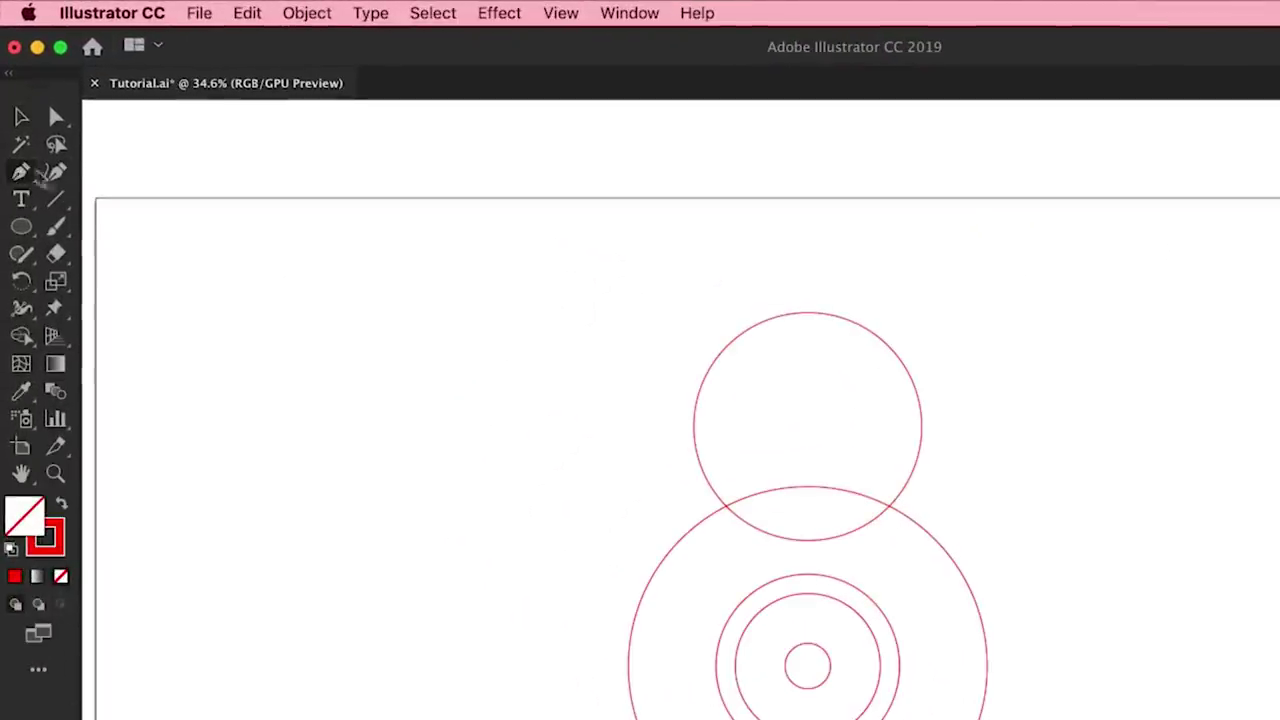
# Step: Activate the Pen tool, check the smart guide and snapping settings, and get a closer view of the circles
pyautogui.click(22, 172)
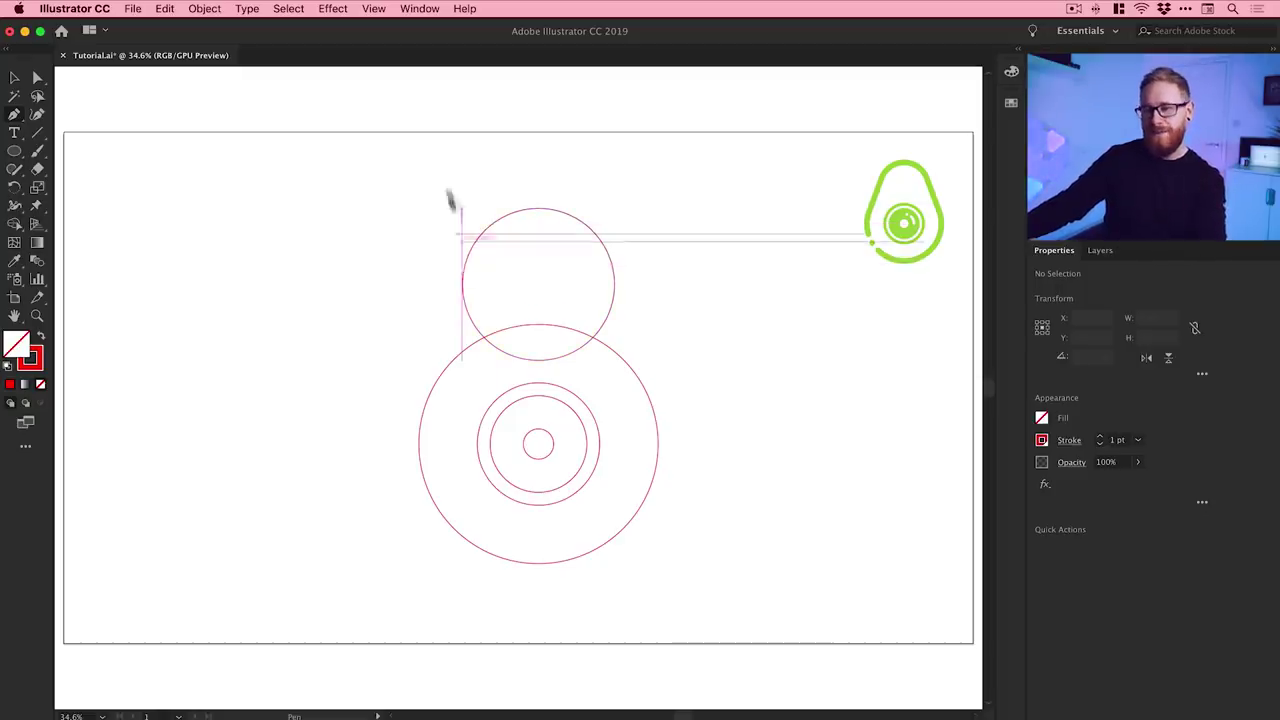
pyautogui.click(374, 10)
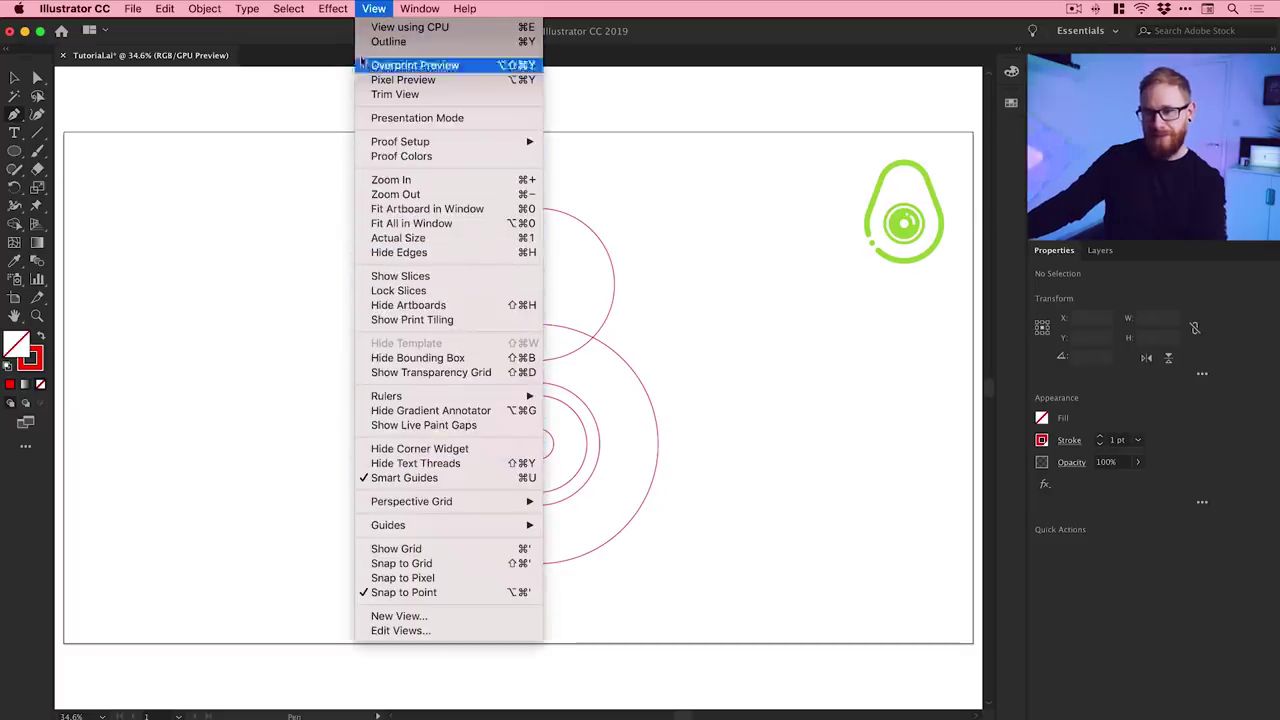
pyautogui.click(374, 9)
pyautogui.press('super+equal')
pyautogui.press('super+equal')
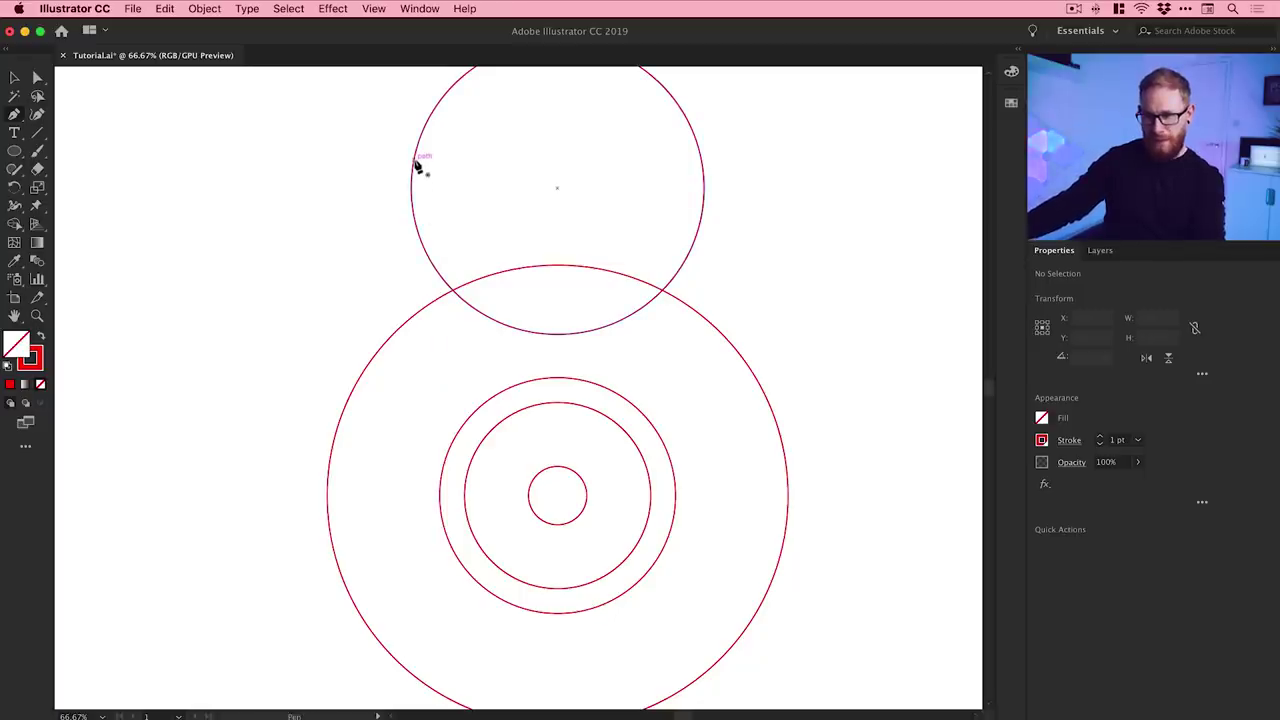
# Step: Try to draw a straight line from the upper circle's left anchor to the large circle's left edge, and undo it
pyautogui.click(435, 106)
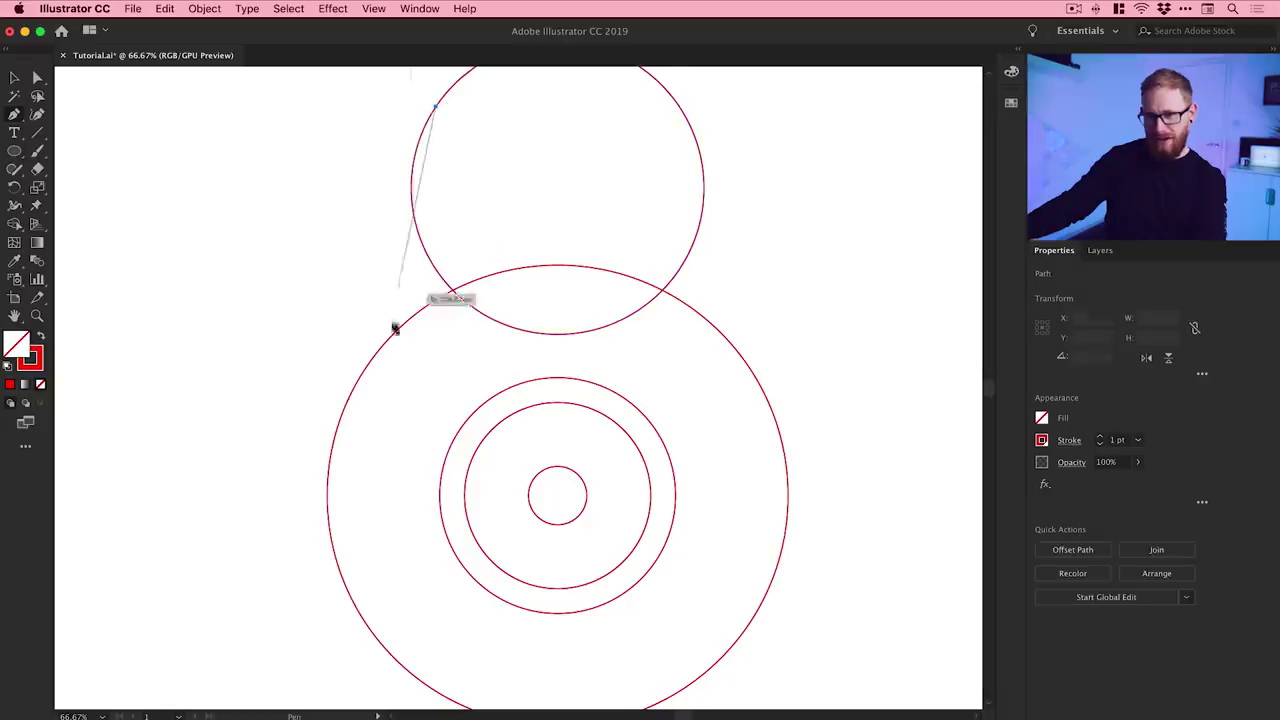
pyautogui.hotkey('ctrl', 'z')
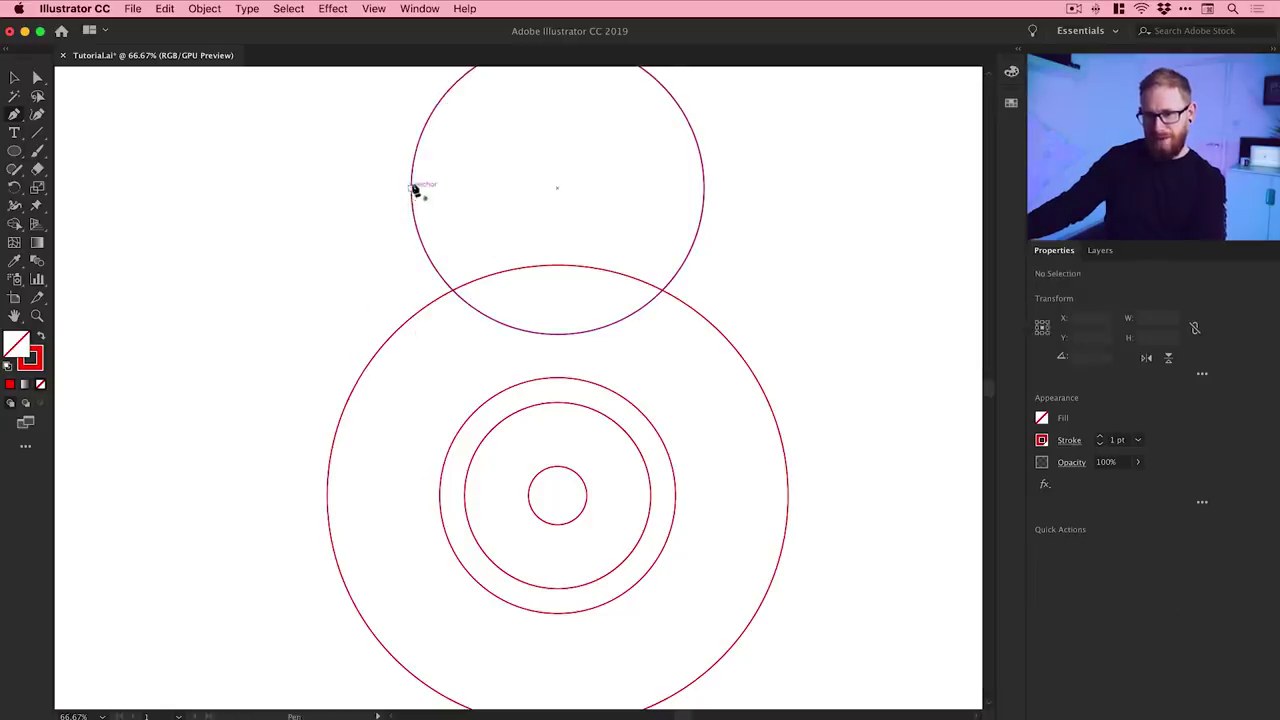
pyautogui.click(411, 188)
pyautogui.click(345, 410)
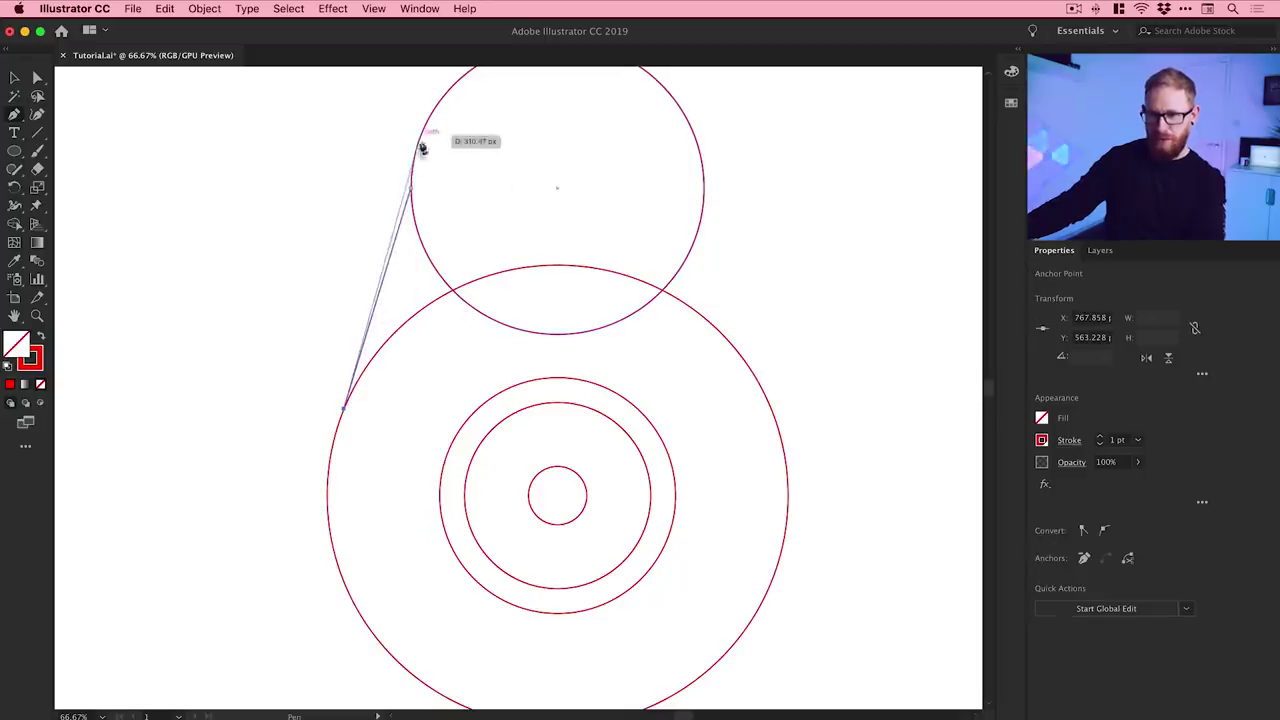
pyautogui.hotkey('ctrl', 'z')
pyautogui.hotkey('ctrl', 'z')
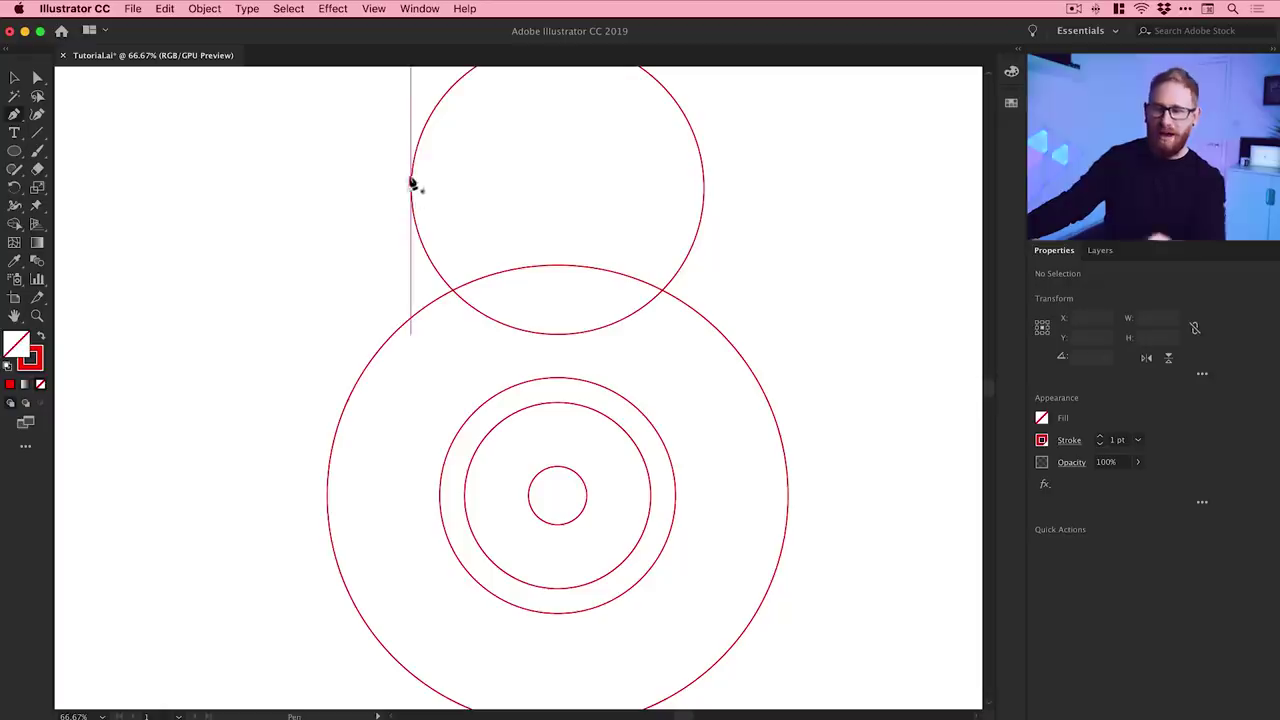
# Step: Draw a straight line about 88 px wide and 310 px tall, joining the left edges of the upper and large circles tangentially, and deselect it
pyautogui.click(416, 149)
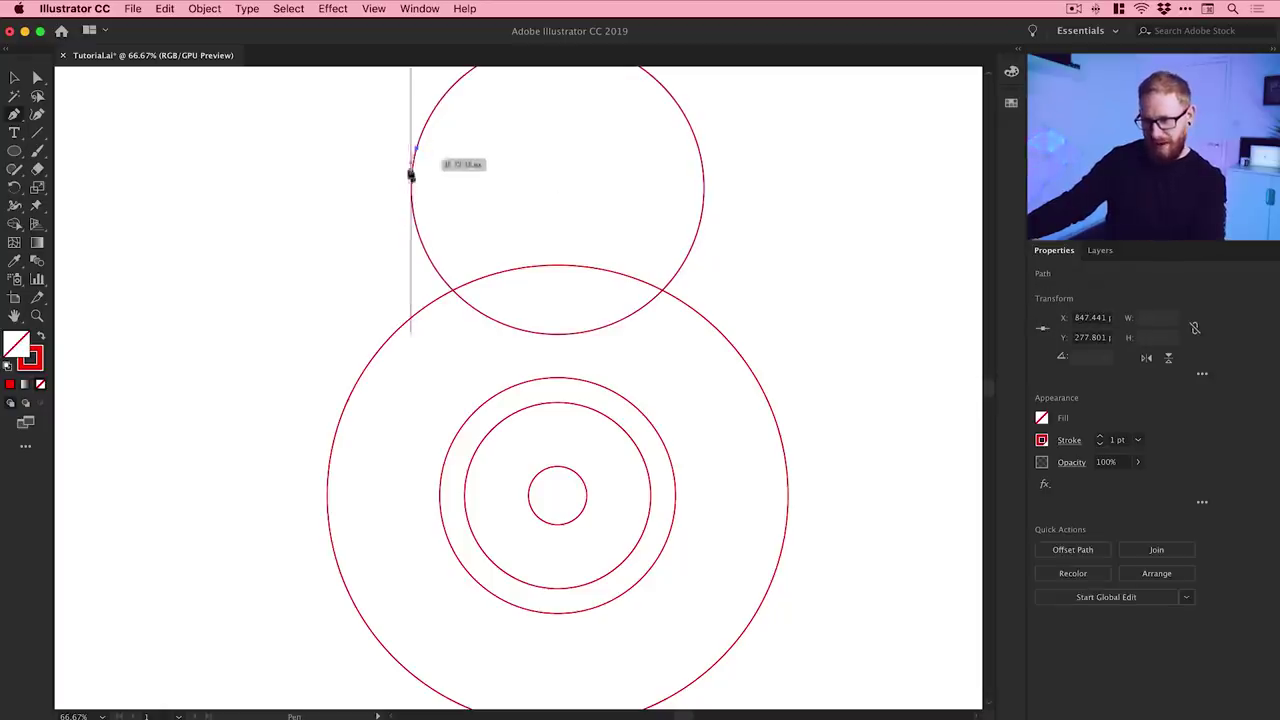
pyautogui.click(336, 433)
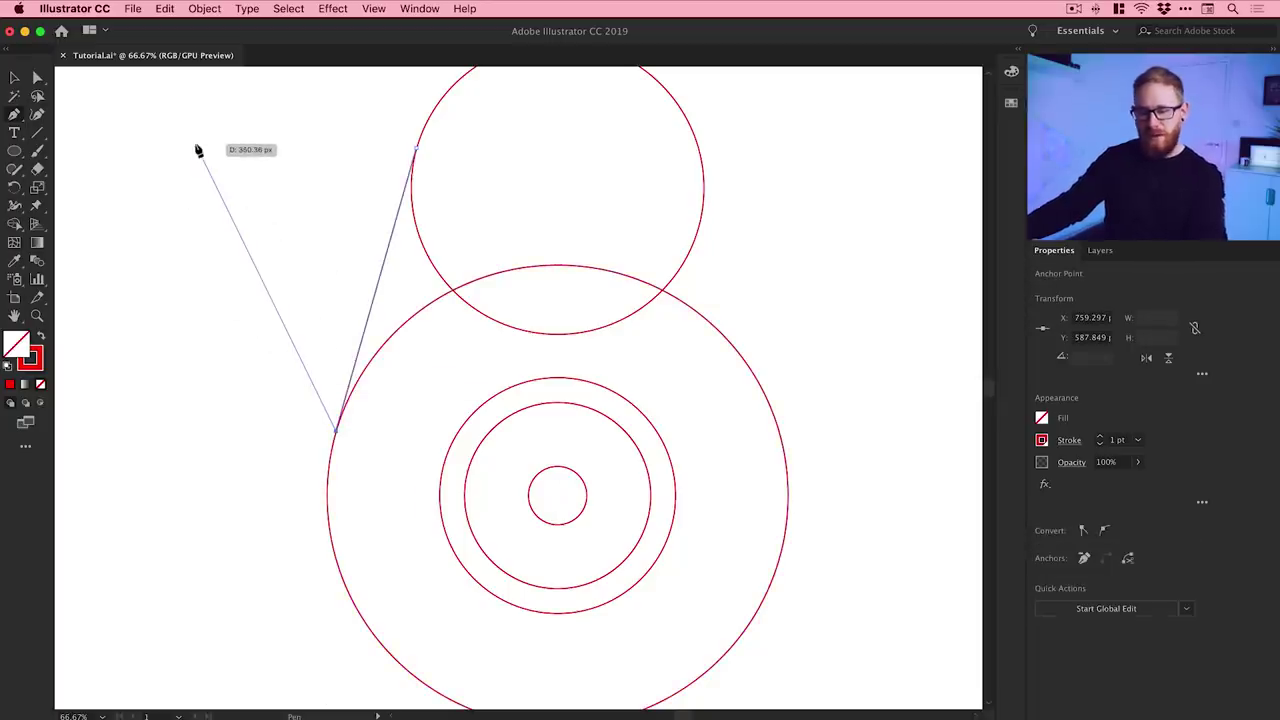
pyautogui.press('Escape')
pyautogui.click(16, 82)
pyautogui.click(216, 197)
pyautogui.moveTo(280, 186); pyautogui.dragTo(240, 223)
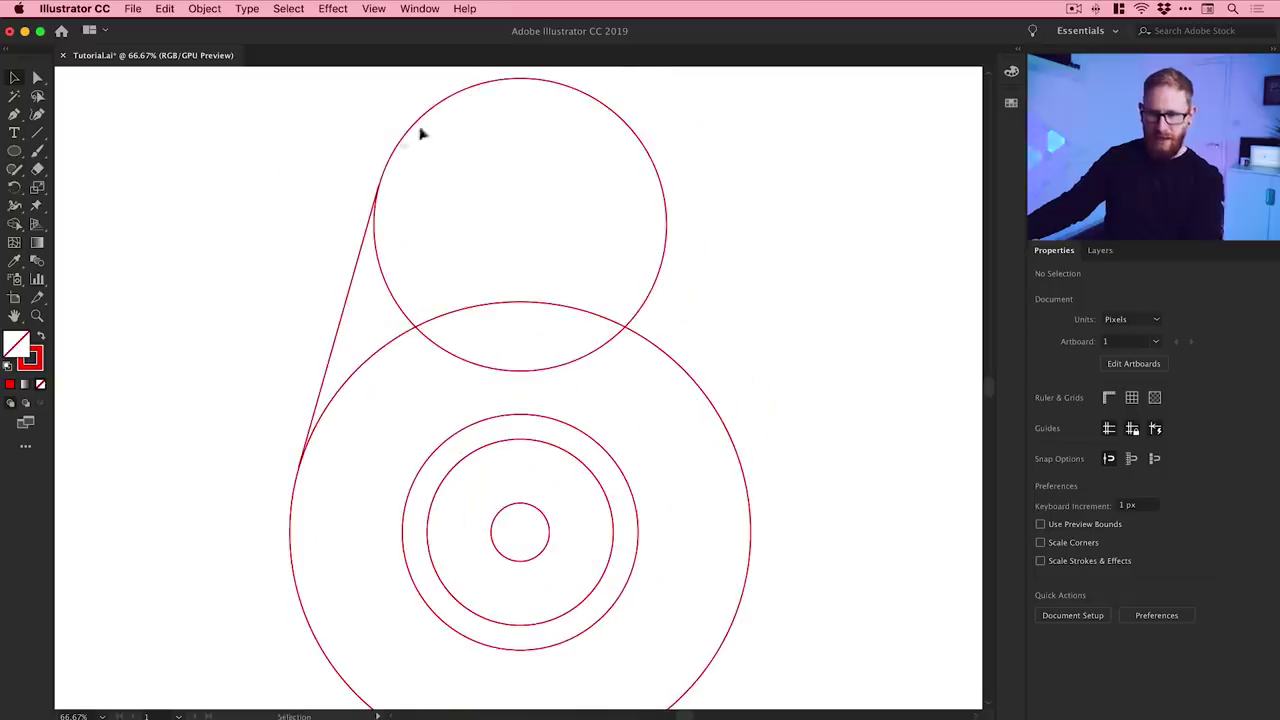
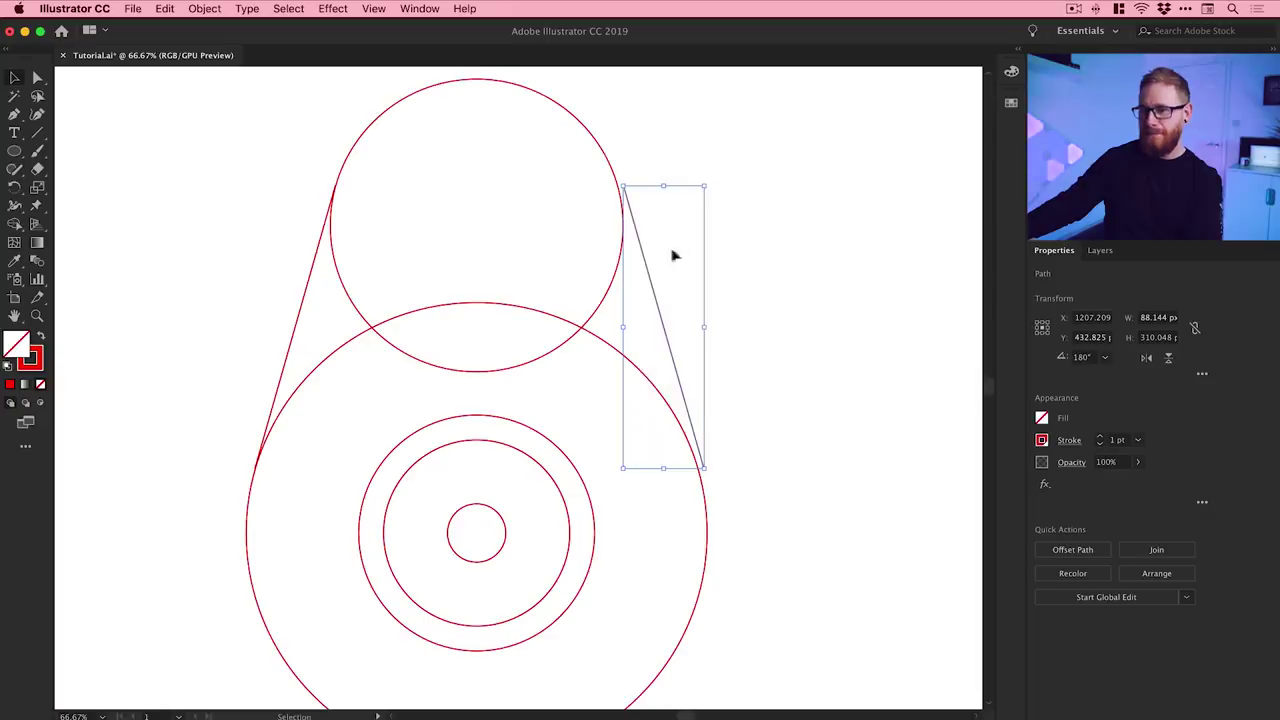
# Step: Move the mirrored line on the right horizontally against the upper circle's right edge, to X 1200.707 px
pyautogui.click(590, 200)
pyautogui.press('z')
pyautogui.moveTo(583, 177); pyautogui.dragTo(692, 337)
pyautogui.press('v')
pyautogui.click(711, 334)
pyautogui.press('z')
pyautogui.moveTo(634, 177); pyautogui.dragTo(883, 491)
pyautogui.moveTo(650, 222); pyautogui.dragTo(755, 372)
pyautogui.press('v')
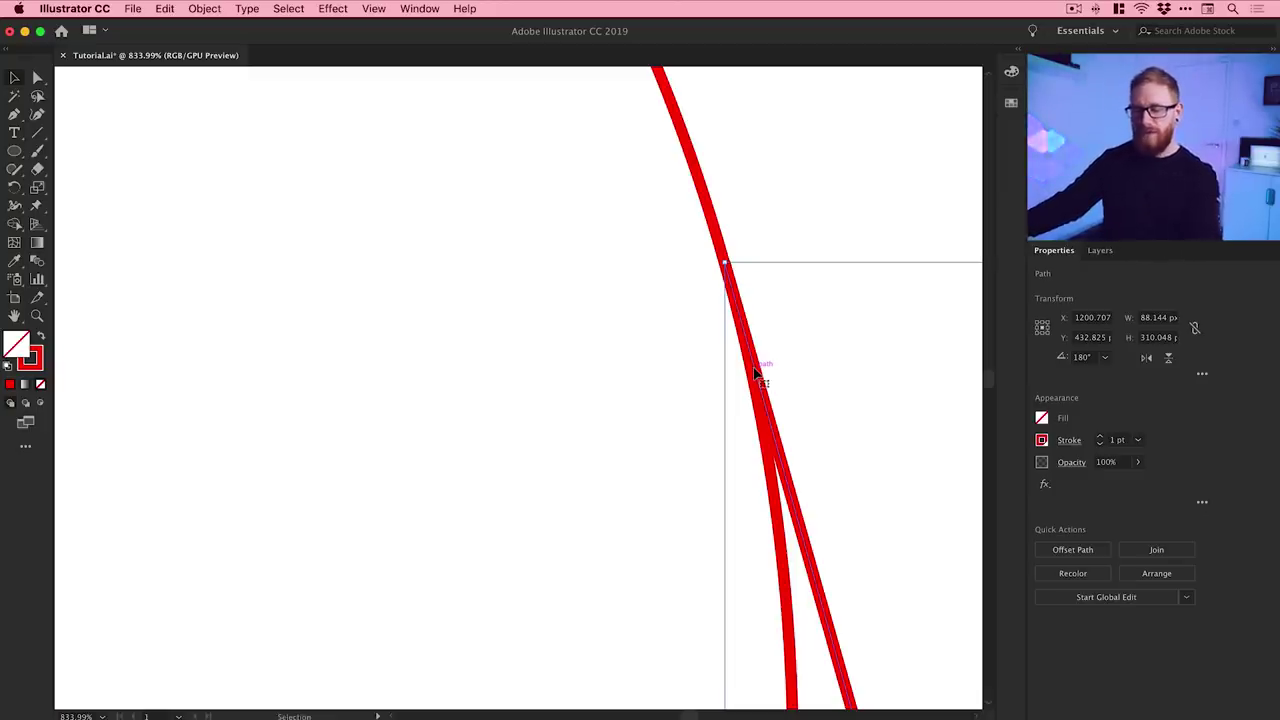
# Step: Switch to Outline view and nudge the right line slightly outward so its upper end lies exactly on the upper circle's edge
pyautogui.press('a')
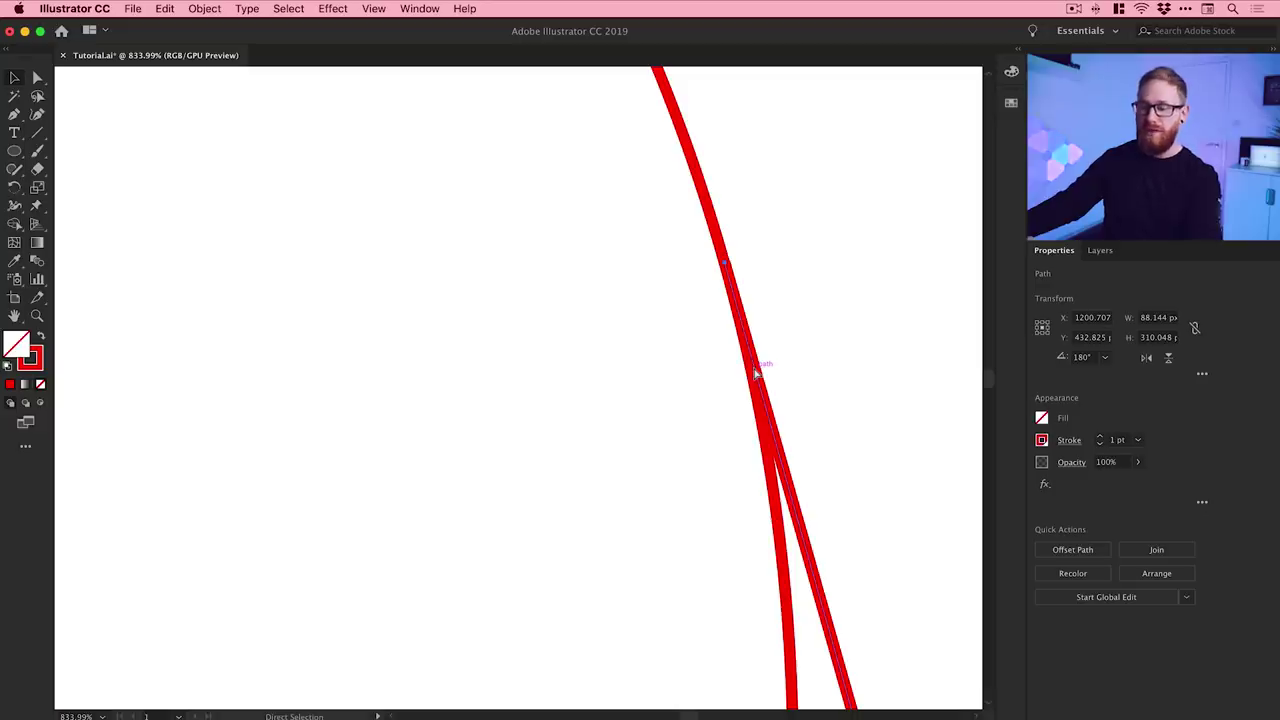
pyautogui.press('super+y')
pyautogui.click(886, 337)
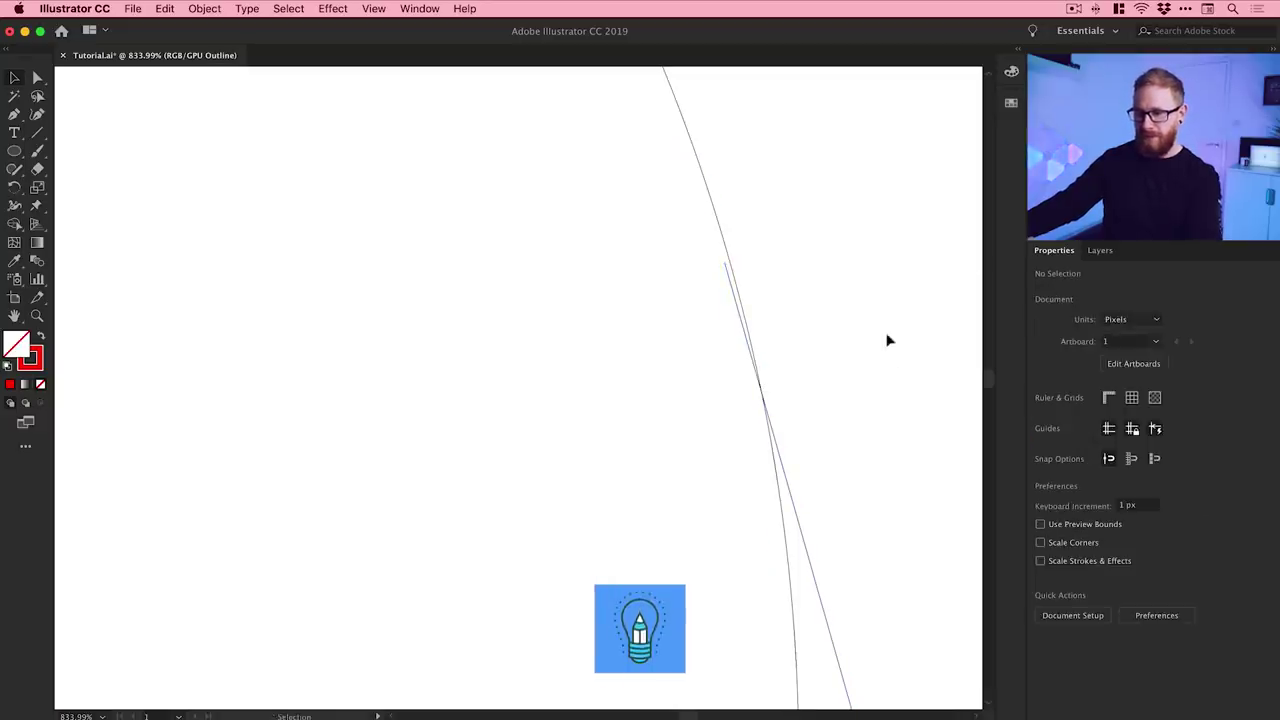
pyautogui.moveTo(886, 337); pyautogui.dragTo(794, 301)
pyautogui.scroll(5, 654, 263)
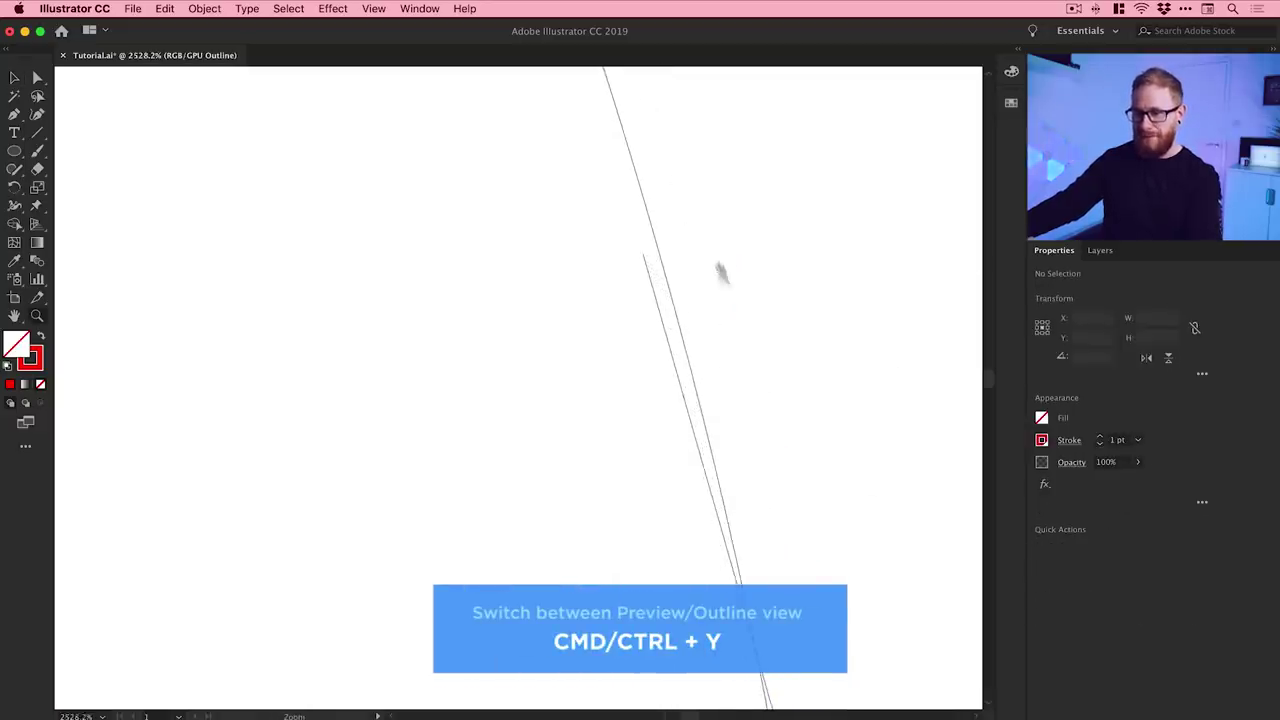
pyautogui.moveTo(651, 312); pyautogui.dragTo(666, 309)
pyautogui.click(707, 211)
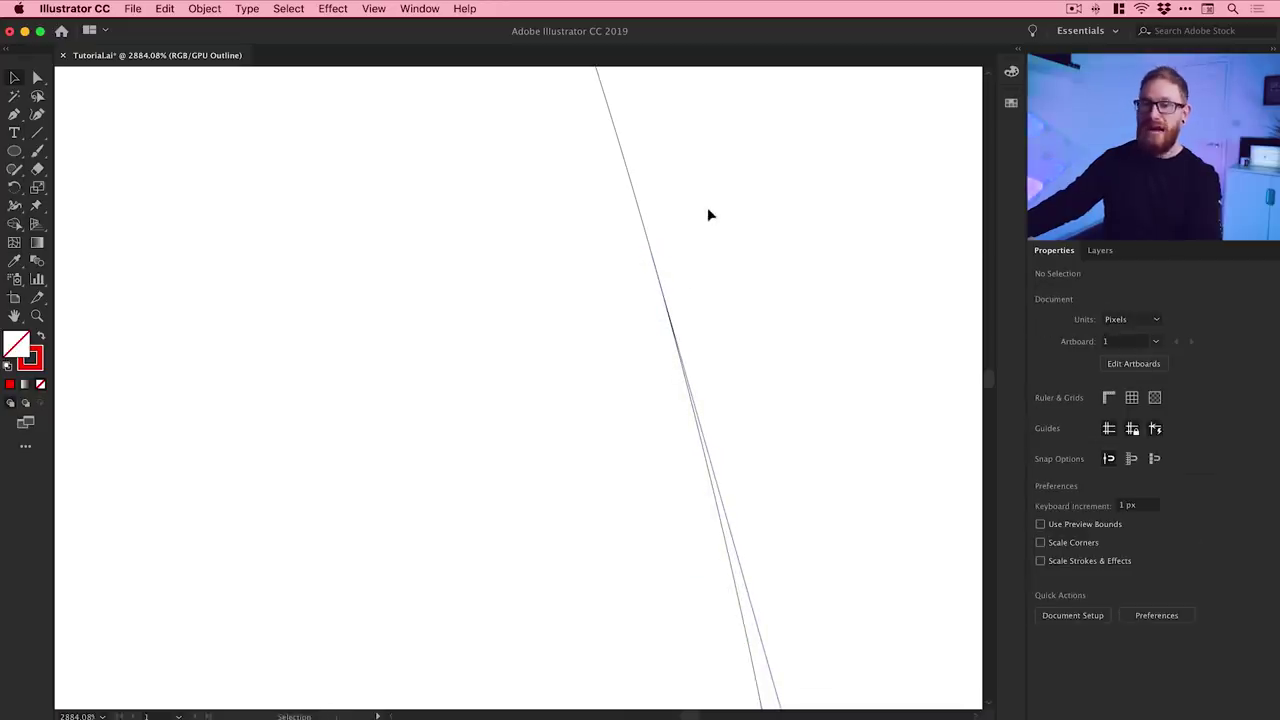
# Step: Examine closely how the lower end of the right line meets the large circle
pyautogui.press('super+minus')
pyautogui.press('super+minus')
pyautogui.press('super+minus')
pyautogui.press('super+minus')
pyautogui.press('super+minus')
pyautogui.press('super+minus')
pyautogui.press('super+minus')
pyautogui.press('super+minus')
pyautogui.press('super+minus')
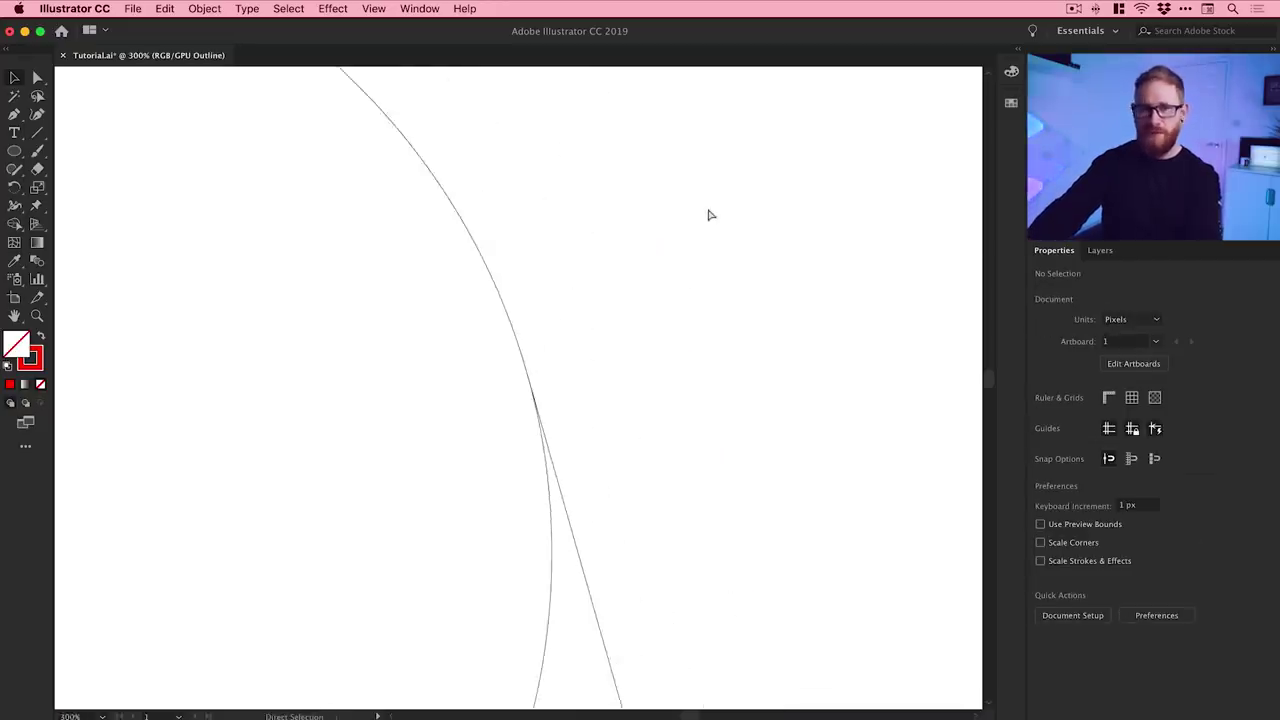
pyautogui.press('super+minus')
pyautogui.press('super+minus')
pyautogui.scroll(-2, 666, 414)
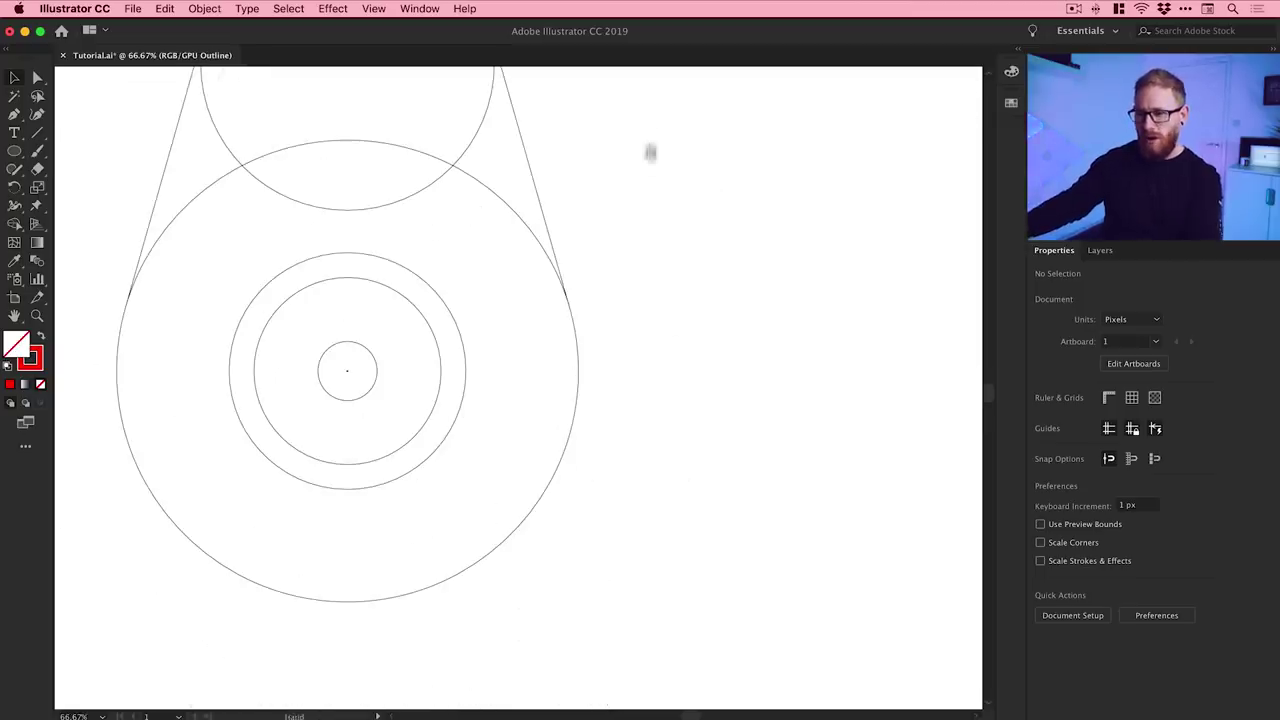
pyautogui.scroll(8, 590, 309)
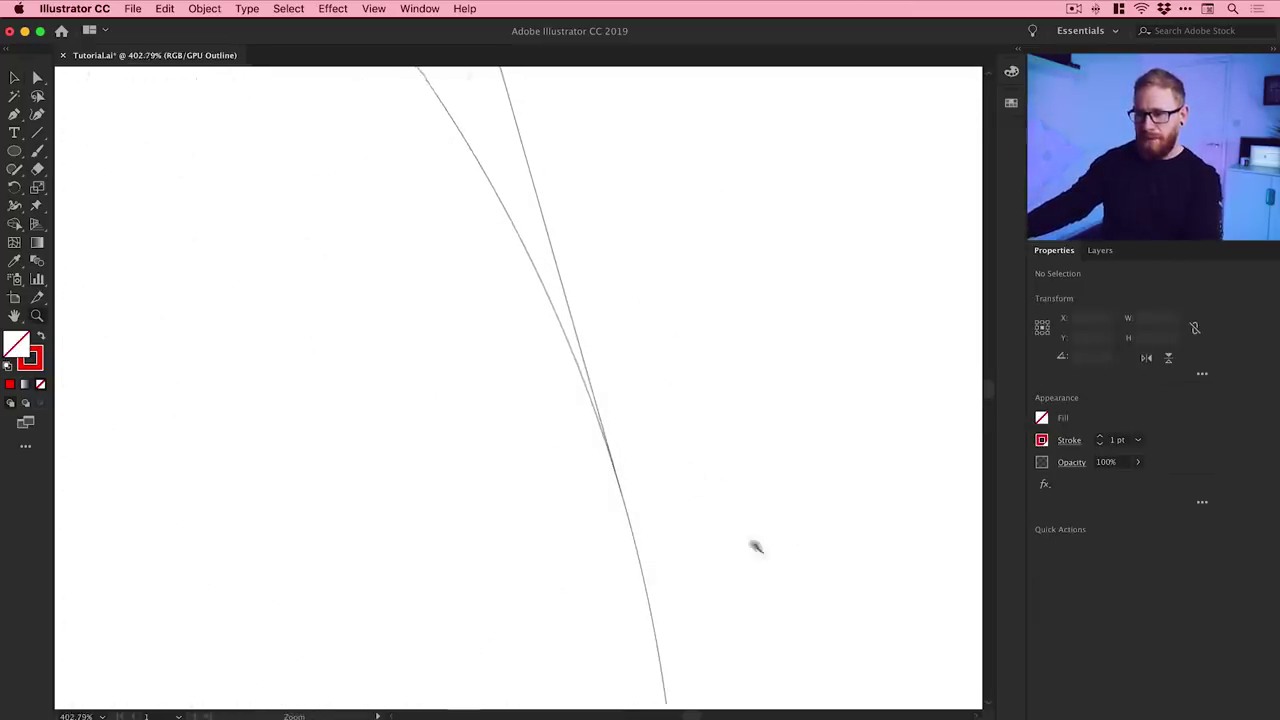
pyautogui.press('super+minus')
pyautogui.press('super+minus')
pyautogui.press('super+minus')
pyautogui.press('super+minus')
pyautogui.press('super+minus')
pyautogui.press('super+minus')
pyautogui.press('super+minus')
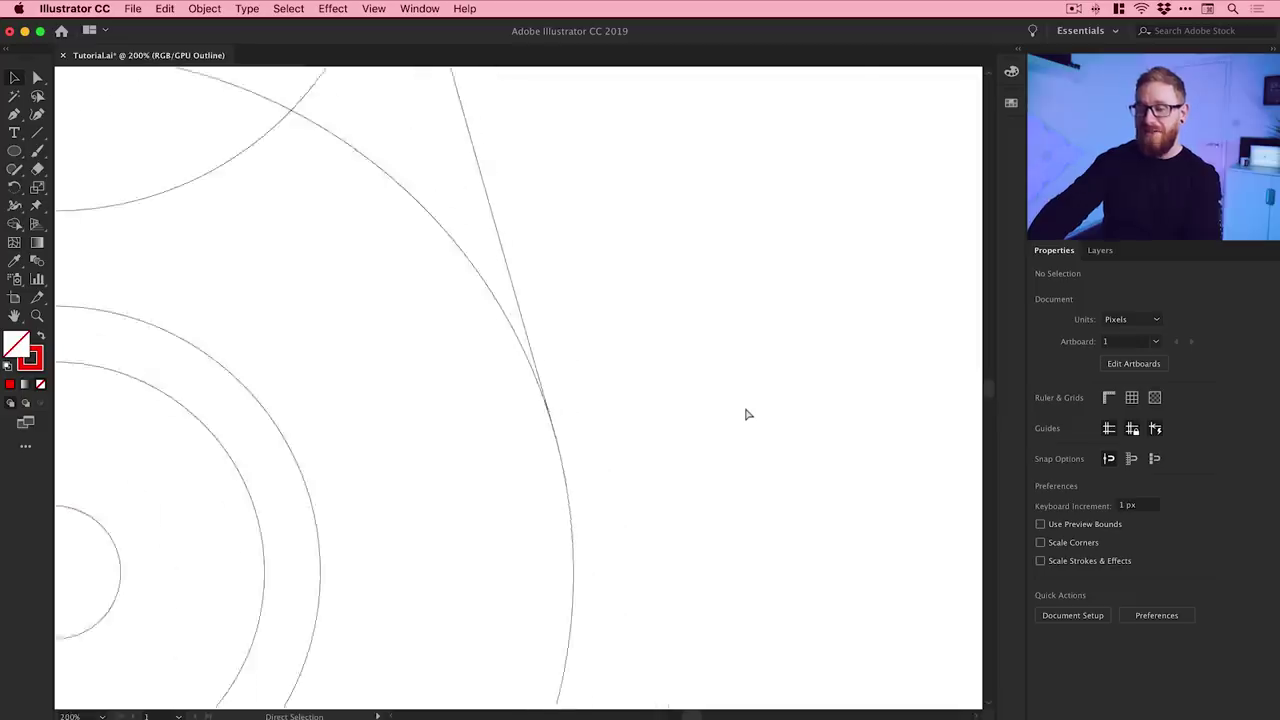
# Step: Examine how the left line's upper and lower ends meet the upper circle and the large circle
pyautogui.scroll(2, 745, 407)
pyautogui.scroll(5, 380, 251)
pyautogui.scroll(5, 380, 288)
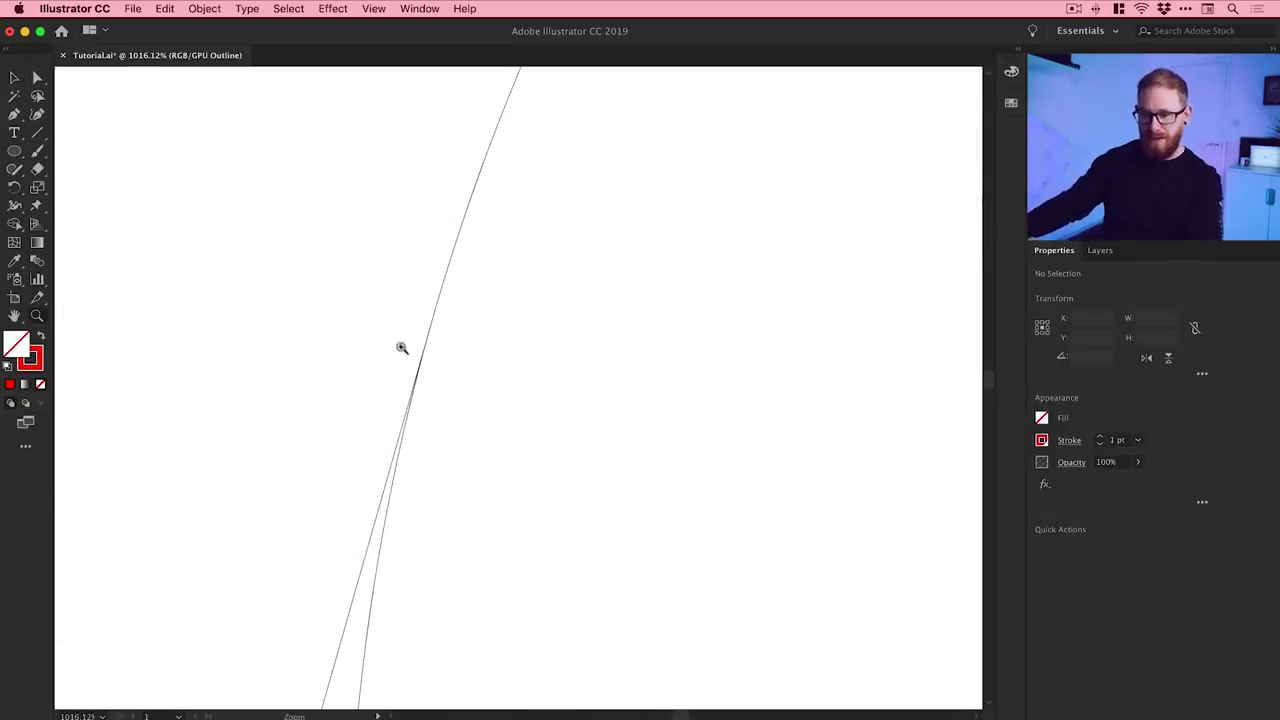
pyautogui.scroll(2, 375, 330)
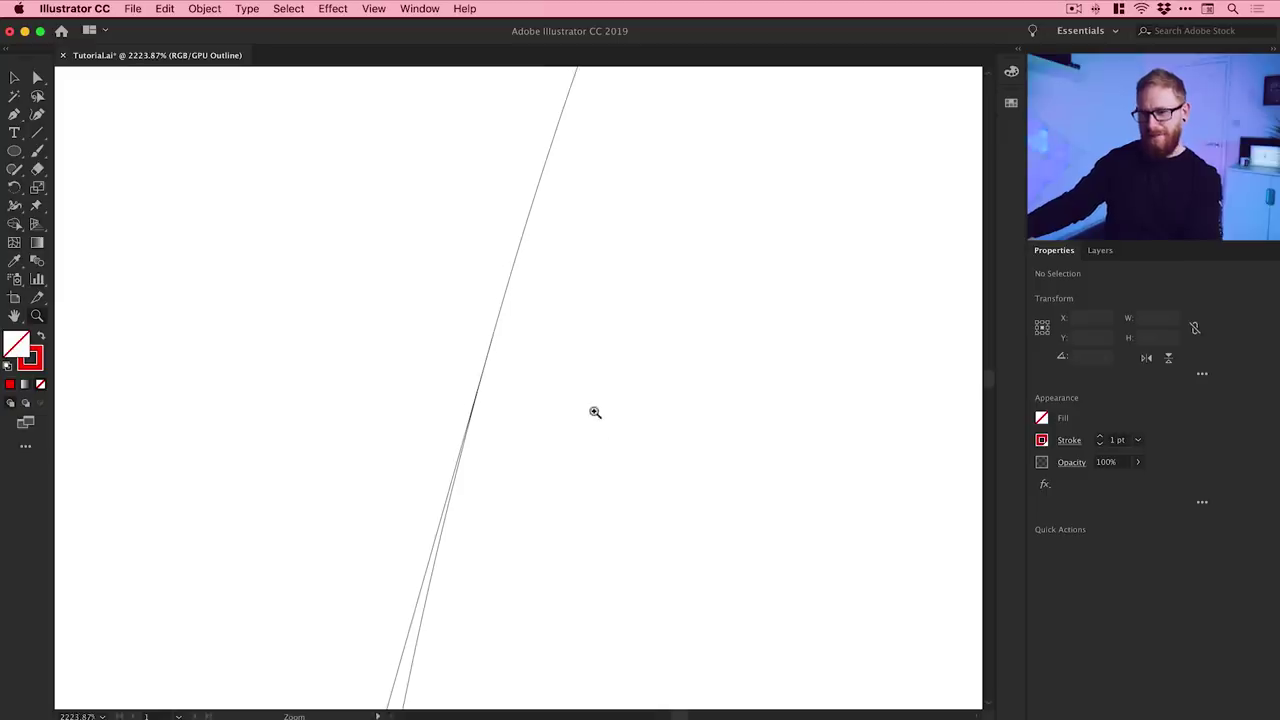
pyautogui.press('a')
pyautogui.scroll(-1, 594, 417)
pyautogui.scroll(-2, 594, 417)
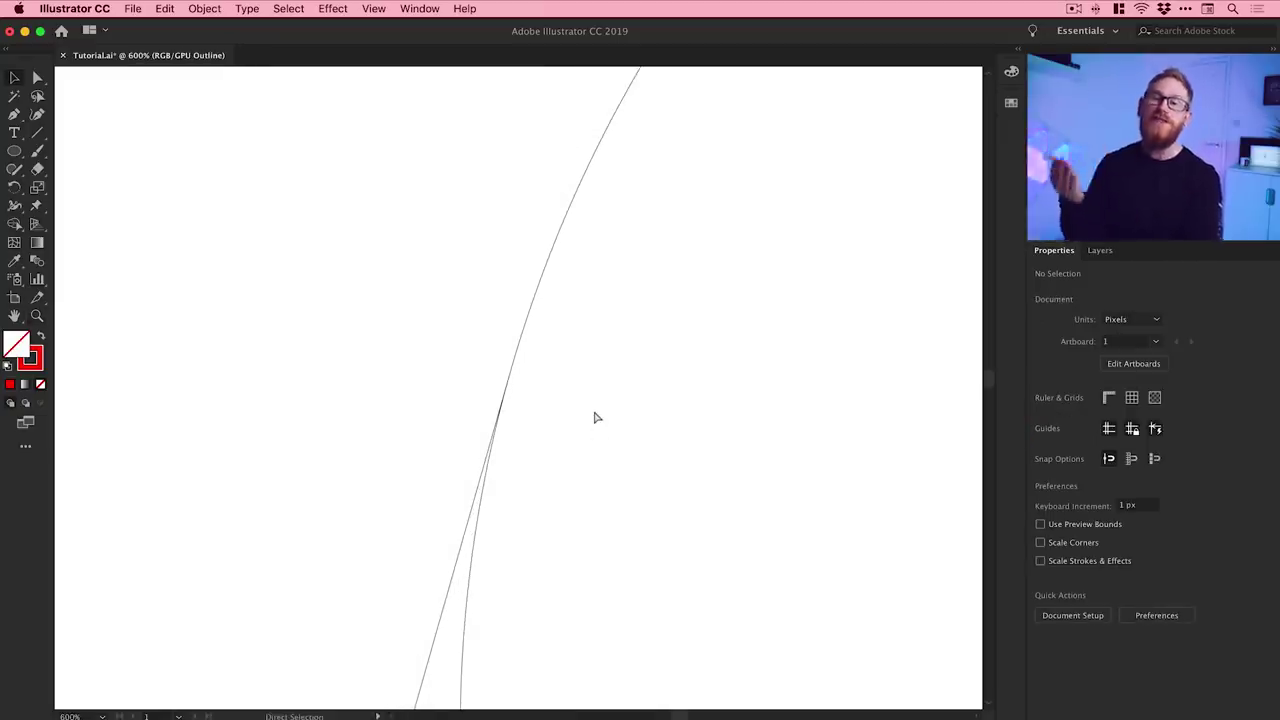
pyautogui.scroll(-6, 594, 417)
pyautogui.press('space')
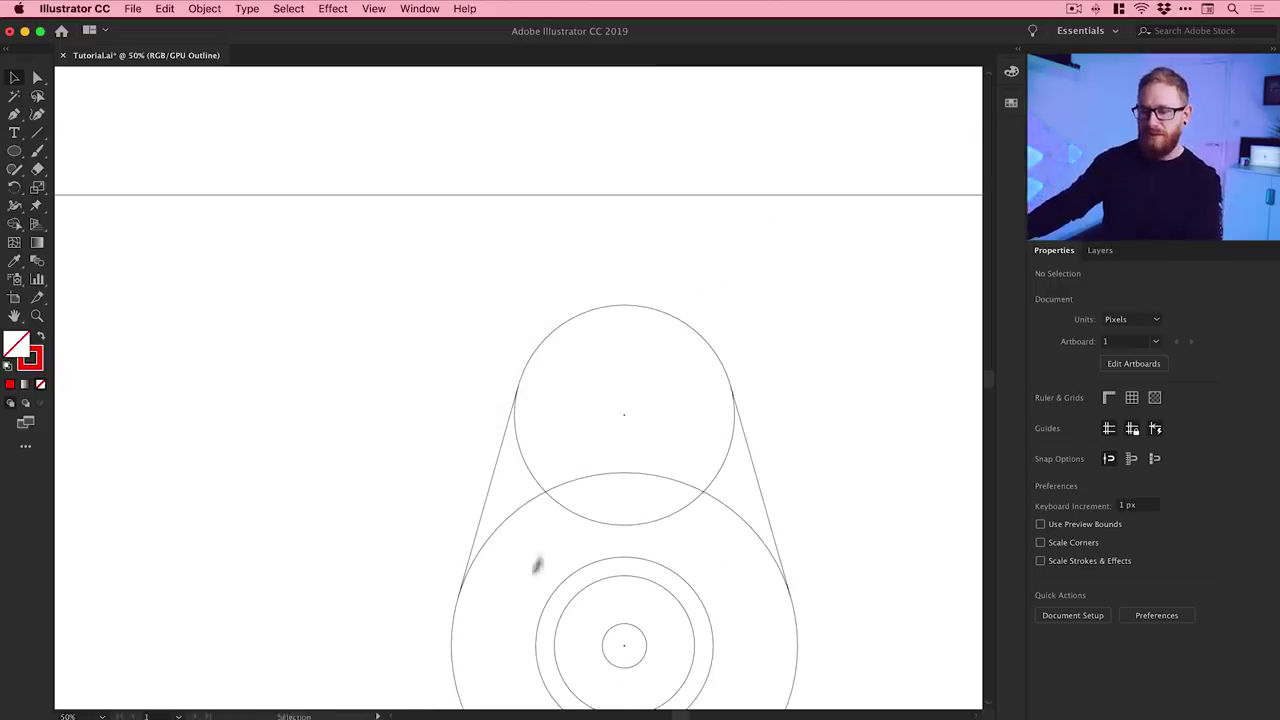
pyautogui.press('z')
pyautogui.moveTo(443, 591); pyautogui.dragTo(765, 590)
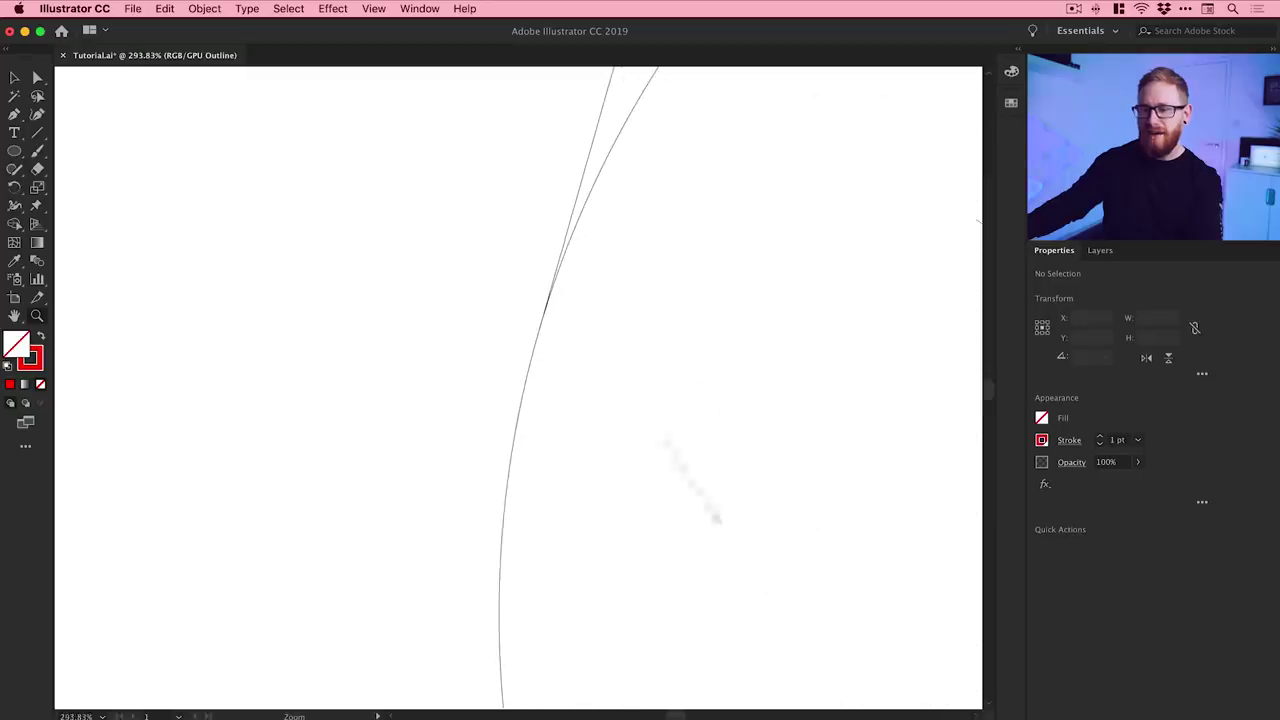
pyautogui.moveTo(560, 257); pyautogui.dragTo(591, 508)
pyautogui.press('a')
pyautogui.scroll(1, 728, 416)
pyautogui.scroll(-6, 728, 416)
pyautogui.scroll(-4, 728, 416)
pyautogui.moveTo(728, 409); pyautogui.dragTo(626, 451)
# Step: Try to move the left line's upper end point inward across the upper circle's edge
pyautogui.click(37, 77)
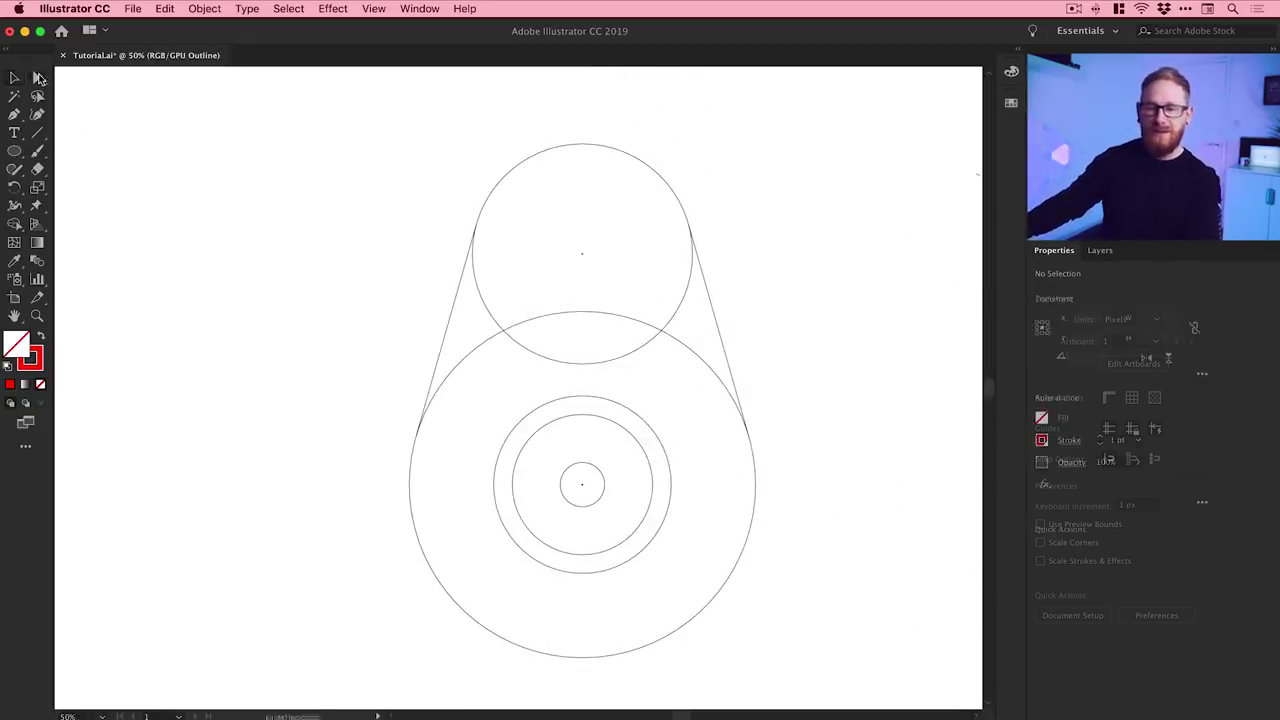
pyautogui.moveTo(472, 232); pyautogui.dragTo(490, 229)
pyautogui.press('v')
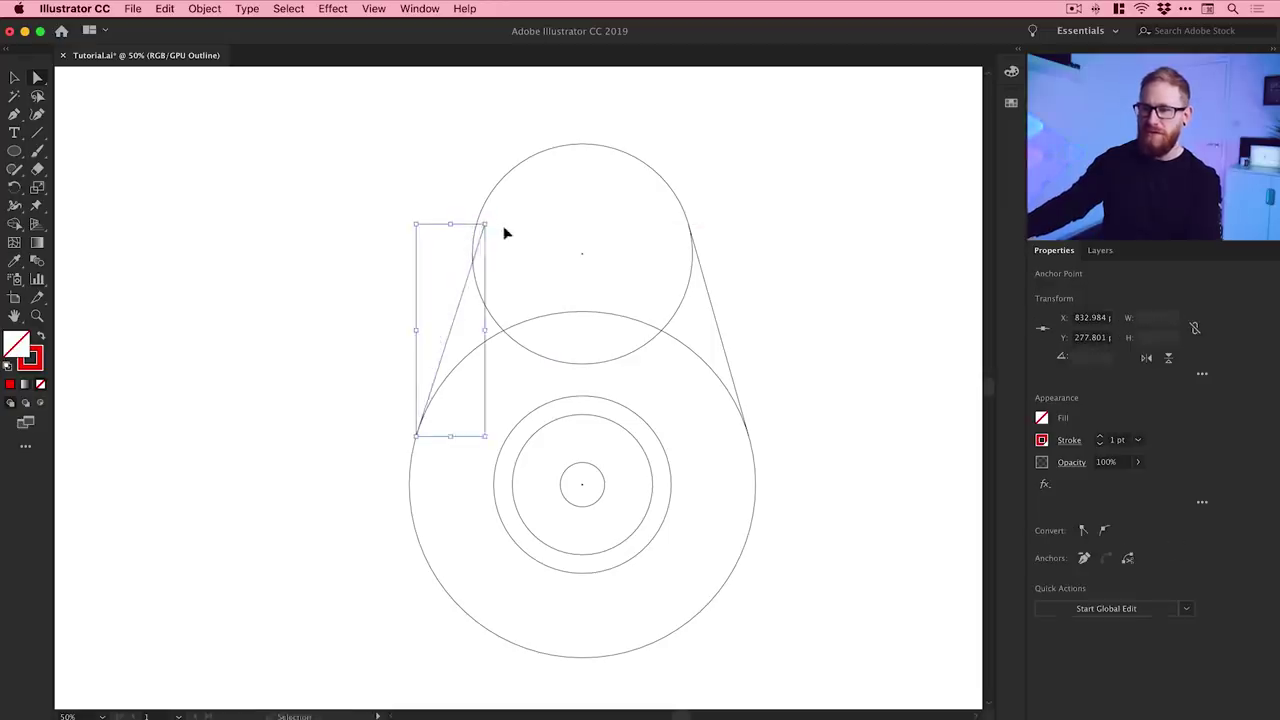
pyautogui.click(407, 198)
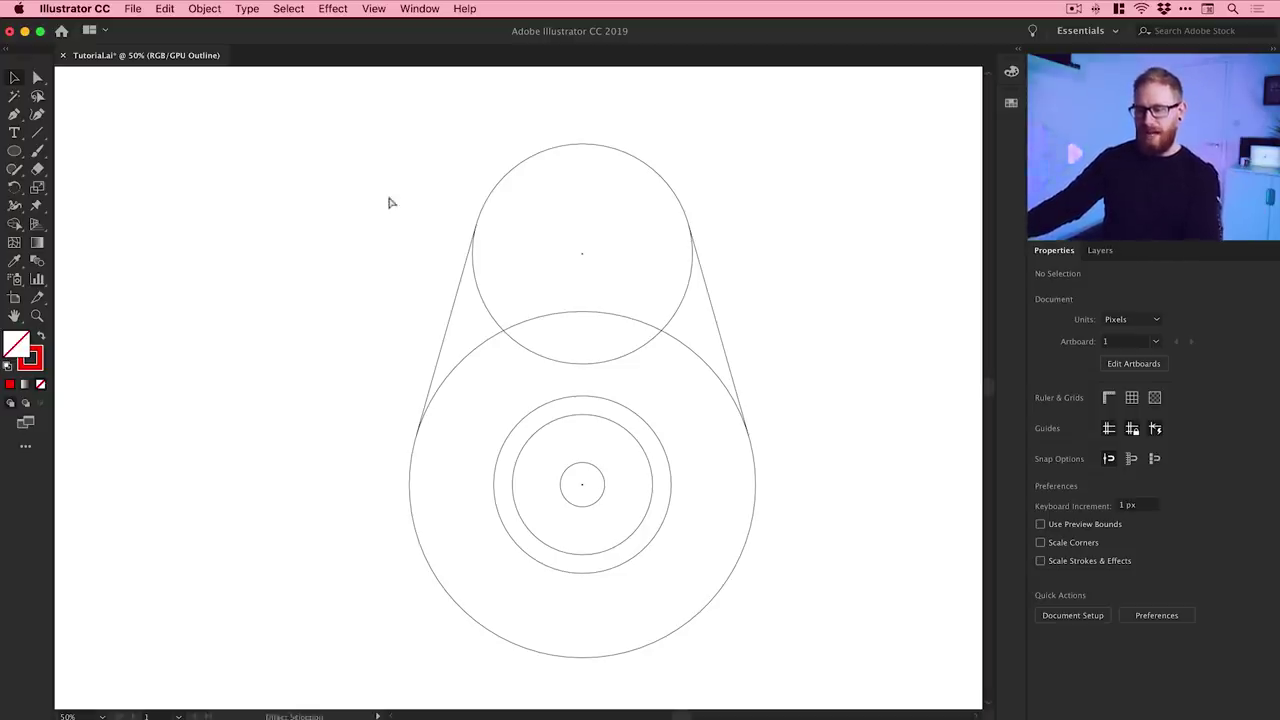
# Step: Return to Preview view, select all the construction circles and lines, and set their stroke weight to 8 pt
pyautogui.press('super+y')
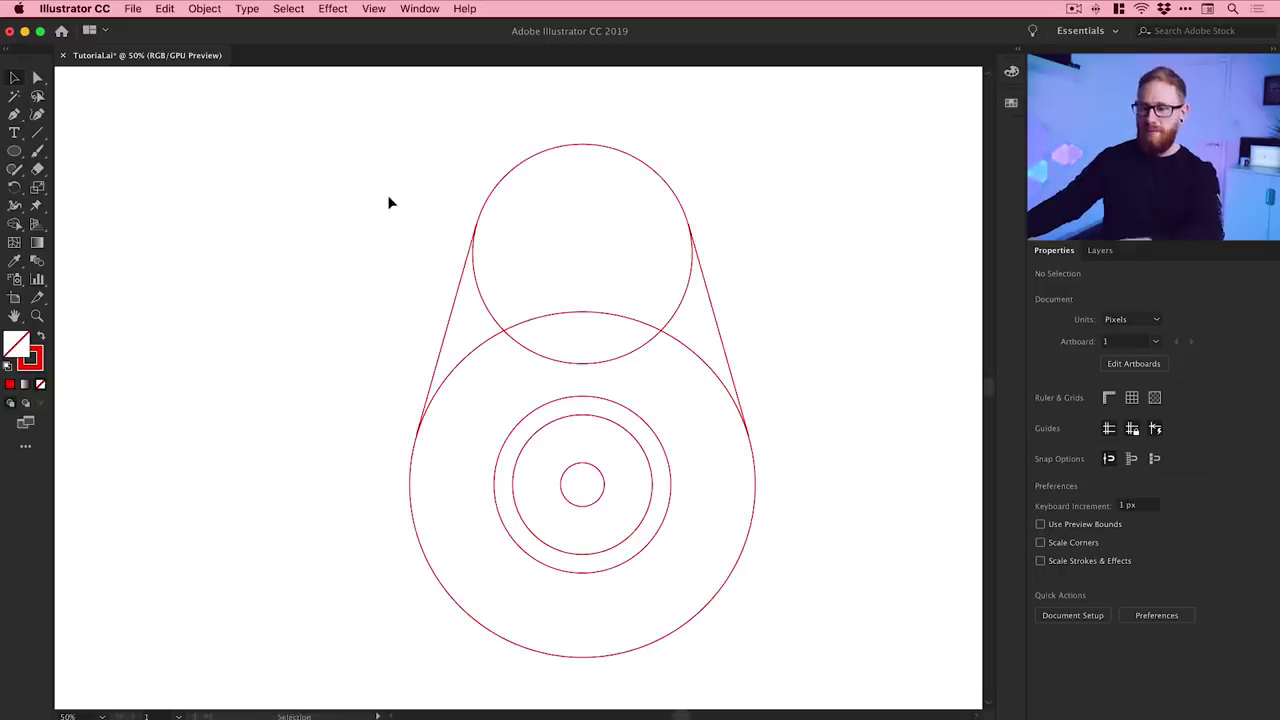
pyautogui.press('super+minus')
pyautogui.press('super+minus')
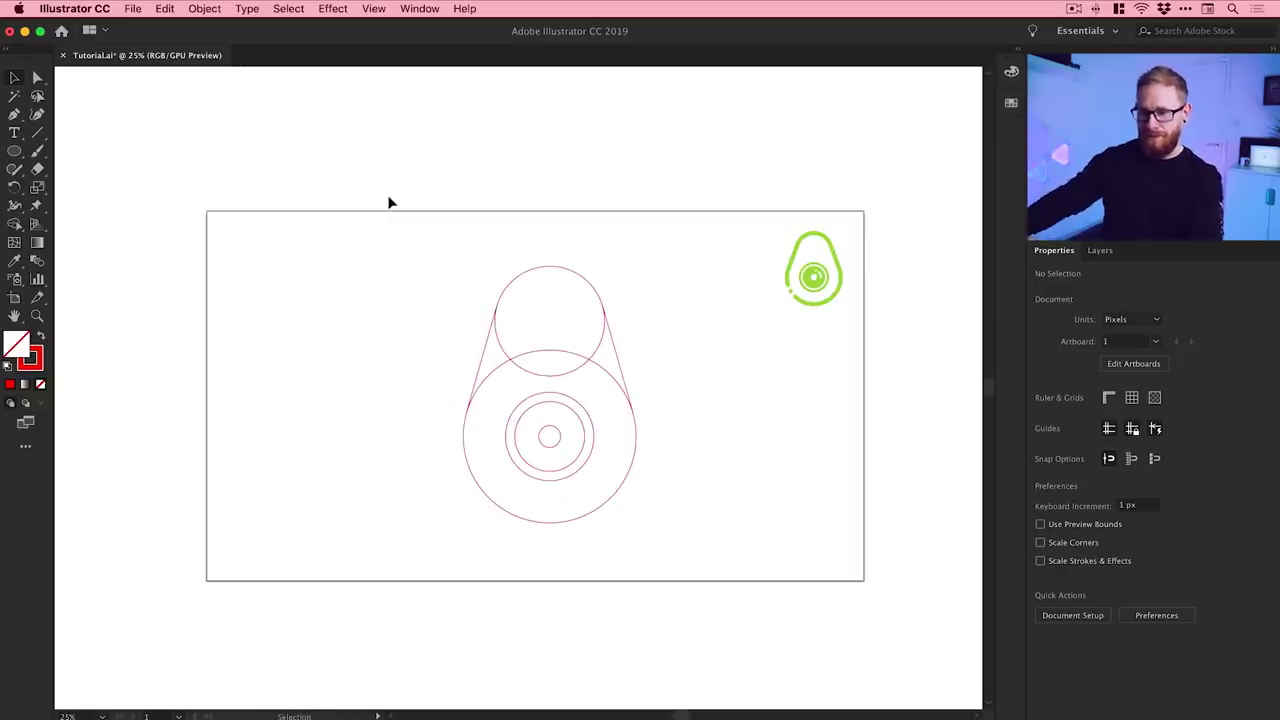
pyautogui.moveTo(402, 277); pyautogui.dragTo(645, 532)
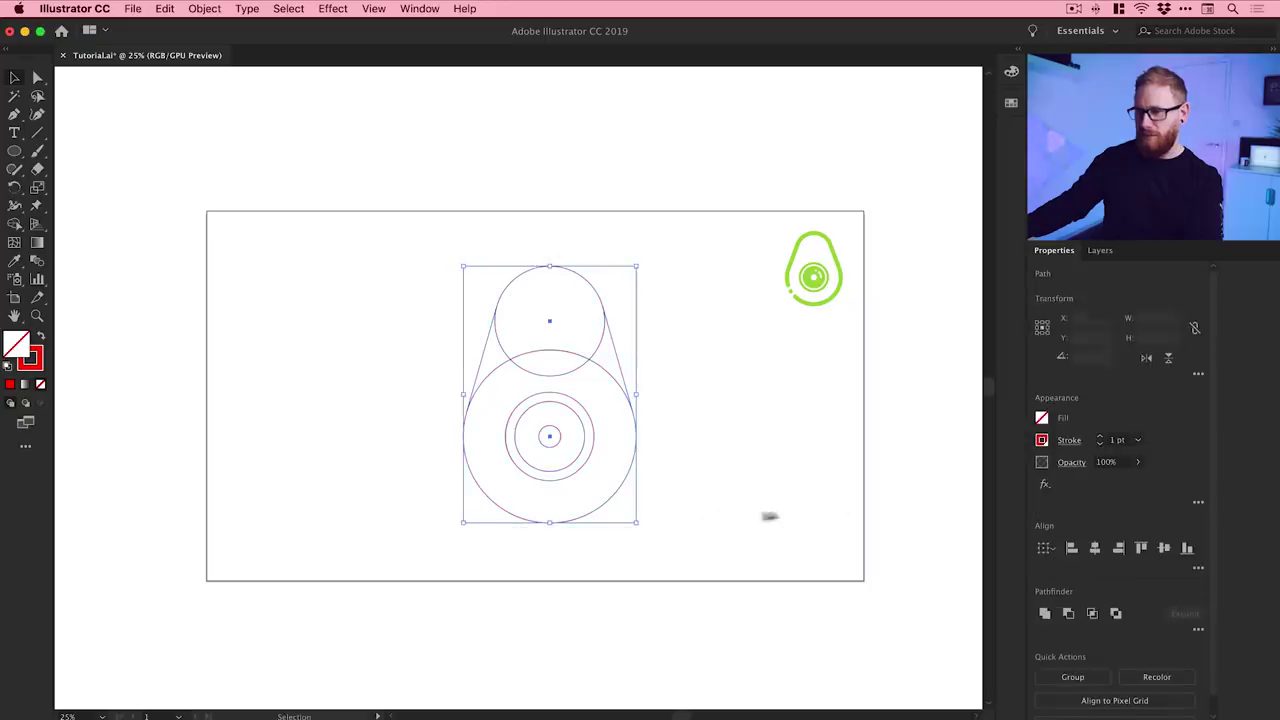
pyautogui.click(1100, 437)
pyautogui.click(1100, 437)
pyautogui.click(1100, 437)
pyautogui.click(1100, 437)
pyautogui.click(1100, 437)
pyautogui.click(1100, 437)
pyautogui.click(1100, 437)
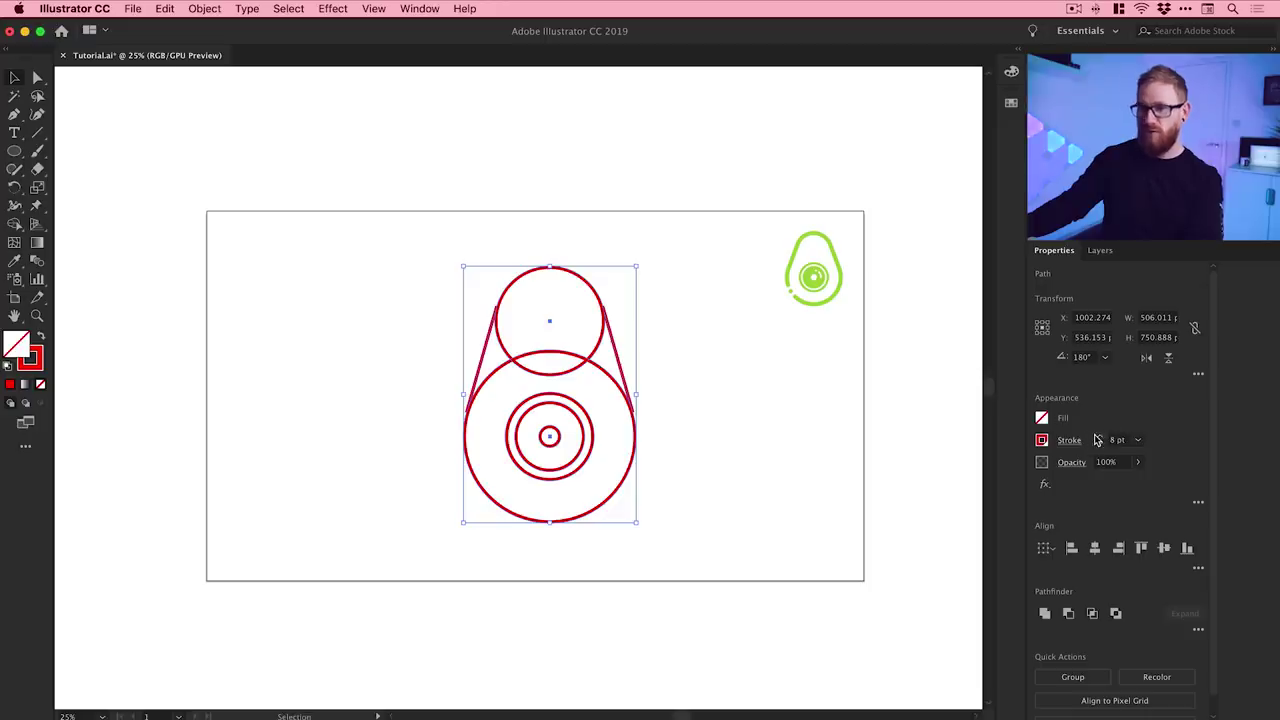
# Step: Review the full stroke settings of the selected shapes, including the stroke alignment, and clear the selection
pyautogui.click(420, 9)
pyautogui.click(426, 587)
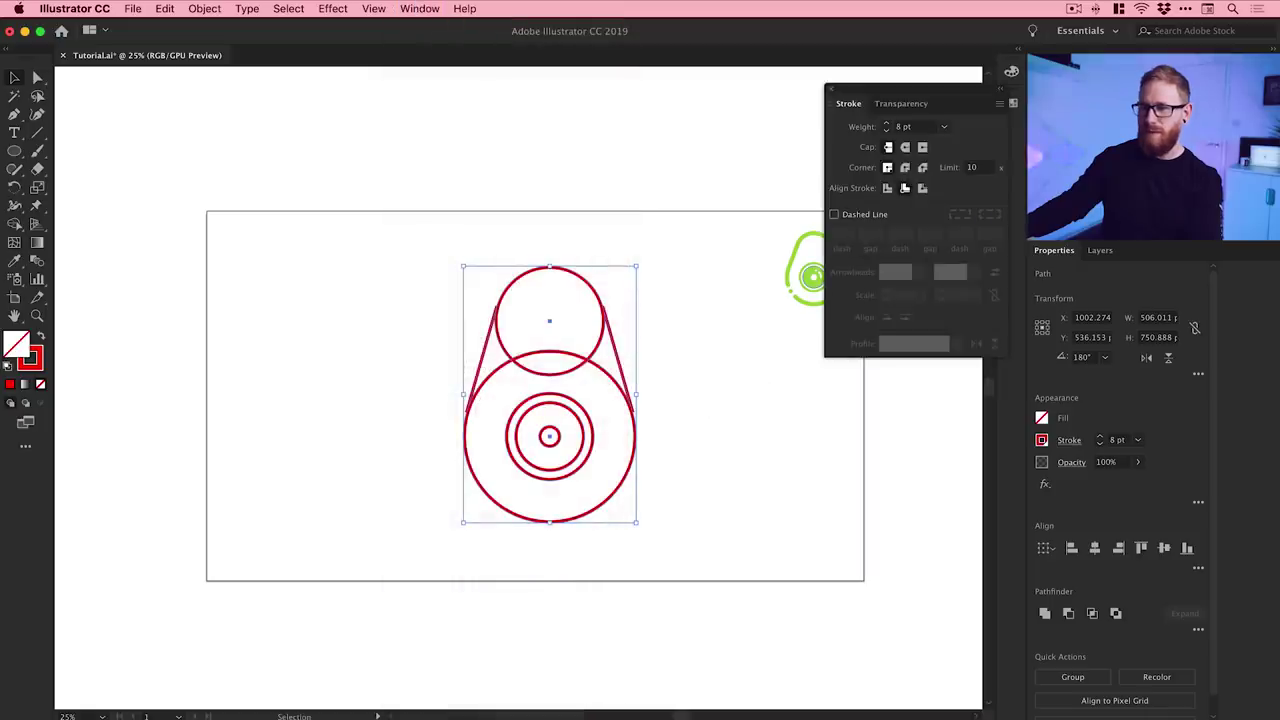
pyautogui.click(830, 92)
pyautogui.click(709, 171)
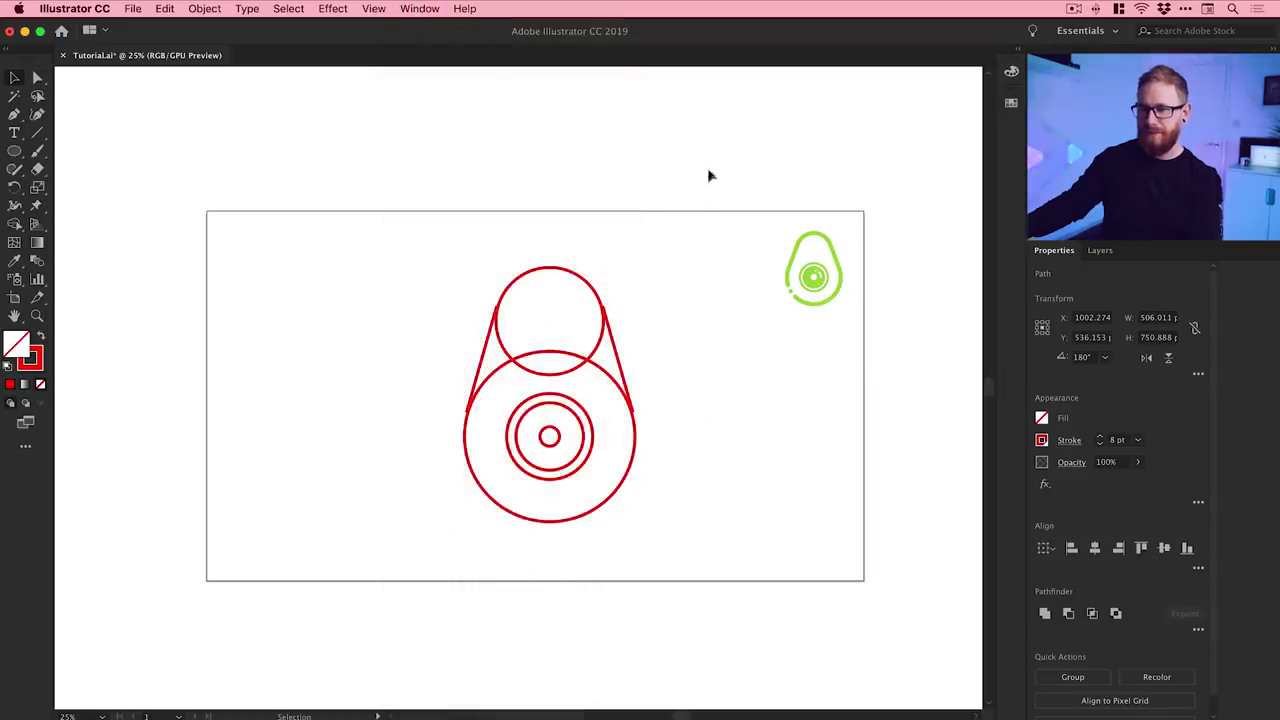
pyautogui.press('super+equal')
pyautogui.press('super+equal')
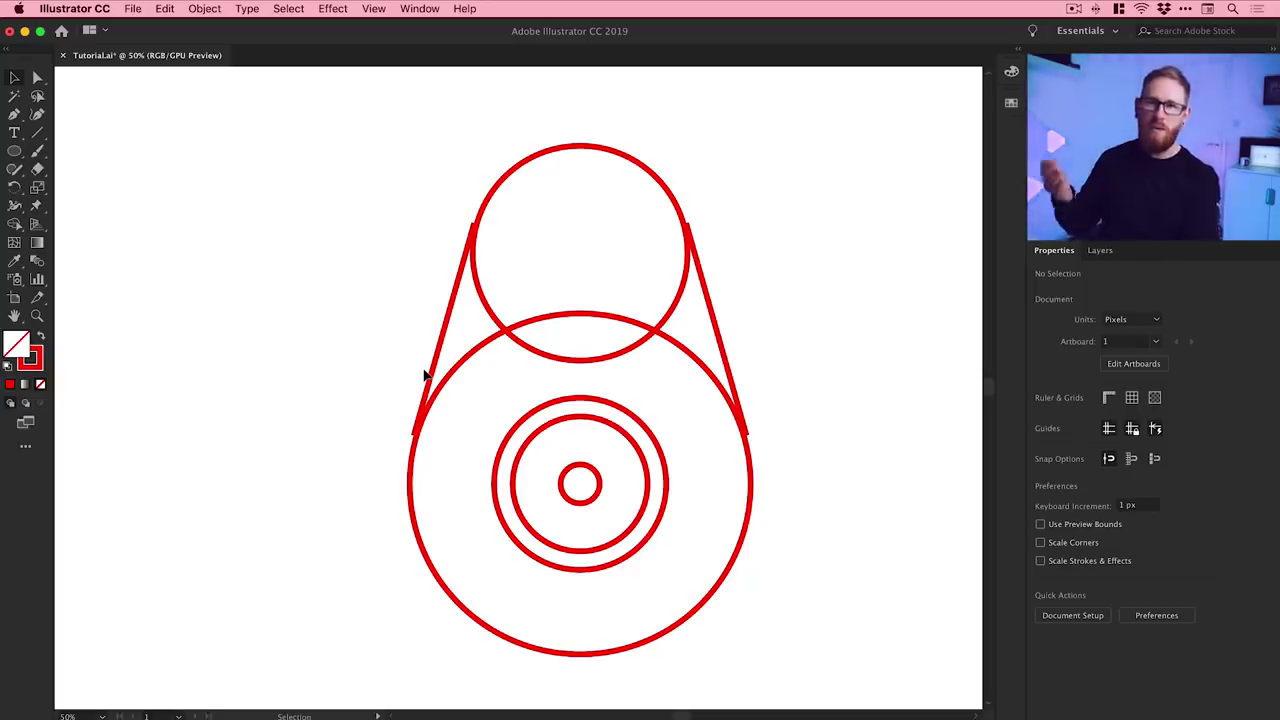
# Step: Duplicate the upper circle, the large circle and both tangent lines in place, leaving out the pit circles
pyautogui.press('space')
pyautogui.moveTo(557, 334); pyautogui.dragTo(257, 380)
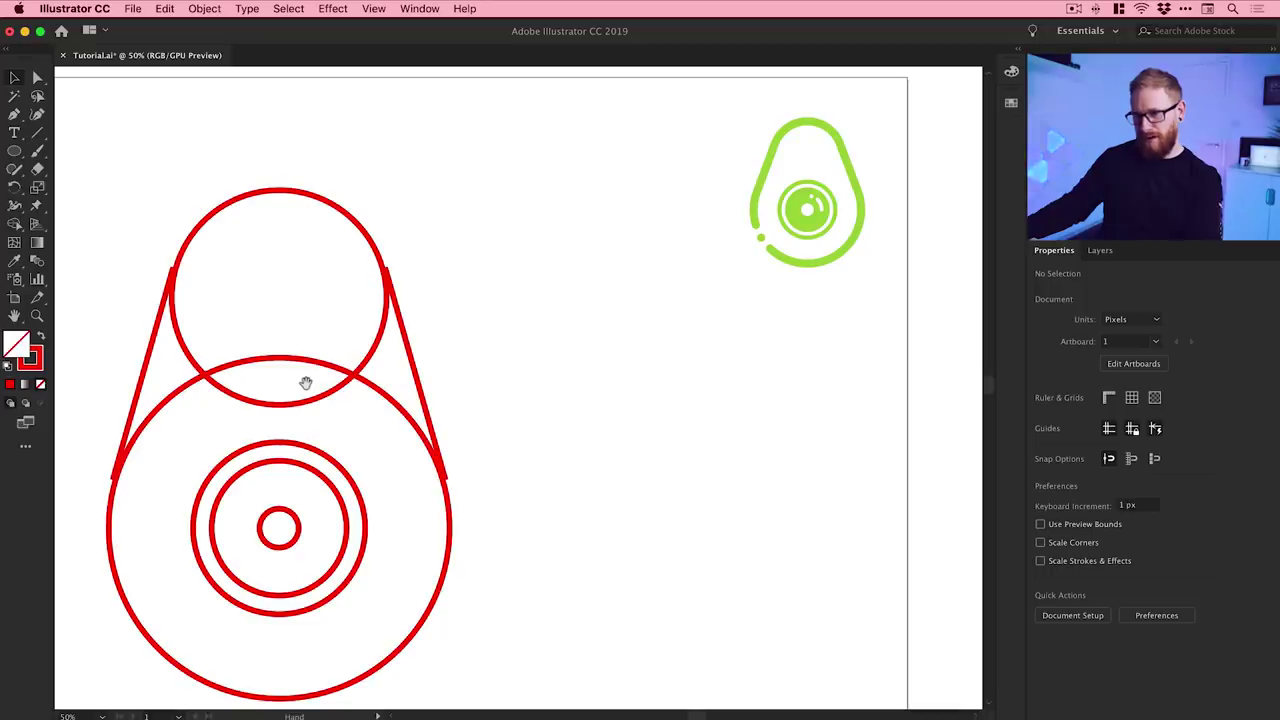
pyautogui.moveTo(305, 383); pyautogui.dragTo(355, 346)
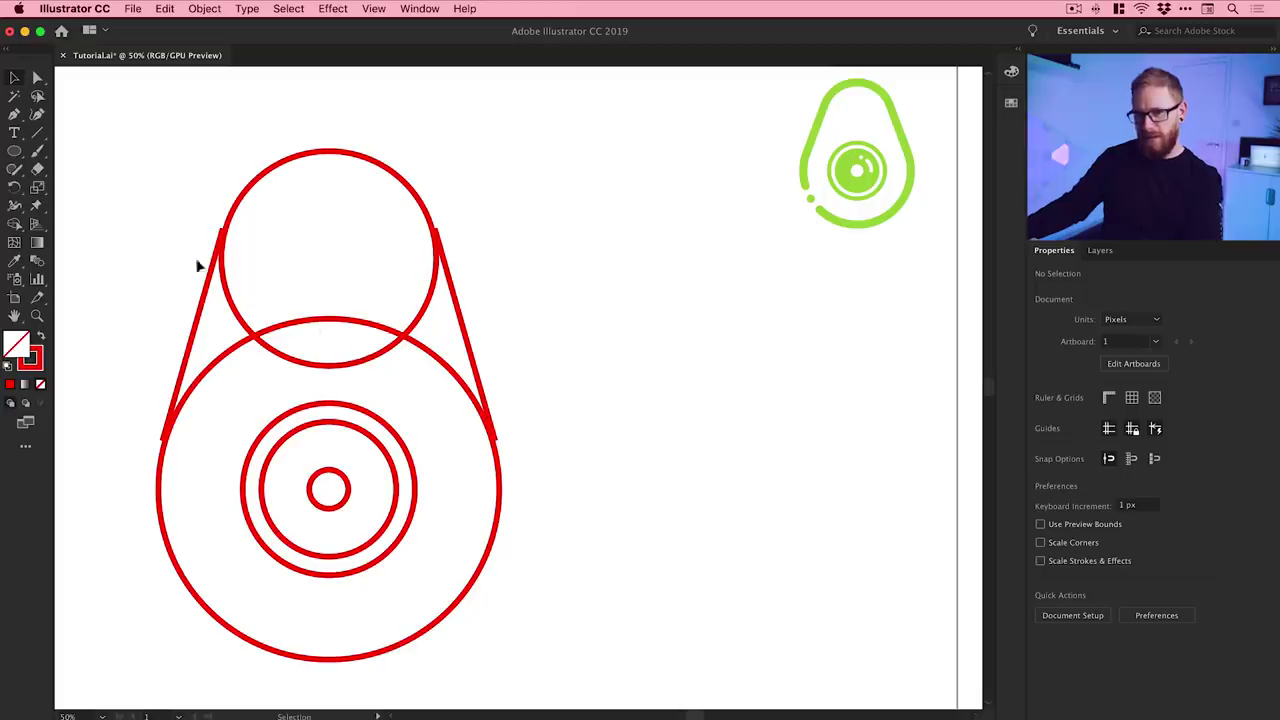
pyautogui.moveTo(267, 355); pyautogui.dragTo(277, 371)
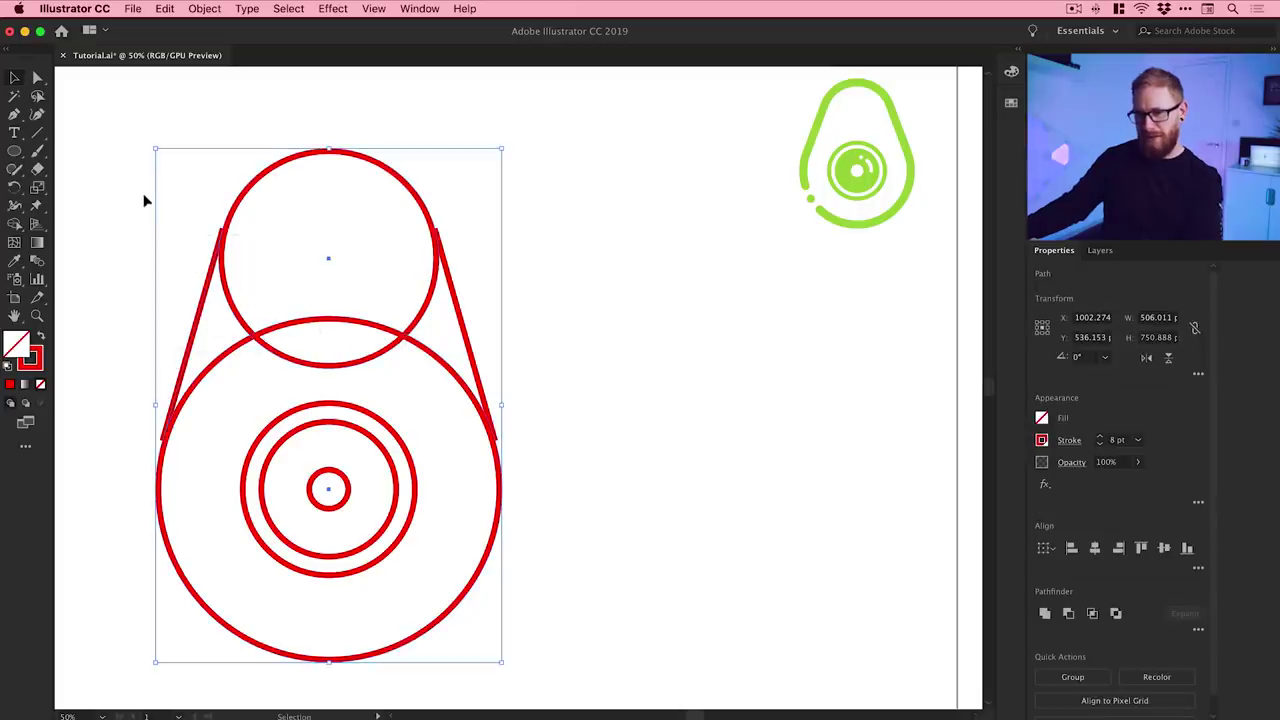
pyautogui.moveTo(94, 181); pyautogui.dragTo(455, 327)
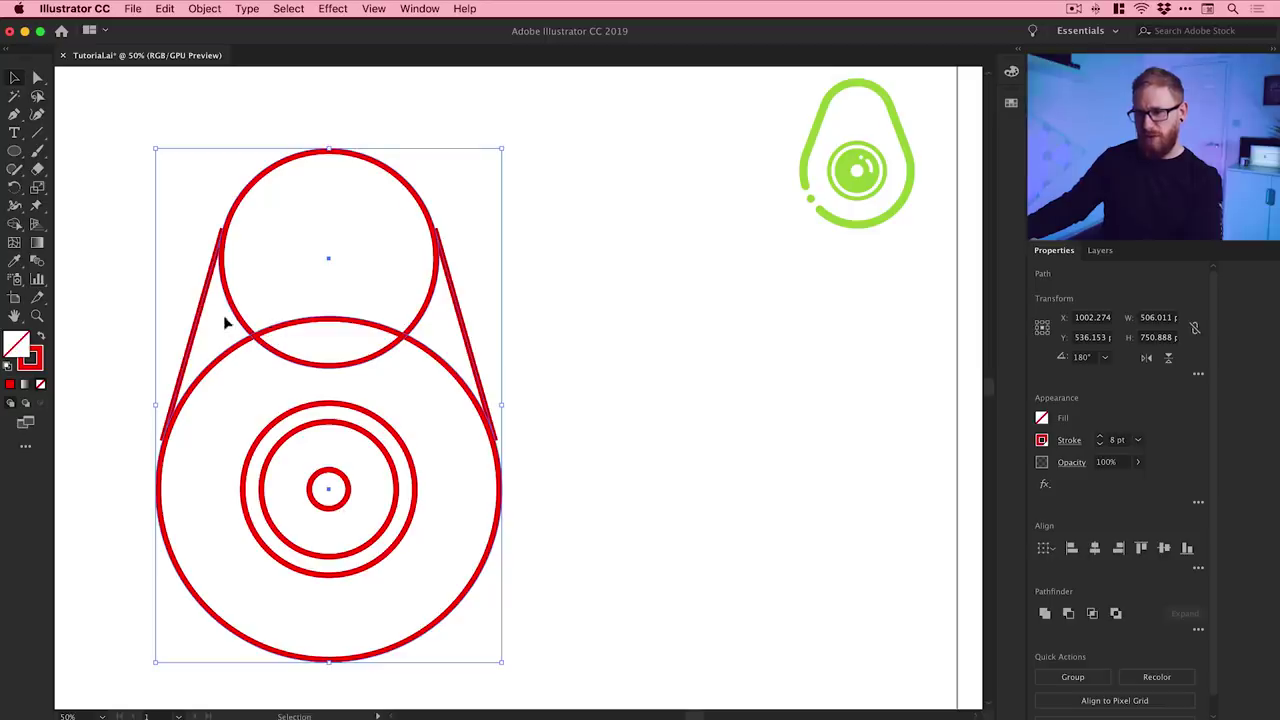
pyautogui.moveTo(236, 336); pyautogui.dragTo(509, 306)
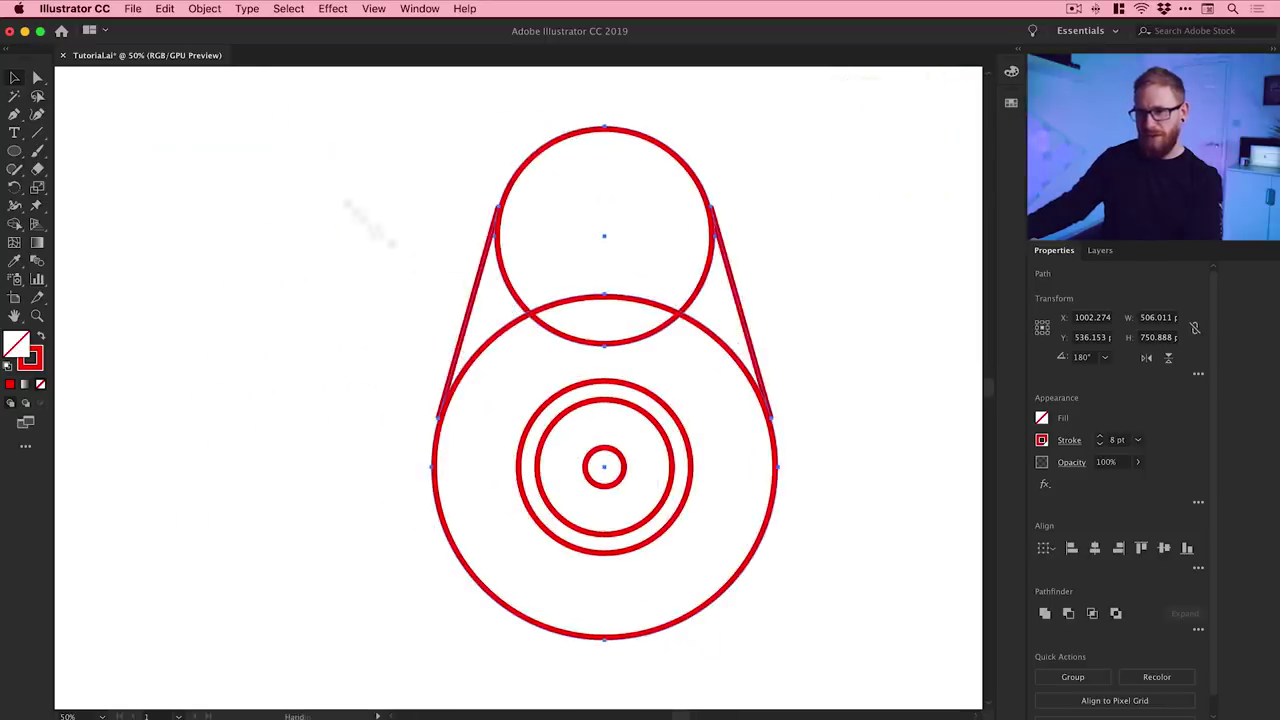
pyautogui.click(158, 6)
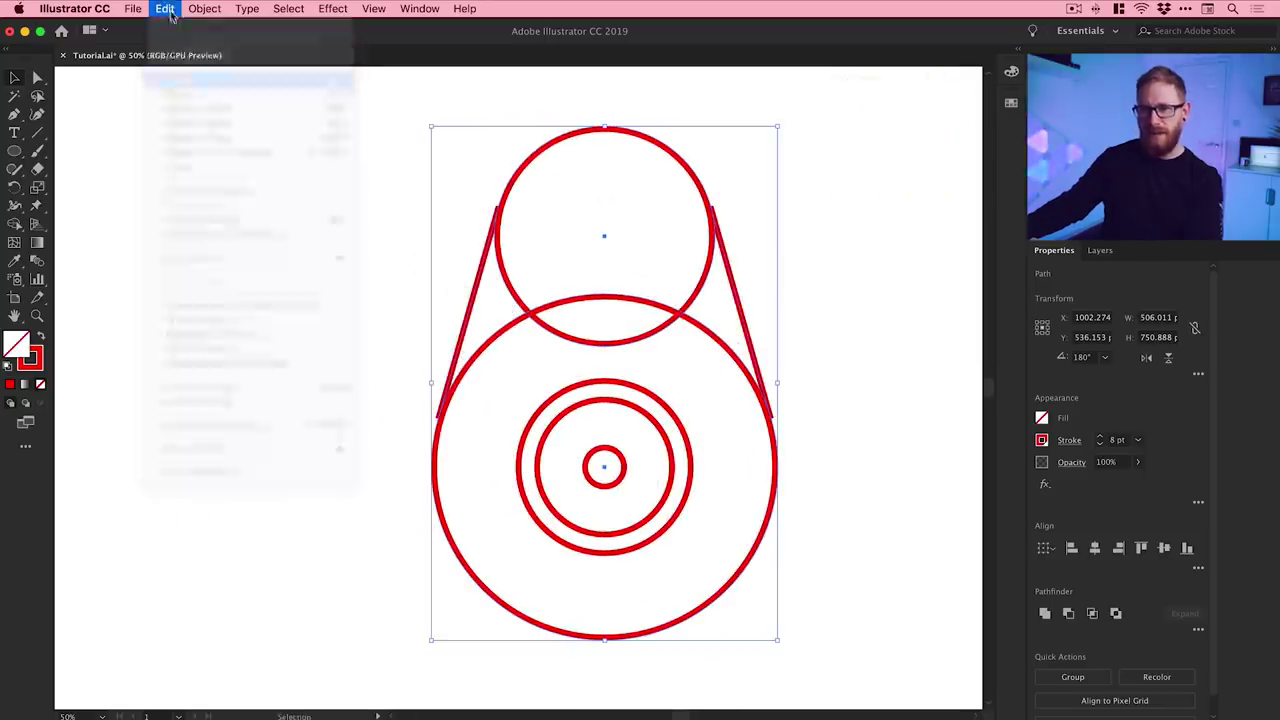
pyautogui.click(198, 137)
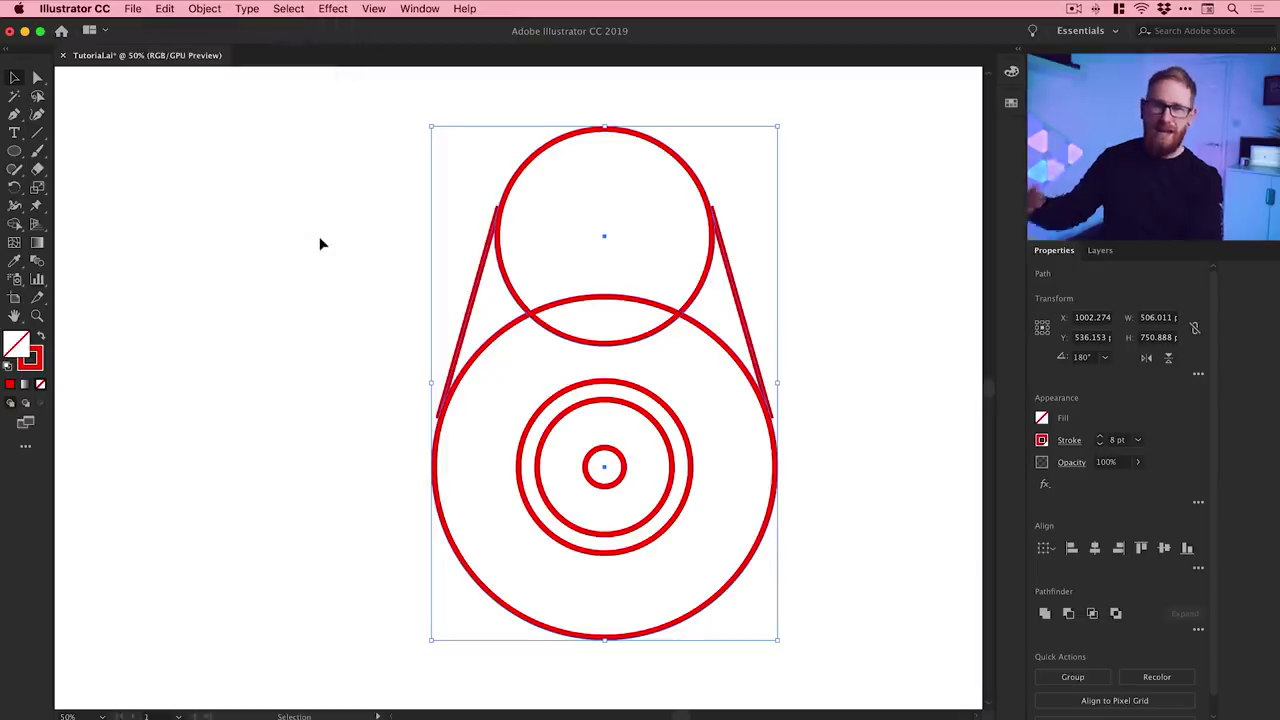
# Step: Move the duplicated outline shapes 560 px to the left, clear of the original construction
pyautogui.hotkey('shift', 'Left')
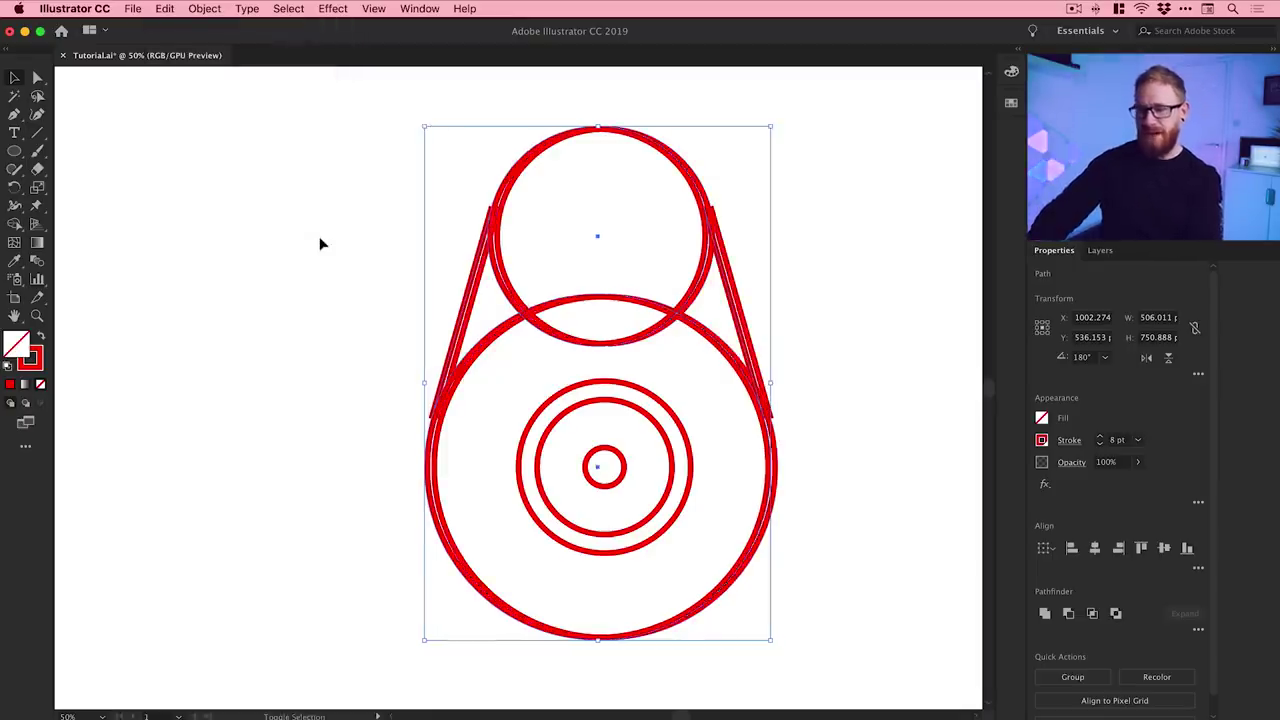
pyautogui.hotkey('shift', 'Left')
pyautogui.hotkey('shift', 'Left')
pyautogui.hotkey('shift', 'Left')
pyautogui.hotkey('shift', 'Left')
pyautogui.hotkey('shift', 'Left')
pyautogui.hotkey('shift', 'Left')
pyautogui.hotkey('shift', 'Left')
pyautogui.hotkey('shift', 'Left')
pyautogui.hotkey('shift', 'Left')
pyautogui.hotkey('shift', 'Left')
pyautogui.hotkey('shift', 'Left')
pyautogui.hotkey('shift', 'Left')
pyautogui.hotkey('shift', 'Left')
pyautogui.hotkey('shift', 'Left')
pyautogui.hotkey('shift', 'Left')
pyautogui.hotkey('shift', 'Left')
pyautogui.hotkey('shift', 'Left')
pyautogui.hotkey('shift', 'Left')
pyautogui.hotkey('shift', 'Left')
pyautogui.hotkey('shift', 'Left')
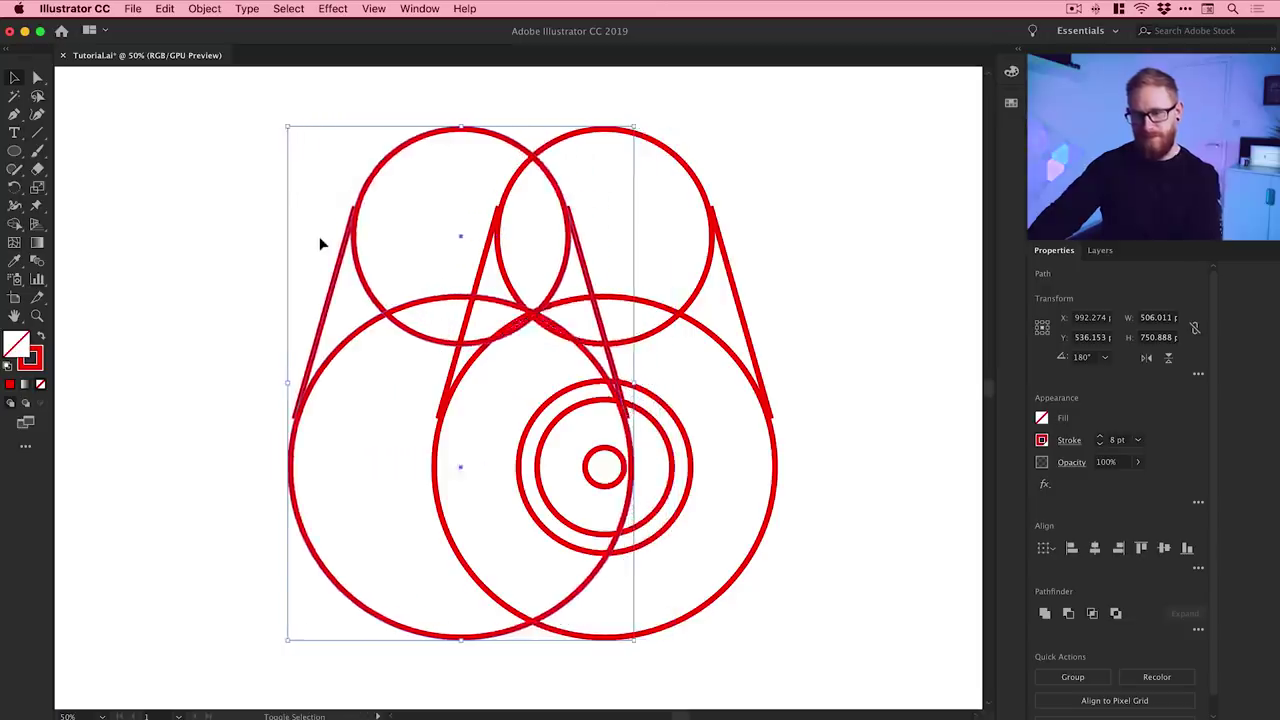
pyautogui.hotkey('shift', 'Left')
pyautogui.hotkey('shift', 'Left')
pyautogui.hotkey('shift', 'Left')
pyautogui.hotkey('shift', 'Left')
pyautogui.hotkey('shift', 'Left')
pyautogui.hotkey('shift', 'Left')
pyautogui.hotkey('shift', 'Left')
pyautogui.hotkey('shift', 'Left')
pyautogui.hotkey('shift', 'Left')
pyautogui.hotkey('shift', 'Left')
pyautogui.hotkey('shift', 'Left')
pyautogui.hotkey('shift', 'Left')
pyautogui.hotkey('shift', 'Left')
pyautogui.hotkey('shift', 'Left')
pyautogui.hotkey('shift', 'Left')
pyautogui.hotkey('shift', 'Left')
pyautogui.hotkey('shift', 'Left')
pyautogui.hotkey('shift', 'Left')
pyautogui.hotkey('shift', 'Left')
pyautogui.hotkey('shift', 'Left')
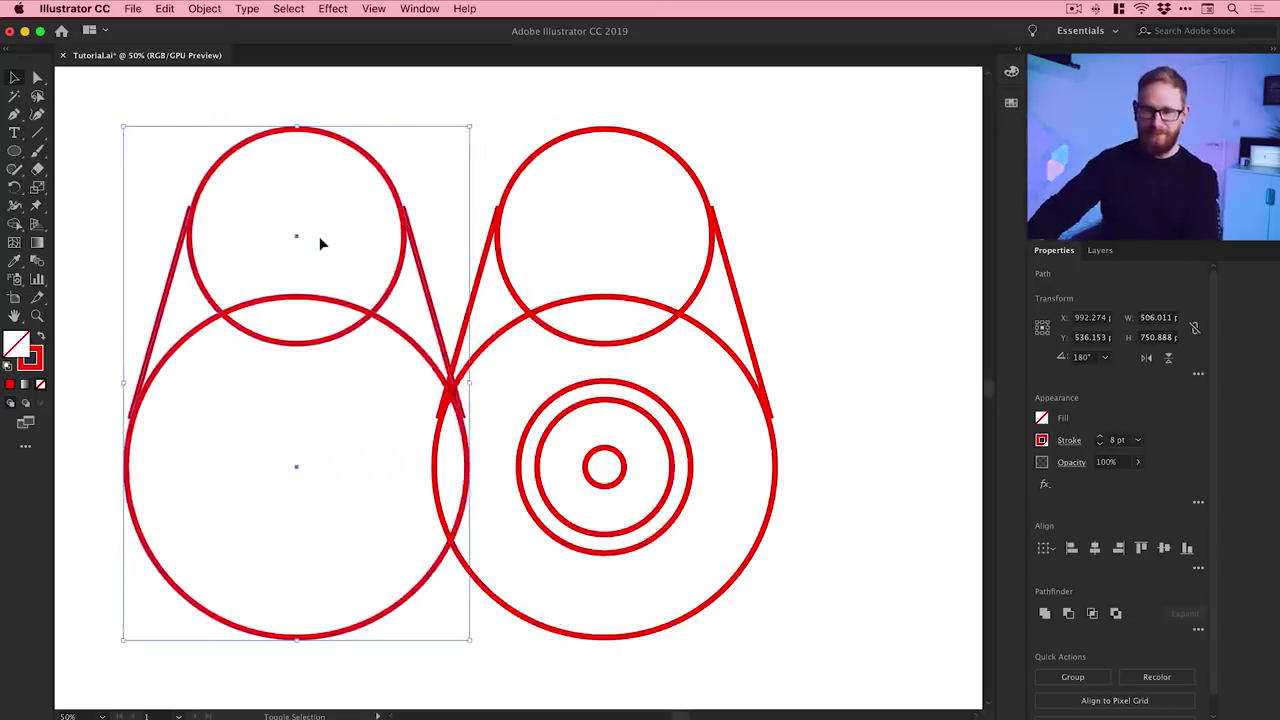
pyautogui.hotkey('shift', 'Left')
pyautogui.hotkey('shift', 'Left')
pyautogui.hotkey('shift', 'Left')
pyautogui.hotkey('shift', 'Left')
pyautogui.hotkey('shift', 'Left')
pyautogui.hotkey('shift', 'Left')
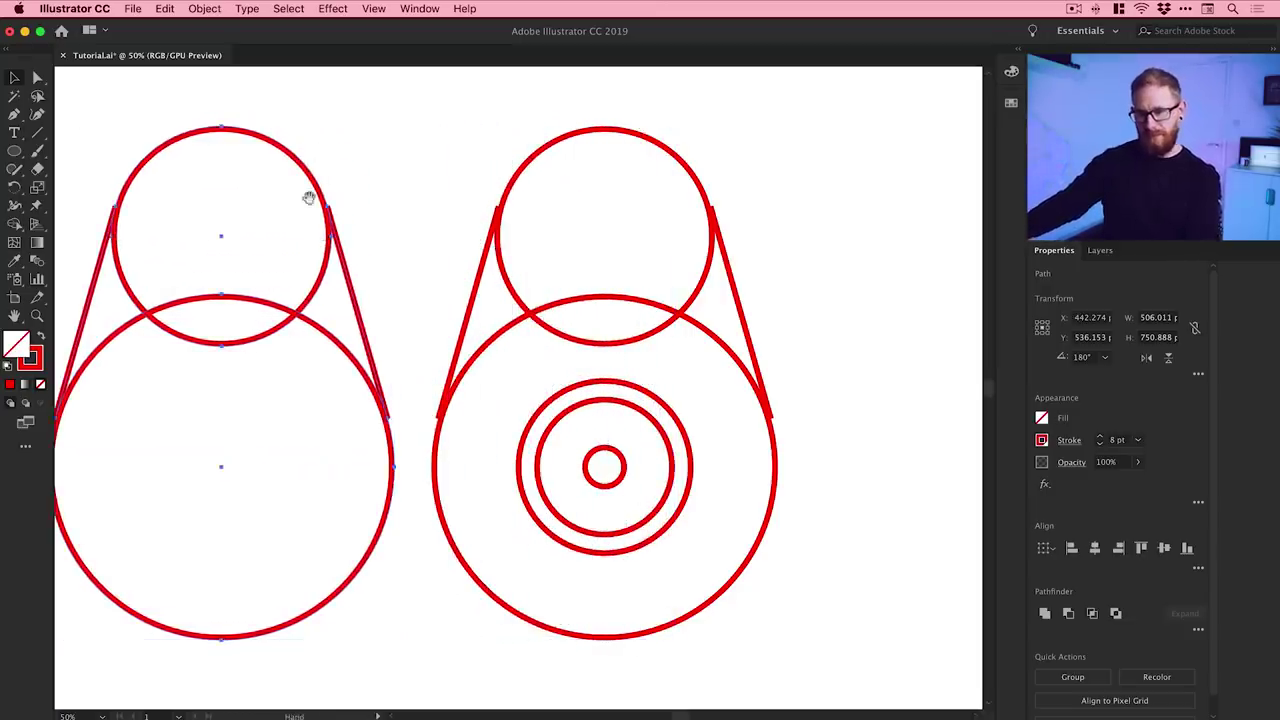
# Step: Swap fill and stroke on the duplicated shapes for a red fill without a stroke, and clear the selection
pyautogui.moveTo(310, 198); pyautogui.dragTo(365, 202)
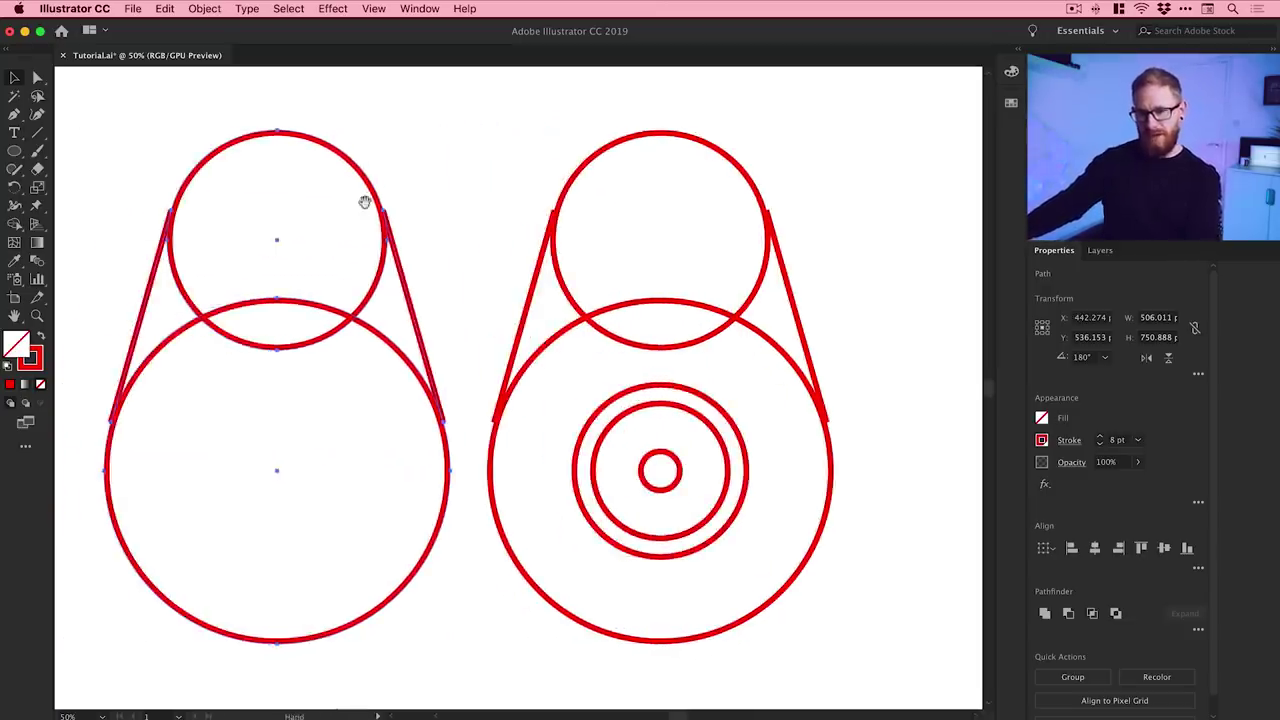
pyautogui.click(41, 338)
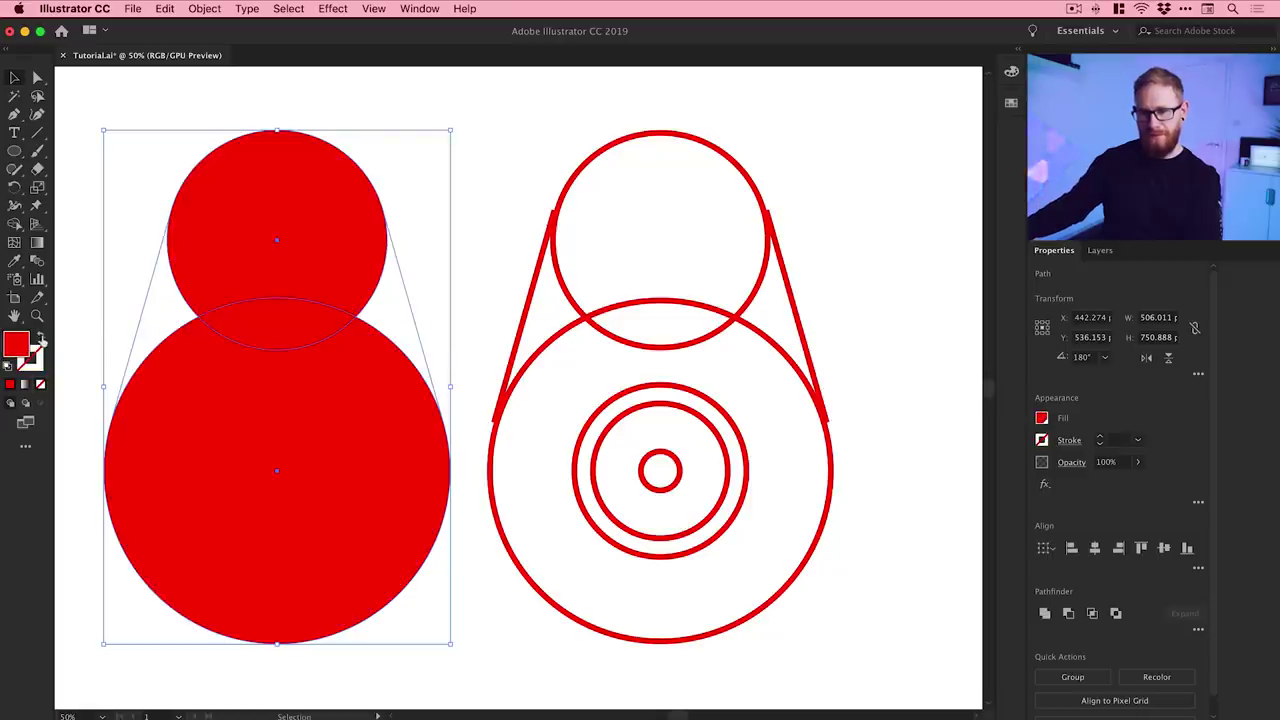
pyautogui.click(220, 112)
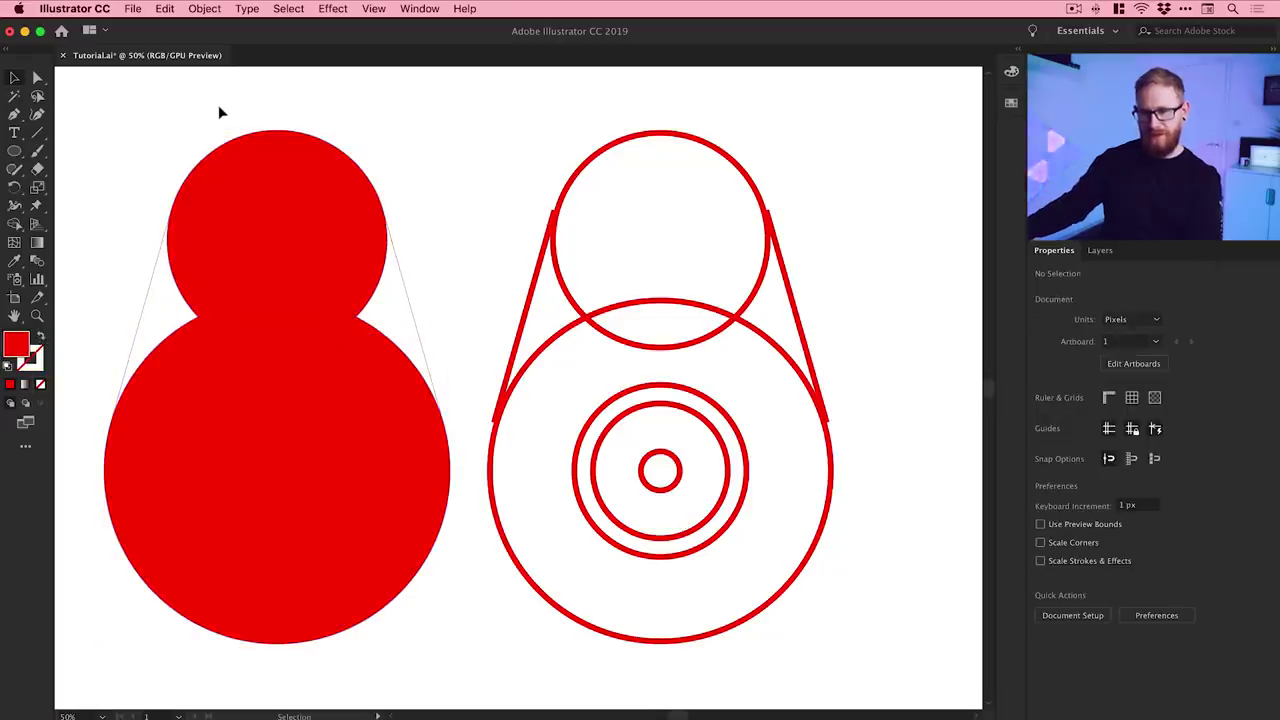
# Step: Merge the duplicated circles and the side areas enclosed by the lines into one avocado shape with the Shape Builder tool
pyautogui.moveTo(110, 137); pyautogui.dragTo(440, 493)
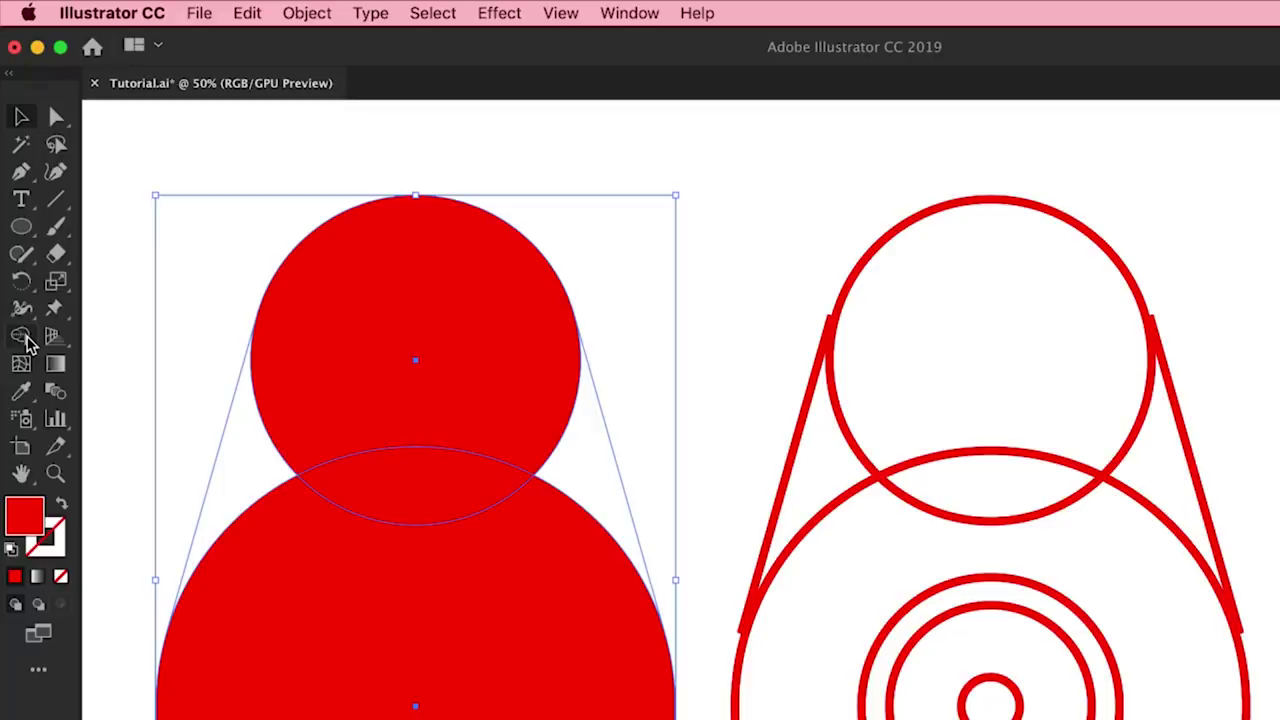
pyautogui.click(21, 337)
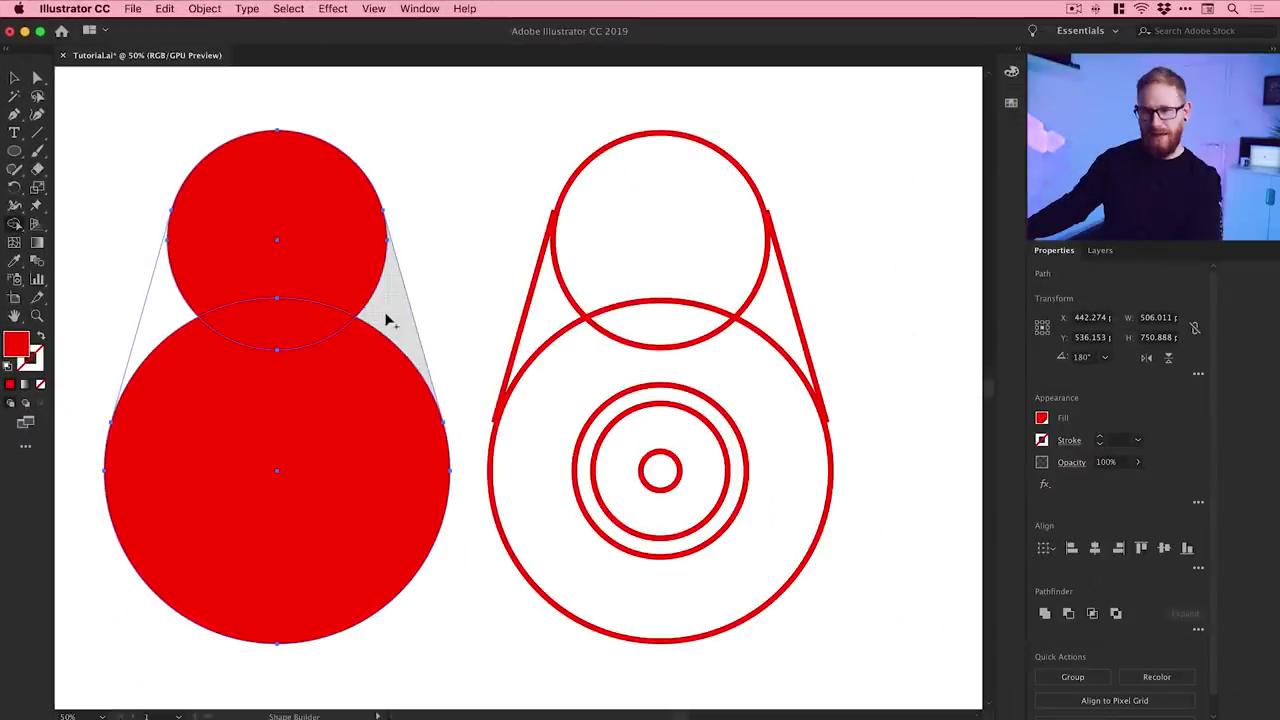
pyautogui.moveTo(390, 320)
pyautogui.mouseDown()
pyautogui.moveTo(337, 288)
pyautogui.moveTo(311, 393)
pyautogui.mouseUp()
pyautogui.moveTo(183, 328); pyautogui.dragTo(166, 314)
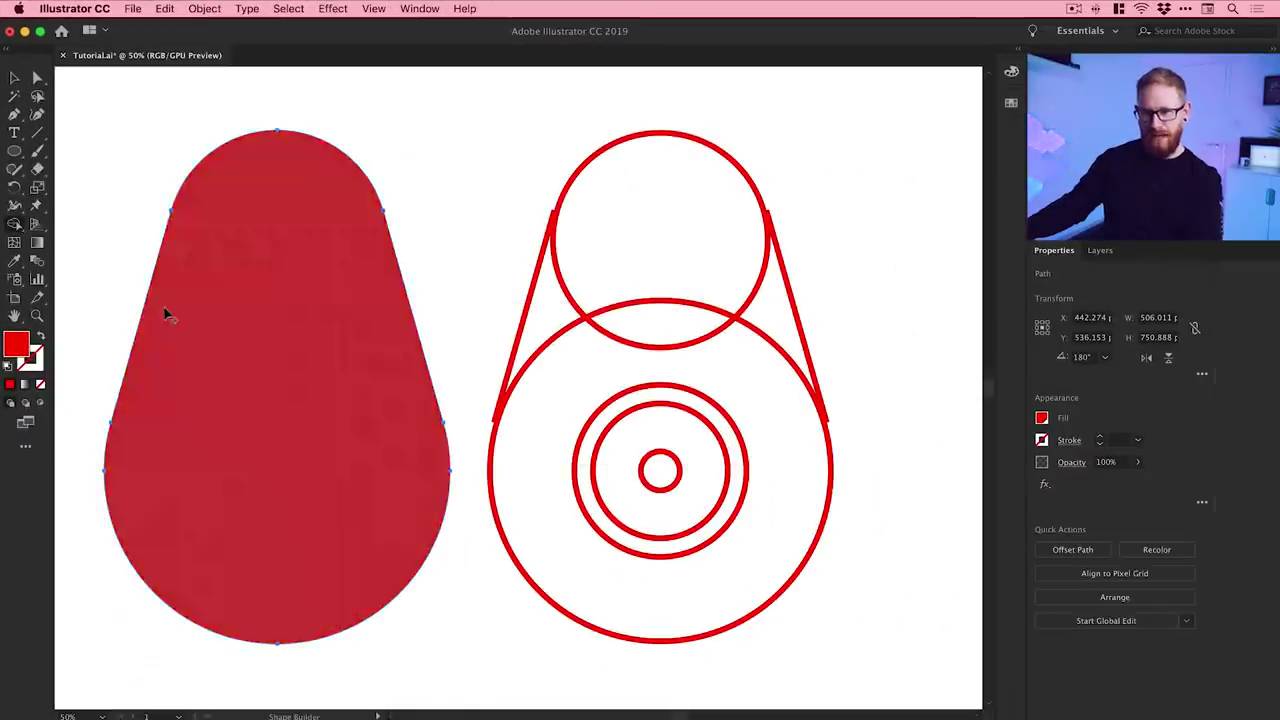
# Step: Swap the merged shape's fill and stroke, and sample the original large circle's 8 pt red stroke onto it with the Eyedropper
pyautogui.click(12, 81)
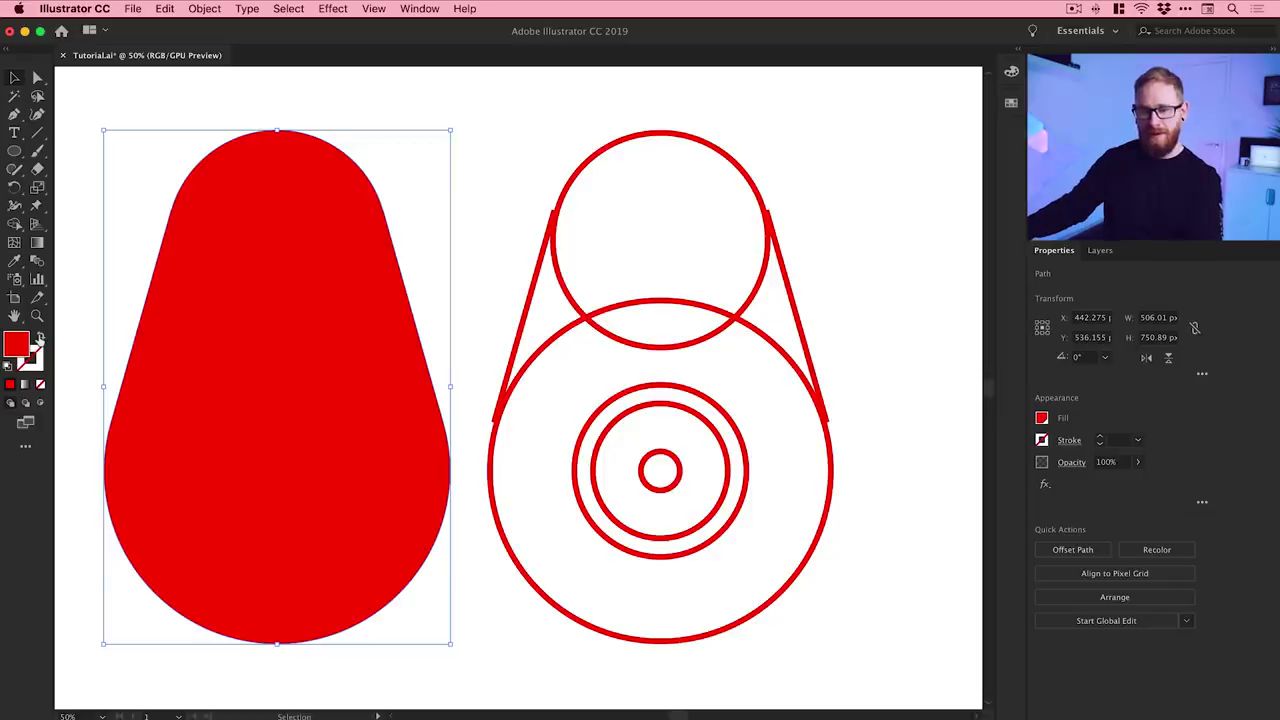
pyautogui.click(39, 337)
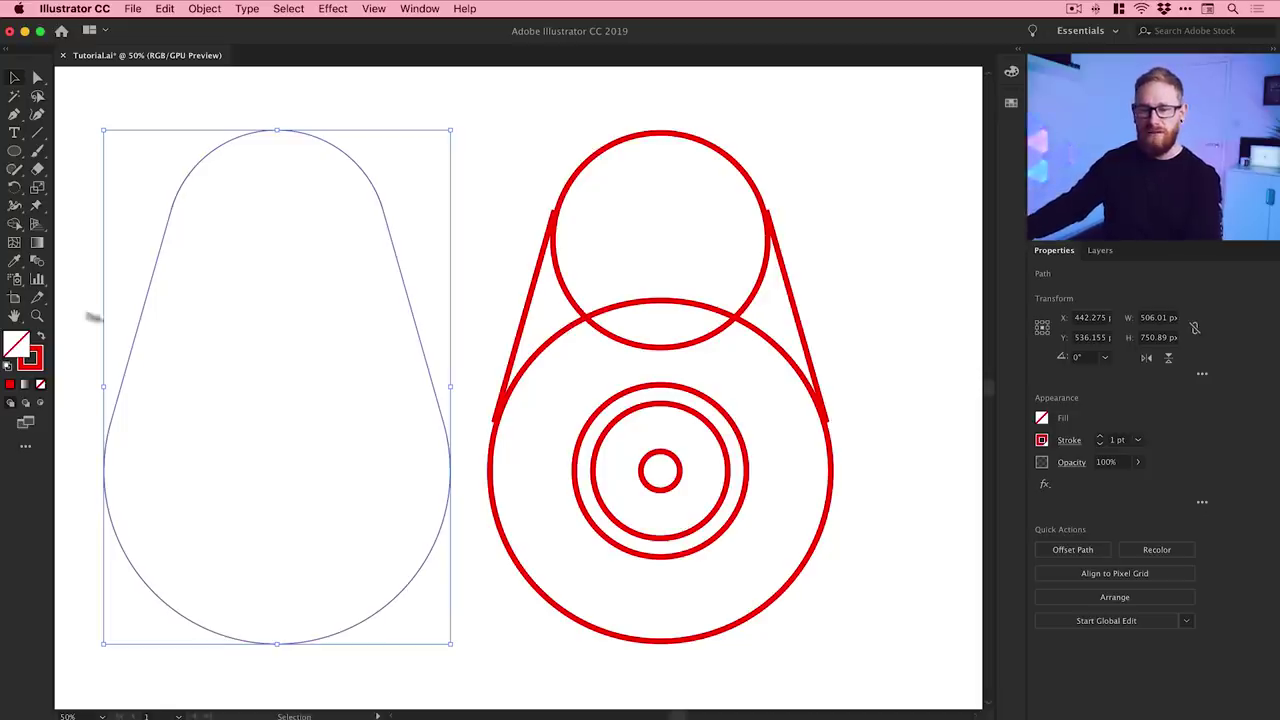
pyautogui.click(14, 260)
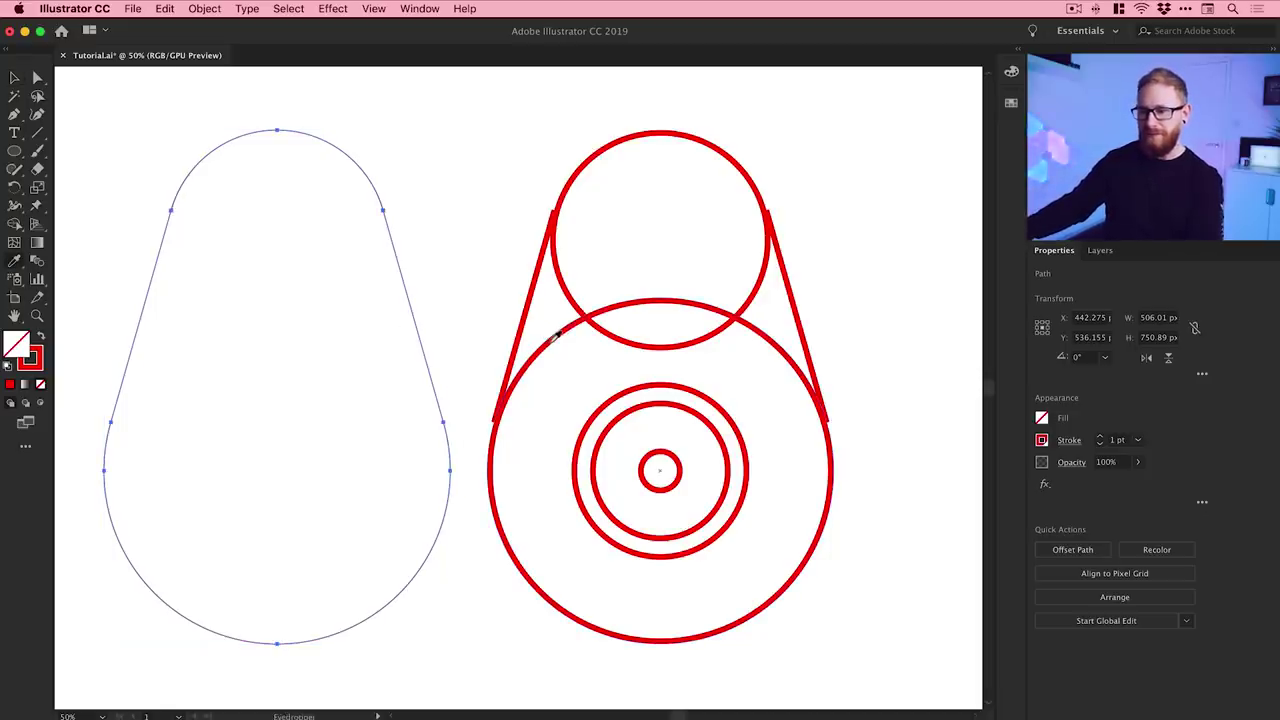
pyautogui.click(556, 336)
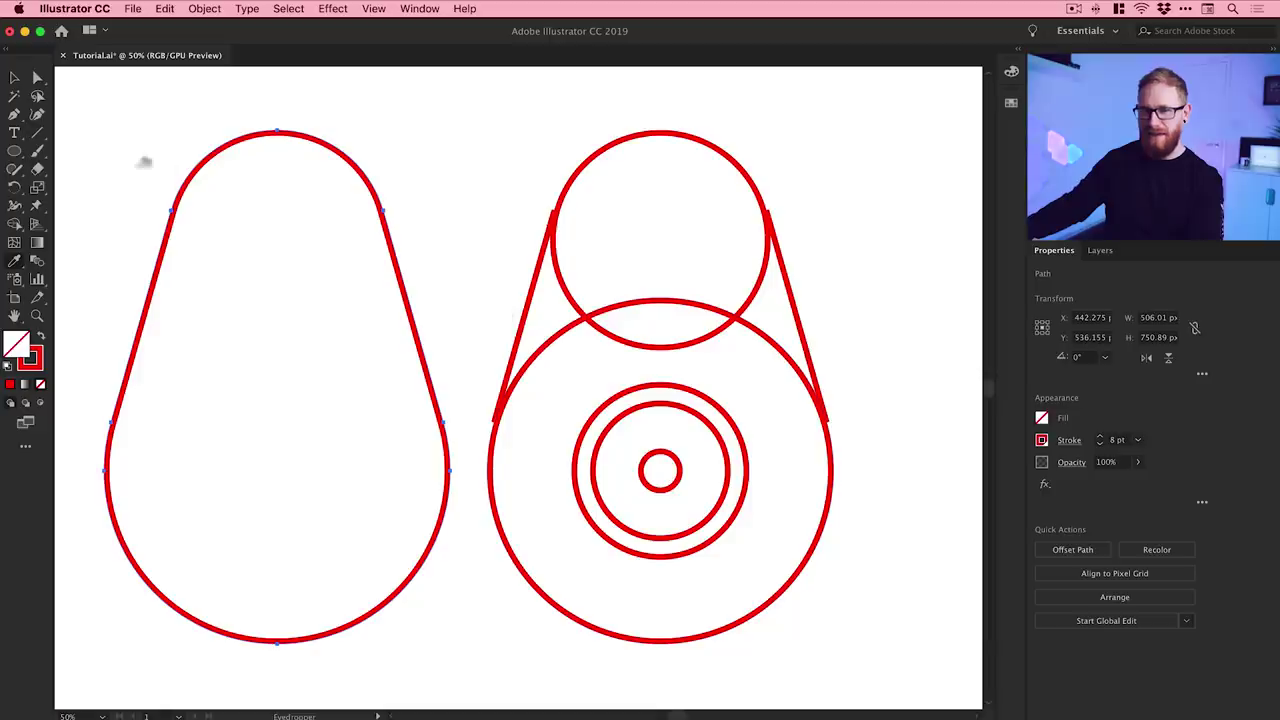
# Step: Delete the original upper circle, large circle and both tangent lines, keeping the three pit circles
pyautogui.click(14, 80)
pyautogui.moveTo(514, 128); pyautogui.dragTo(869, 366)
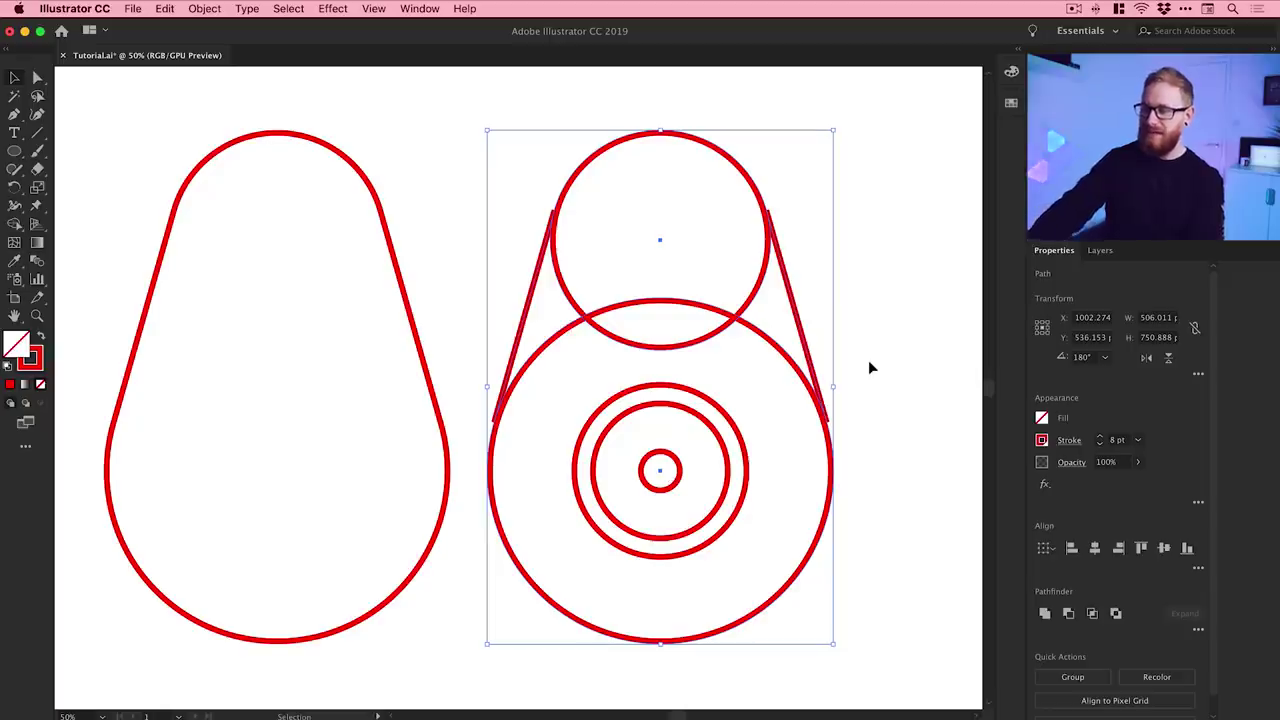
pyautogui.press('Delete')
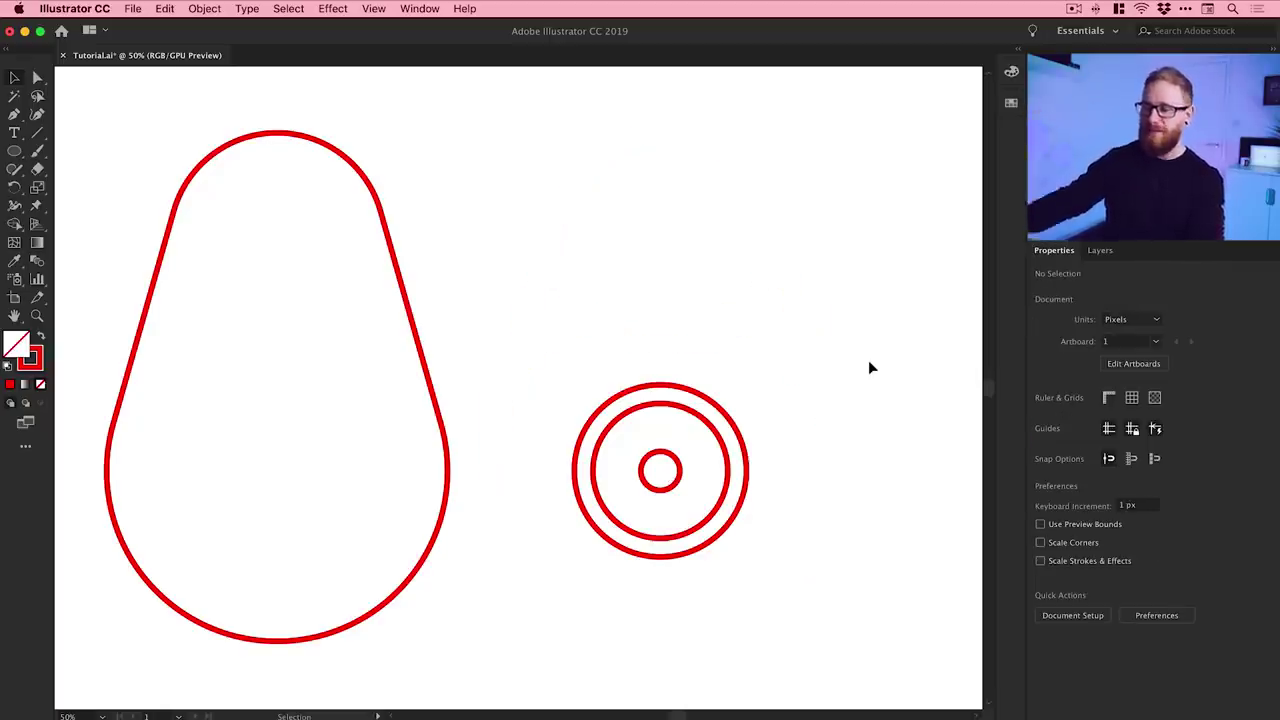
# Step: Move the merged avocado outline 560 px to the right, back around the pit circles, and clear the selection
pyautogui.click(286, 351)
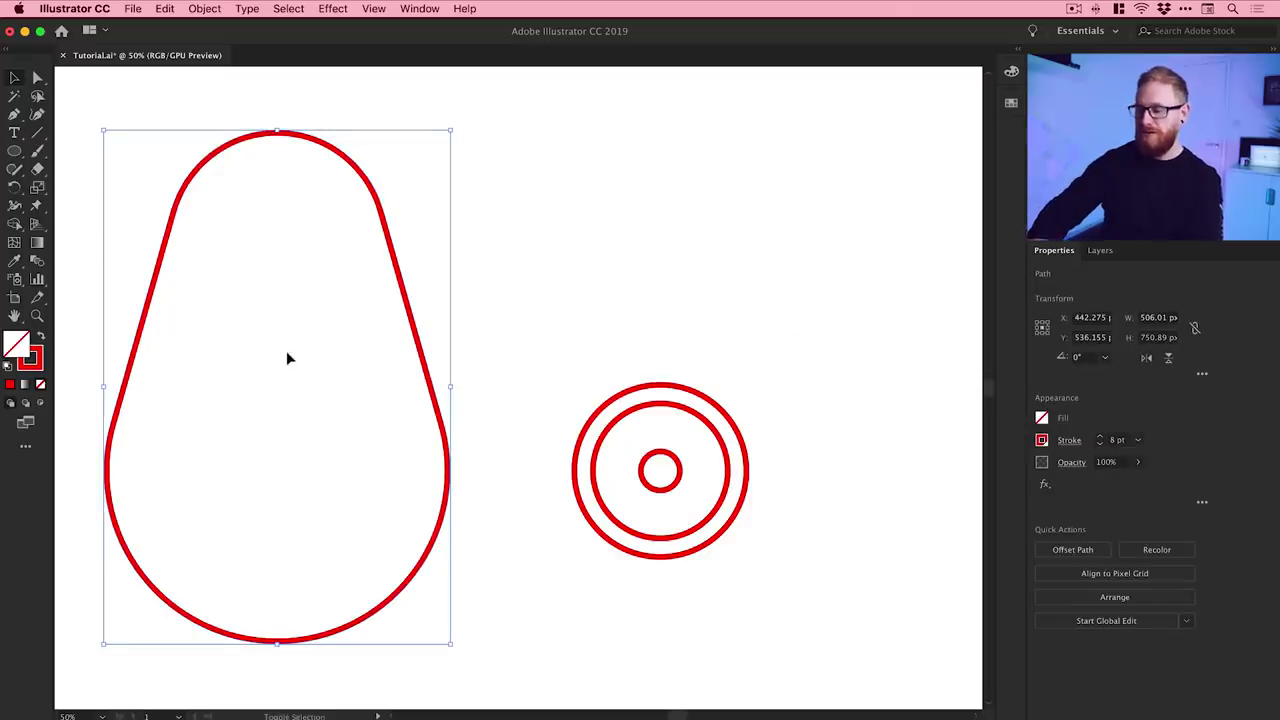
pyautogui.hotkey('shift', 'Right')
pyautogui.hotkey('shift', 'Right')
pyautogui.hotkey('shift', 'Right')
pyautogui.hotkey('shift', 'Right')
pyautogui.hotkey('shift', 'Right')
pyautogui.hotkey('shift', 'Right')
pyautogui.hotkey('shift', 'Right')
pyautogui.hotkey('shift', 'Right')
pyautogui.hotkey('shift', 'Right')
pyautogui.hotkey('shift', 'Right')
pyautogui.hotkey('shift', 'Right')
pyautogui.hotkey('shift', 'Right')
pyautogui.hotkey('shift', 'Right')
pyautogui.hotkey('shift', 'Right')
pyautogui.hotkey('shift', 'Right')
pyautogui.hotkey('shift', 'Right')
pyautogui.hotkey('shift', 'Right')
pyautogui.hotkey('shift', 'Right')
pyautogui.hotkey('shift', 'Right')
pyautogui.hotkey('shift', 'Right')
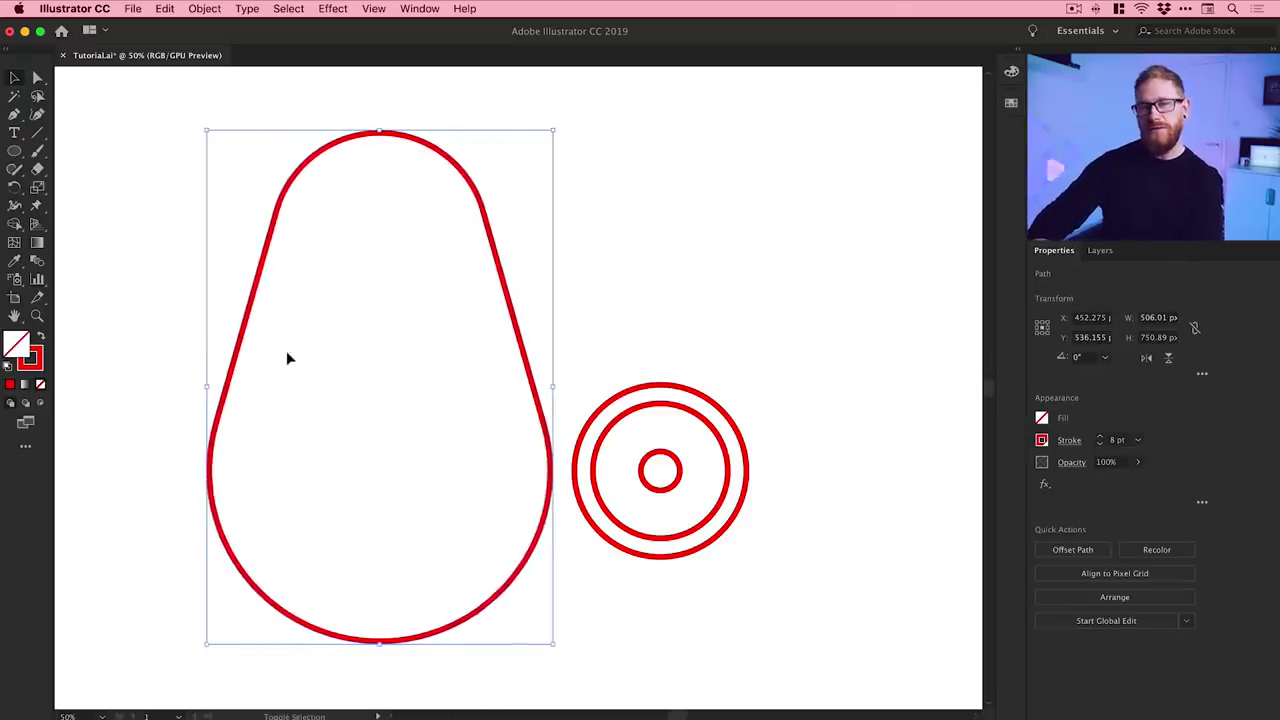
pyautogui.hotkey('shift', 'Right')
pyautogui.hotkey('shift', 'Right')
pyautogui.hotkey('shift', 'Right')
pyautogui.hotkey('shift', 'Right')
pyautogui.hotkey('shift', 'Right')
pyautogui.hotkey('shift', 'Right')
pyautogui.hotkey('shift', 'Right')
pyautogui.hotkey('shift', 'Right')
pyautogui.hotkey('shift', 'Right')
pyautogui.hotkey('shift', 'Right')
pyautogui.hotkey('shift', 'Right')
pyautogui.hotkey('shift', 'Right')
pyautogui.hotkey('shift', 'Right')
pyautogui.hotkey('shift', 'Right')
pyautogui.hotkey('shift', 'Right')
pyautogui.hotkey('shift', 'Right')
pyautogui.hotkey('shift', 'Right')
pyautogui.hotkey('shift', 'Right')
pyautogui.hotkey('shift', 'Right')
pyautogui.hotkey('shift', 'Right')
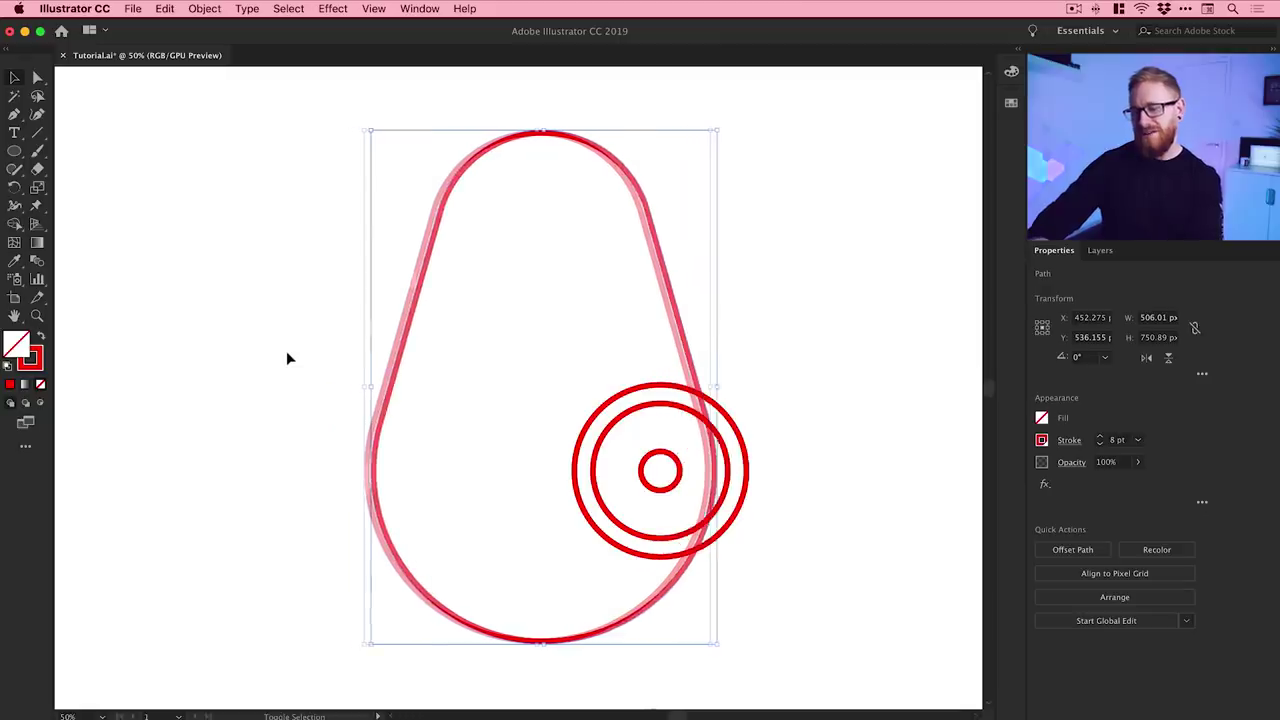
pyautogui.hotkey('shift', 'Right')
pyautogui.hotkey('shift', 'Right')
pyautogui.hotkey('shift', 'Right')
pyautogui.hotkey('shift', 'Right')
pyautogui.hotkey('shift', 'Right')
pyautogui.hotkey('shift', 'Right')
pyautogui.hotkey('shift', 'Right')
pyautogui.hotkey('shift', 'Right')
pyautogui.hotkey('shift', 'Right')
pyautogui.hotkey('shift', 'Right')
pyautogui.hotkey('shift', 'Right')
pyautogui.hotkey('shift', 'Right')
pyautogui.hotkey('shift', 'Right')
pyautogui.hotkey('shift', 'Right')
pyautogui.hotkey('shift', 'Right')
pyautogui.hotkey('shift', 'Right')
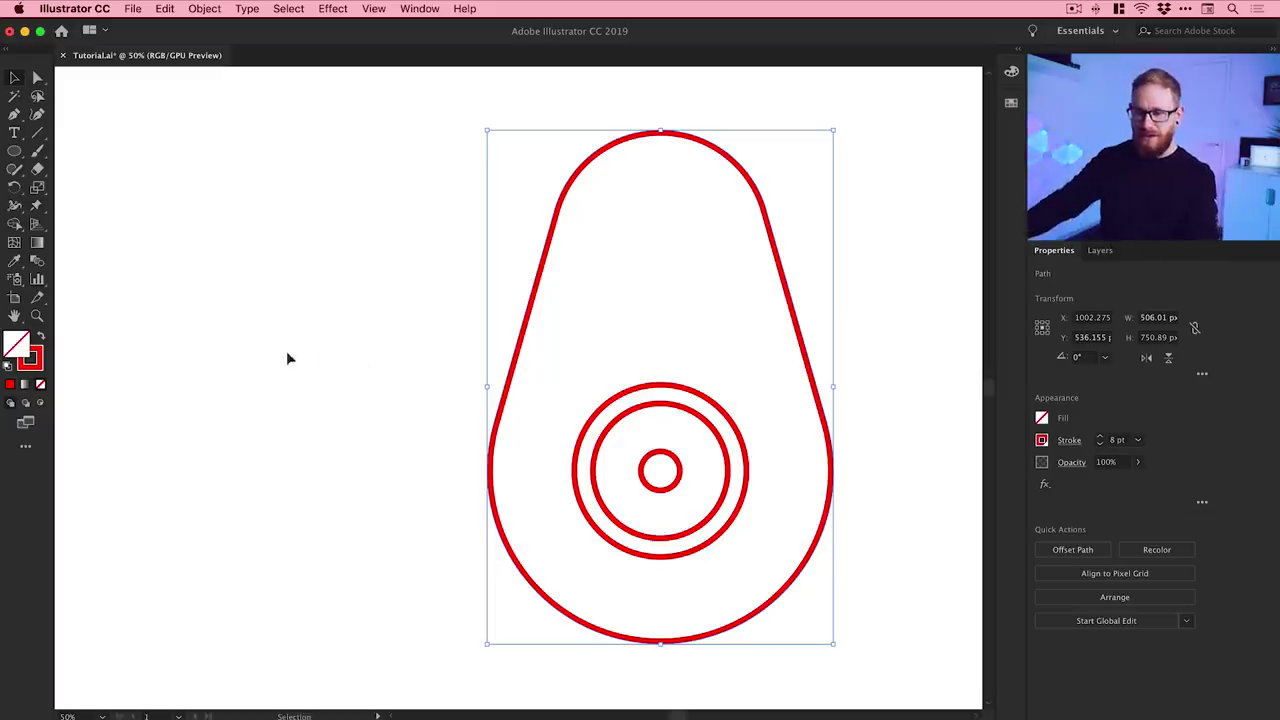
pyautogui.moveTo(503, 354)
pyautogui.mouseDown()
pyautogui.moveTo(489, 360)
pyautogui.moveTo(524, 360)
pyautogui.mouseUp()
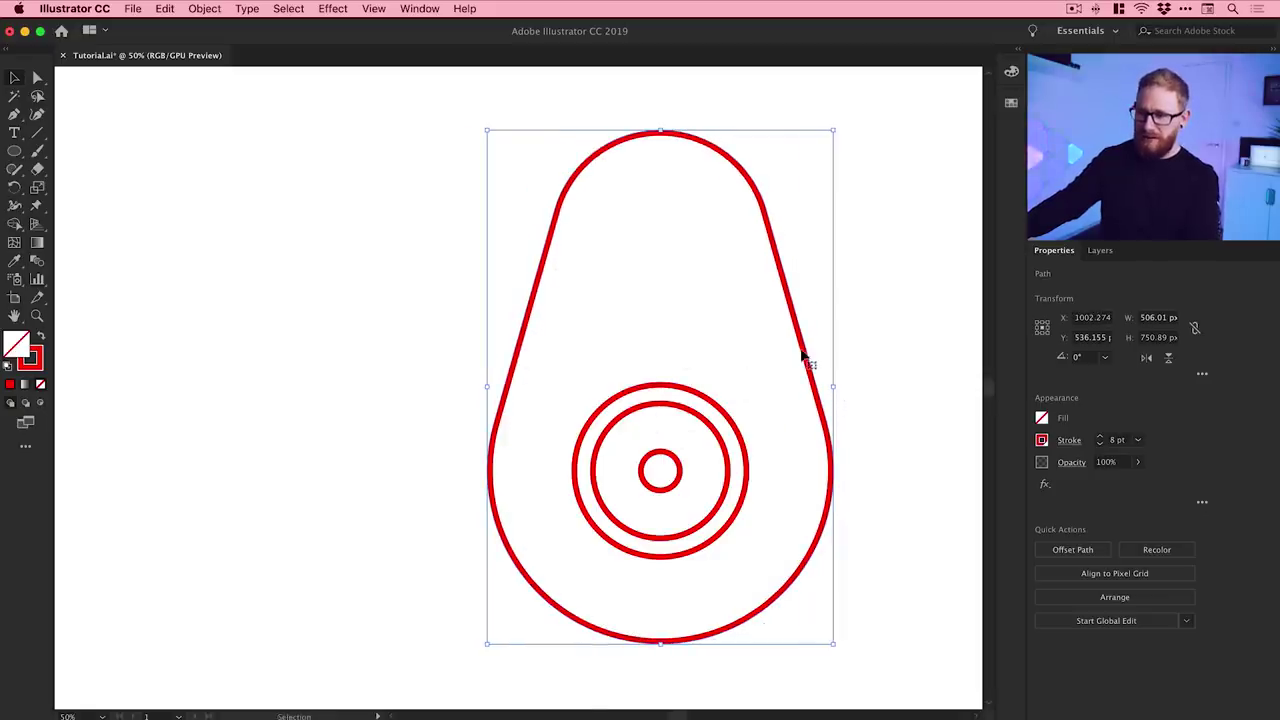
pyautogui.moveTo(803, 358); pyautogui.dragTo(866, 354)
pyautogui.click(866, 352)
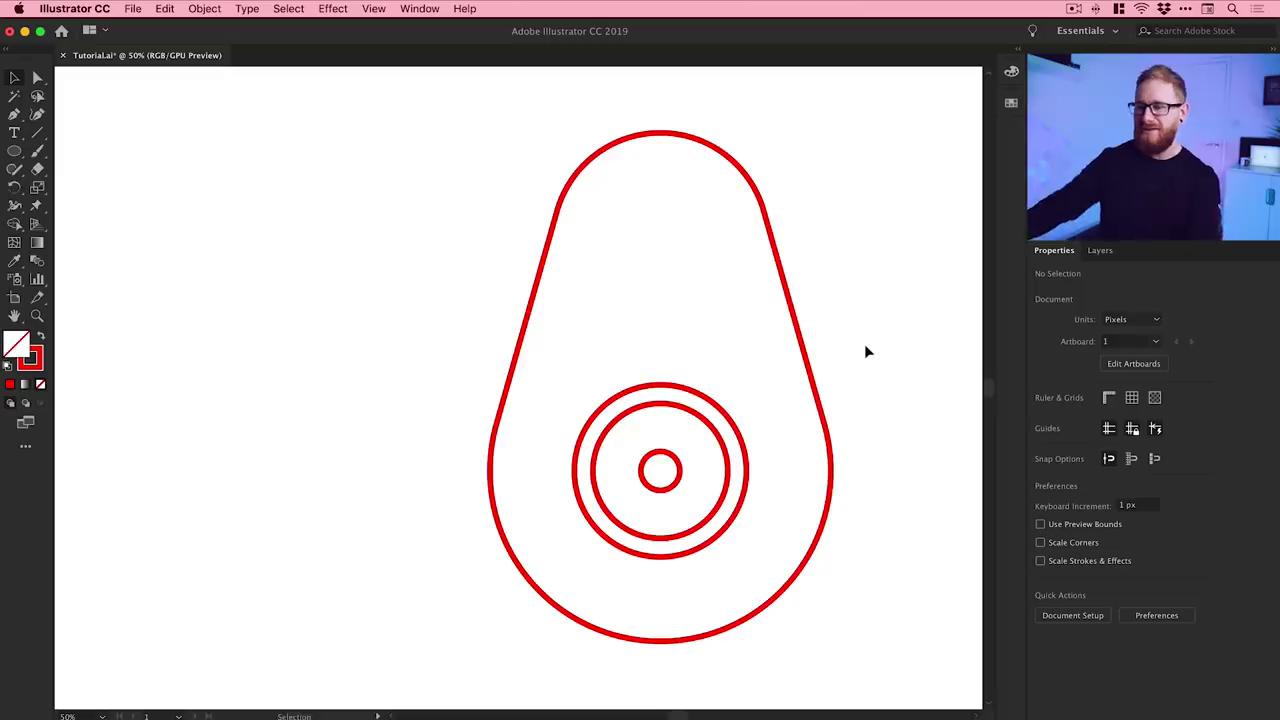
# Step: Swap fill and stroke on the middle pit circle to make it solid red without a stroke
pyautogui.press('space')
pyautogui.moveTo(866, 352); pyautogui.dragTo(586, 382)
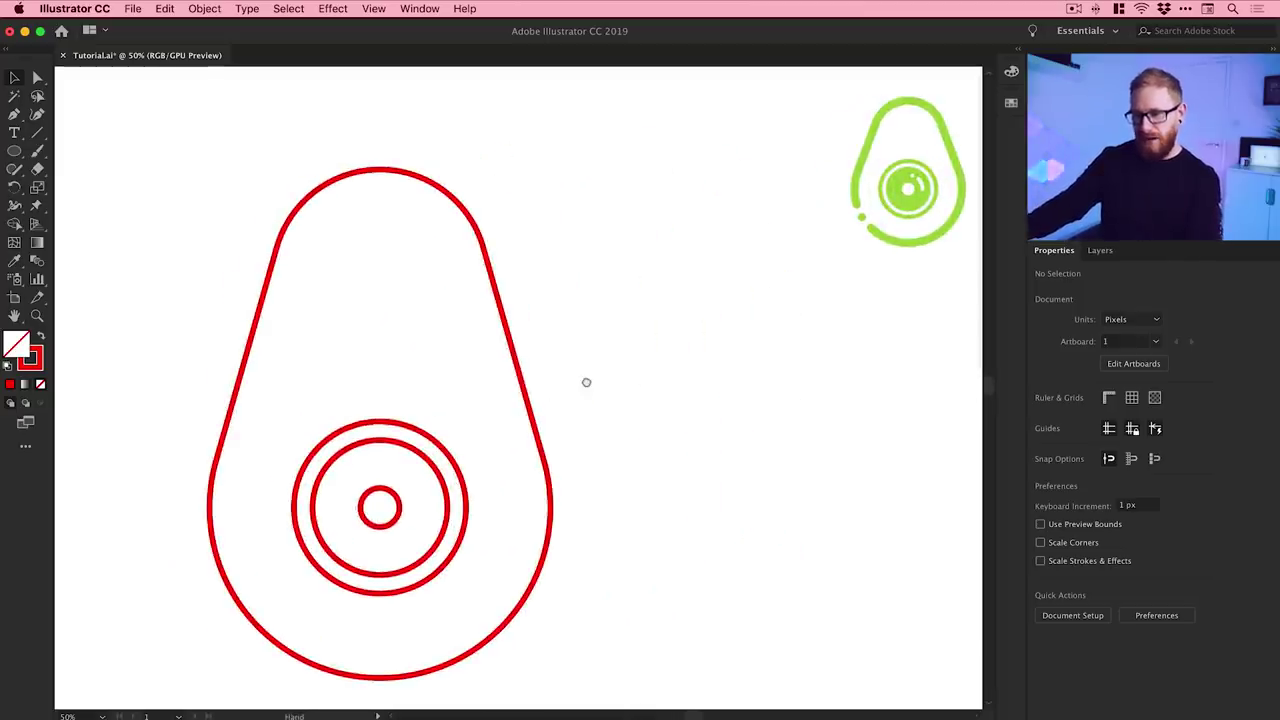
pyautogui.click(415, 449)
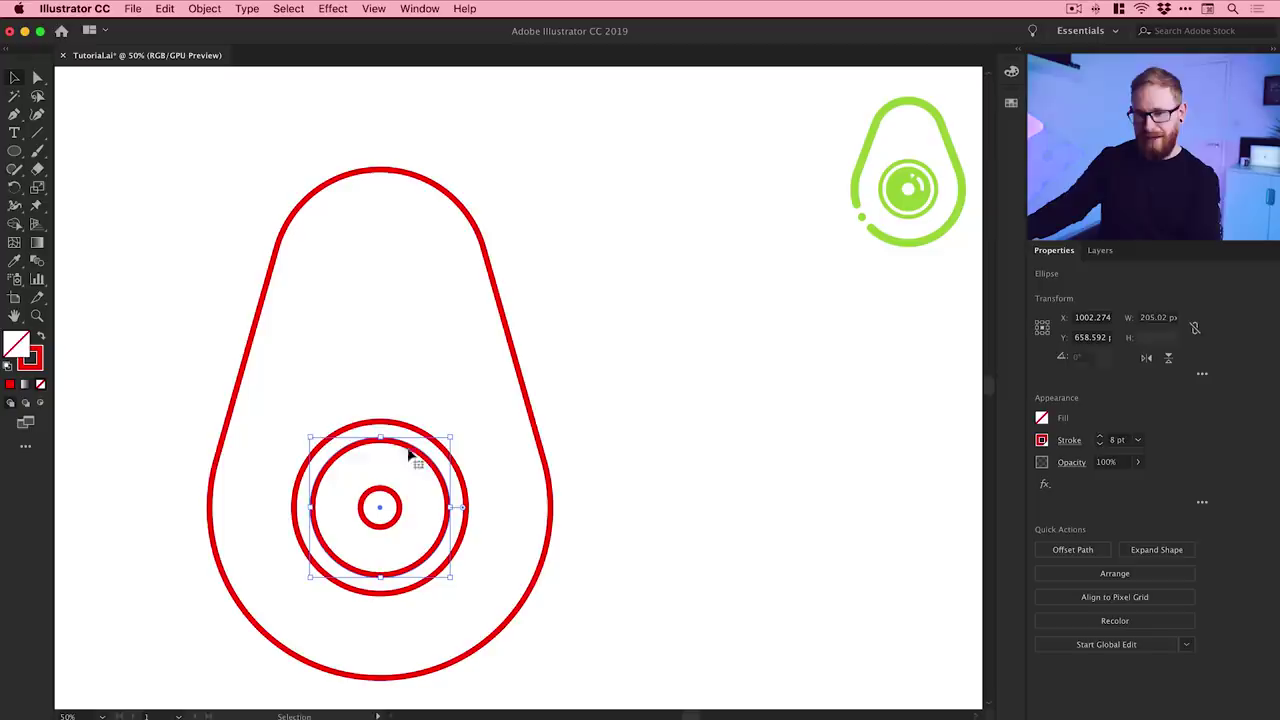
pyautogui.click(41, 339)
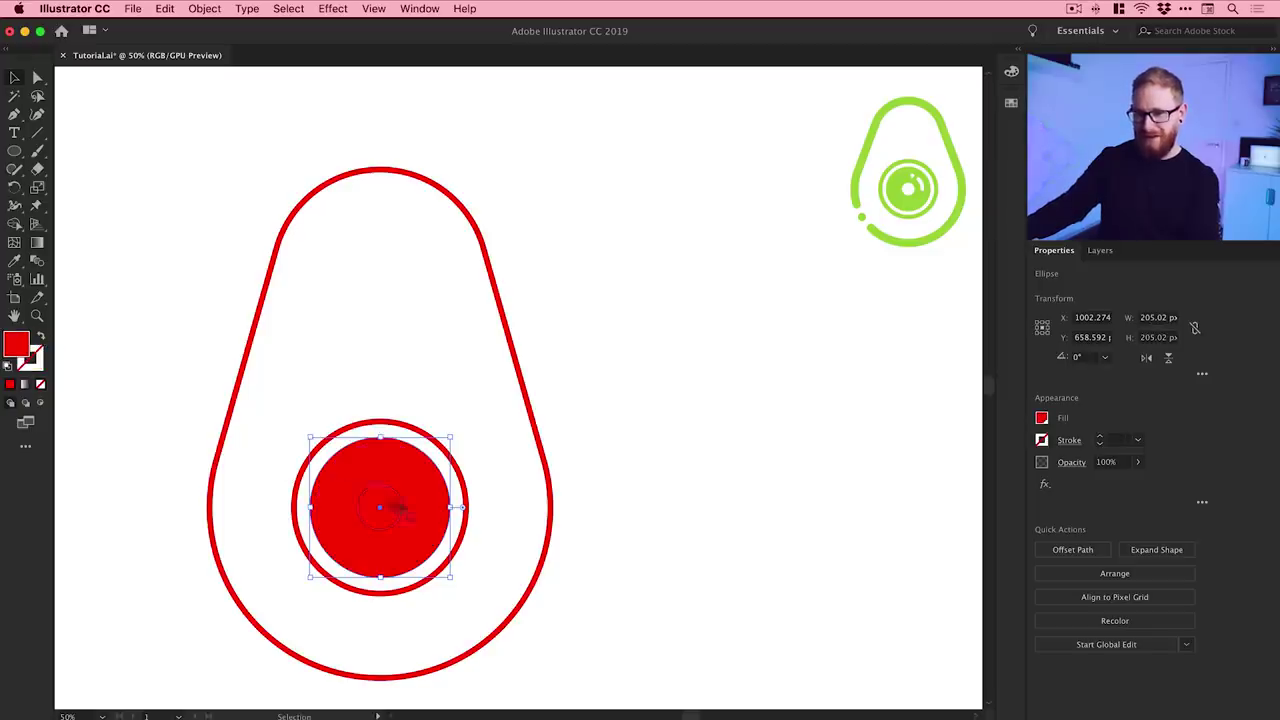
# Step: Make the smallest pit circle solid white (ffffff) with no stroke and clear the selection
pyautogui.click(404, 508)
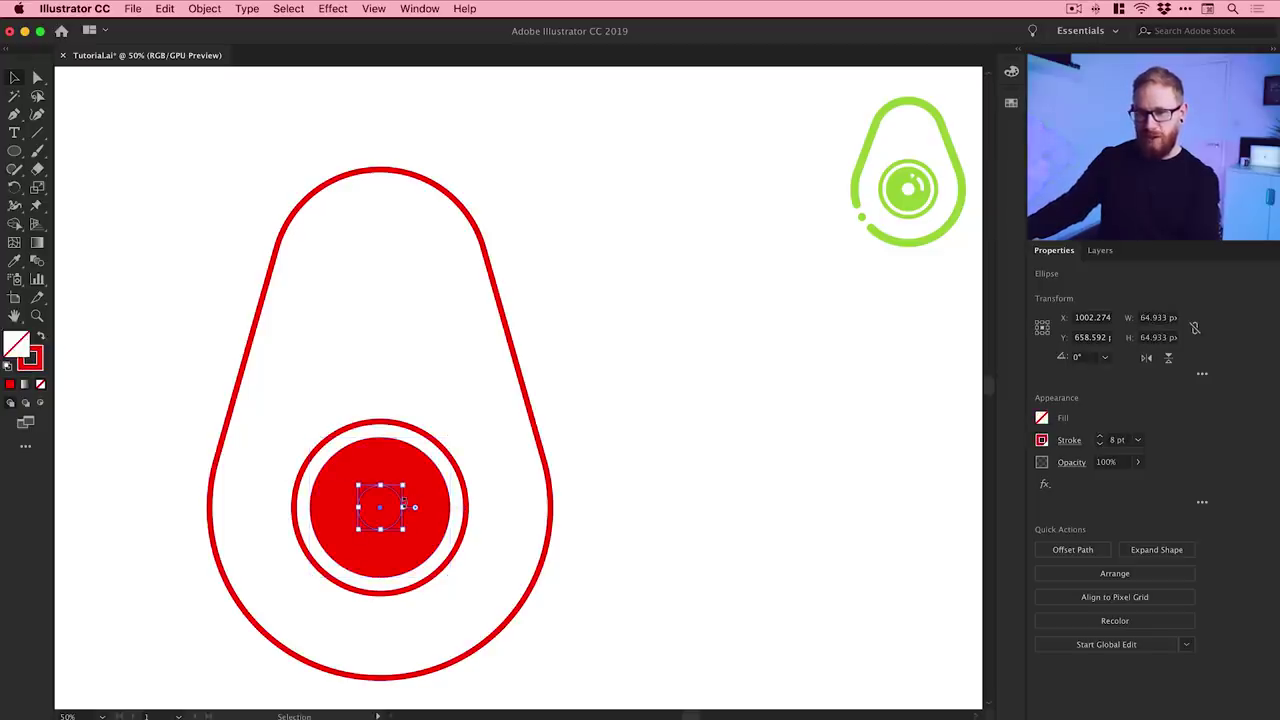
pyautogui.click(42, 338)
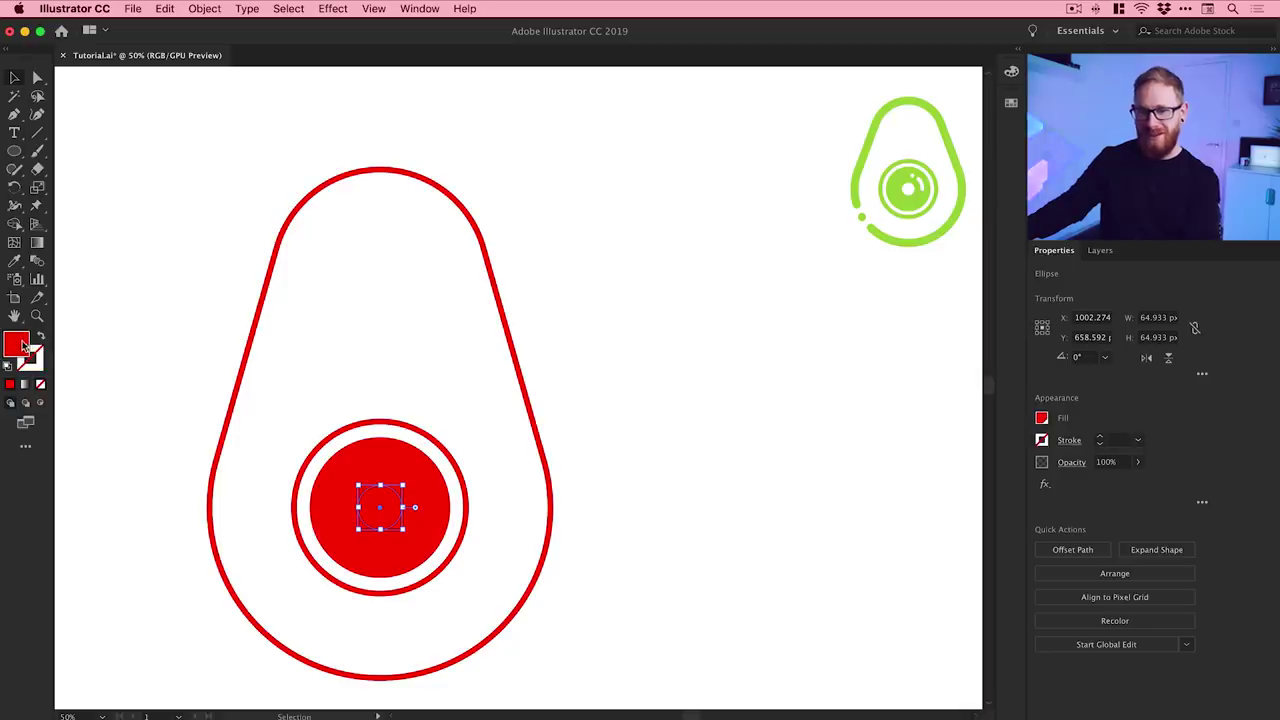
pyautogui.doubleClick(18, 344)
pyautogui.write('ffffff')
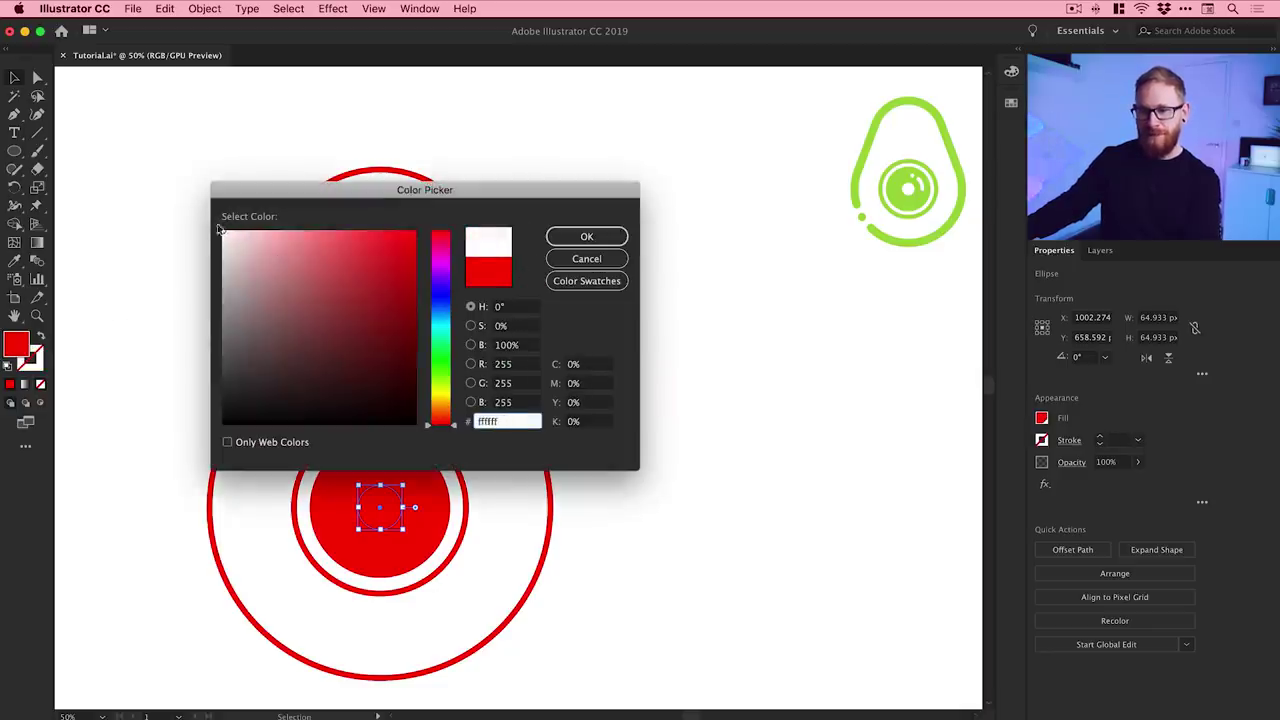
pyautogui.click(587, 236)
pyautogui.click(729, 344)
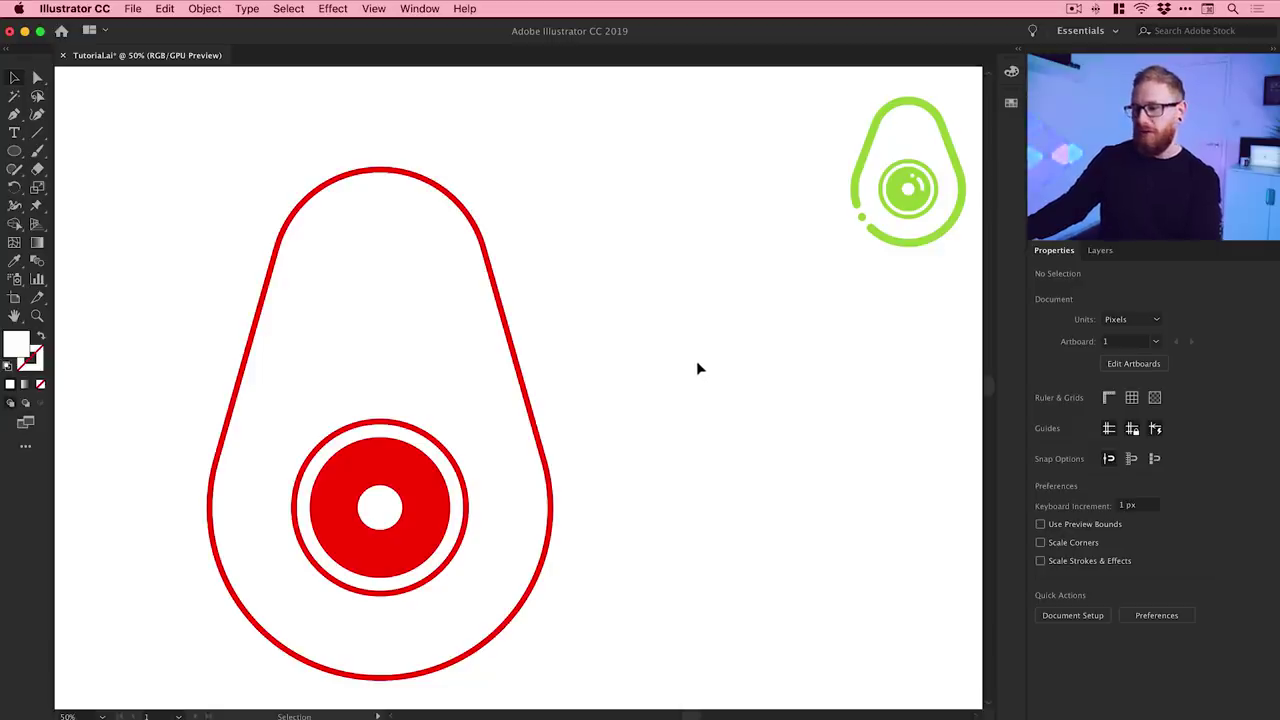
# Step: Set the avocado outline's stroke weight to 24 pt
pyautogui.click(511, 334)
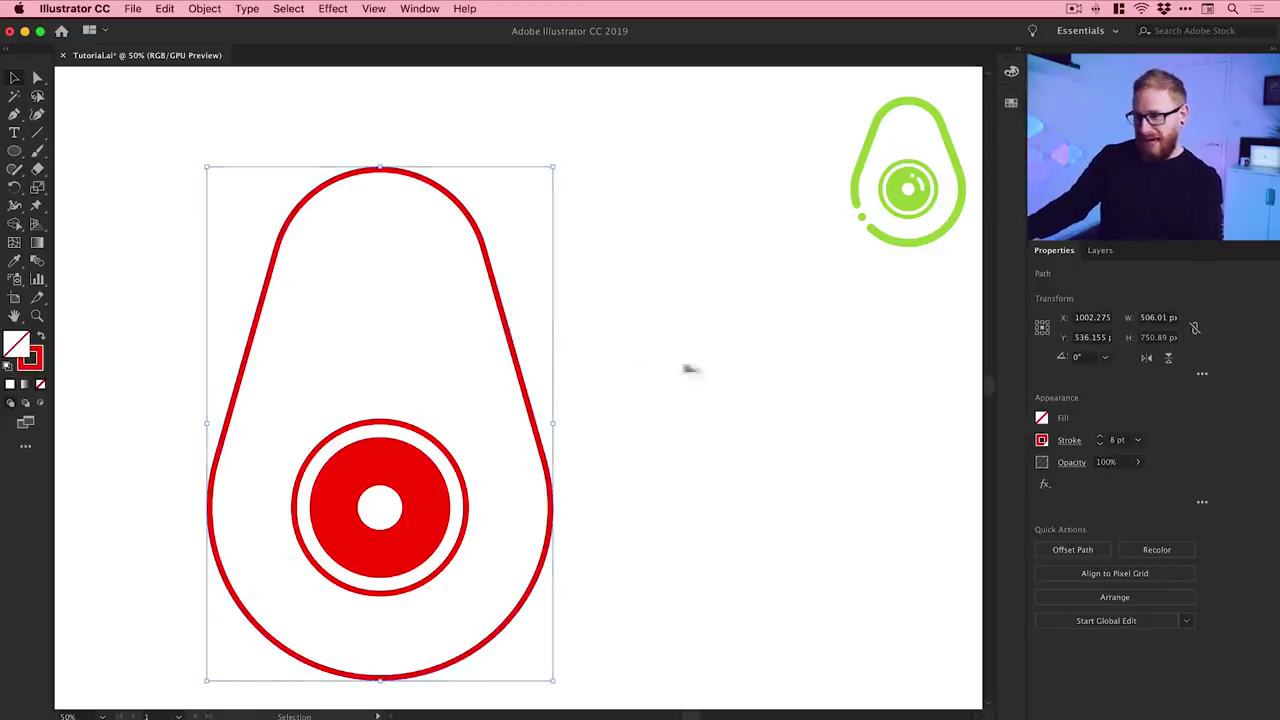
pyautogui.scroll(8, 1102, 440)
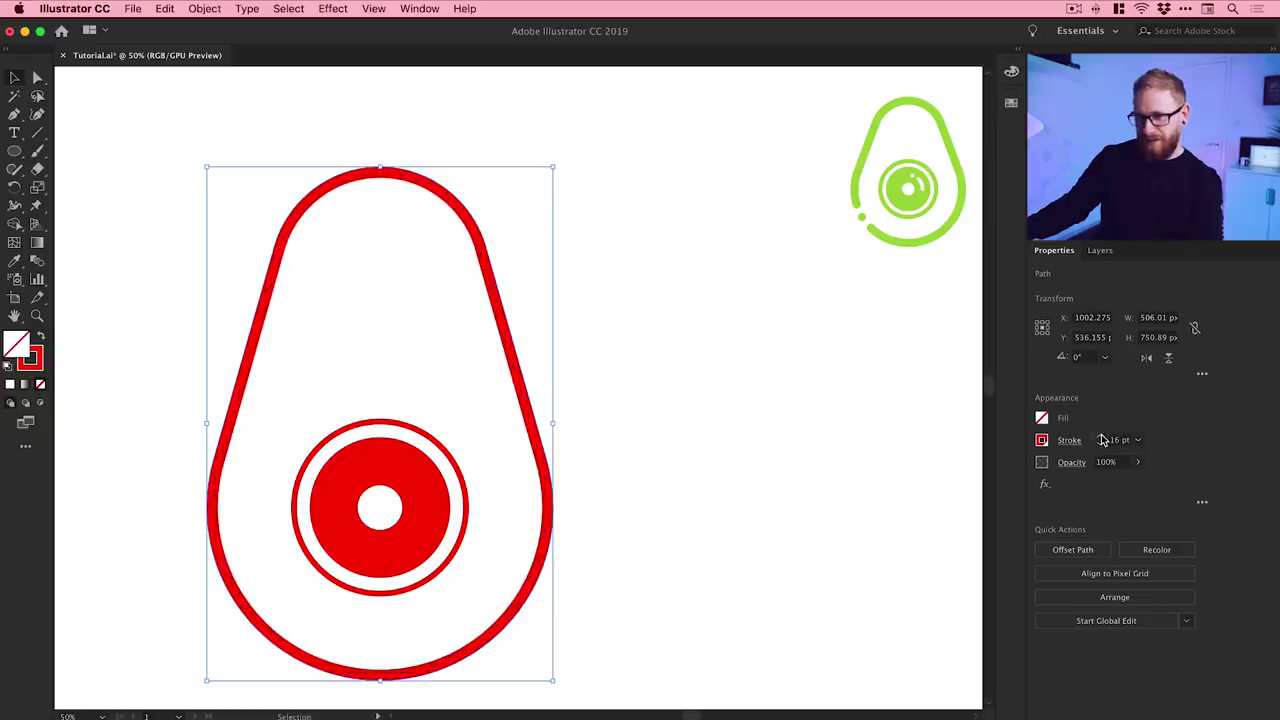
pyautogui.scroll(8, 1102, 440)
pyautogui.scroll(1, 1102, 440)
pyautogui.scroll(-1, 1101, 440)
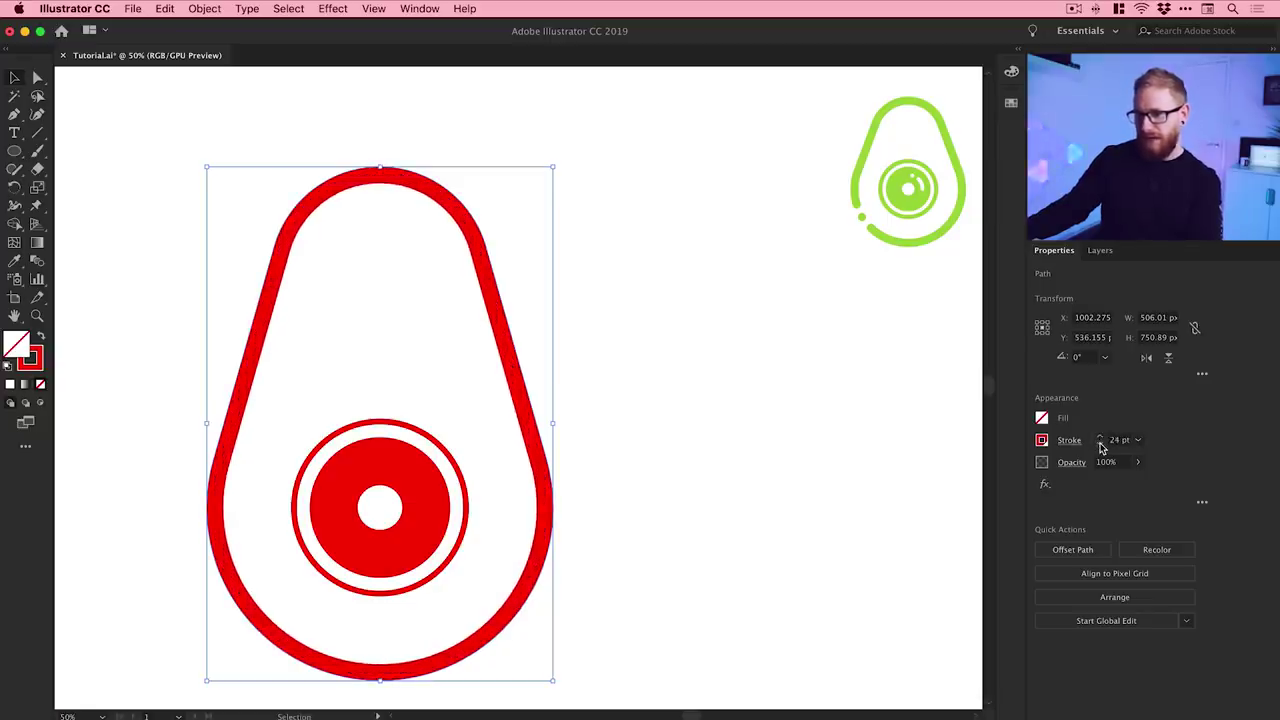
# Step: Set the outer pit circle's stroke weight to 12 pt and clear the selection
pyautogui.click(463, 543)
pyautogui.scroll(3, 1100, 440)
pyautogui.scroll(3, 1100, 440)
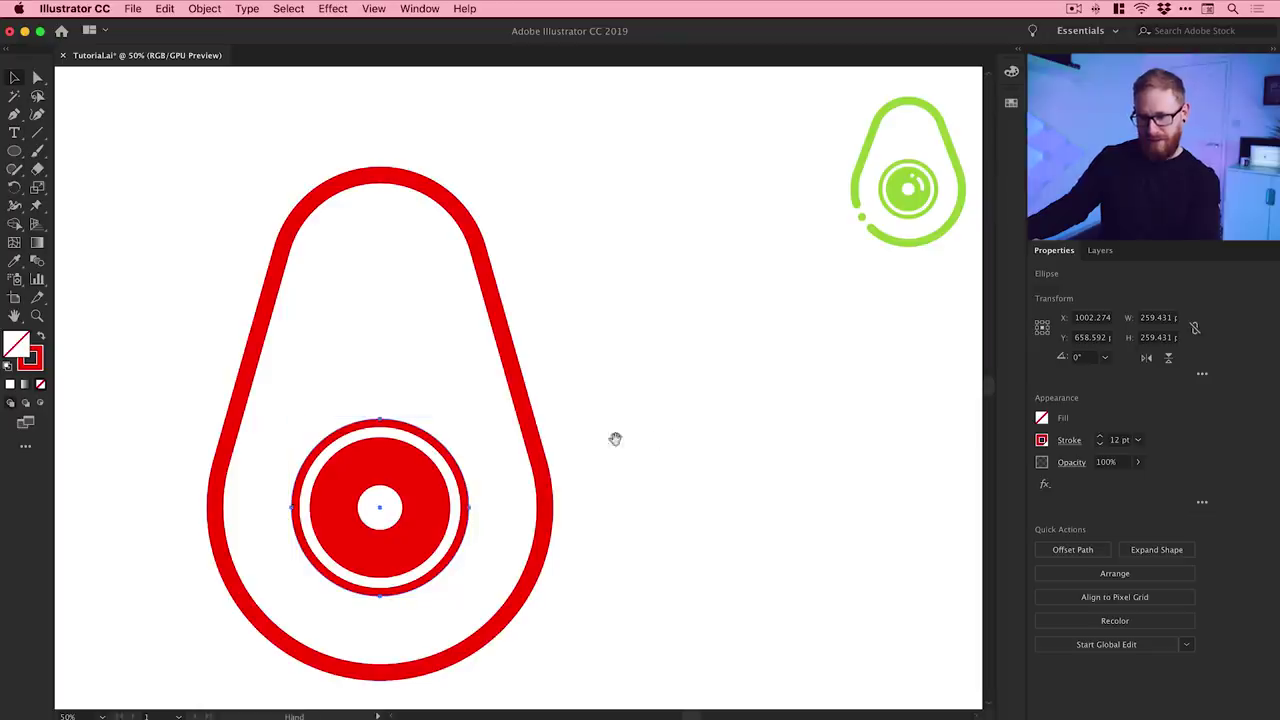
pyautogui.moveTo(614, 436); pyautogui.dragTo(623, 437)
pyautogui.click(589, 465)
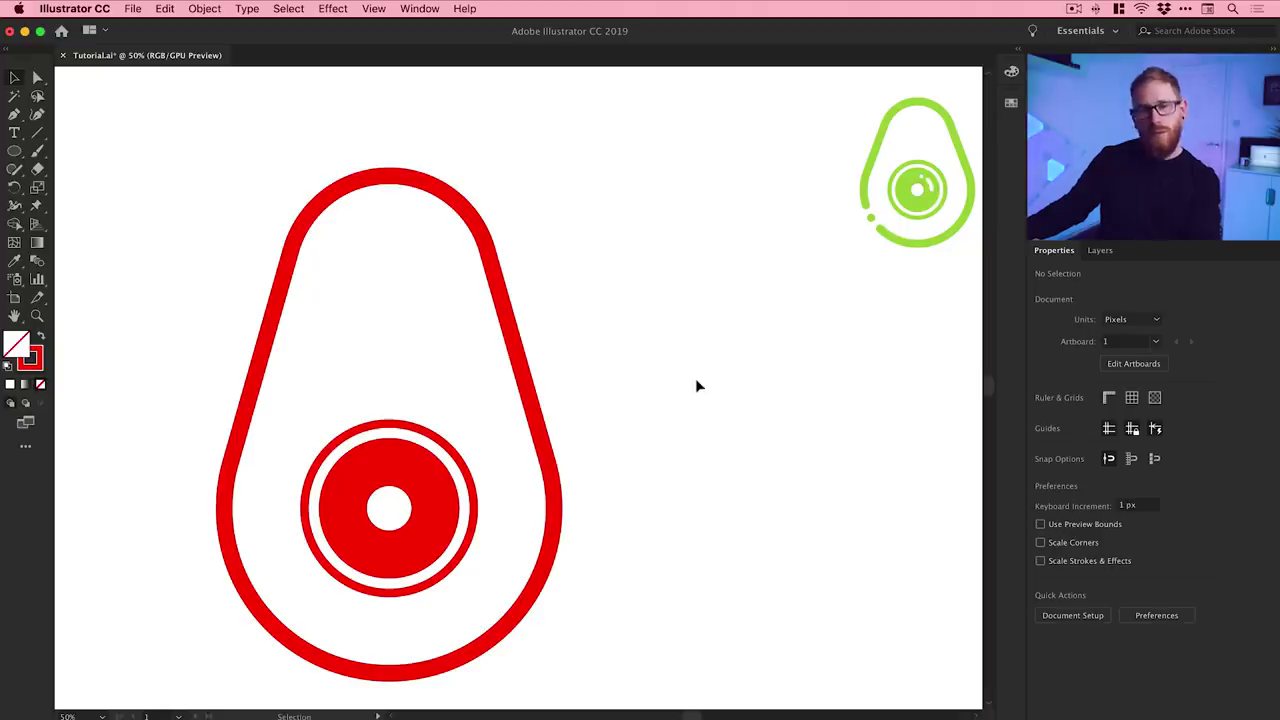
# Step: Copy the outer pit circle to the empty area beside the avocado and delete its left and bottom anchors, leaving the upper-right quarter arc
pyautogui.click(447, 455)
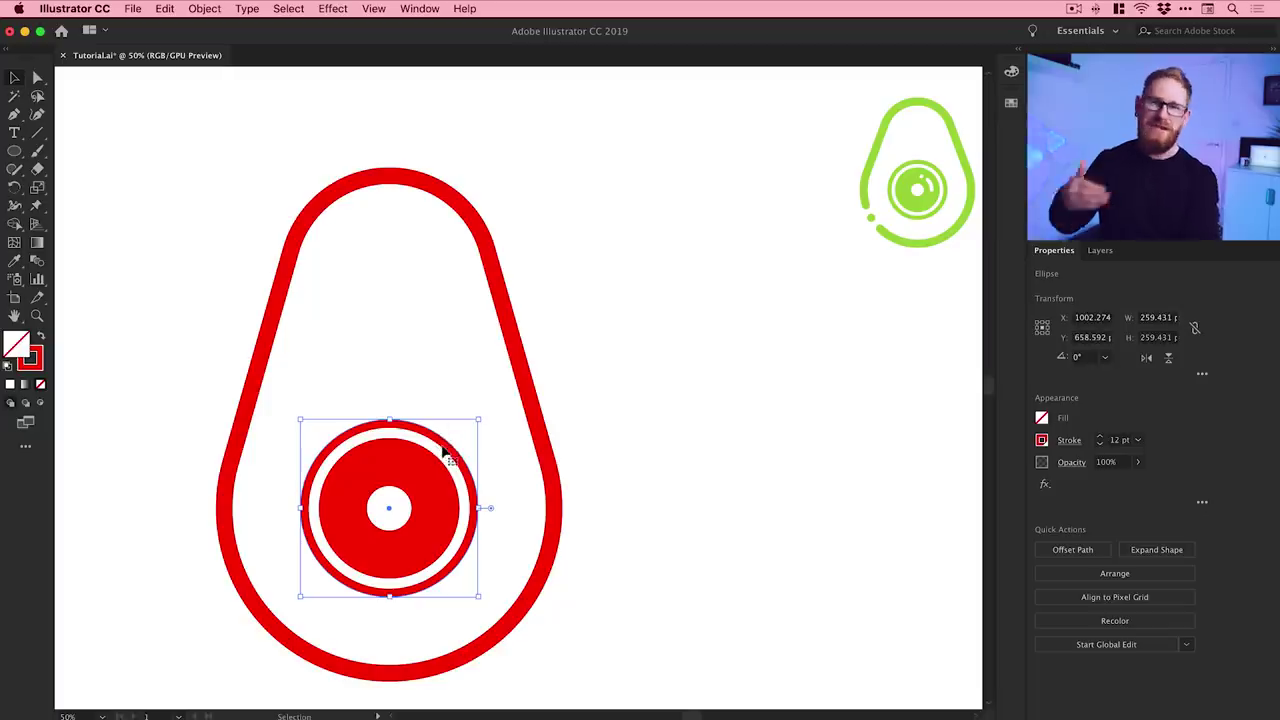
pyautogui.moveTo(449, 451); pyautogui.dragTo(763, 408)
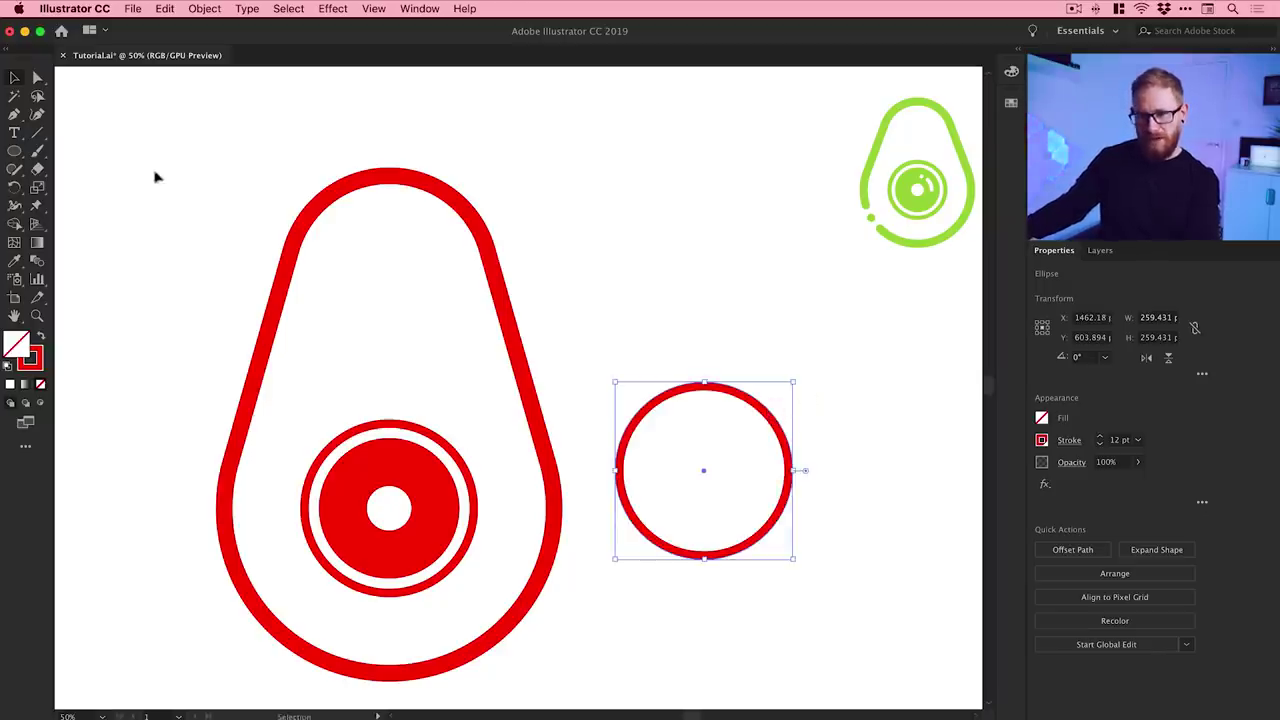
pyautogui.click(37, 77)
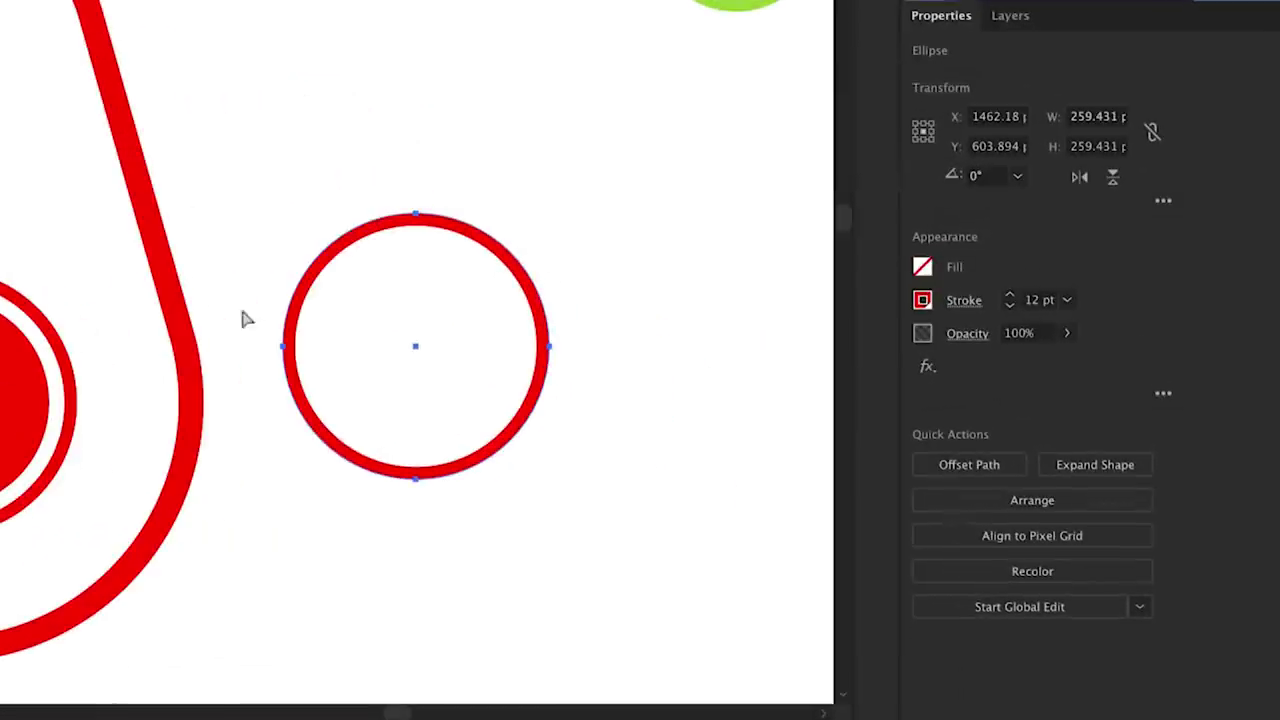
pyautogui.moveTo(242, 311); pyautogui.dragTo(461, 550)
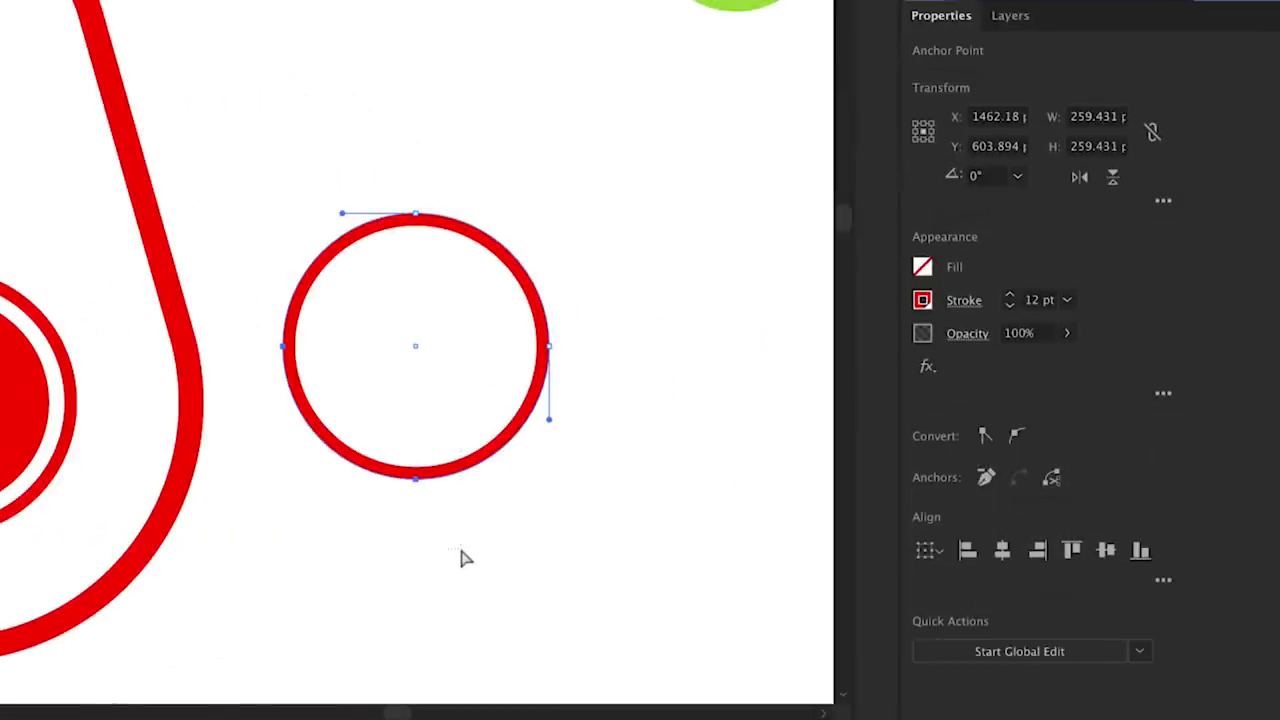
pyautogui.click(416, 479)
pyautogui.press('Delete')
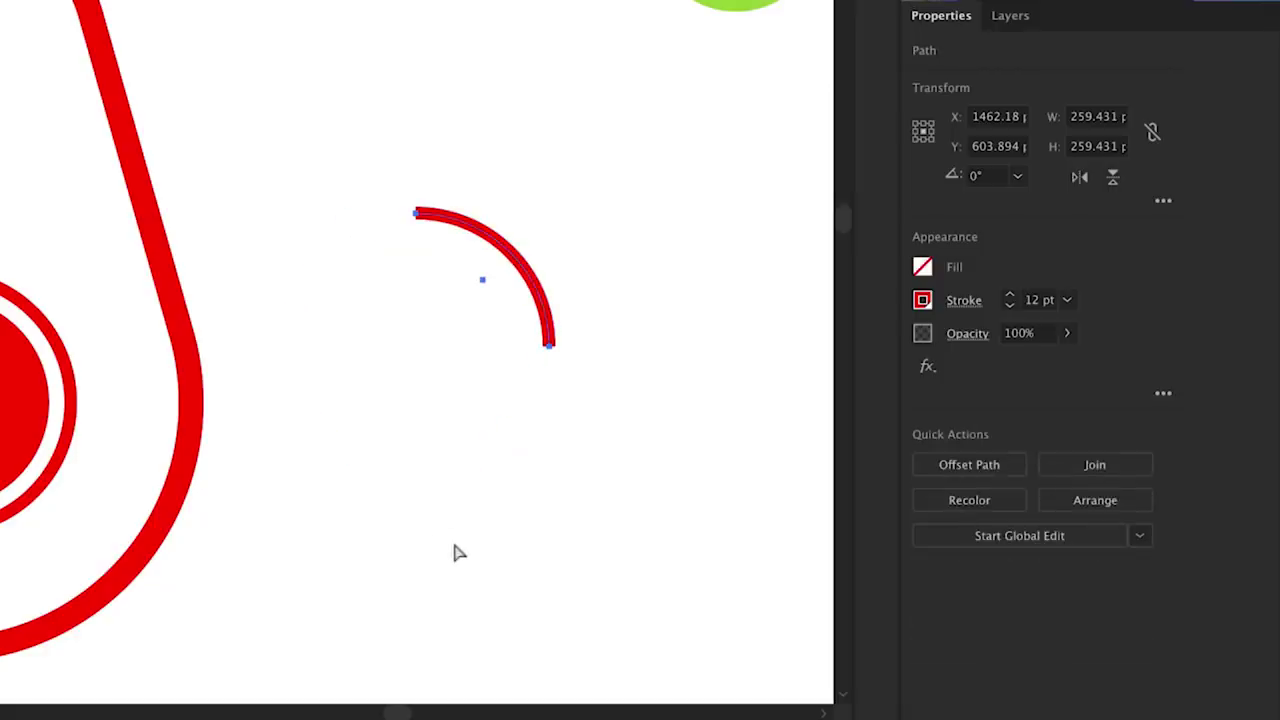
pyautogui.press('v')
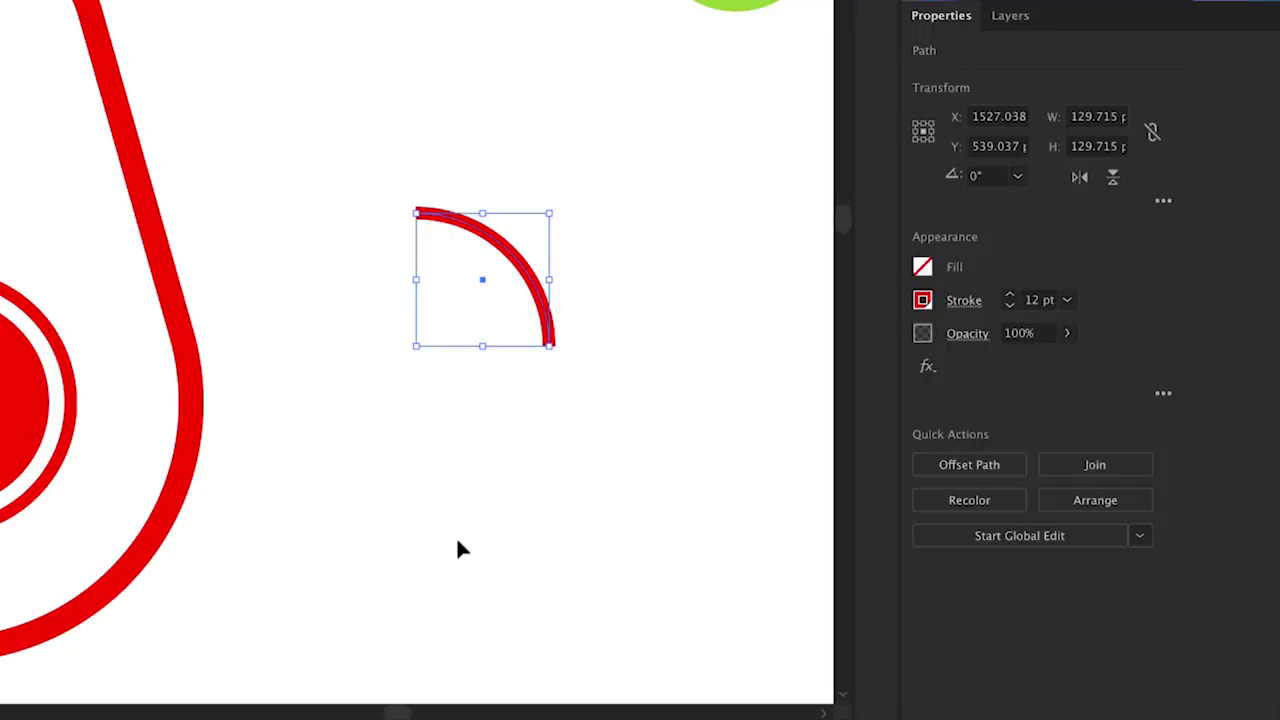
pyautogui.click(457, 541)
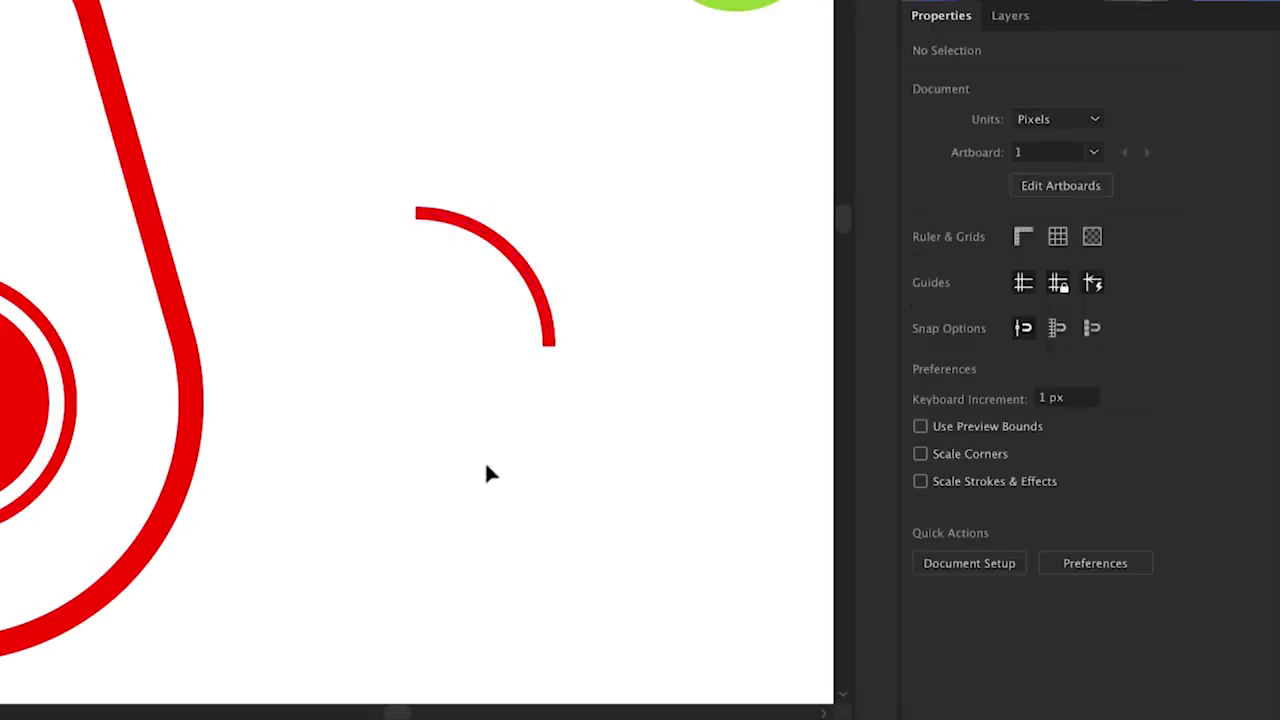
# Step: Give the quarter arc's stroke round caps and clear the selection
pyautogui.click(549, 328)
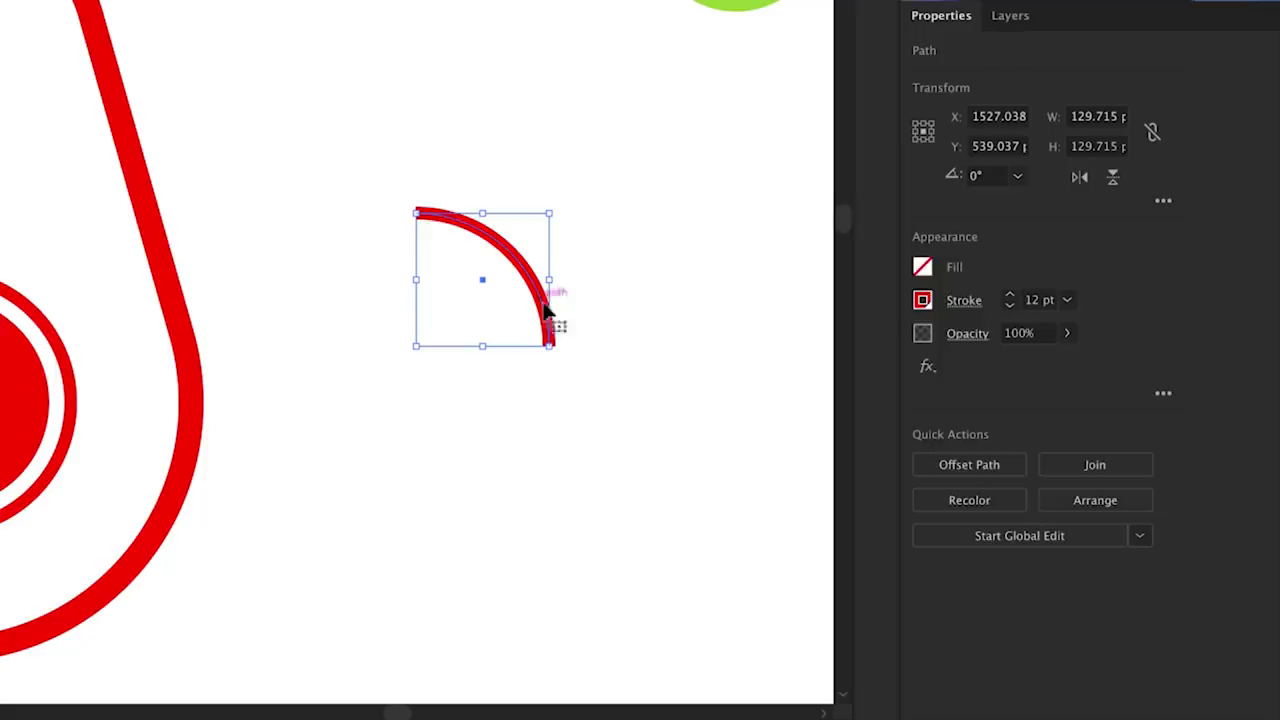
pyautogui.click(960, 303)
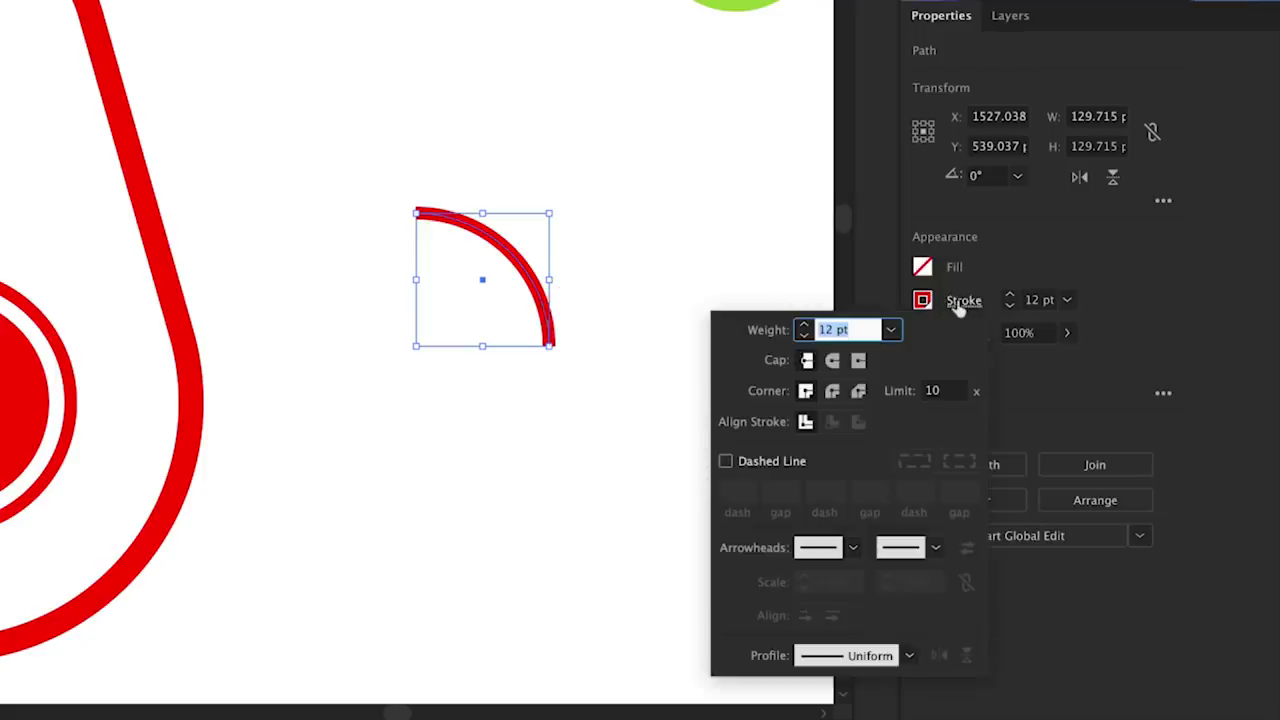
pyautogui.click(834, 361)
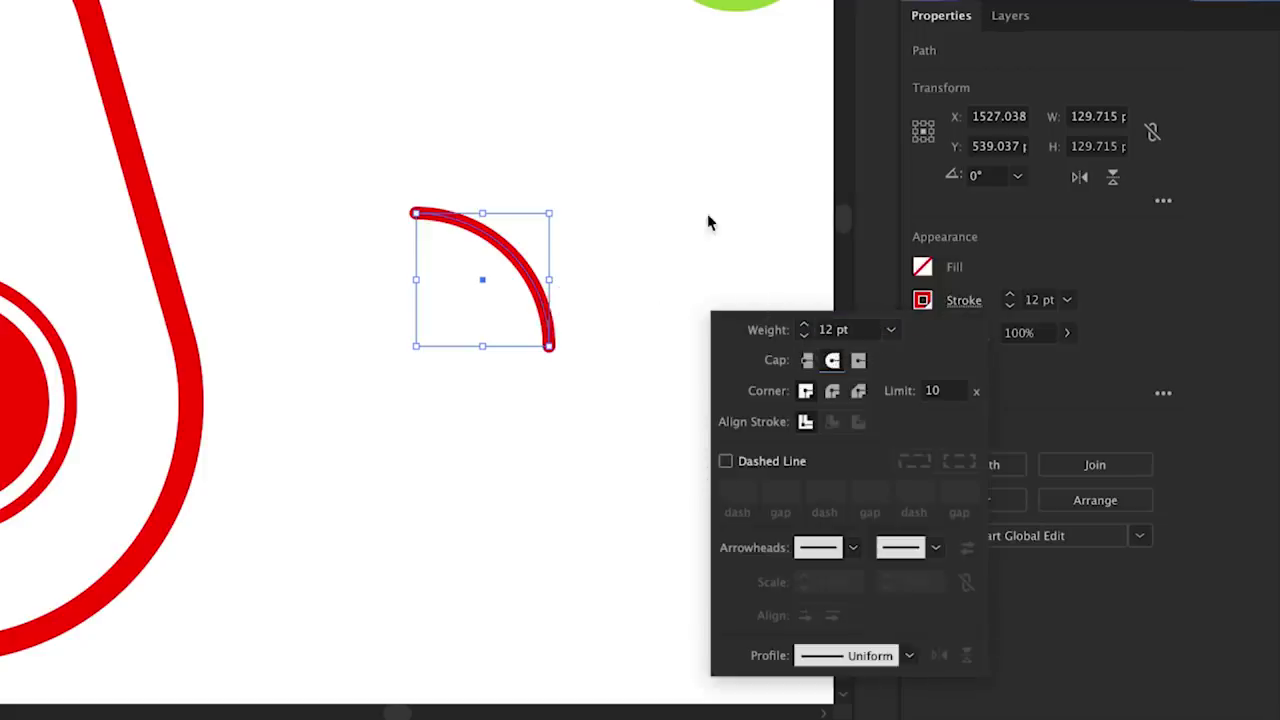
pyautogui.click(645, 238)
# Step: Move the quarter arc over the upper-right part of the solid red pit circle and set its stroke color to white
pyautogui.moveTo(538, 289); pyautogui.dragTo(55, 371)
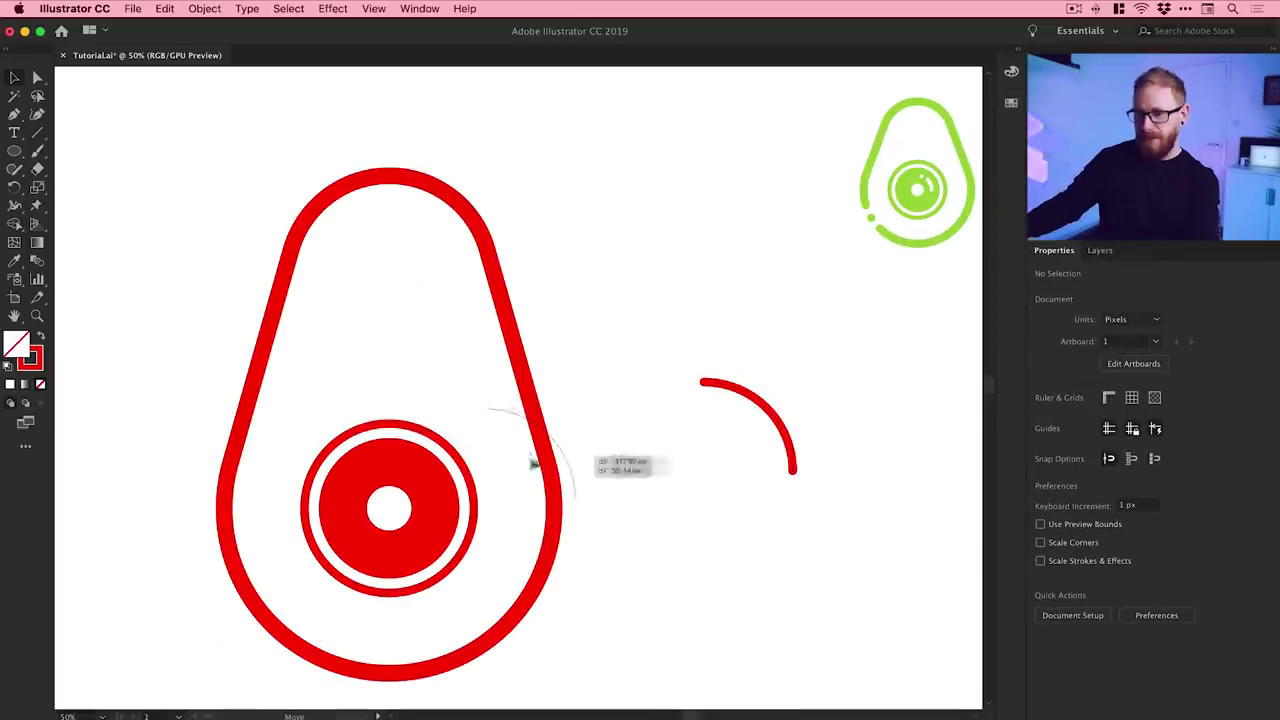
pyautogui.moveTo(452, 490); pyautogui.dragTo(451, 491)
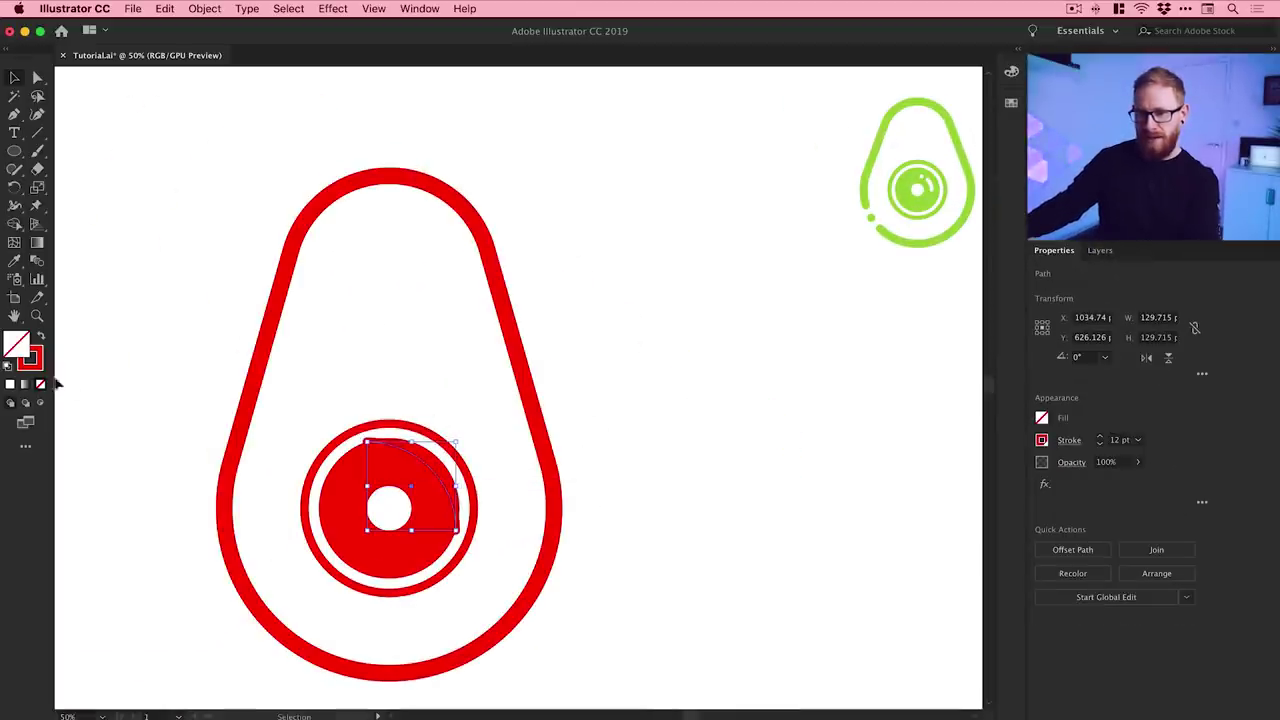
pyautogui.doubleClick(30, 360)
pyautogui.click(234, 249)
pyautogui.click(222, 234)
pyautogui.click(560, 237)
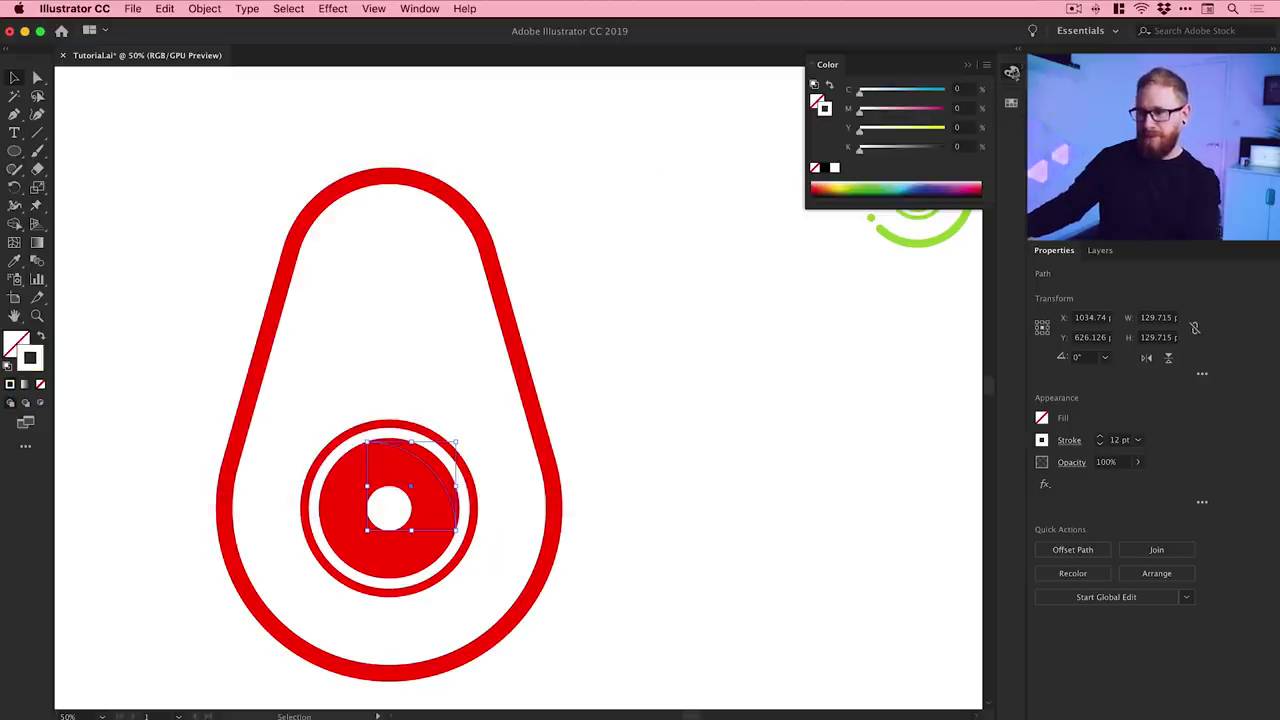
pyautogui.click(1011, 72)
# Step: Examine the highlight arc and dot inside the pit of the green reference logo, then return to the red pit
pyautogui.press('z')
pyautogui.click(930, 190)
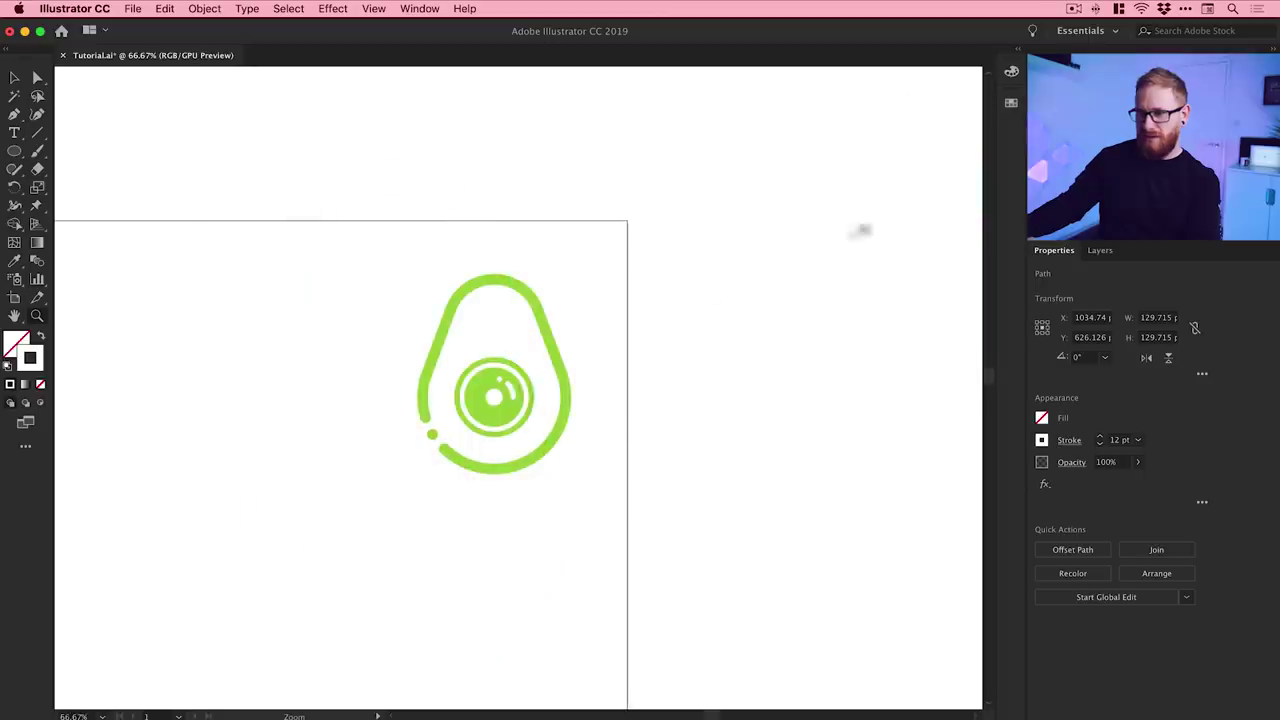
pyautogui.click(506, 397)
pyautogui.click(520, 385)
pyautogui.click(528, 395)
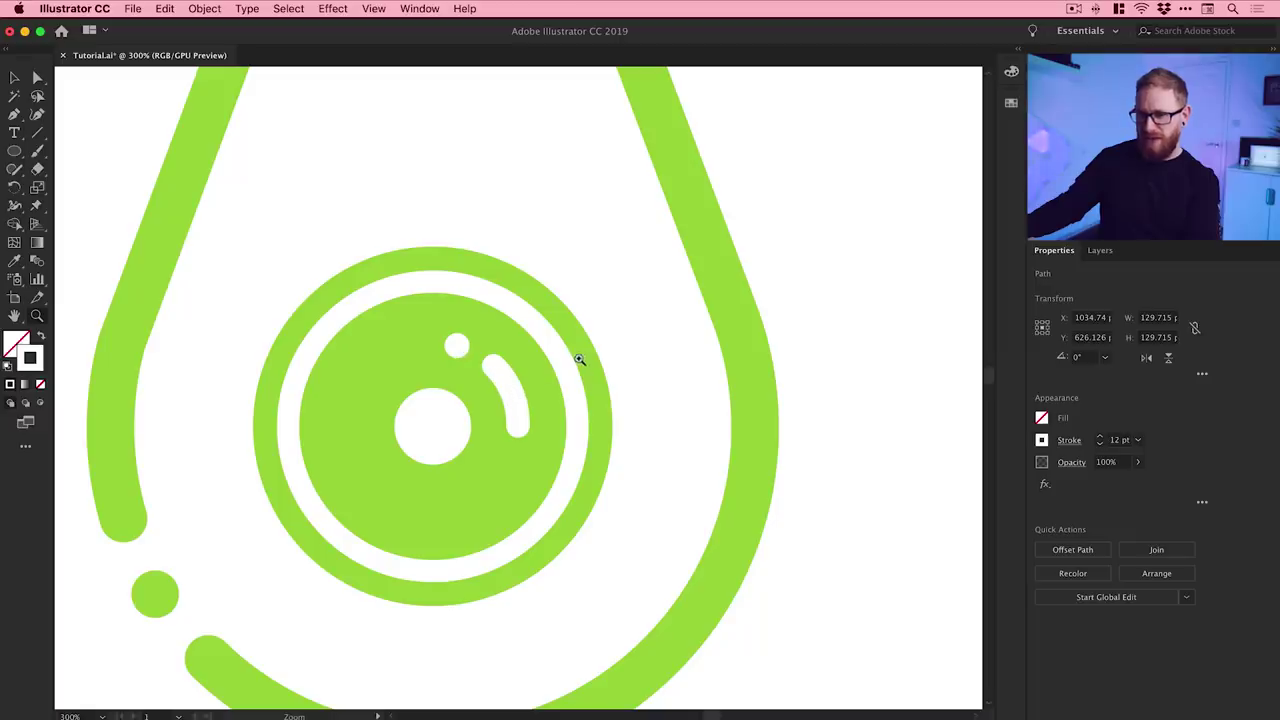
pyautogui.moveTo(543, 462); pyautogui.dragTo(406, 497)
pyautogui.moveTo(255, 560); pyautogui.dragTo(680, 331)
pyautogui.press('super+minus')
pyautogui.press('super+minus')
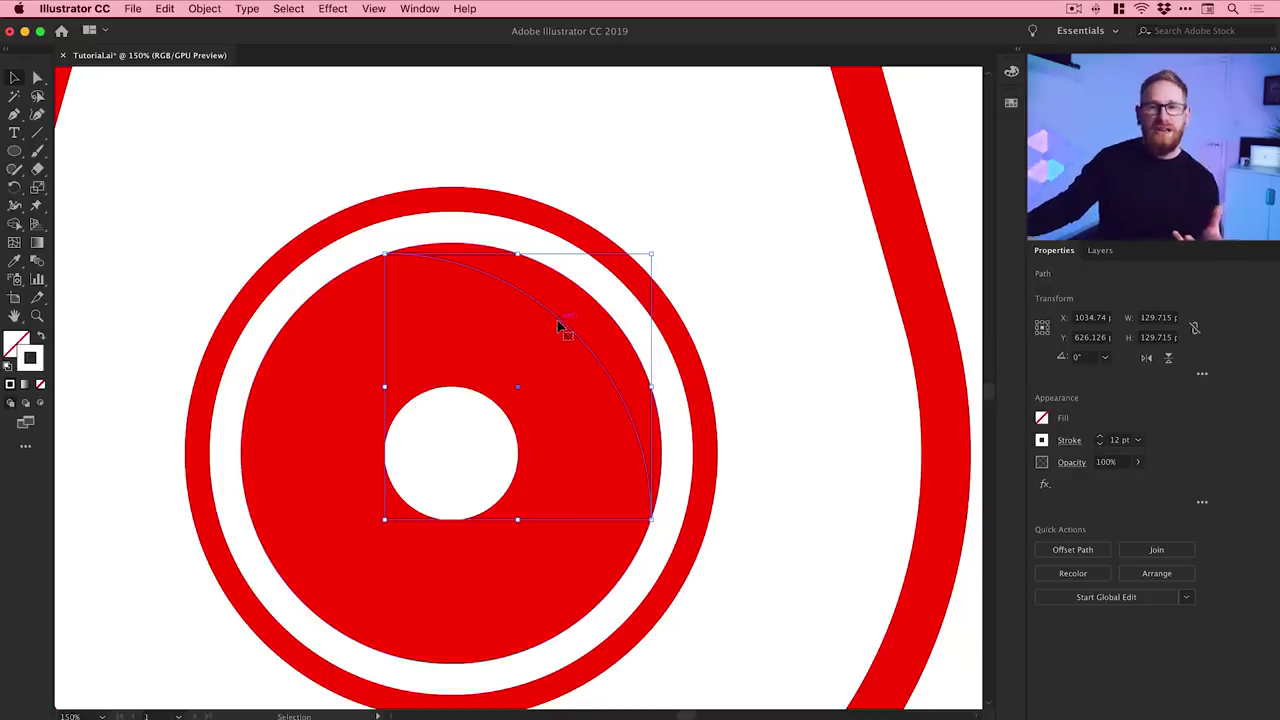
# Step: Bring the white quarter arc to the front of the stacking order
pyautogui.click(218, 10)
pyautogui.moveTo(228, 44)
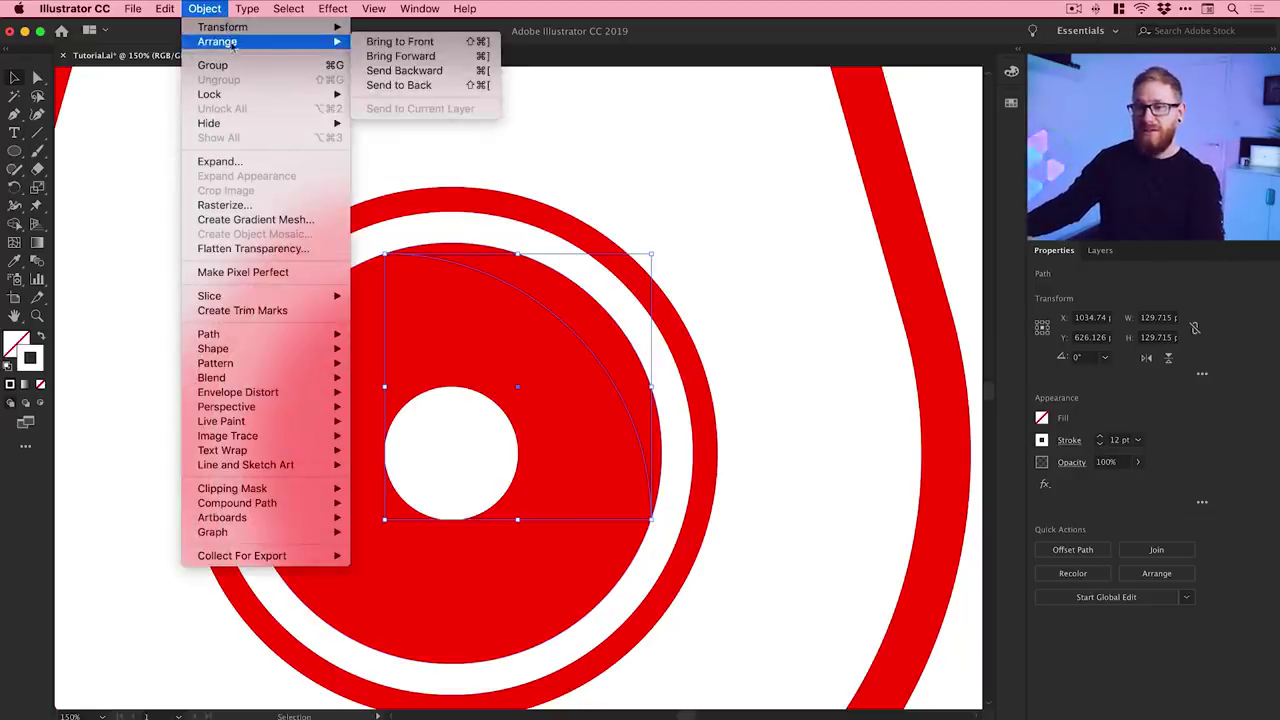
pyautogui.click(425, 47)
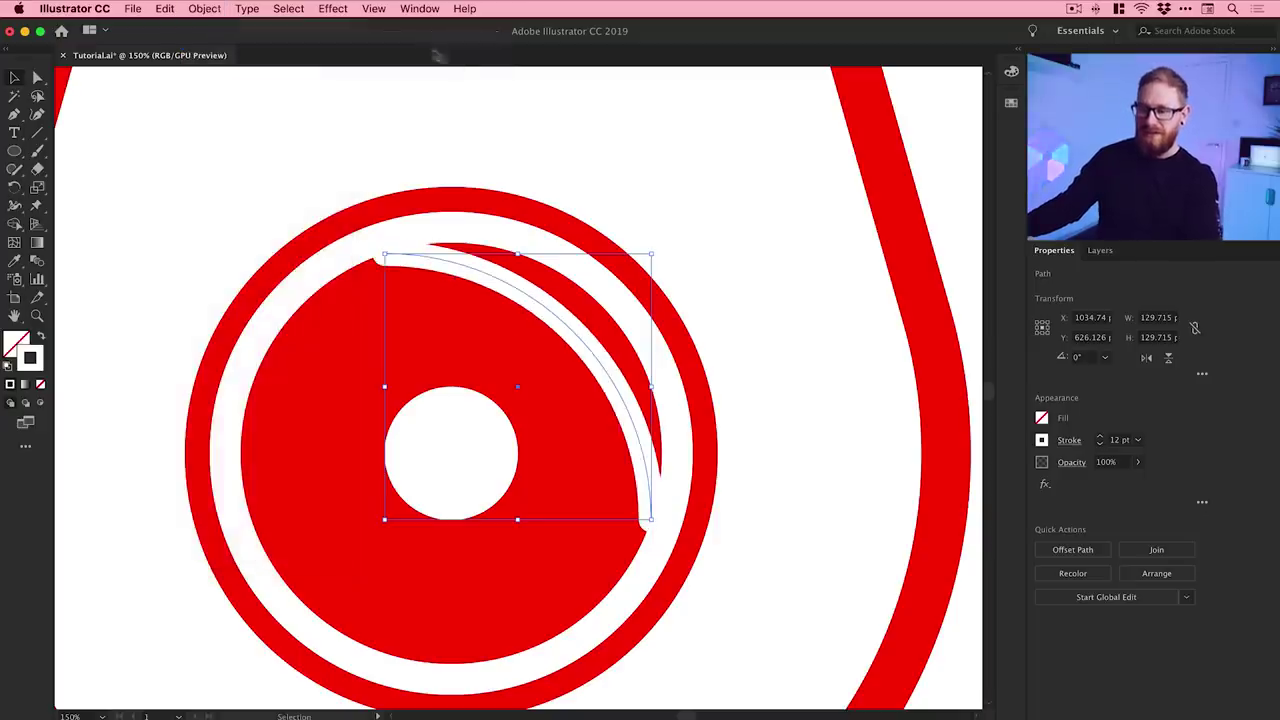
# Step: Scale the white arc down proportionally to about 79 px wide and place it inside the upper-right part of the red pit circle
pyautogui.moveTo(647, 250); pyautogui.dragTo(562, 342)
pyautogui.moveTo(497, 388); pyautogui.dragTo(604, 317)
pyautogui.moveTo(567, 369); pyautogui.dragTo(581, 354)
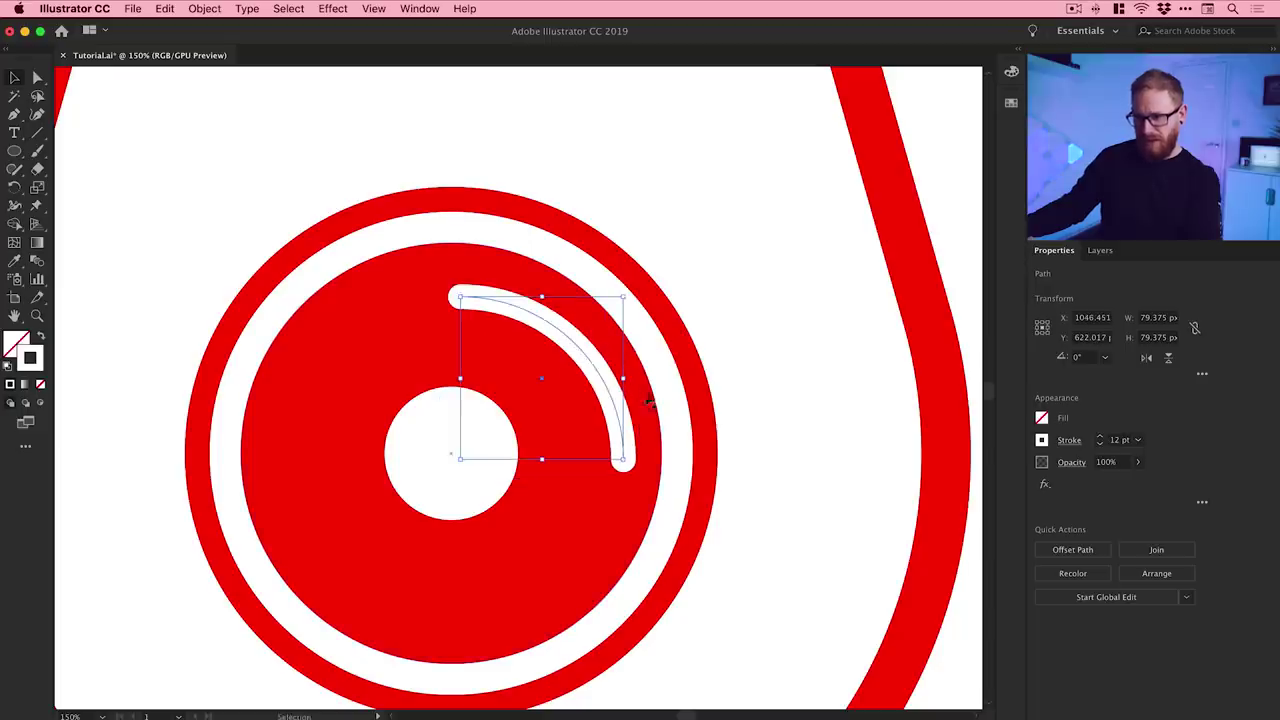
# Step: Set the stroke weights of the outer pit circle and the white arc to 14 pt
pyautogui.click(695, 381)
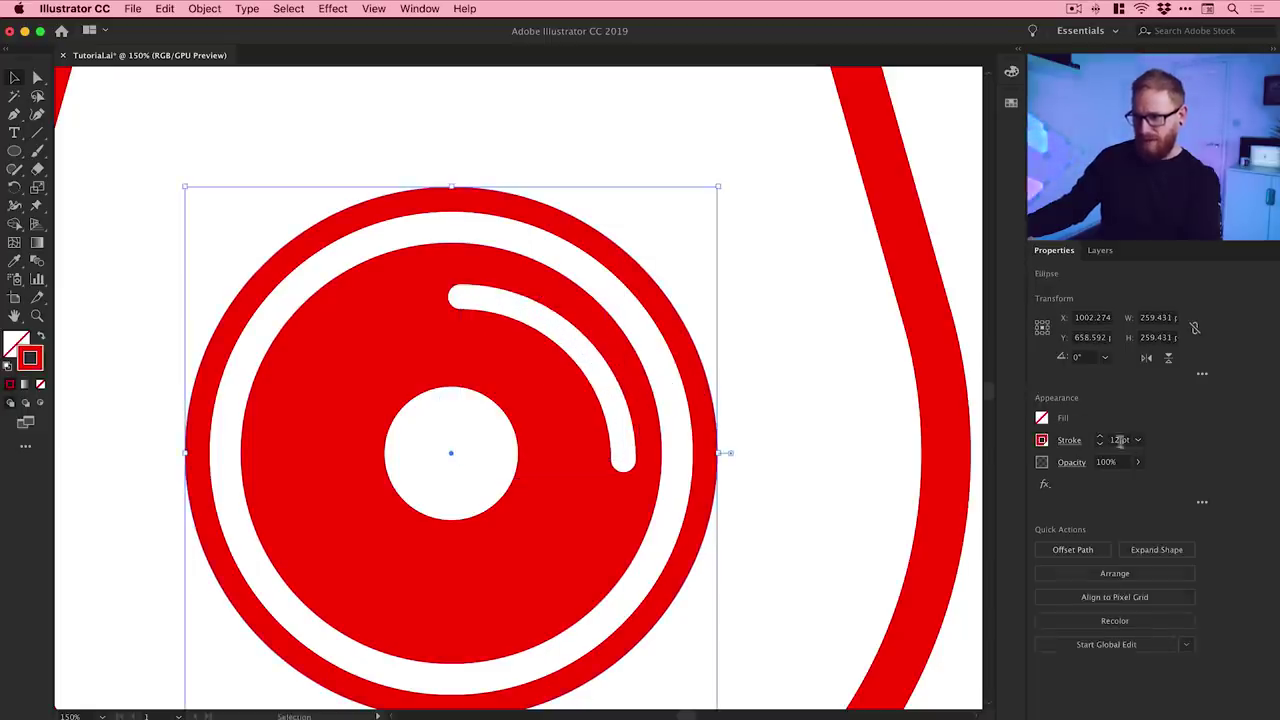
pyautogui.click(1101, 437)
pyautogui.click(1101, 437)
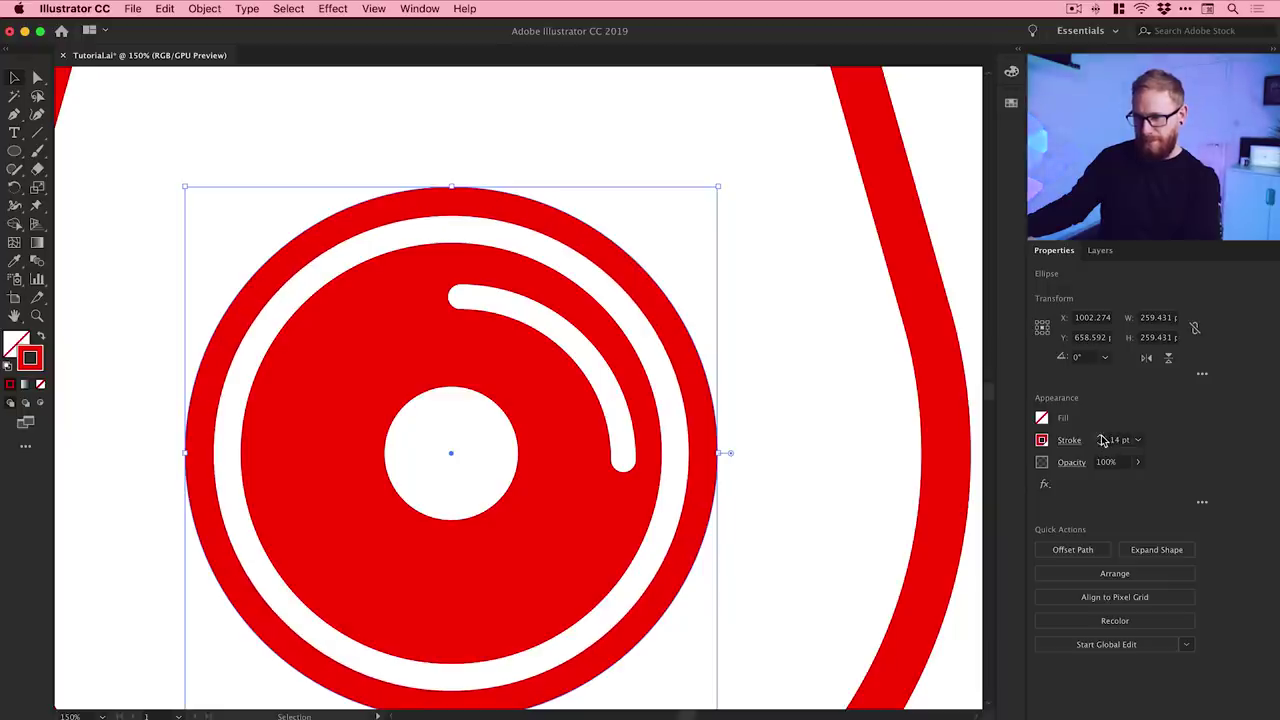
pyautogui.click(612, 390)
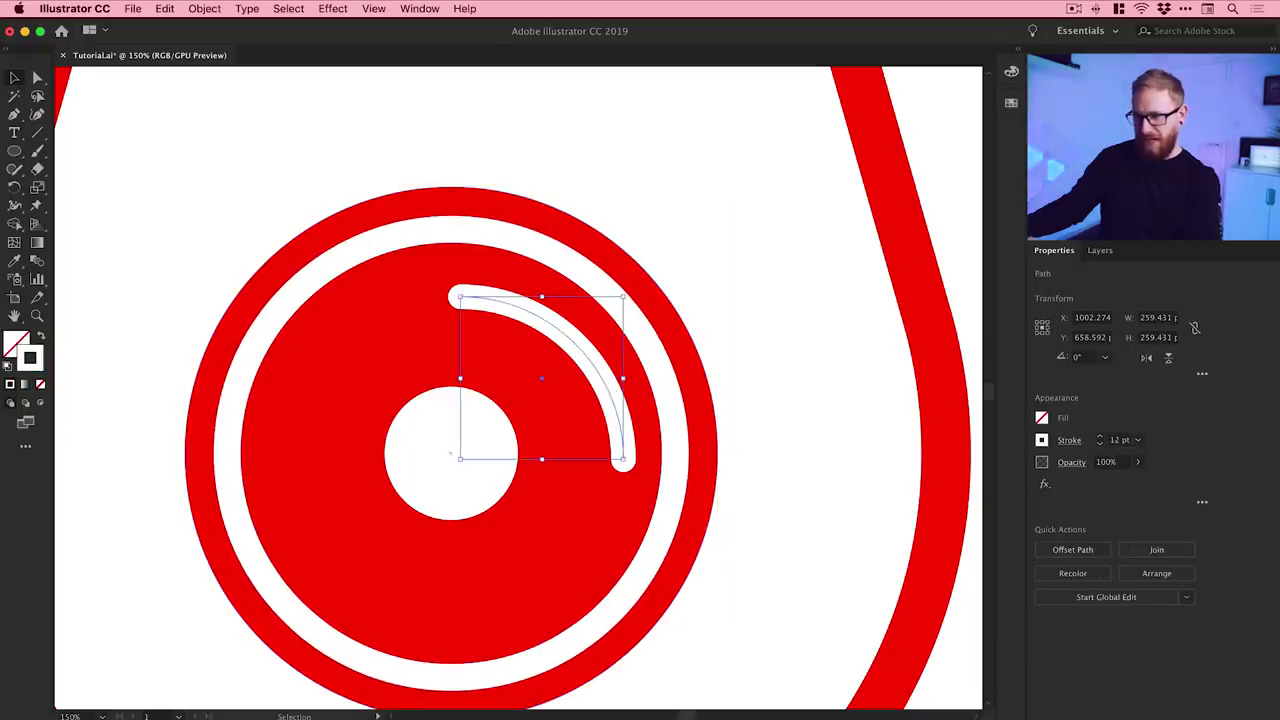
pyautogui.click(1100, 437)
pyautogui.click(1100, 437)
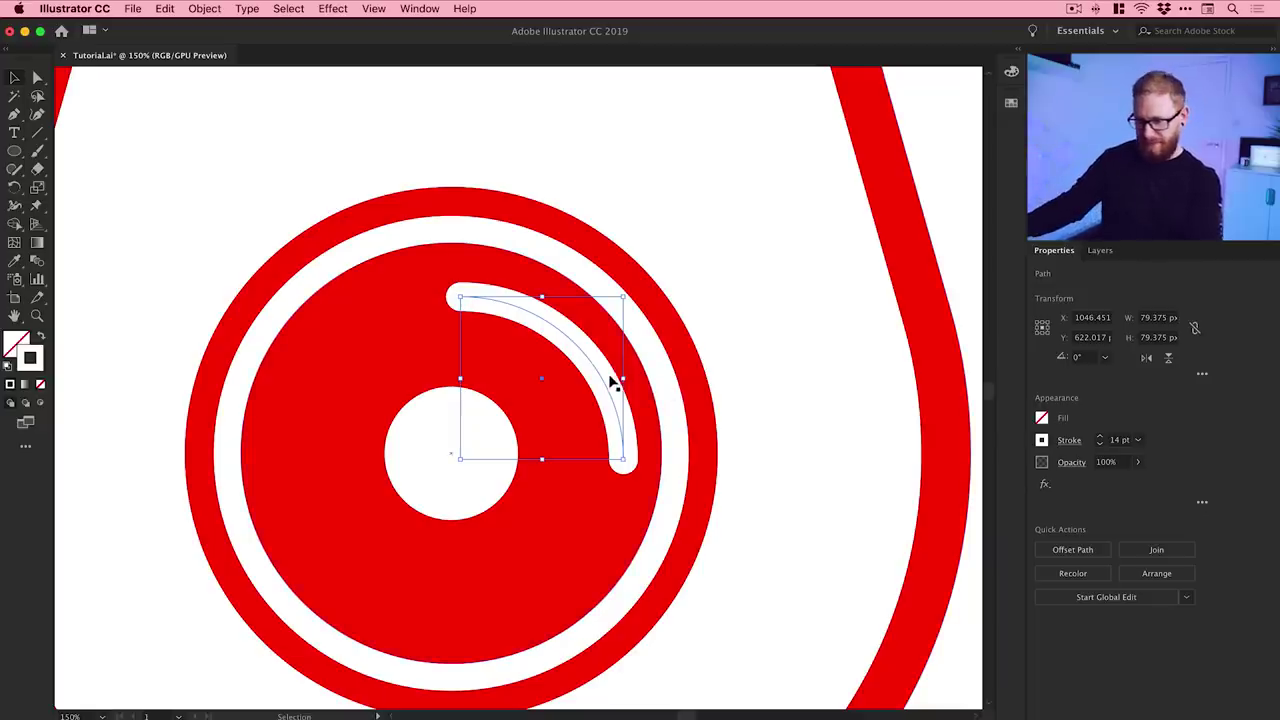
# Step: Enlarge the white arc proportionally to about 87 px wide and reposition it between the white center and the red pit circle's edge
pyautogui.moveTo(604, 380); pyautogui.dragTo(595, 384)
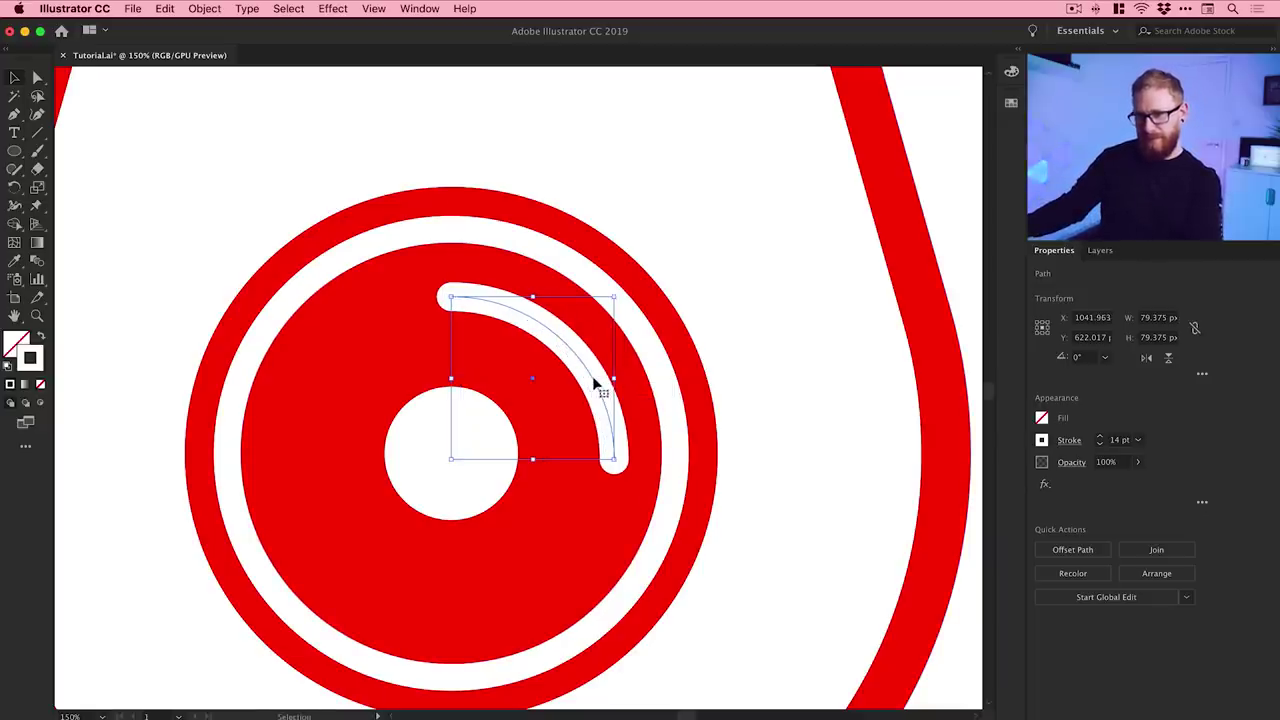
pyautogui.moveTo(614, 296); pyautogui.dragTo(628, 282)
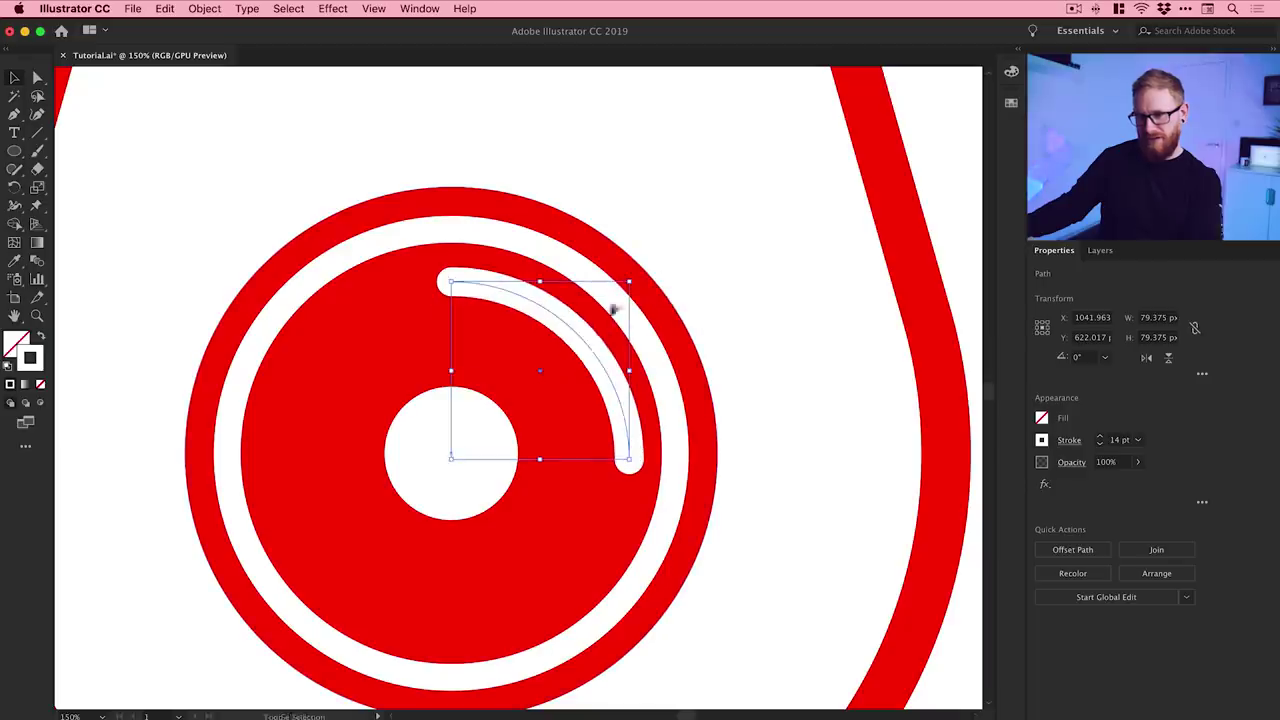
pyautogui.moveTo(587, 347); pyautogui.dragTo(578, 354)
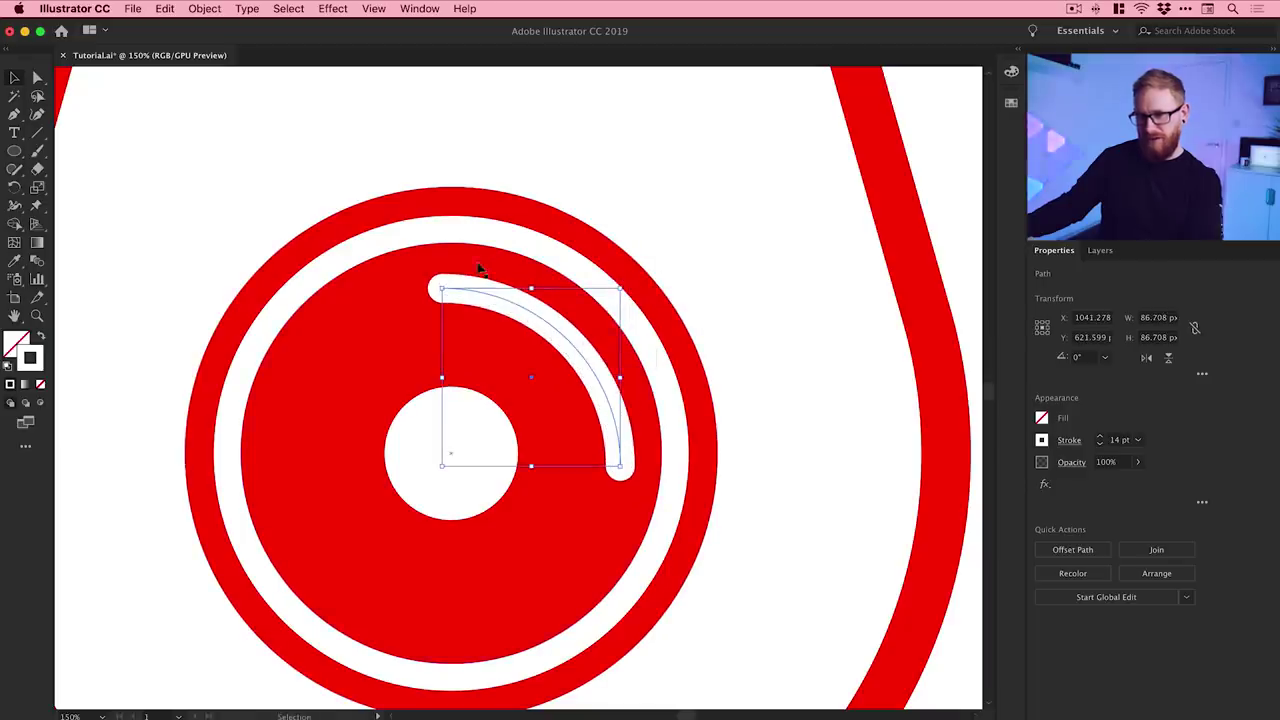
# Step: Cut the white arc with the Scissors tool at its upper-middle and just above its lower end
pyautogui.click(537, 169)
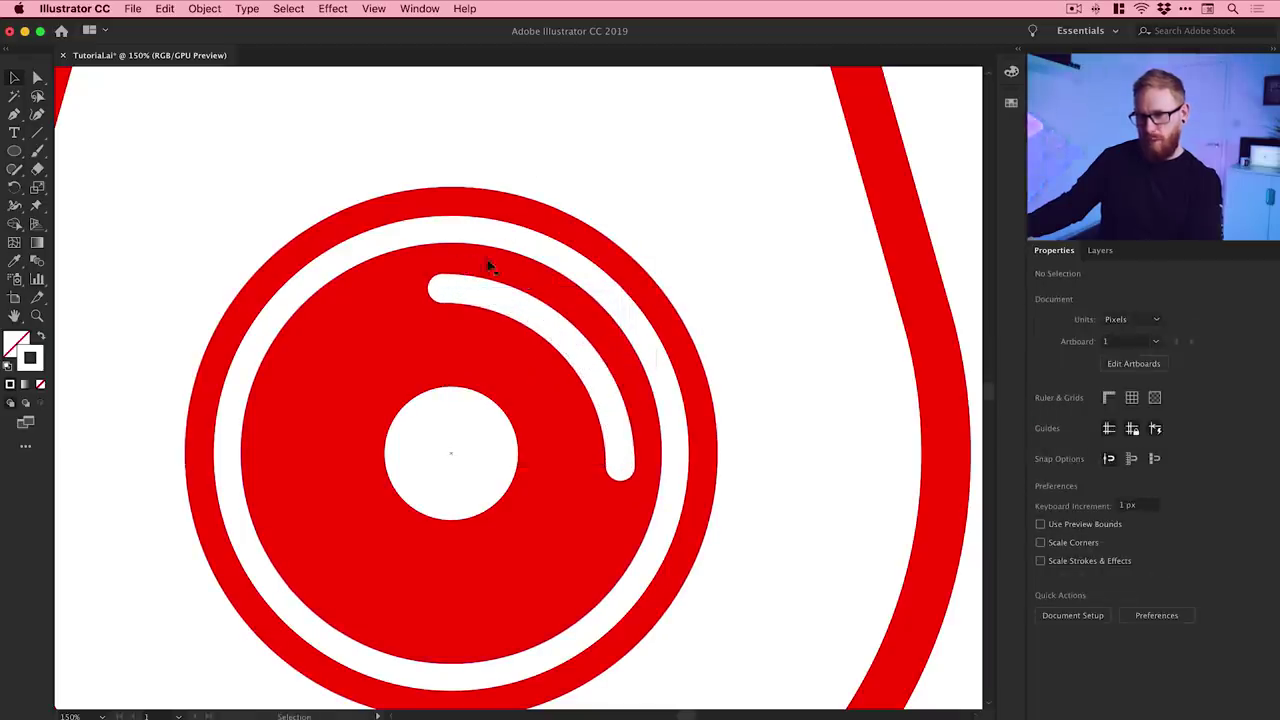
pyautogui.click(612, 414)
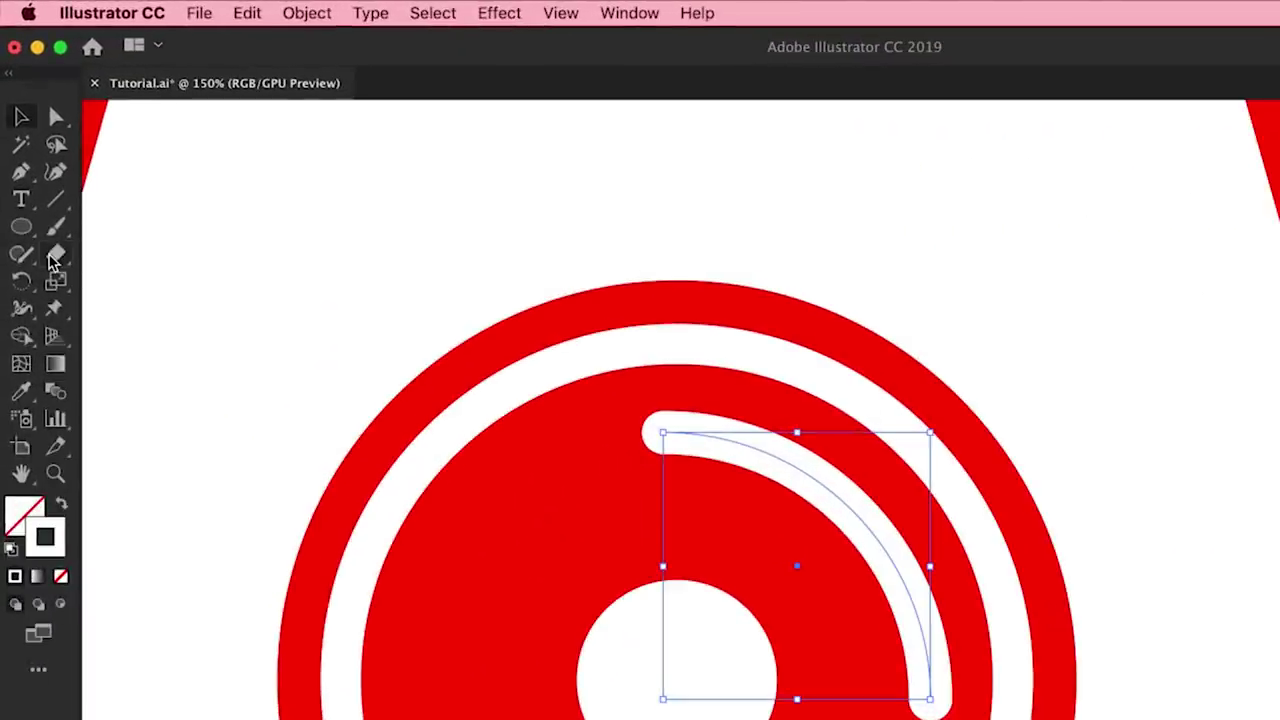
pyautogui.click(52, 258)
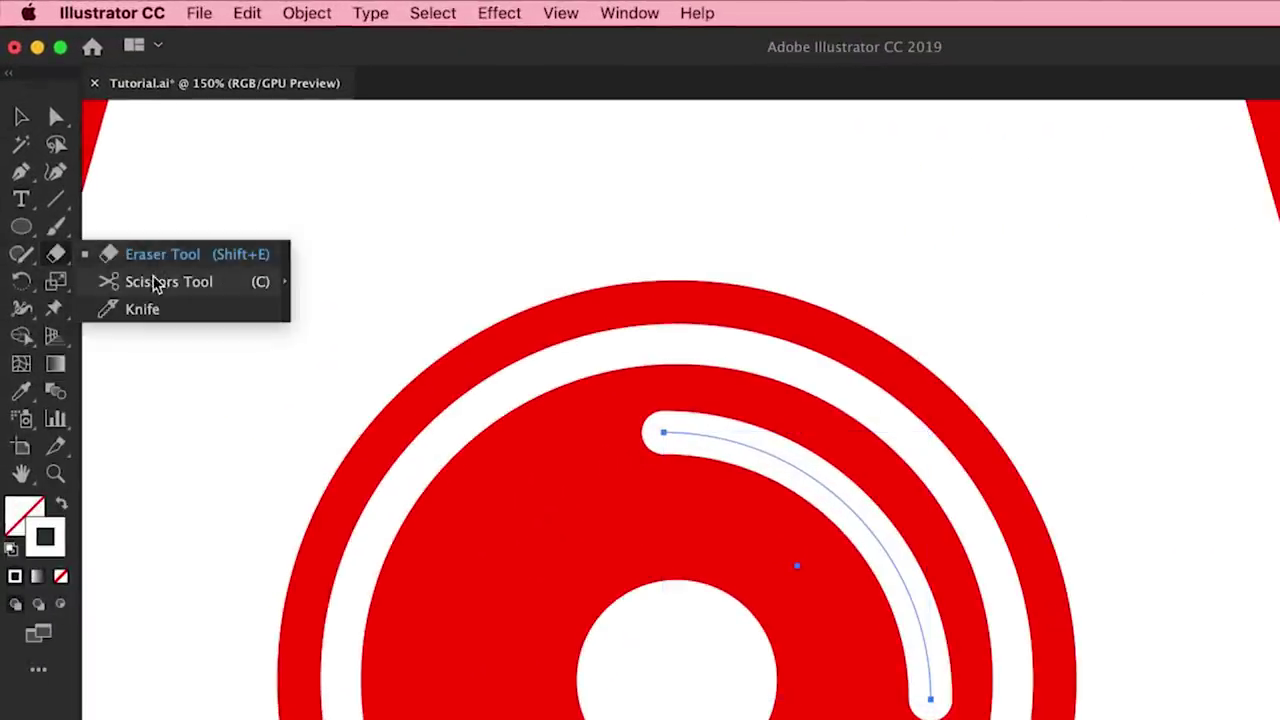
pyautogui.click(155, 283)
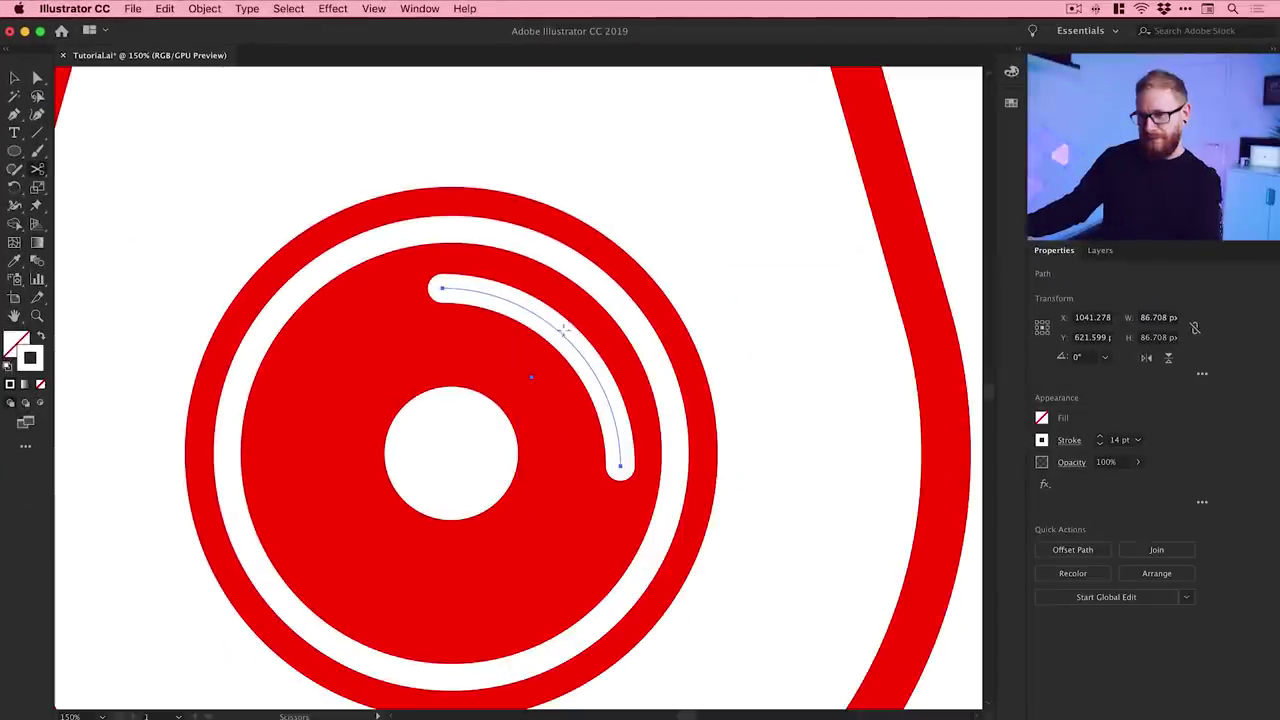
pyautogui.click(557, 329)
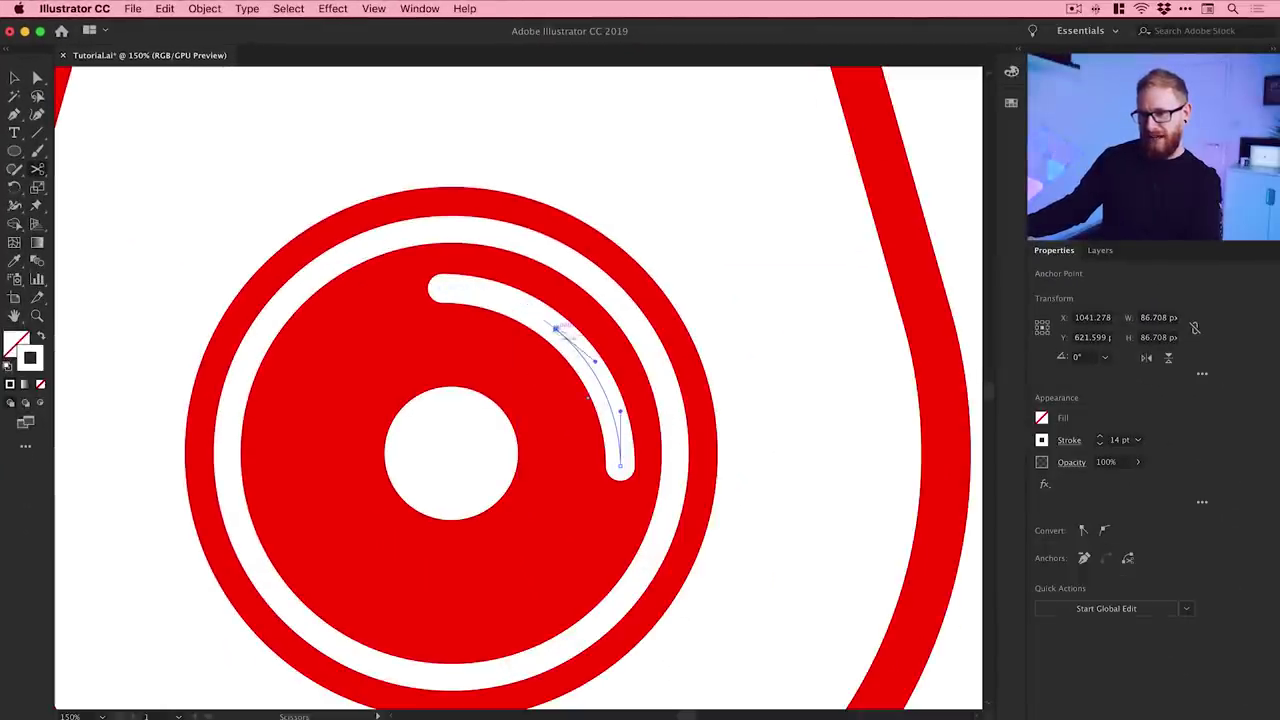
pyautogui.click(617, 435)
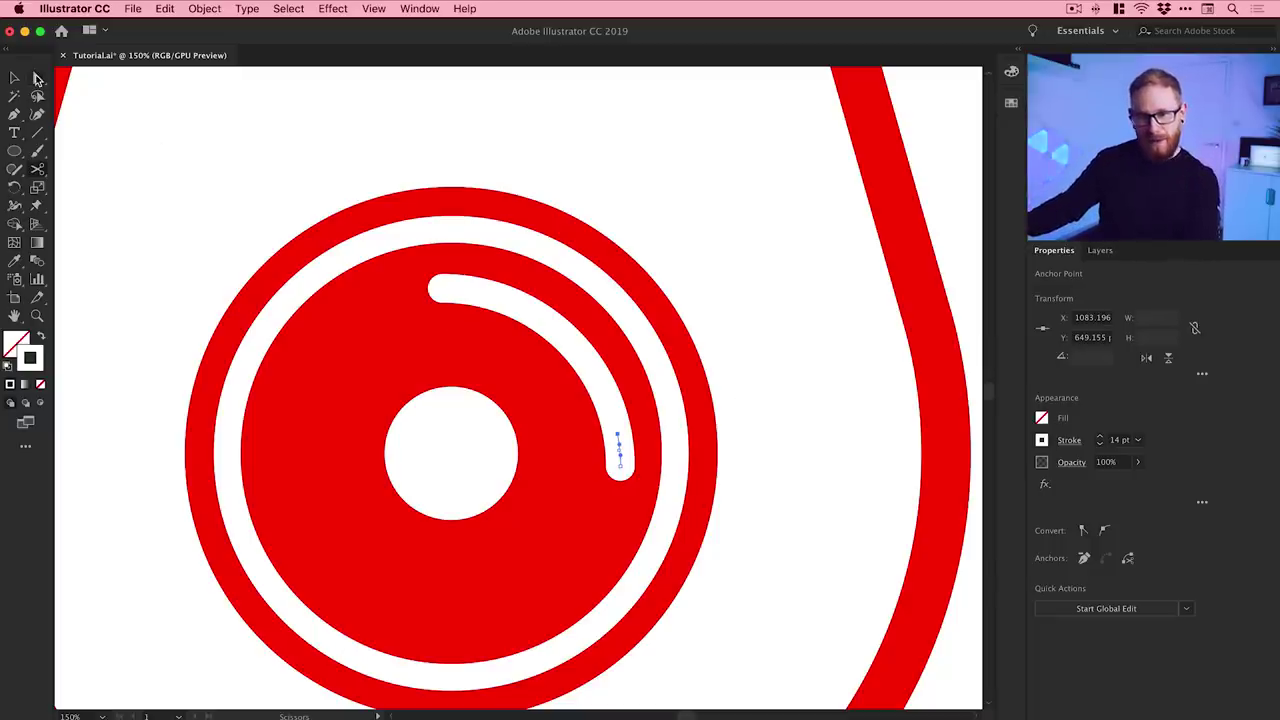
# Step: Delete the cut-off upper and lower end segments of the white arc, keeping only the middle segment
pyautogui.click(37, 78)
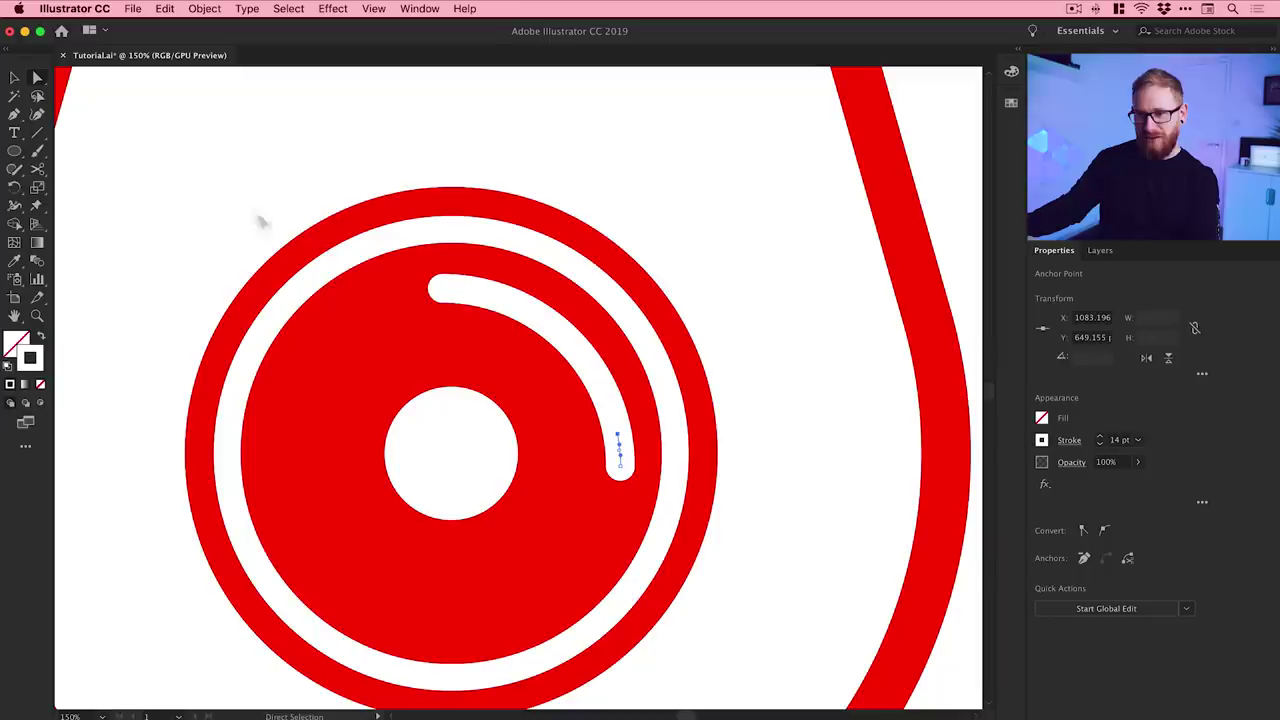
pyautogui.click(441, 291)
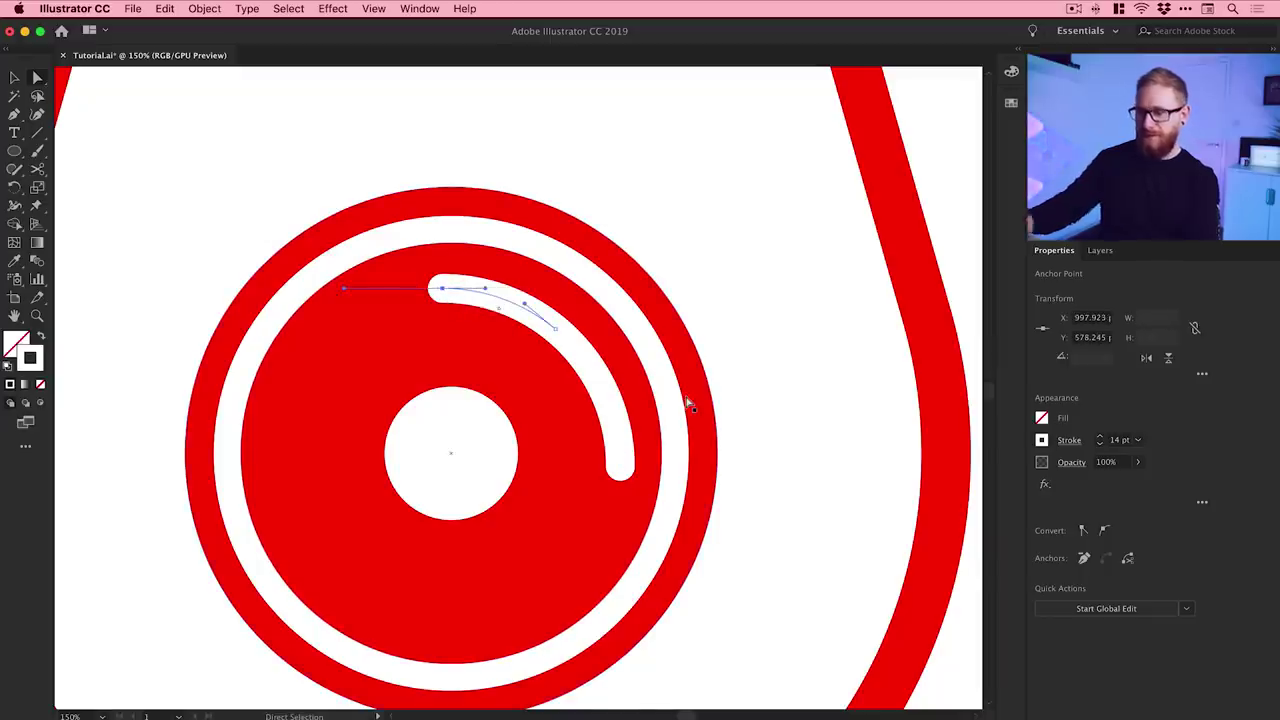
pyautogui.press('Delete')
pyautogui.press('super+shift+a')
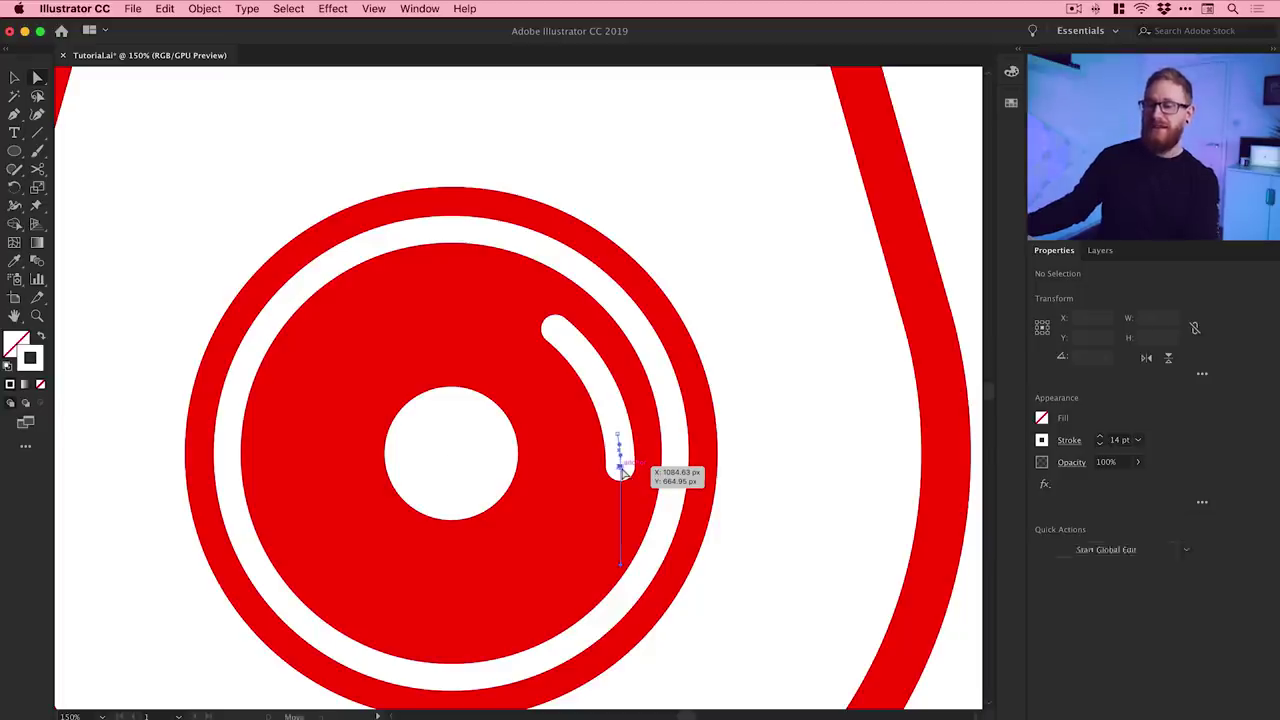
pyautogui.click(620, 468)
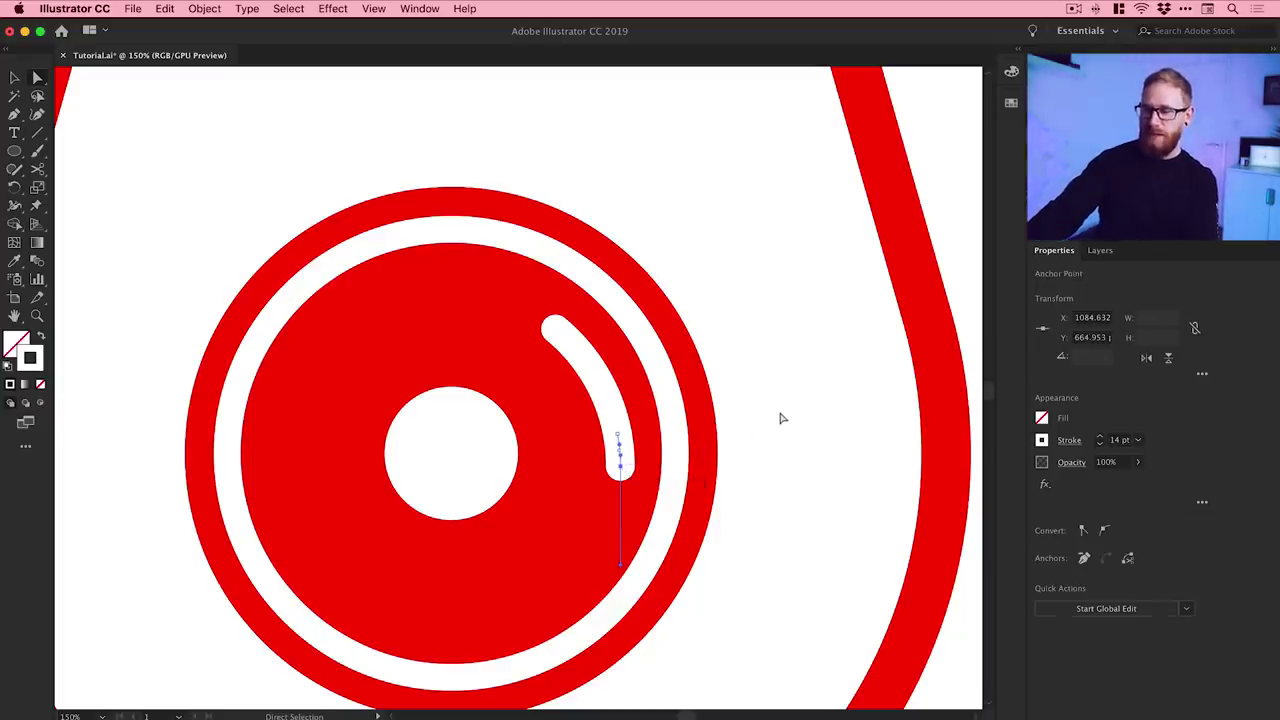
pyautogui.press('Delete')
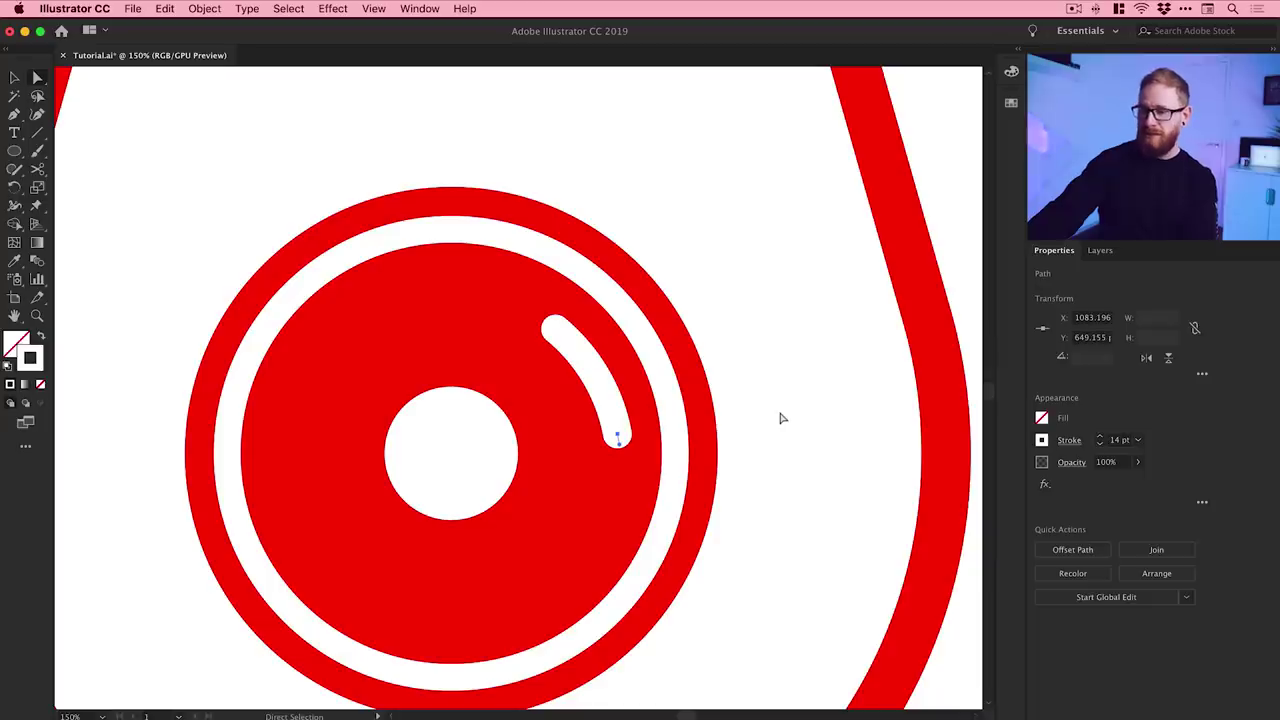
pyautogui.press('v')
pyautogui.click(782, 418)
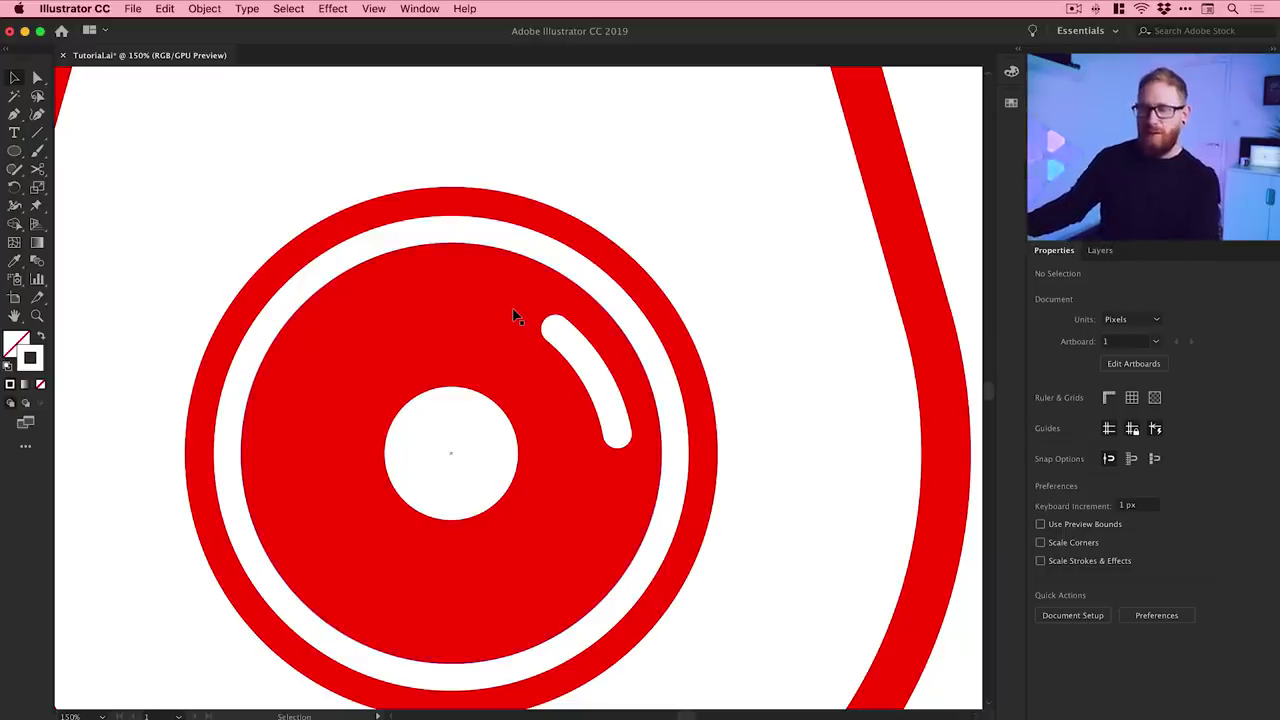
# Step: Draw a horizontal white line about 54 px long with the Pen tool and place it inside the red pit circle above the white center
pyautogui.click(13, 117)
pyautogui.click(555, 153)
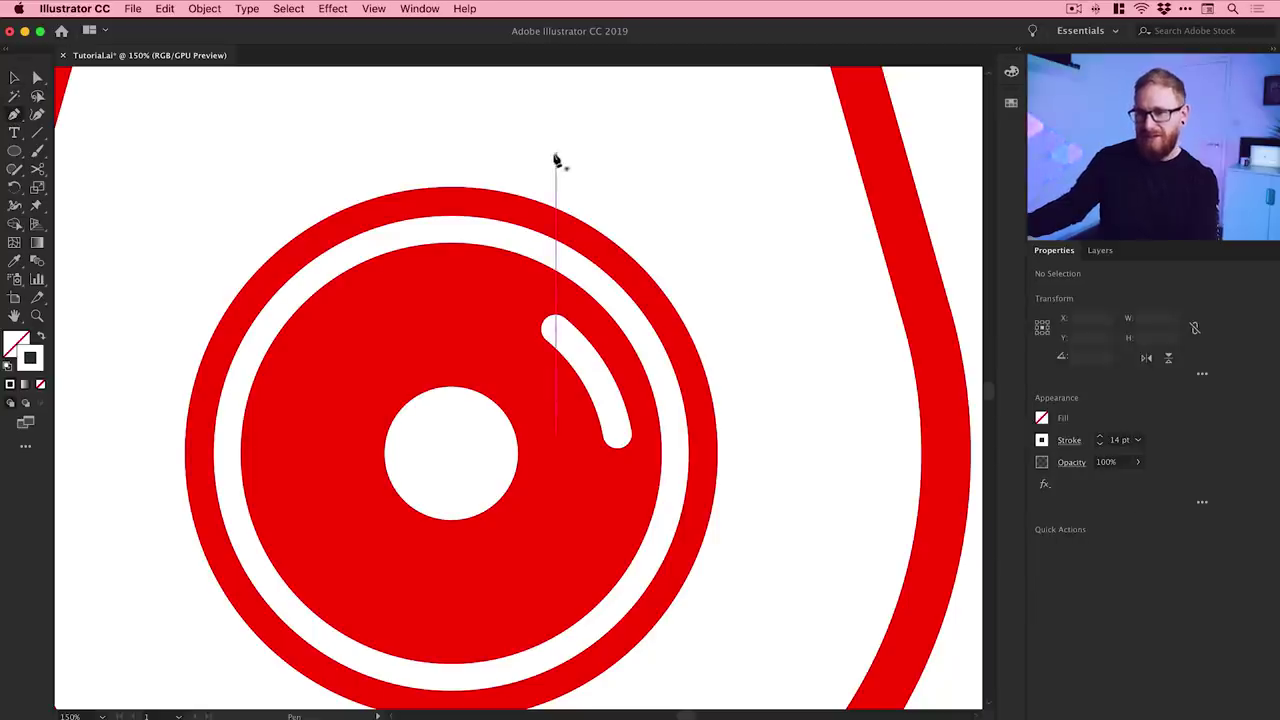
pyautogui.click(667, 155)
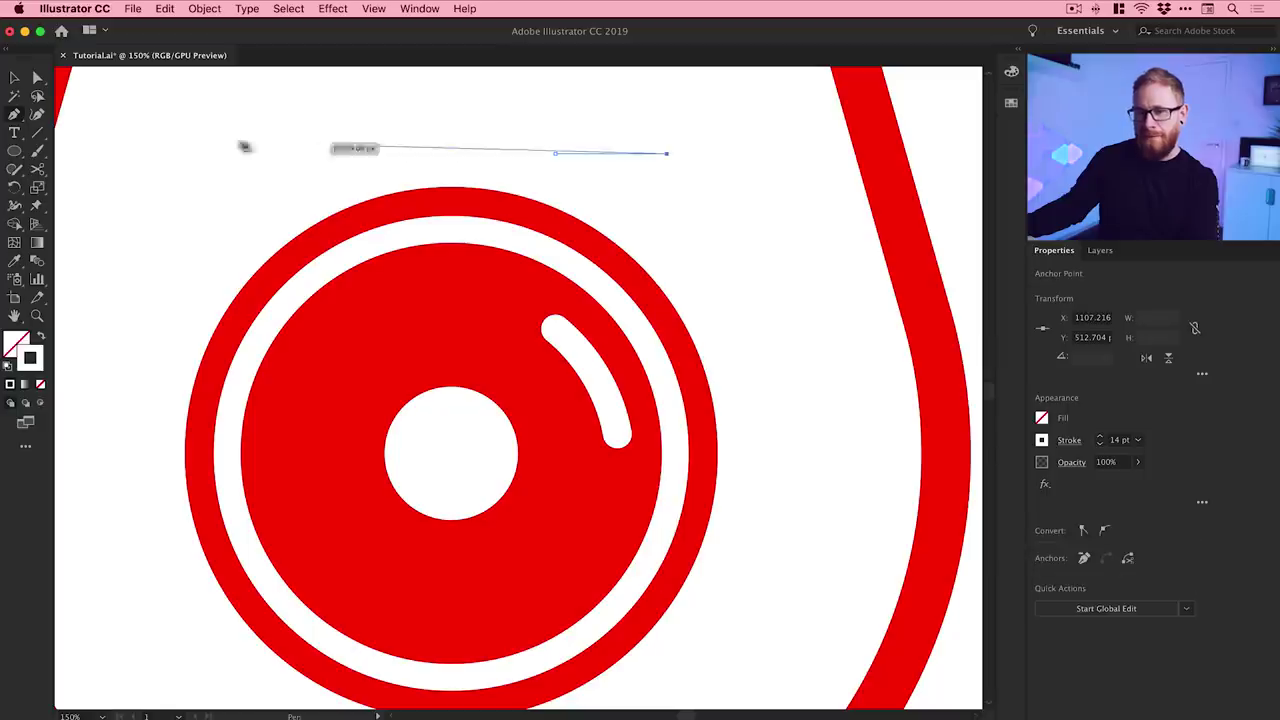
pyautogui.press('Escape')
pyautogui.click(14, 78)
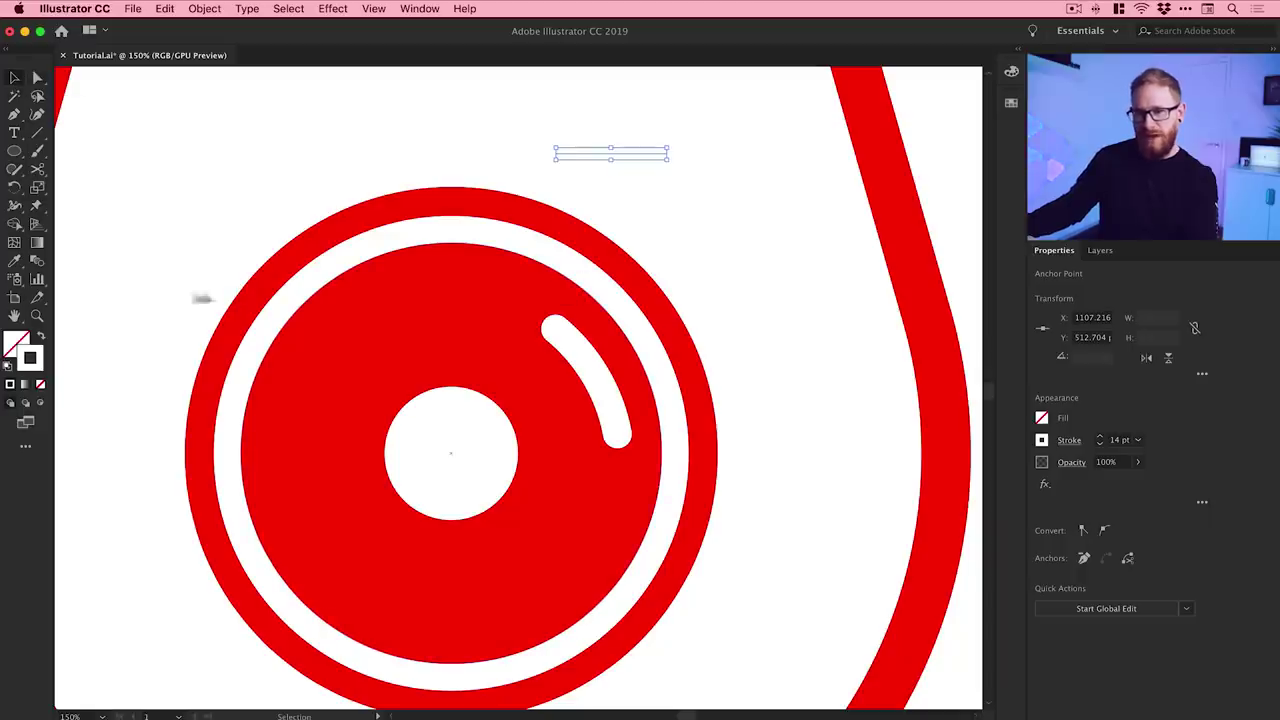
pyautogui.click(14, 261)
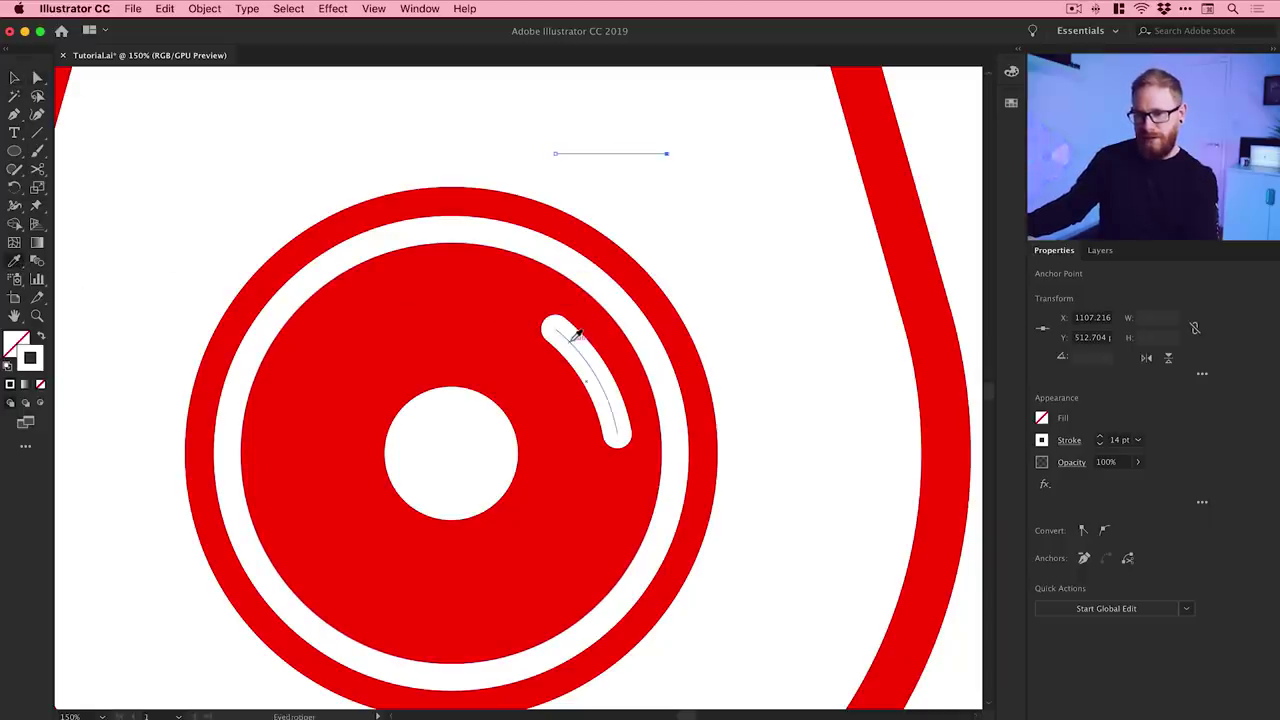
pyautogui.click(14, 78)
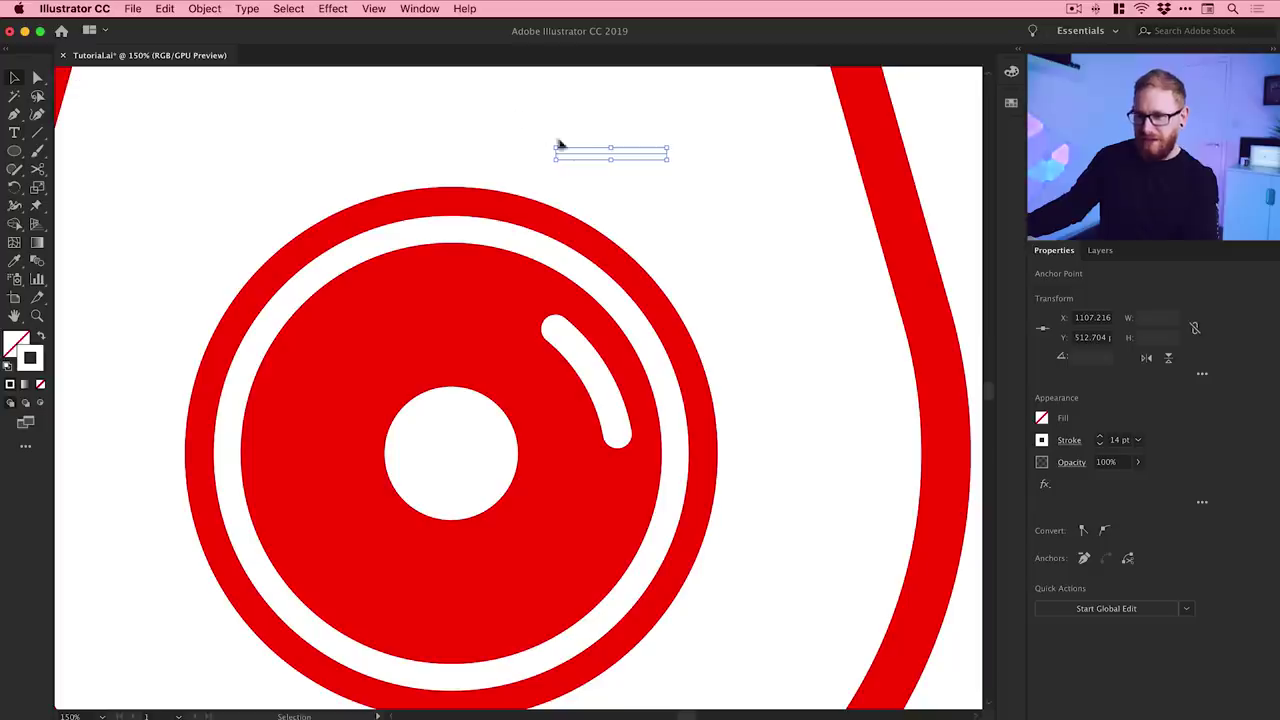
pyautogui.moveTo(575, 157); pyautogui.dragTo(404, 315)
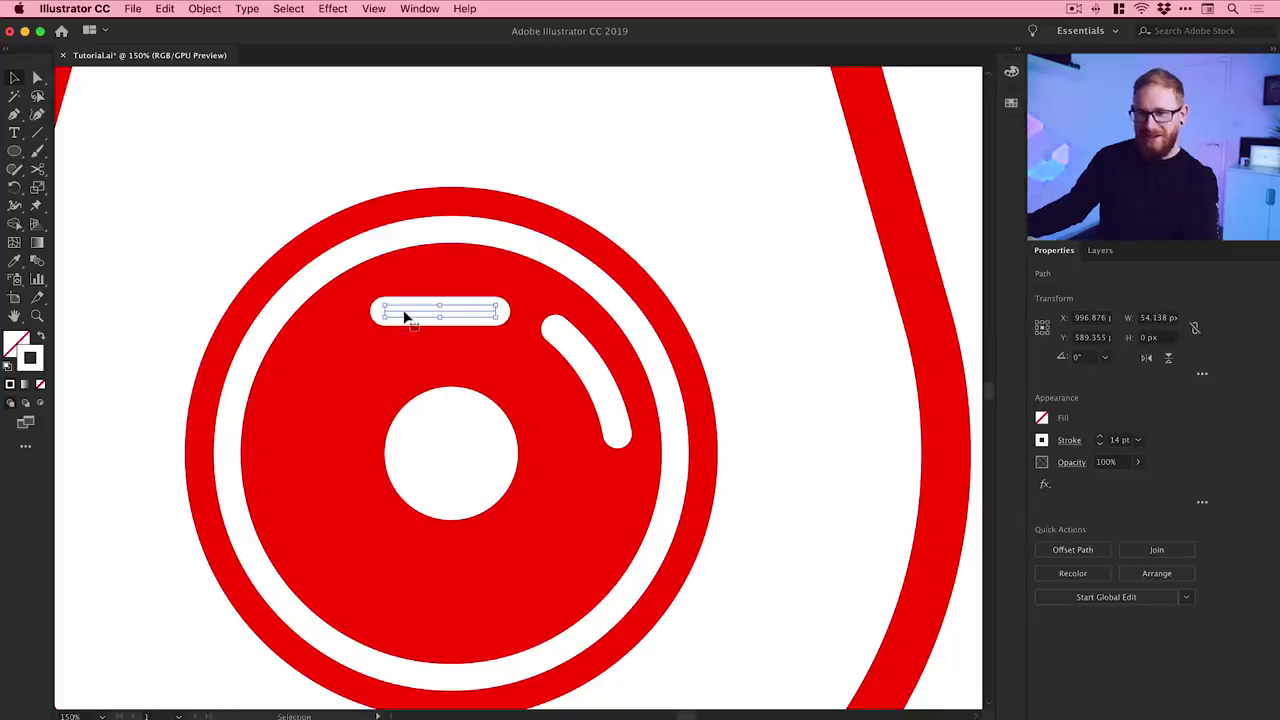
pyautogui.click(542, 128)
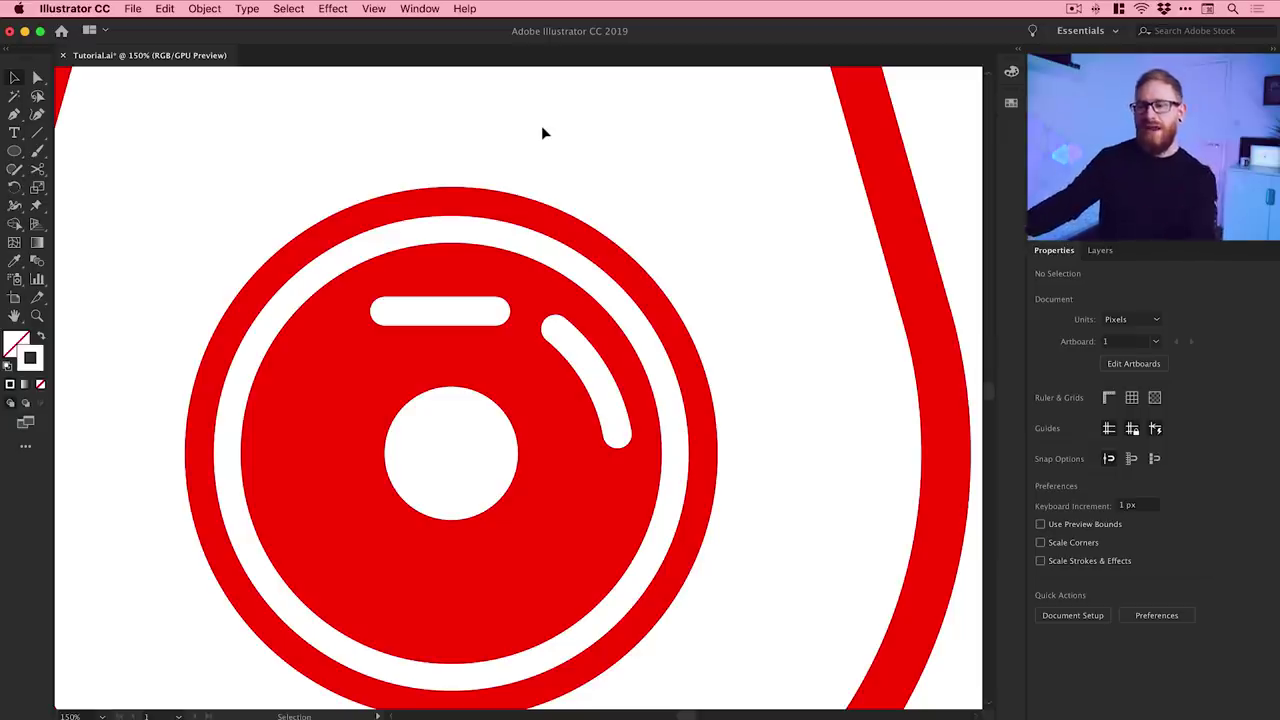
# Step: Collapse the short white line into a round dot by moving its right endpoint onto its left endpoint
pyautogui.click(38, 79)
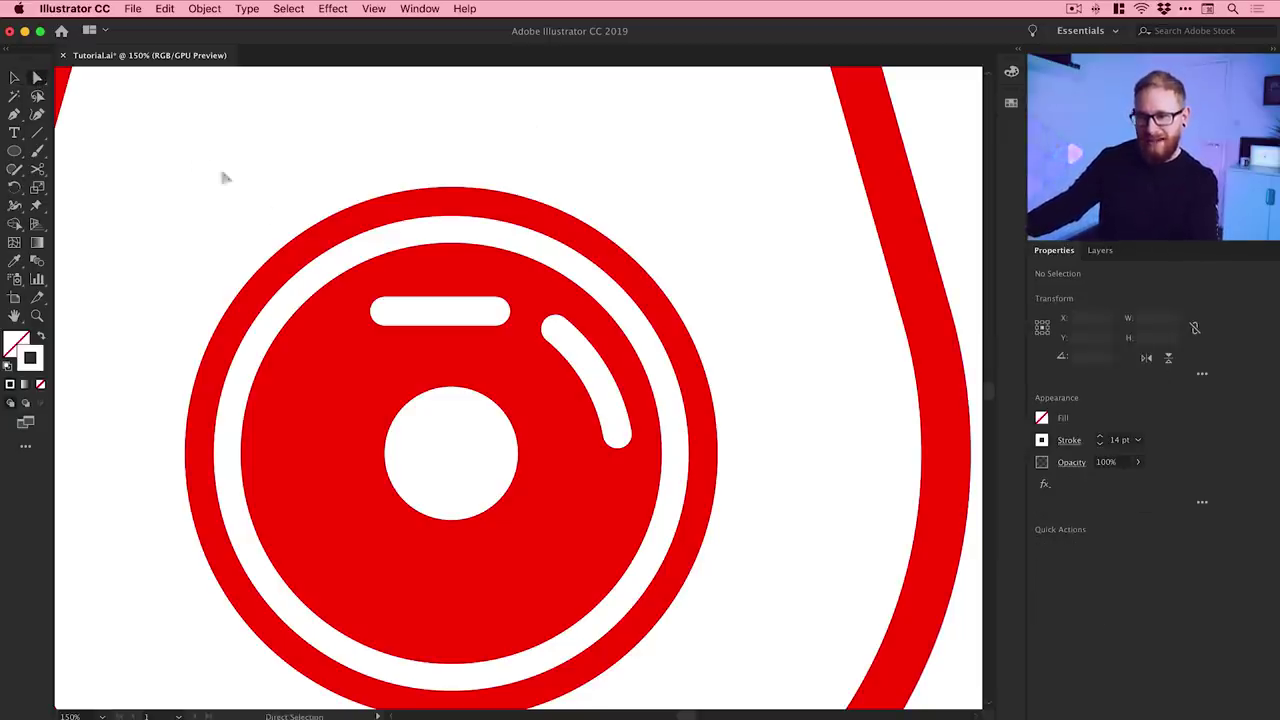
pyautogui.moveTo(503, 314); pyautogui.dragTo(390, 318)
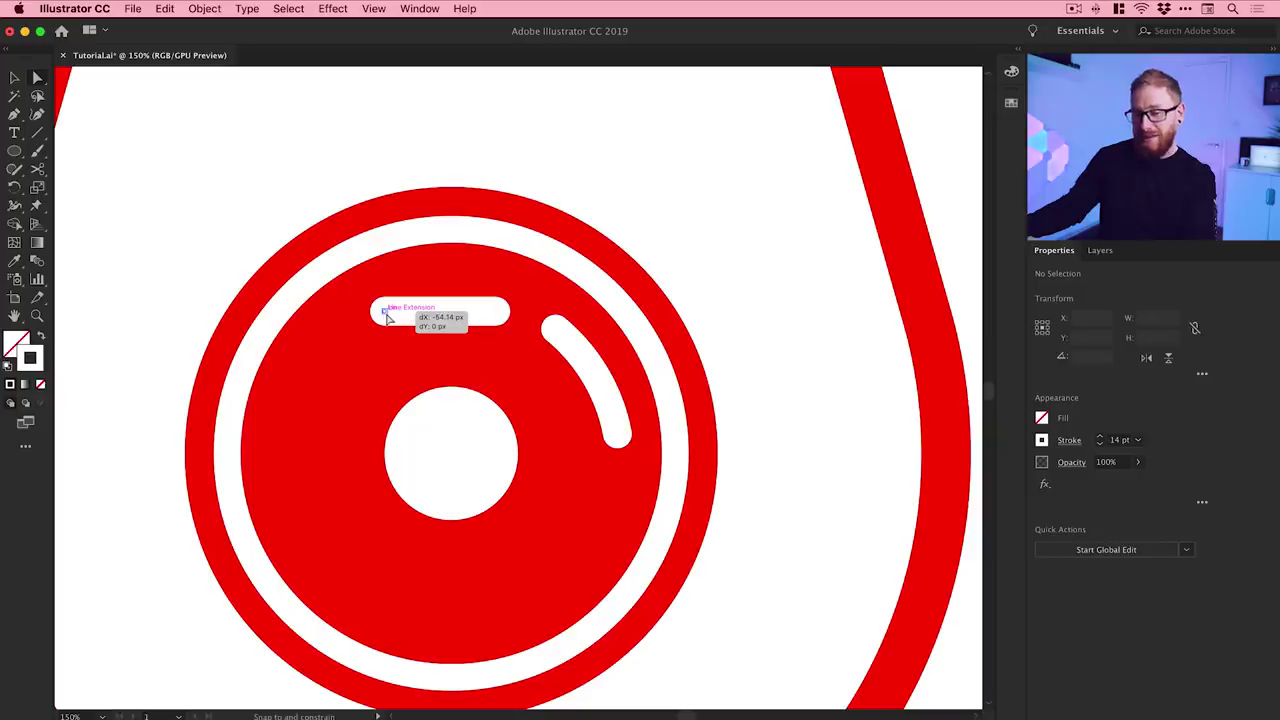
pyautogui.moveTo(389, 318); pyautogui.dragTo(384, 316)
pyautogui.click(644, 156)
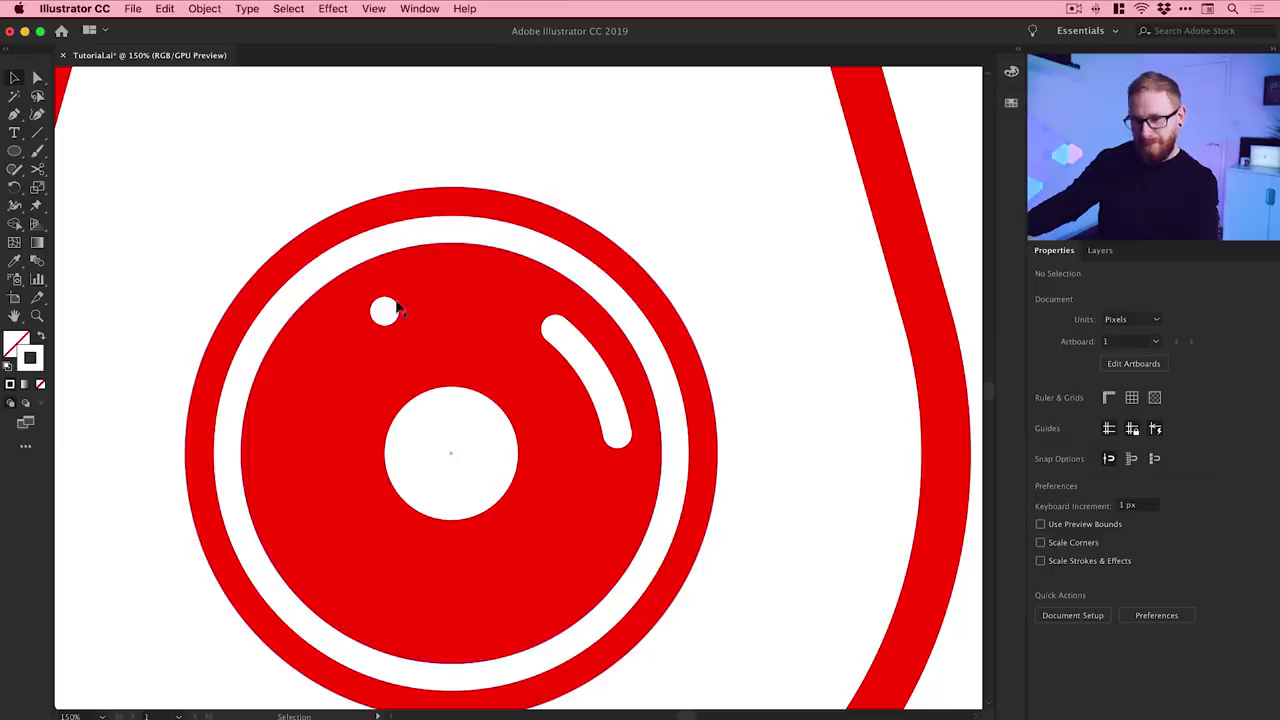
# Step: Move the white dot next to the upper end of the shortened arc, following the arc's curve with a small gap
pyautogui.moveTo(386, 316); pyautogui.dragTo(506, 298)
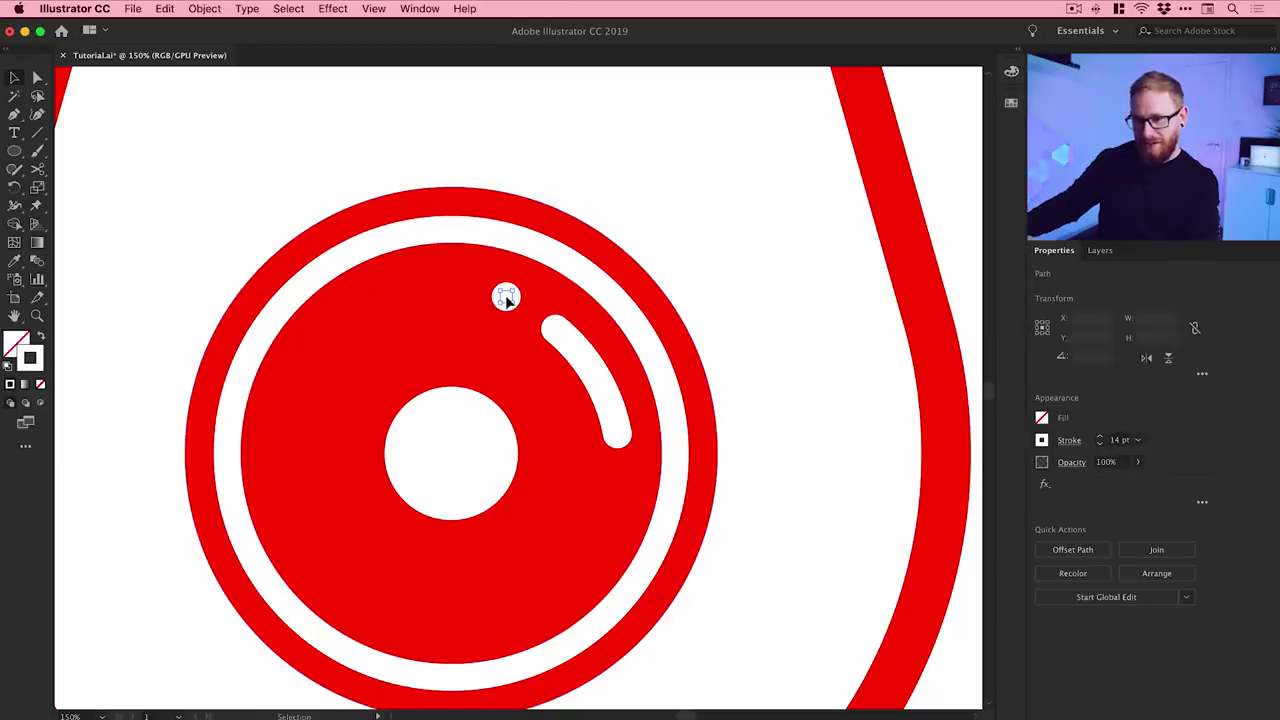
pyautogui.click(645, 205)
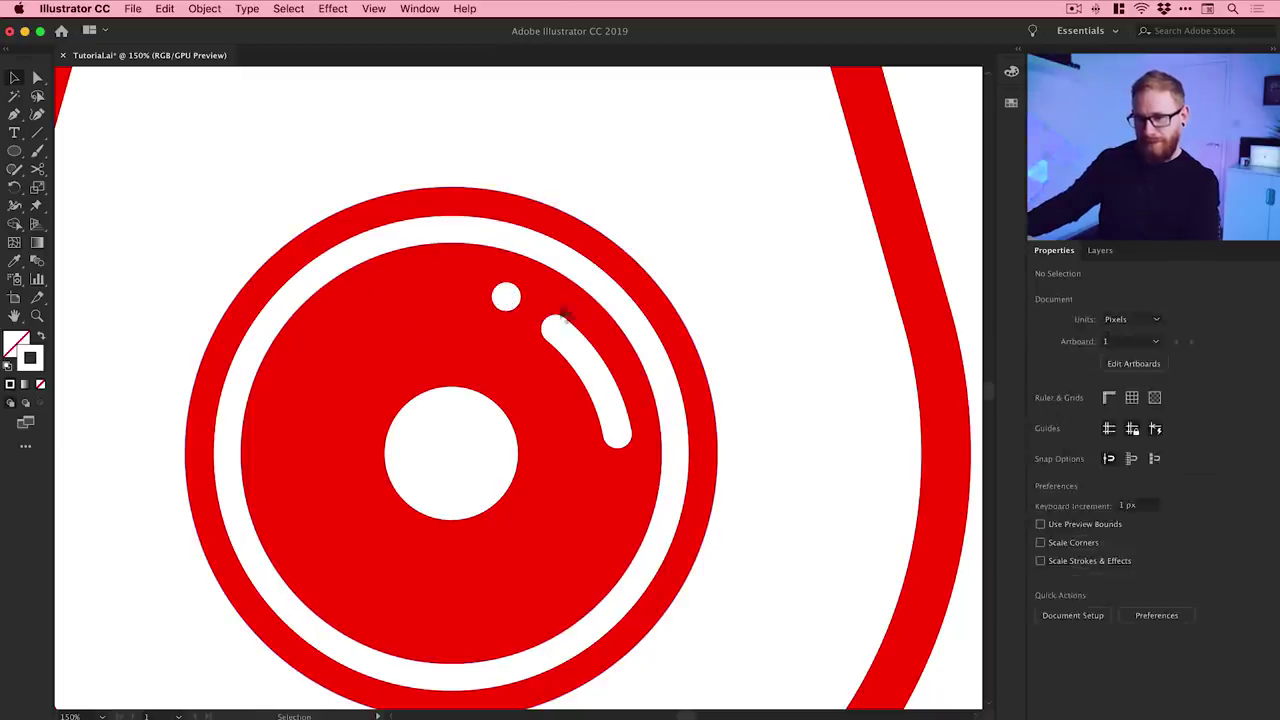
pyautogui.press('z')
pyautogui.click(515, 311)
pyautogui.click(515, 311)
pyautogui.press('v')
pyautogui.moveTo(480, 289); pyautogui.dragTo(476, 300)
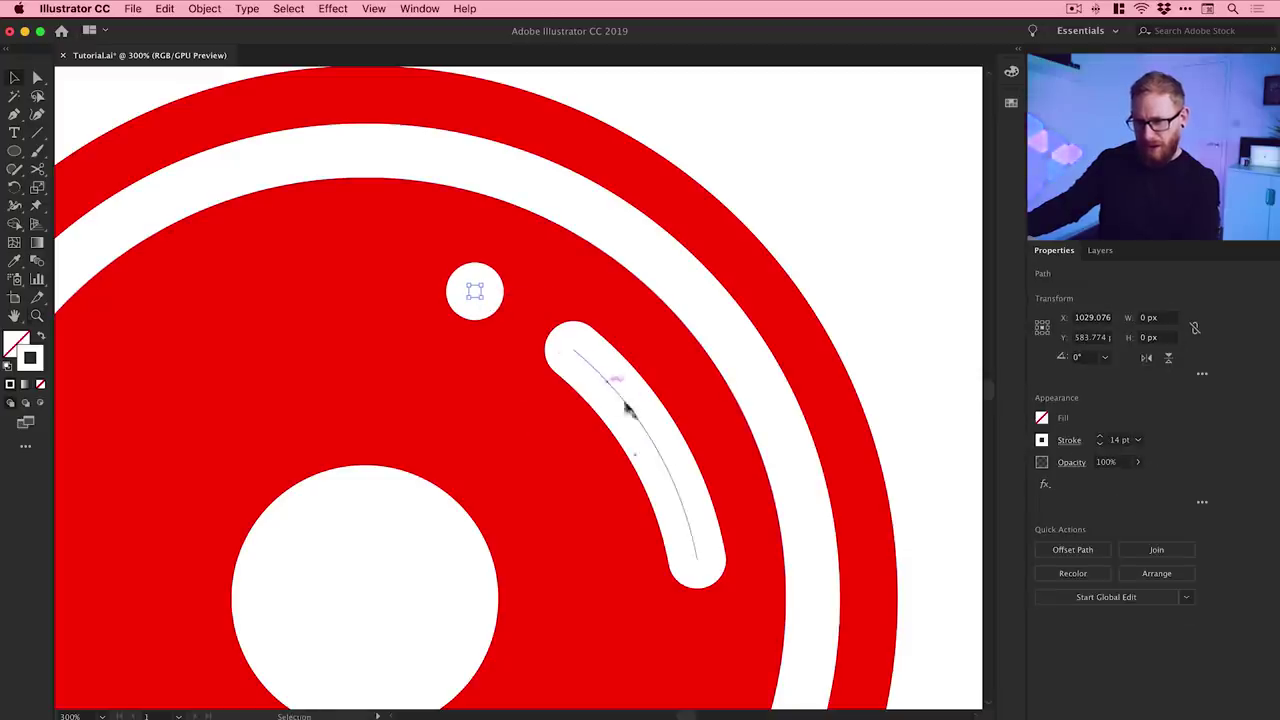
# Step: Shift the white dot and arc together slightly outward toward the upper-right edge of the red pit circle
pyautogui.click(586, 366)
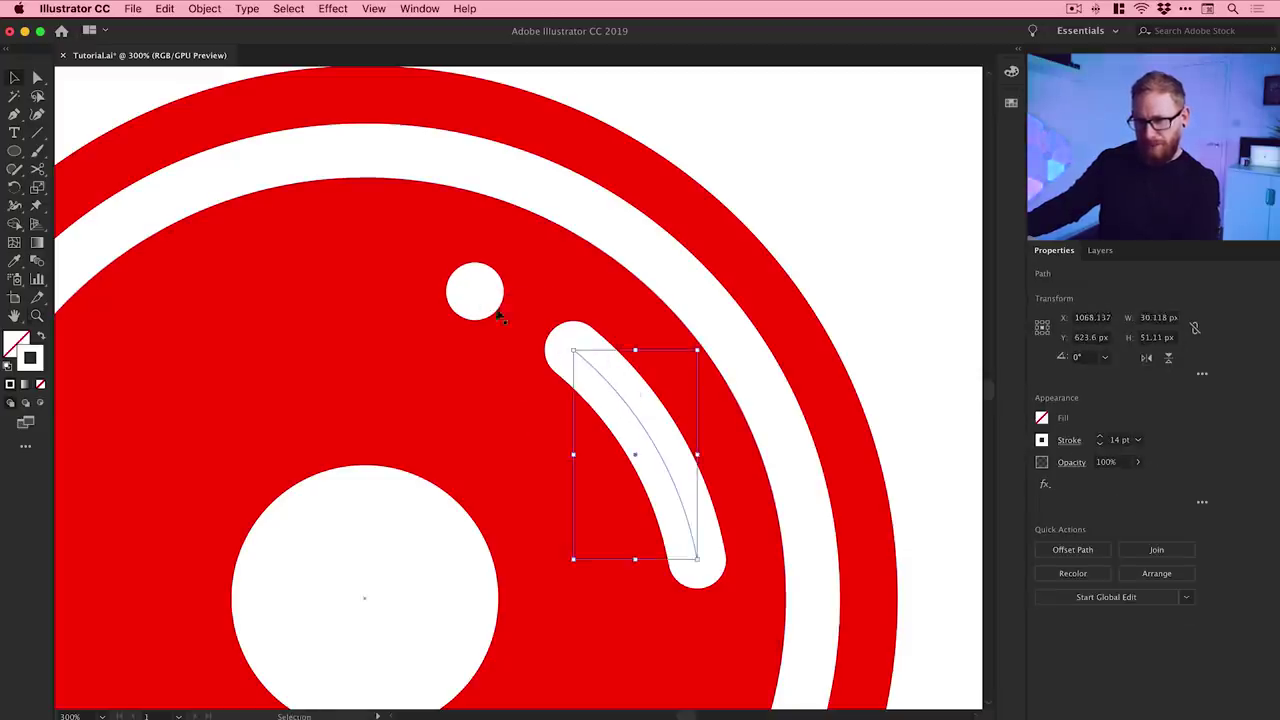
pyautogui.keyDown('shift'); pyautogui.click(479, 299); pyautogui.keyUp('shift')
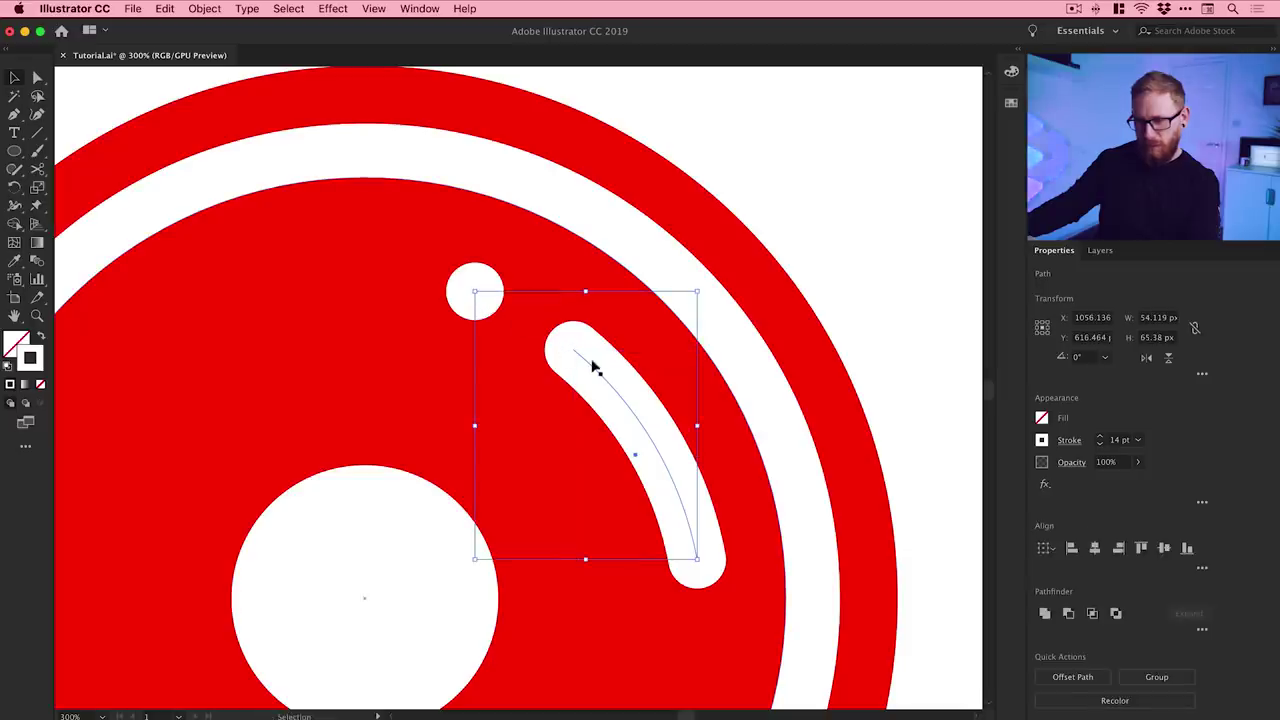
pyautogui.moveTo(595, 360); pyautogui.dragTo(600, 357)
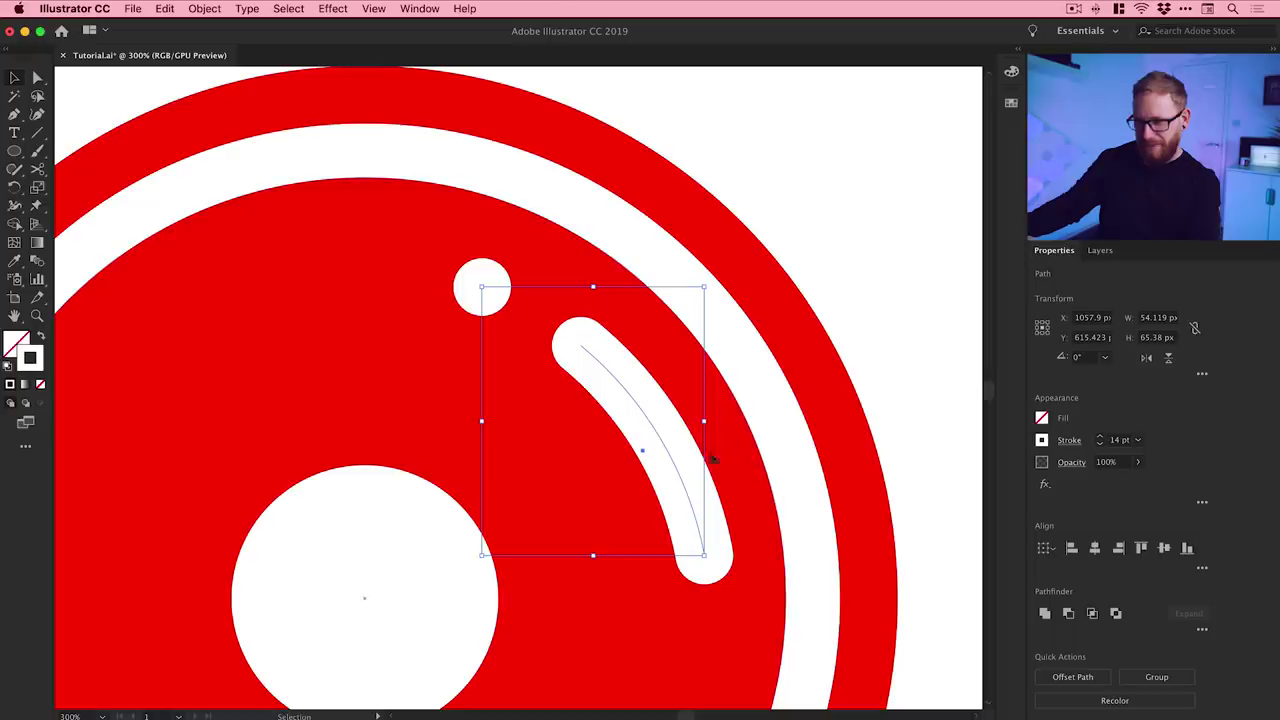
pyautogui.click(894, 400)
pyautogui.click(655, 400)
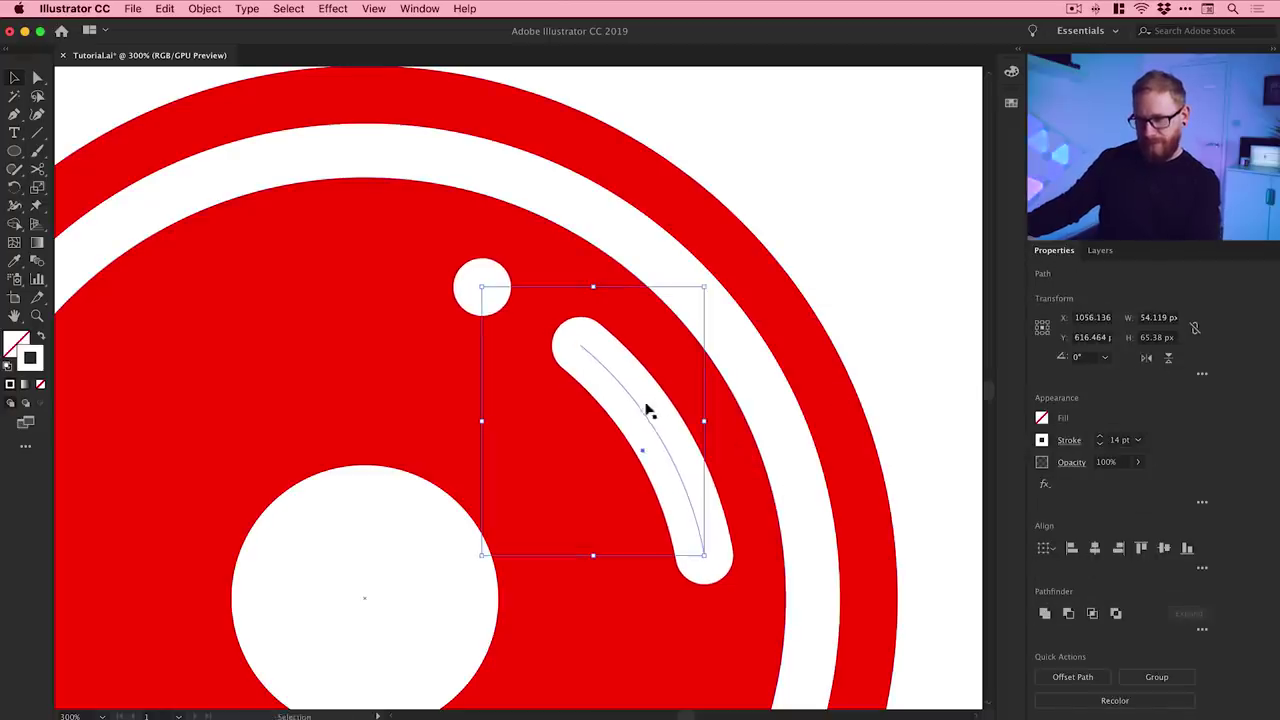
pyautogui.moveTo(638, 408); pyautogui.dragTo(632, 396)
pyautogui.press('super+shift+a')
pyautogui.press('super+1')
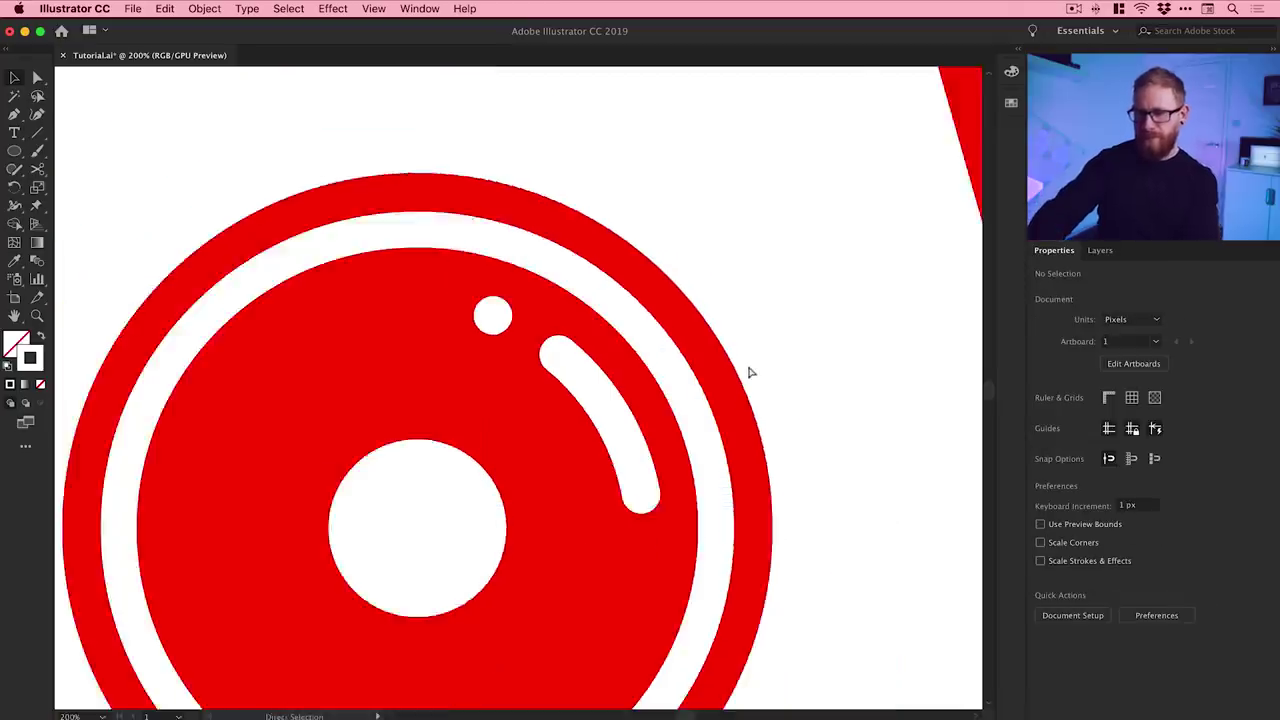
pyautogui.press('super+minus')
pyautogui.press('super+minus')
pyautogui.press('super+minus')
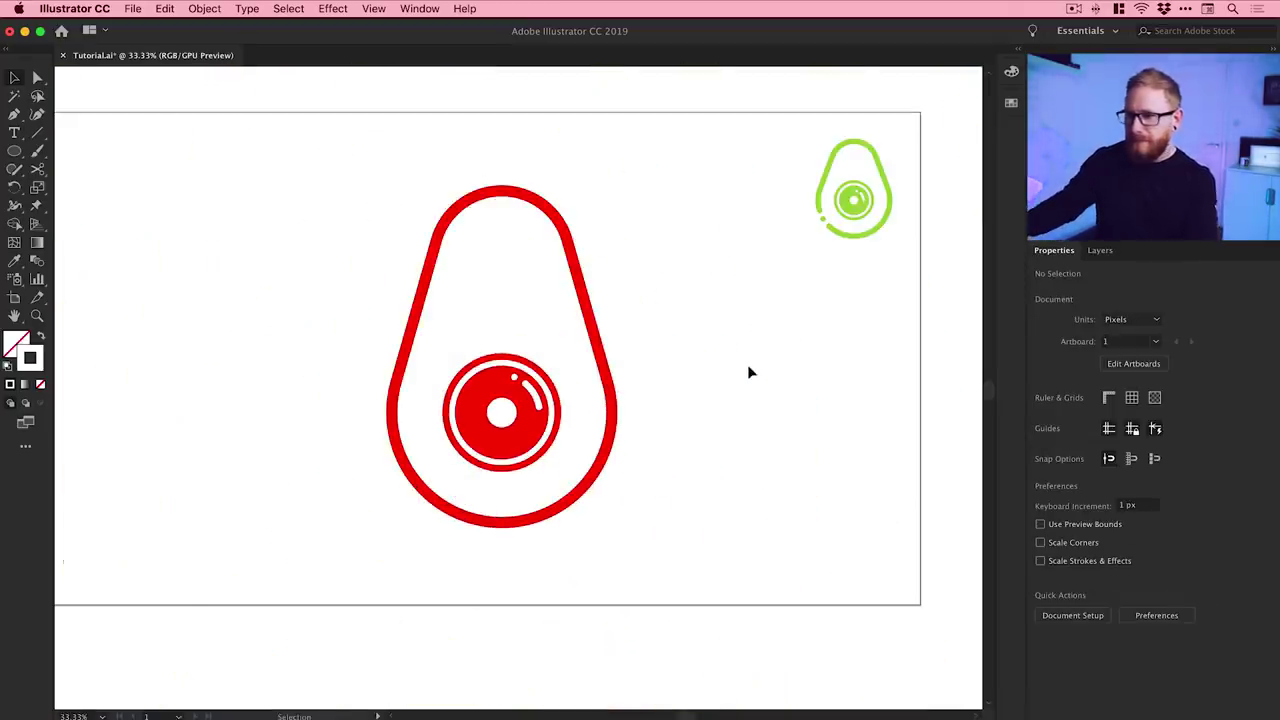
# Step: Scale the white dot and arc together down to about 47 by 57 px and shift them slightly left within the red pit circle
pyautogui.press('z')
pyautogui.moveTo(565, 402); pyautogui.dragTo(565, 400)
pyautogui.press('v')
pyautogui.click(463, 330)
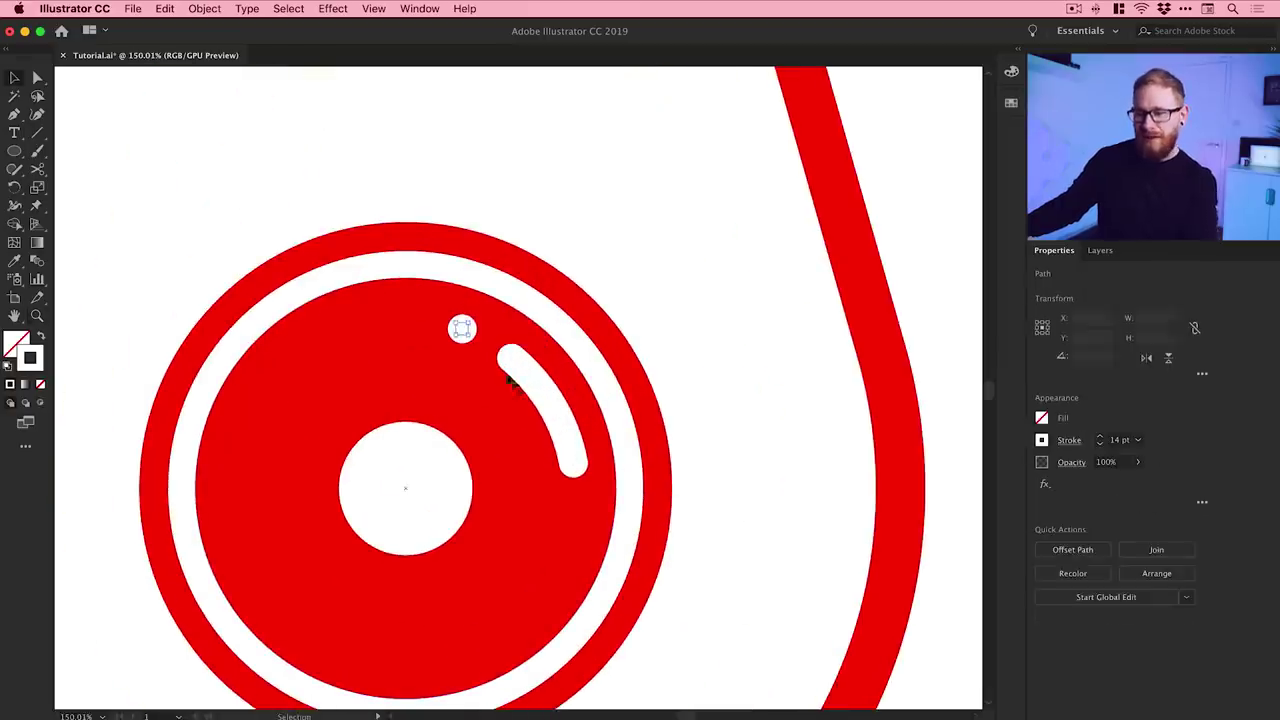
pyautogui.keyDown('shift'); pyautogui.click(533, 383); pyautogui.keyUp('shift')
pyautogui.moveTo(575, 328); pyautogui.dragTo(560, 345)
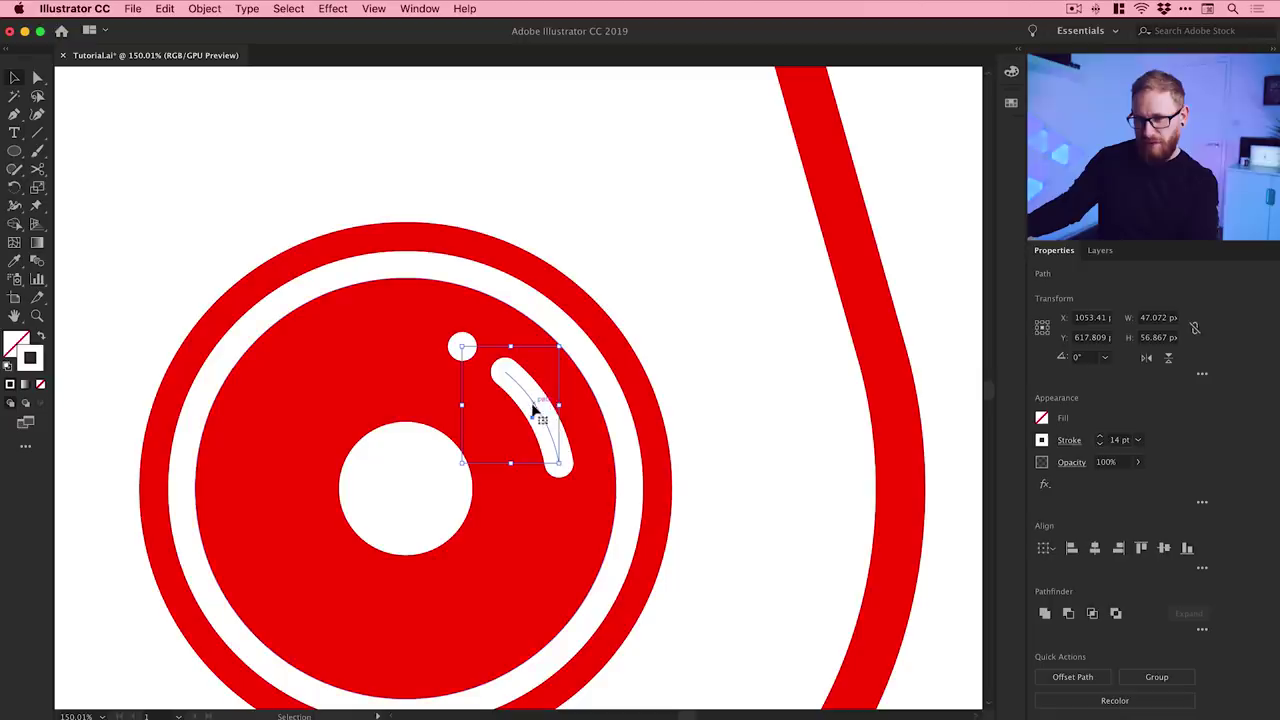
pyautogui.moveTo(533, 410); pyautogui.dragTo(527, 408)
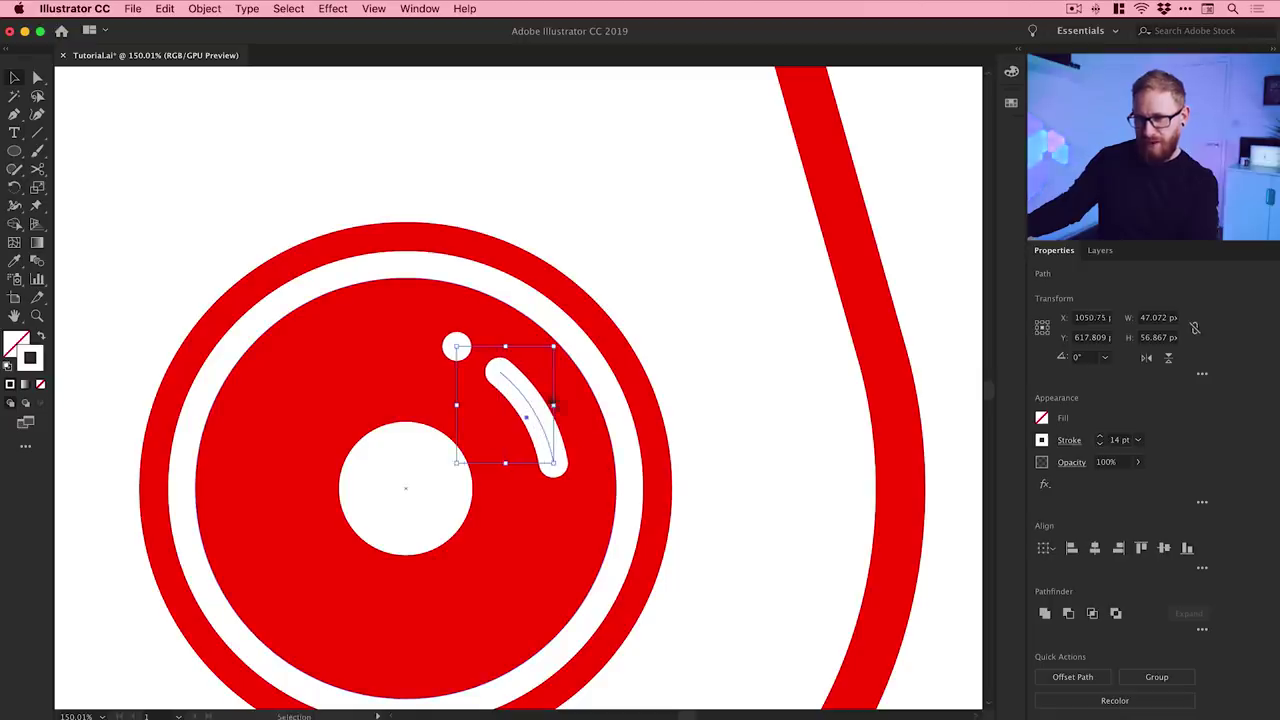
pyautogui.click(735, 364)
pyautogui.press('super+minus')
pyautogui.press('super+minus')
pyautogui.press('super+minus')
pyautogui.press('super+minus')
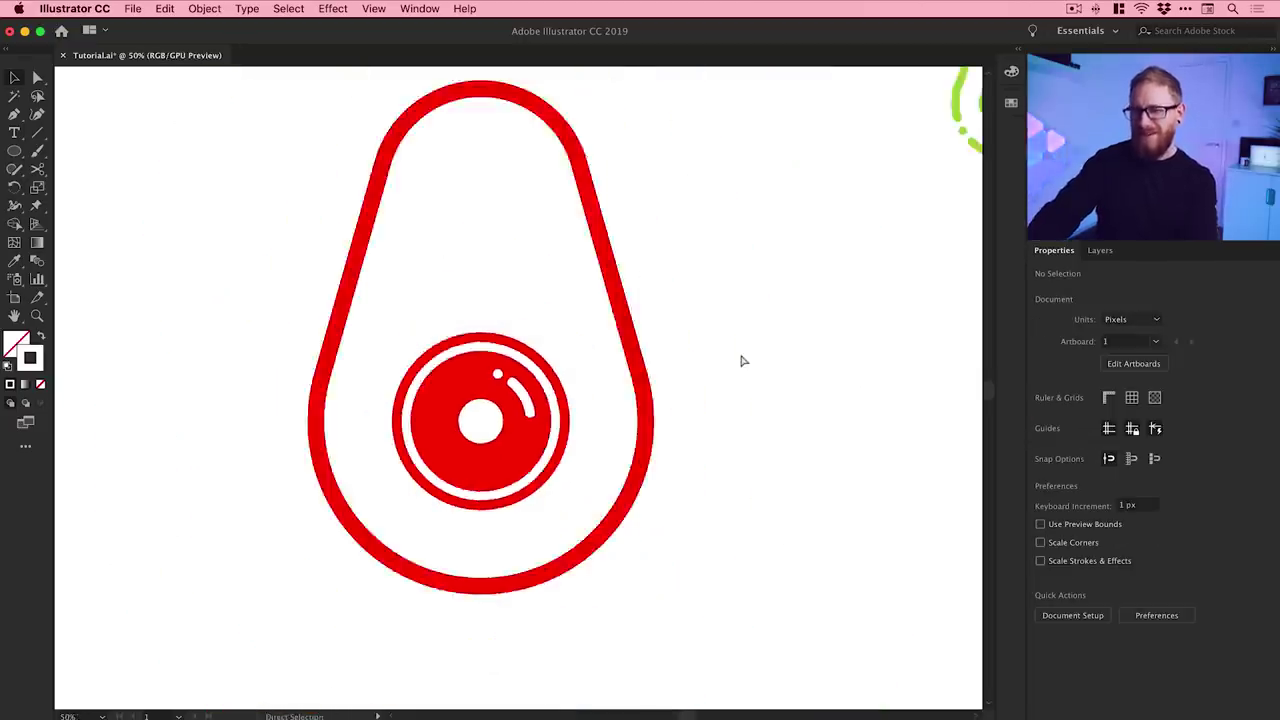
# Step: Cut the large red avocado outline with the Scissors tool at two nearby points on its lower-left curve
pyautogui.press('v')
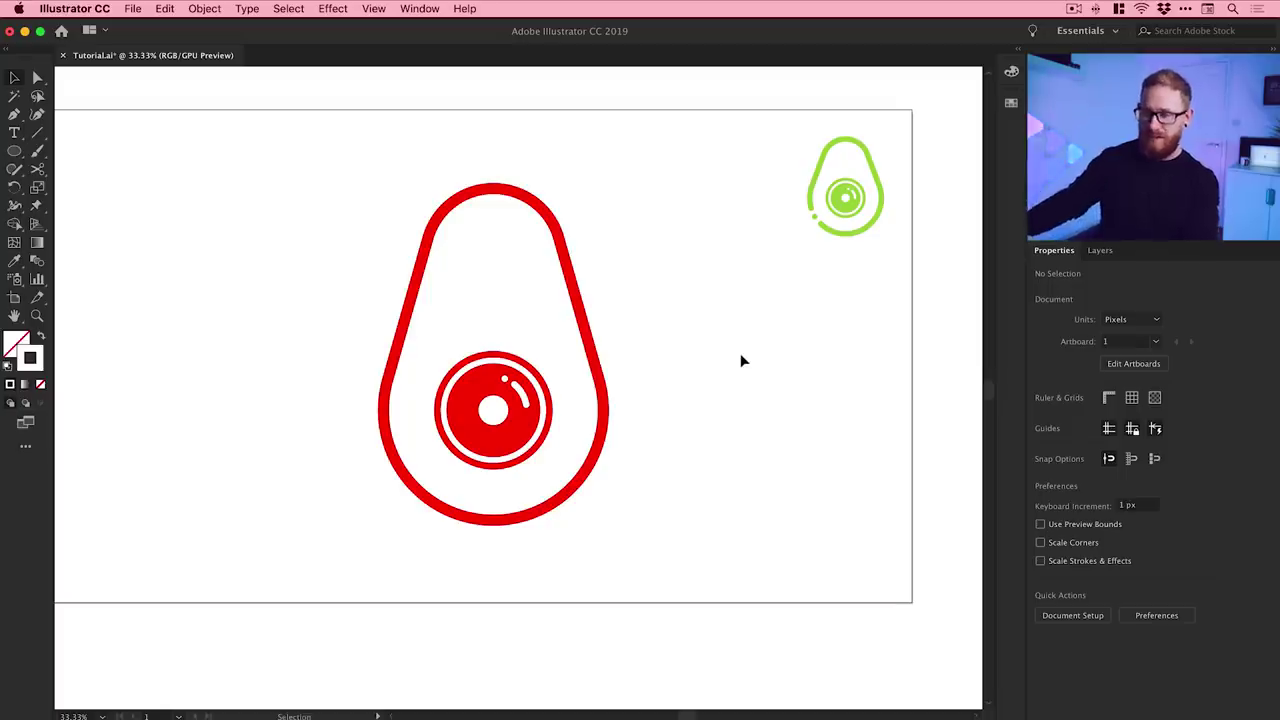
pyautogui.moveTo(530, 365); pyautogui.dragTo(567, 375)
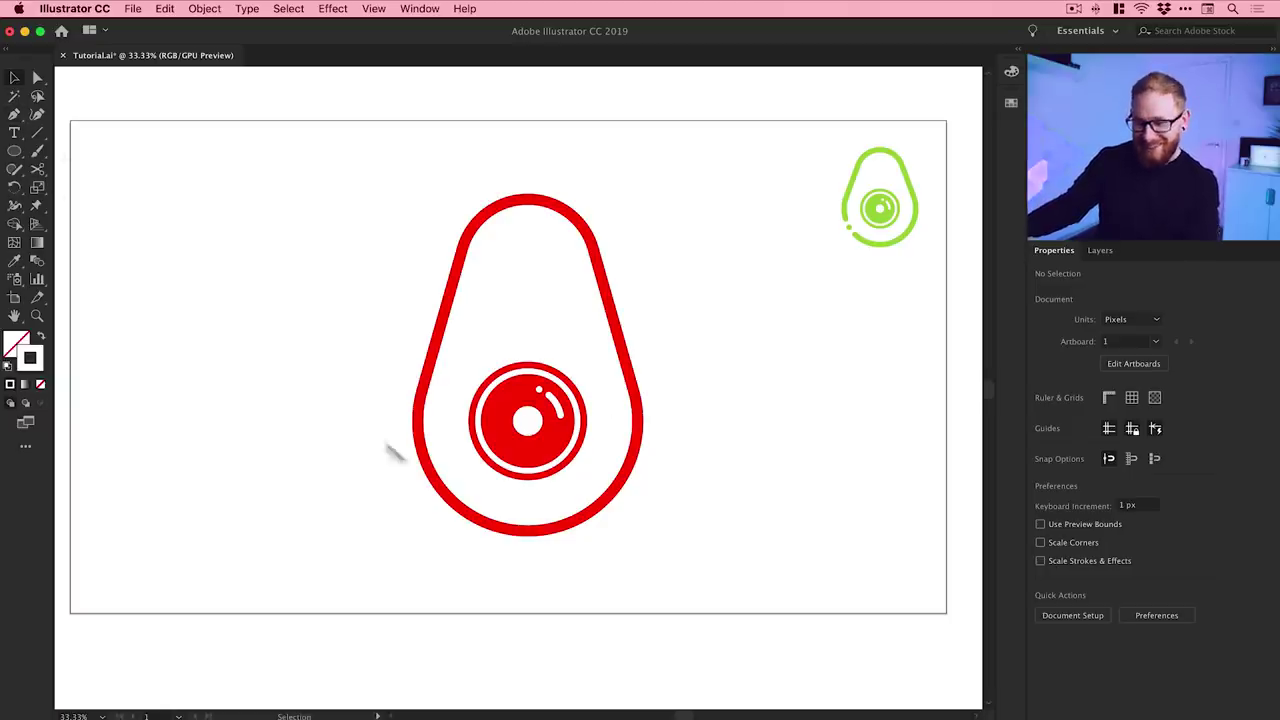
pyautogui.click(425, 484)
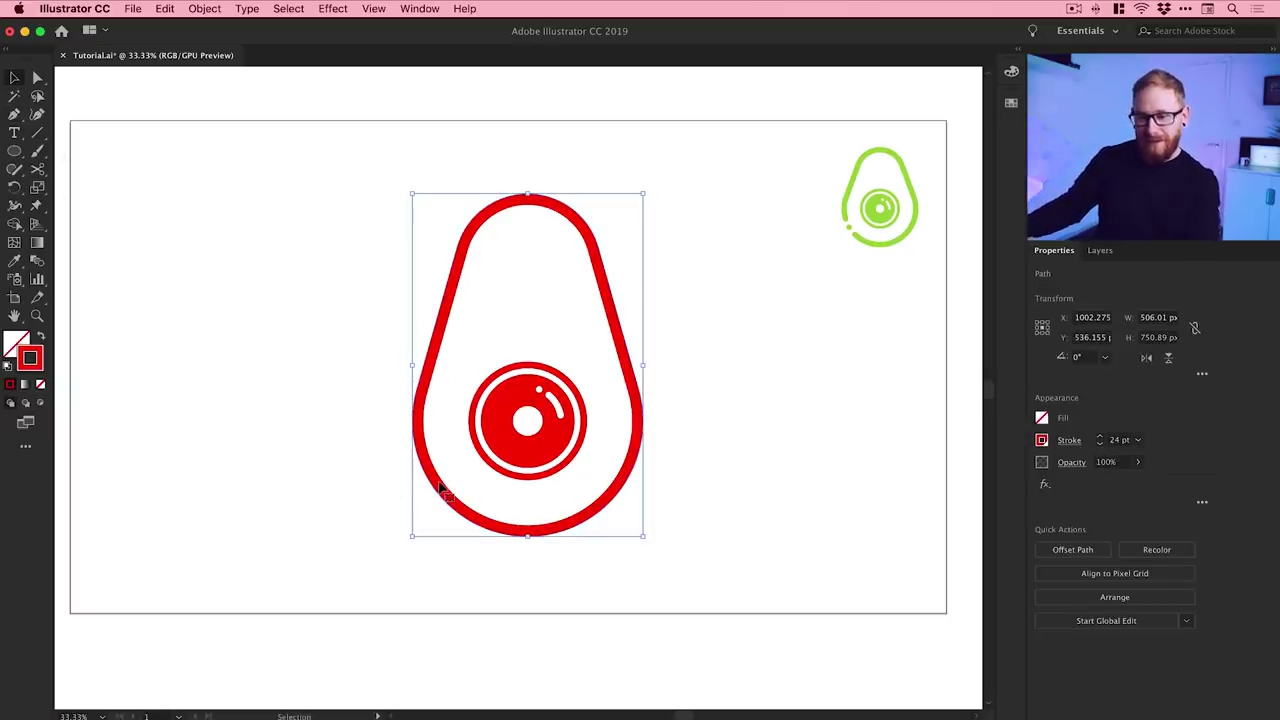
pyautogui.click(37, 169)
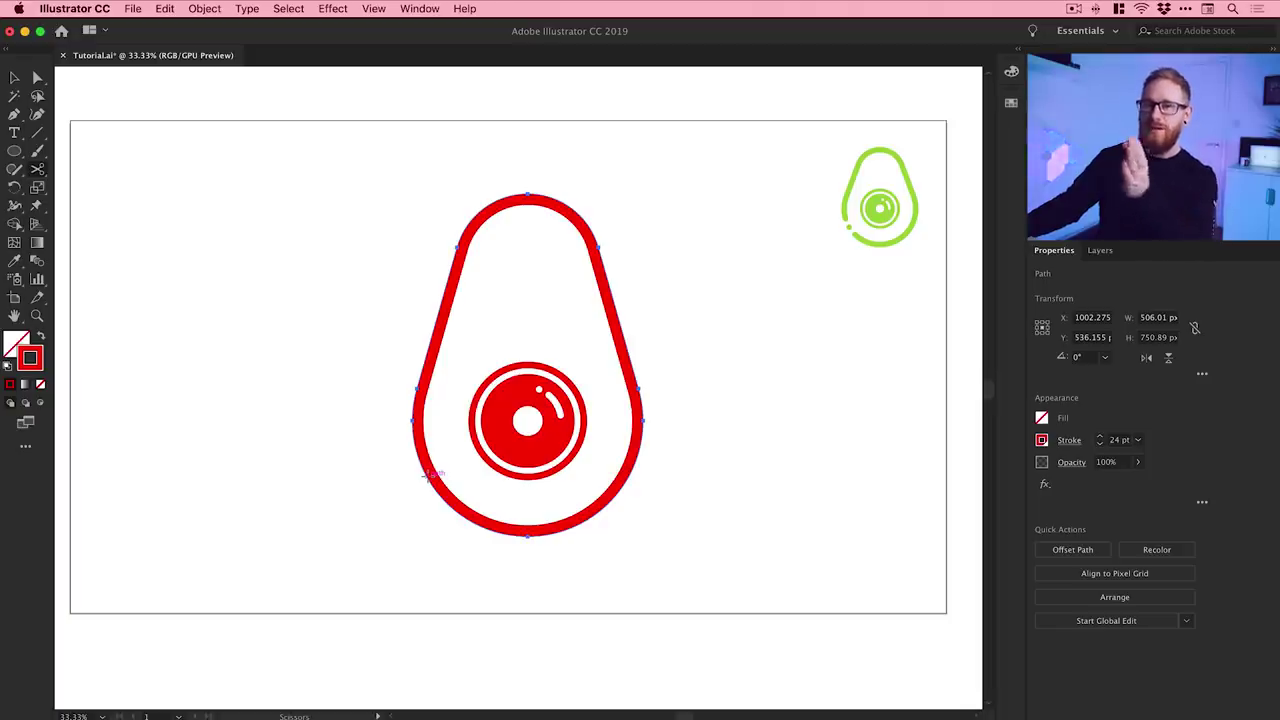
pyautogui.click(428, 475)
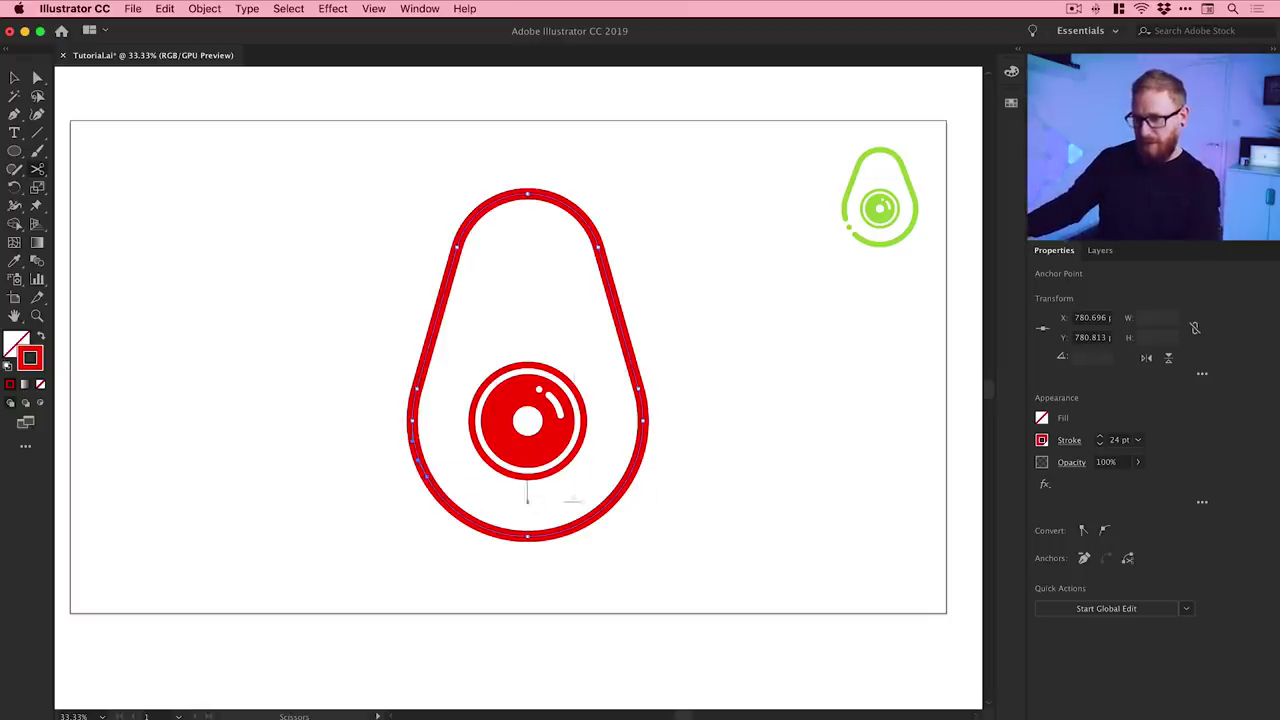
pyautogui.click(1068, 442)
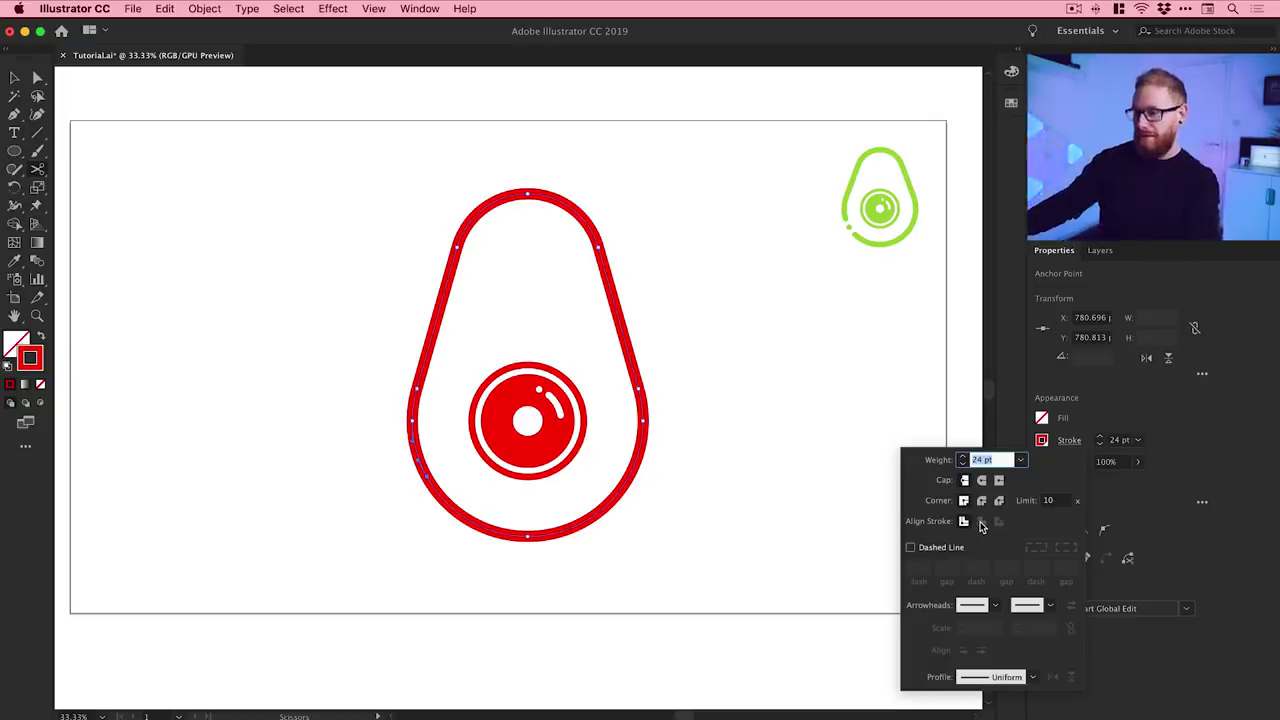
pyautogui.click(1124, 393)
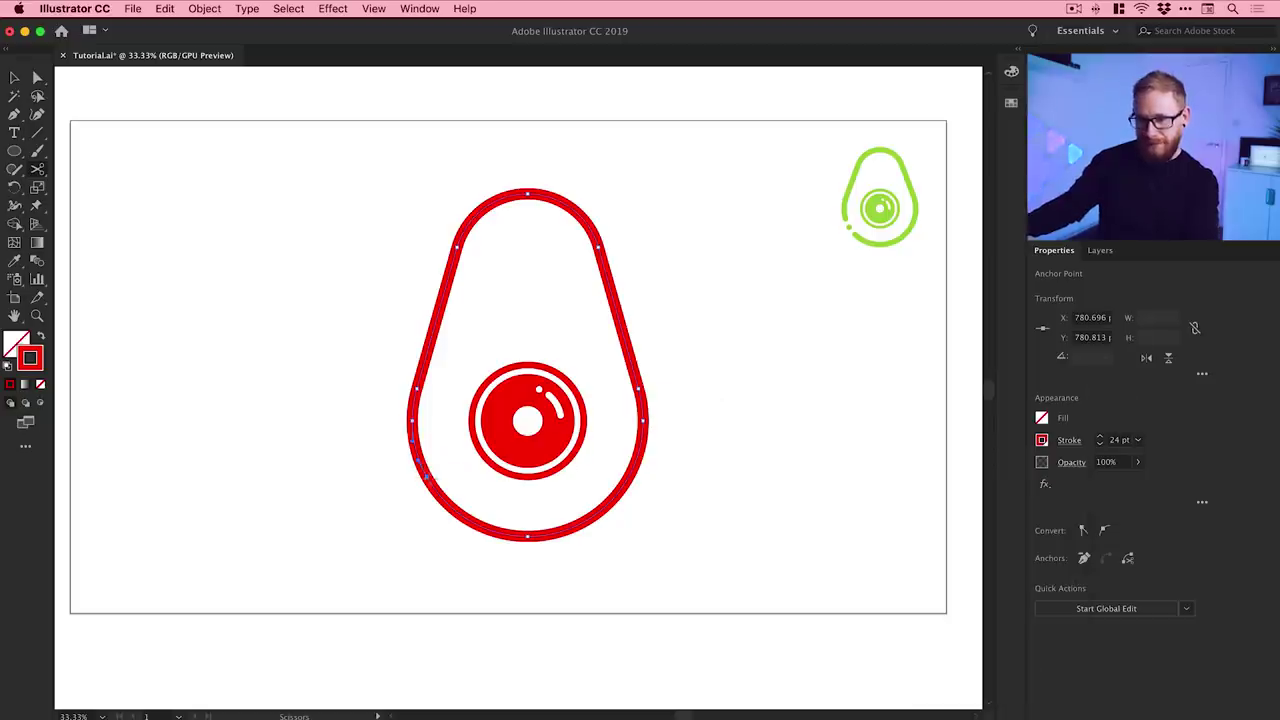
pyautogui.click(455, 507)
# Step: Delete the short segment between the two cuts to open a gap in the outline's lower-left curve
pyautogui.click(37, 78)
pyautogui.click(410, 494)
pyautogui.scroll(5, 410, 494)
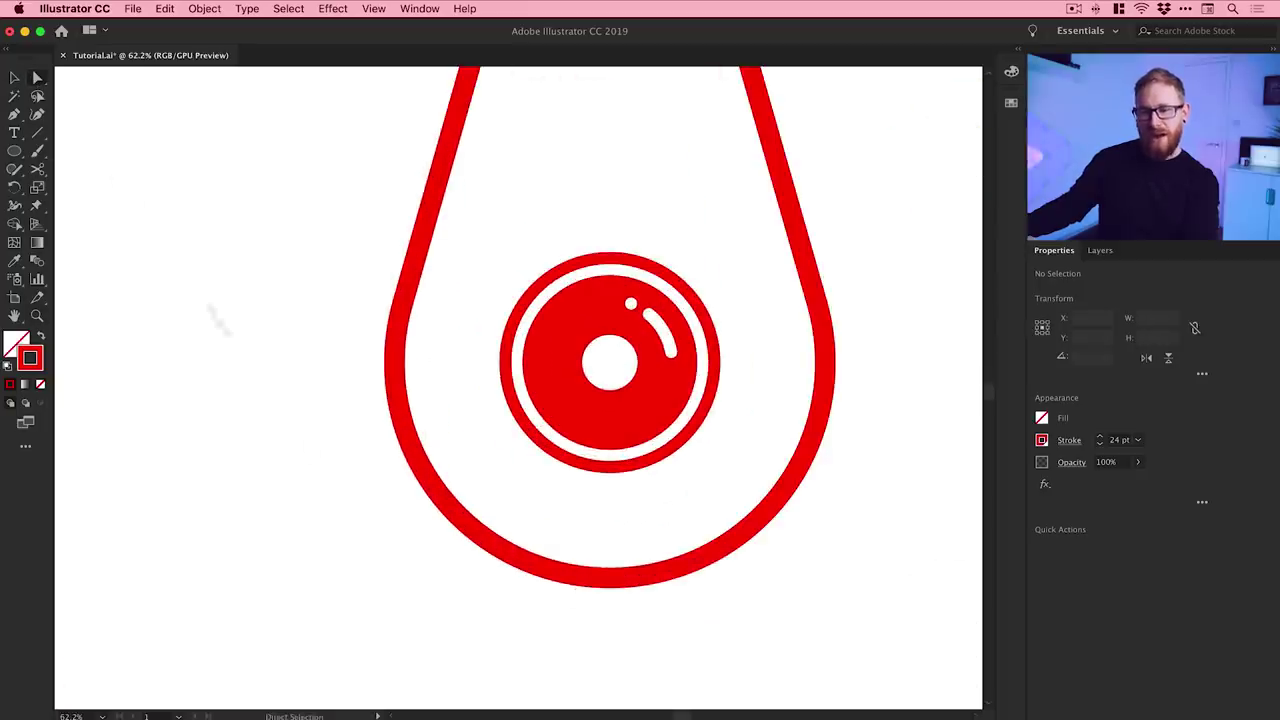
pyautogui.click(451, 503)
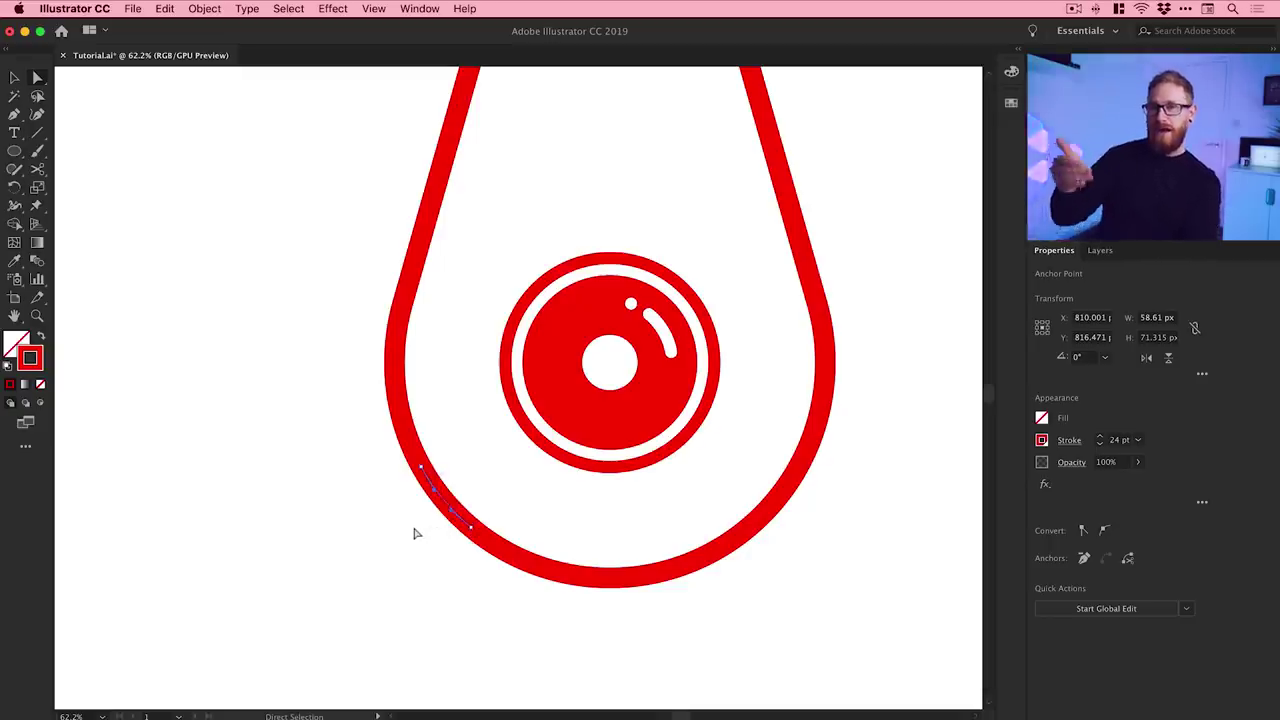
pyautogui.press('Delete')
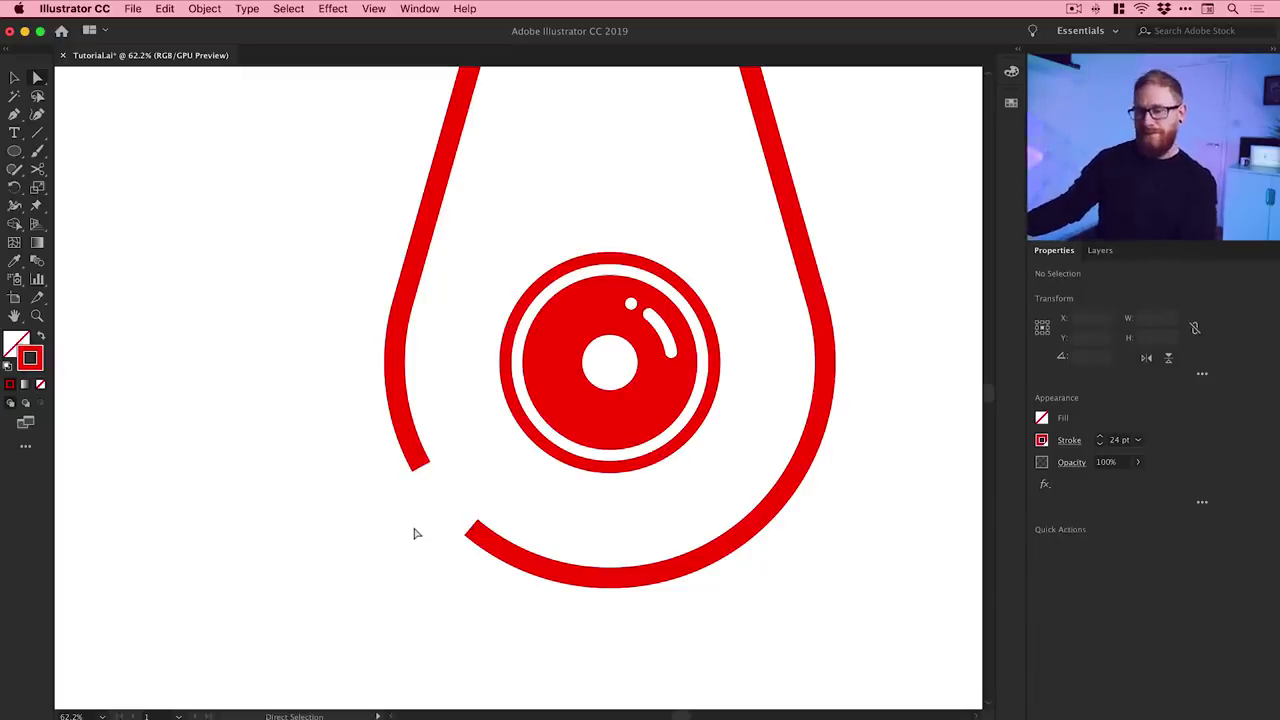
# Step: Apply round caps to the open ends of the red avocado outline
pyautogui.hscroll(3, 414, 528)
pyautogui.press('v')
pyautogui.click(409, 552)
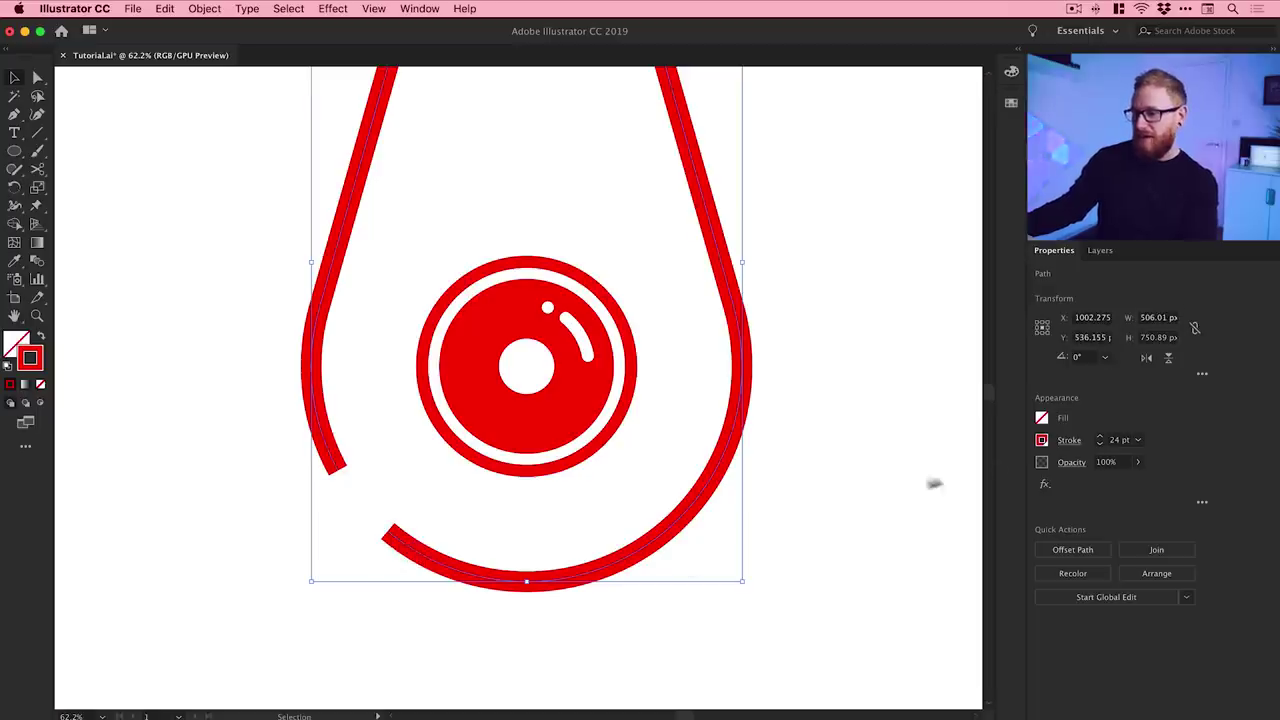
pyautogui.click(1069, 441)
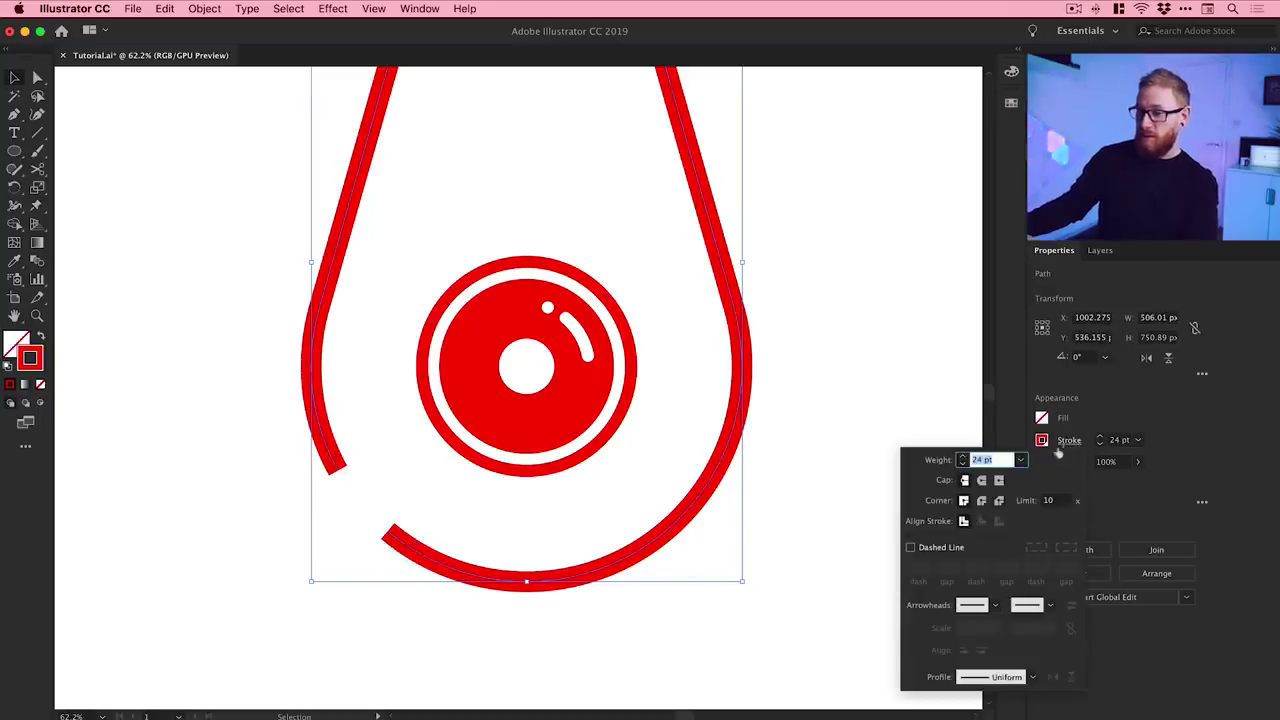
pyautogui.click(982, 481)
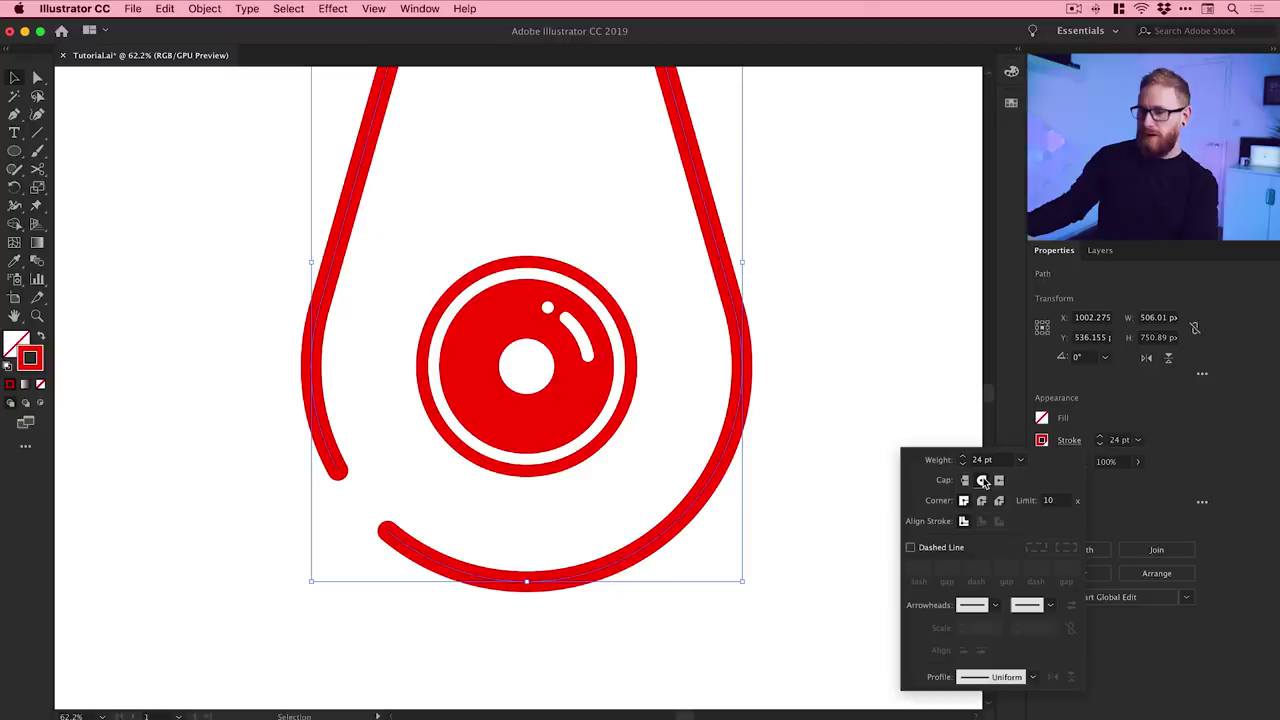
pyautogui.click(894, 396)
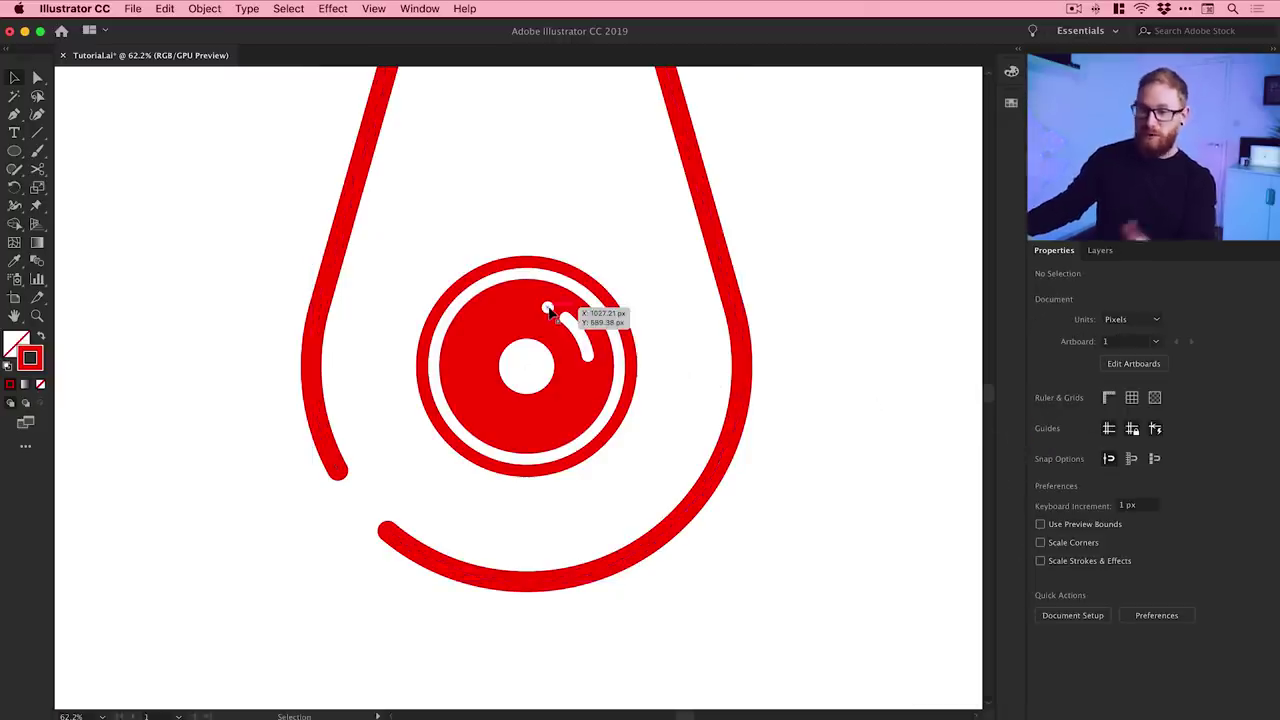
# Step: Duplicate the white highlight dot into the middle of the outline's gap and give the copy the outline's red 24 pt stroke with the Eyedropper
pyautogui.moveTo(548, 310); pyautogui.dragTo(360, 510)
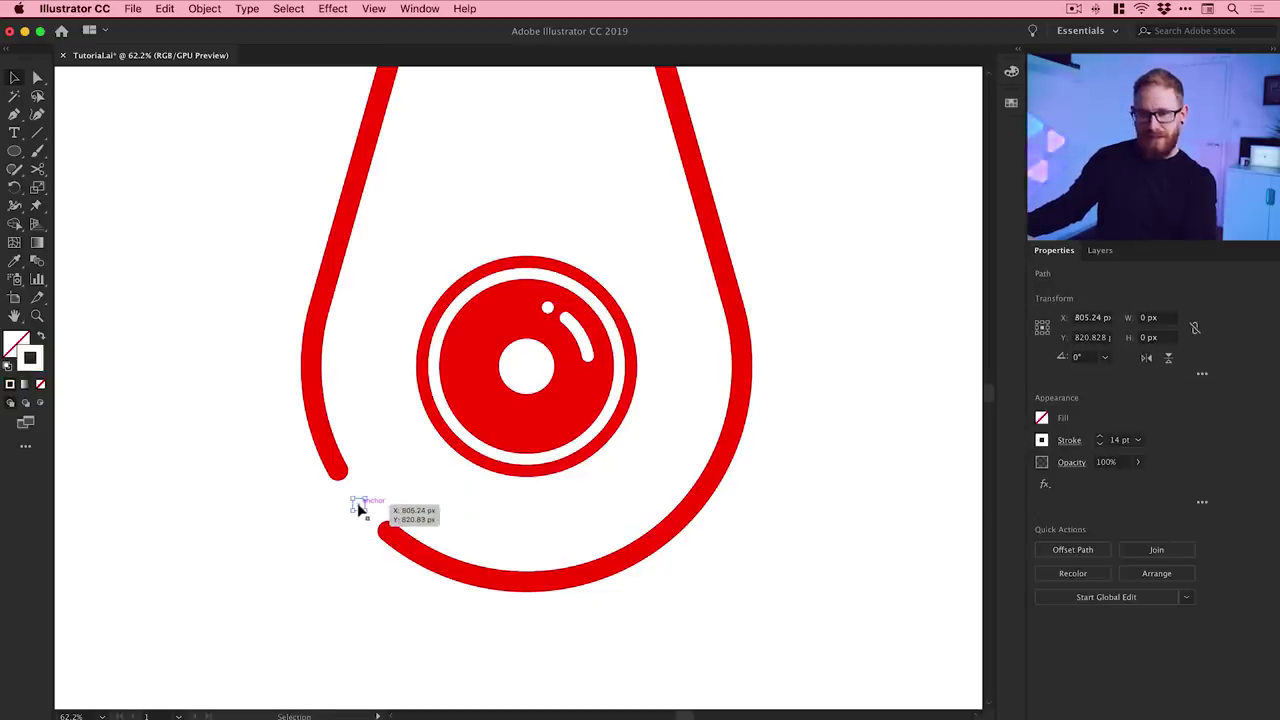
pyautogui.click(14, 262)
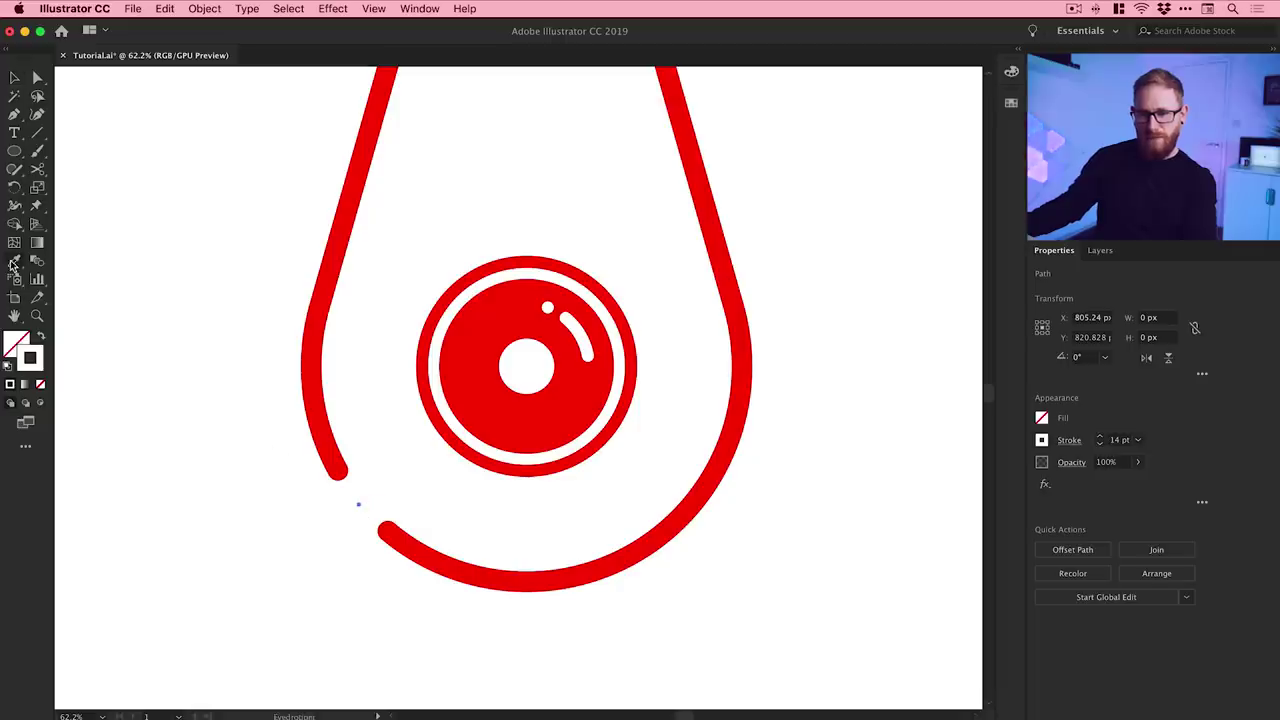
pyautogui.click(325, 429)
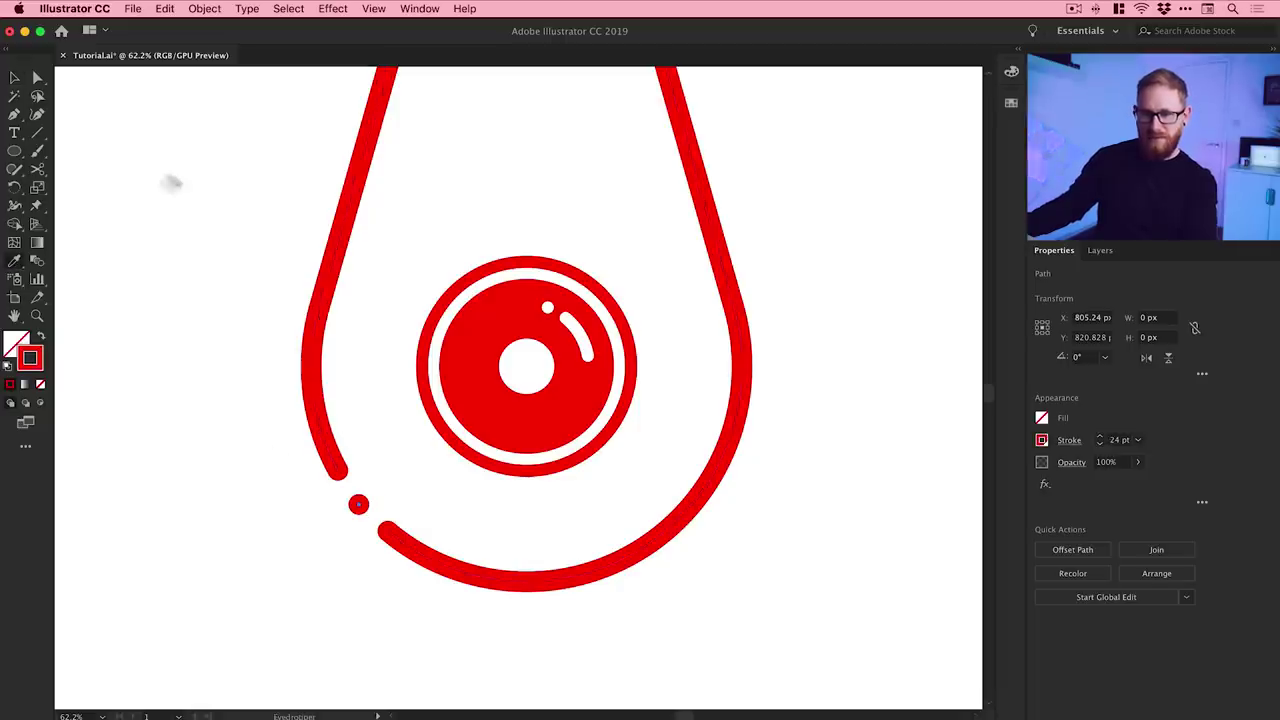
pyautogui.click(14, 78)
pyautogui.click(252, 330)
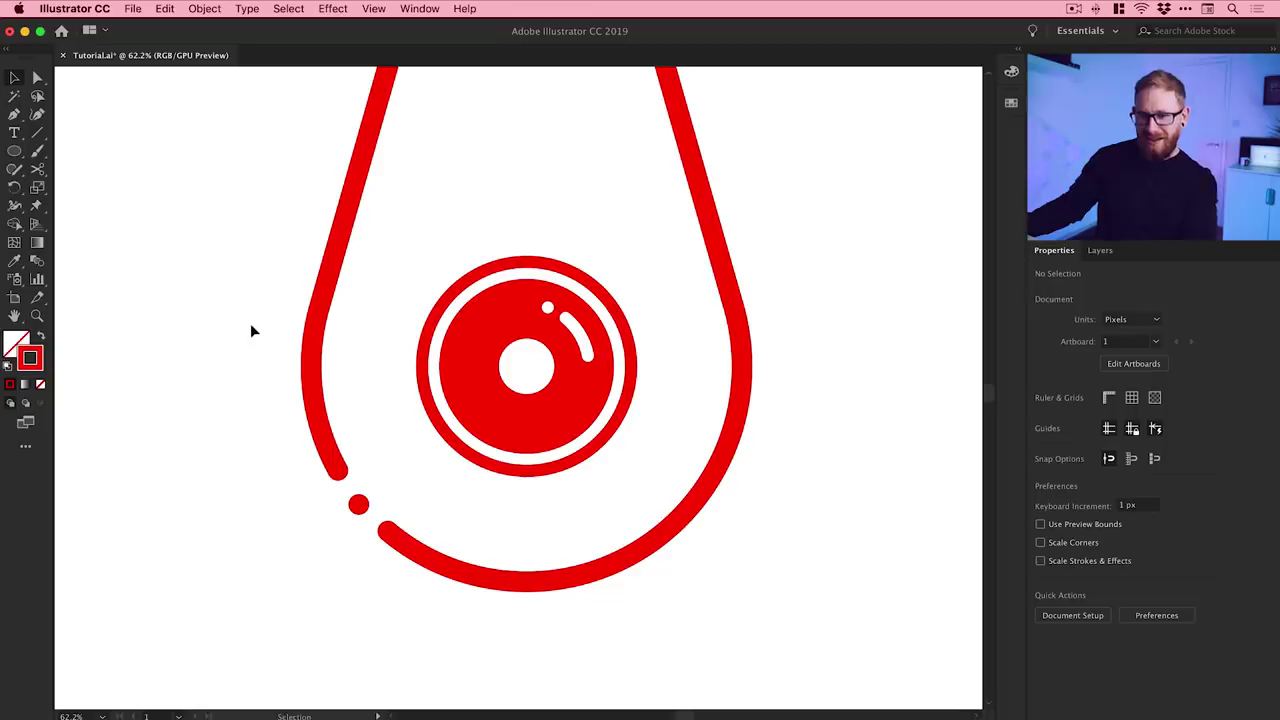
# Step: Examine the red dot's spacing within the outline's gap up close, and compare the whole logo with the green reference
pyautogui.press('z')
pyautogui.moveTo(357, 503); pyautogui.dragTo(583, 659)
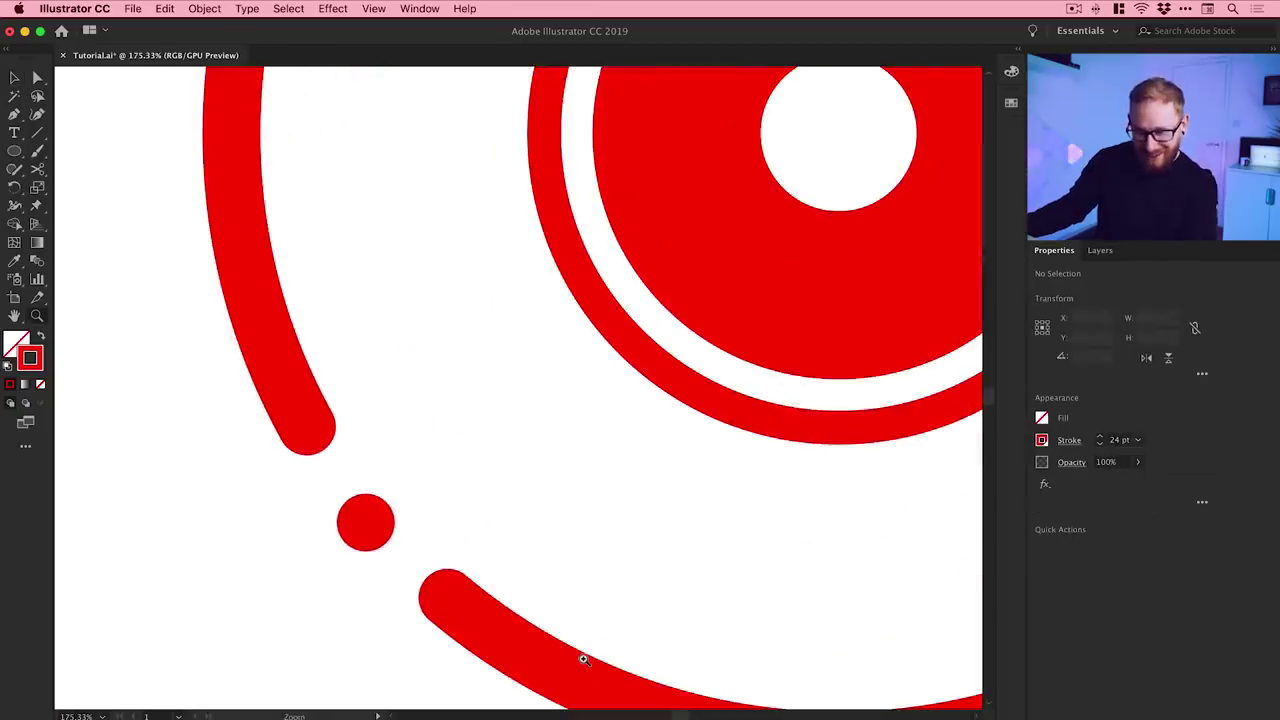
pyautogui.press('a')
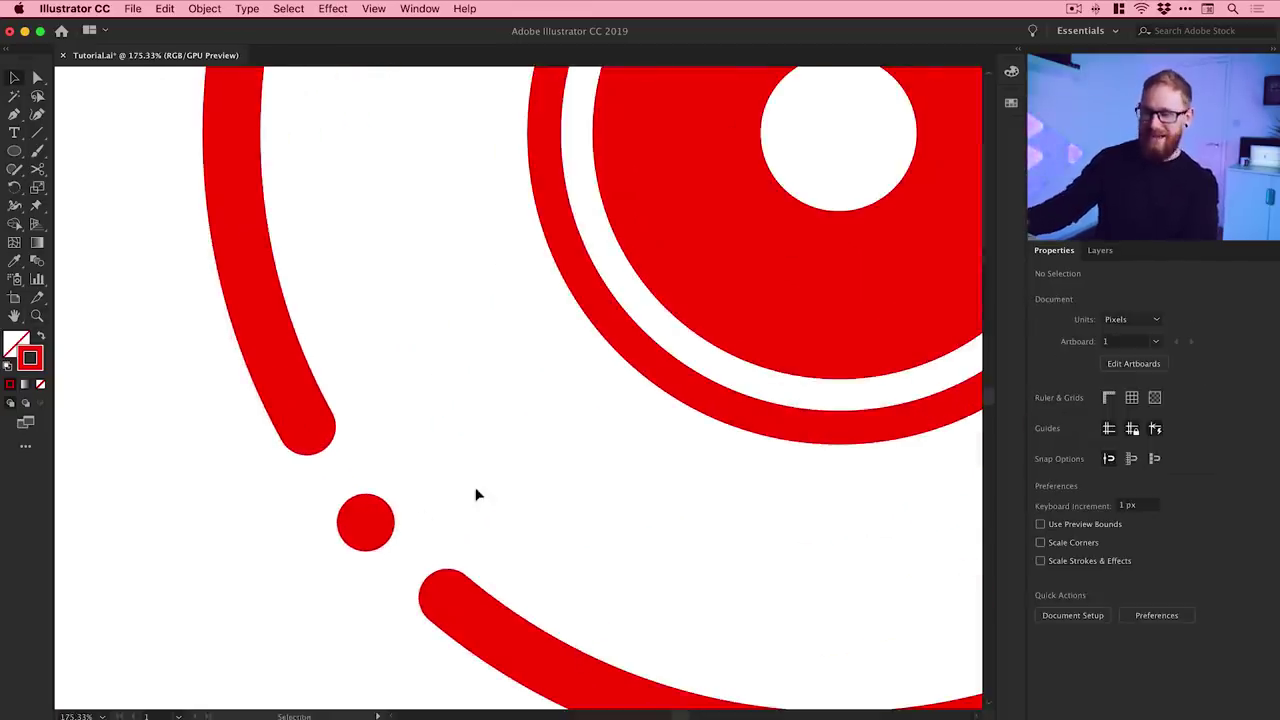
pyautogui.scroll(-6, 477, 494)
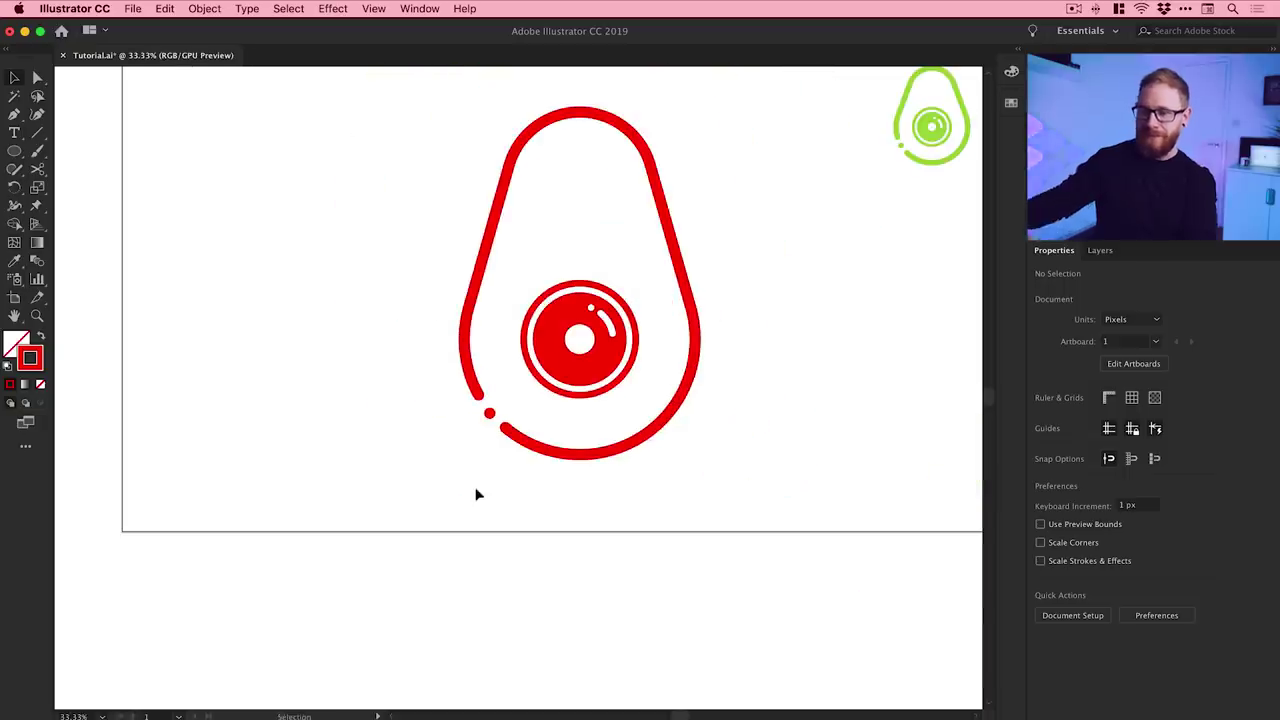
pyautogui.scroll(3, 475, 484)
pyautogui.hscroll(3, 475, 484)
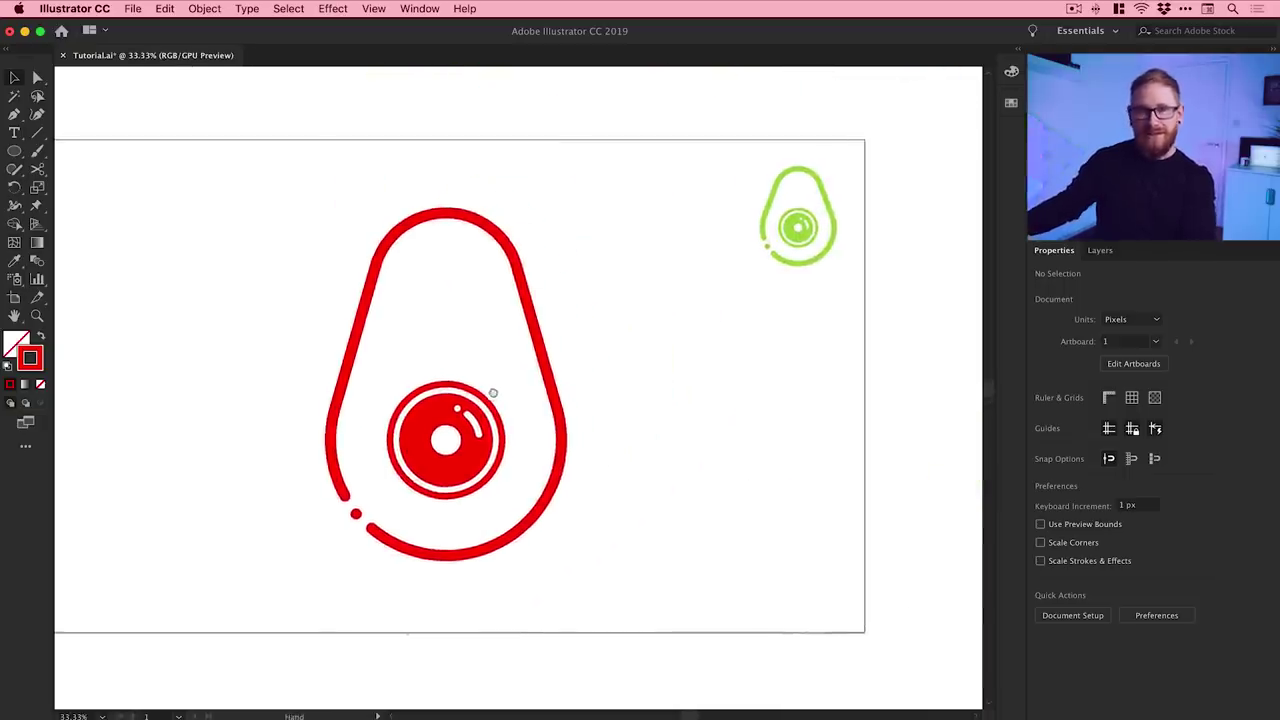
pyautogui.moveTo(637, 374); pyautogui.dragTo(623, 397)
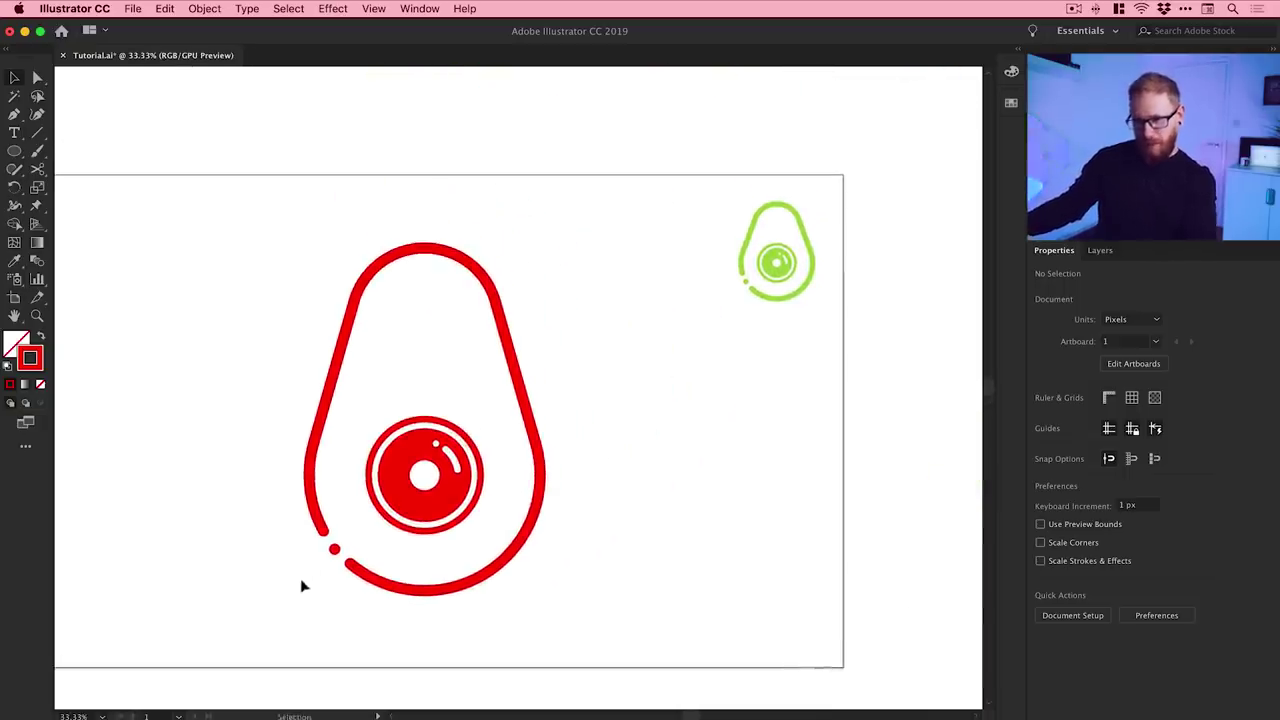
# Step: Thicken the stroke of the avocado outline and the red gap dot together to 28 pt
pyautogui.moveTo(348, 537)
pyautogui.mouseDown()
pyautogui.moveTo(357, 523)
pyautogui.moveTo(335, 552)
pyautogui.mouseUp()
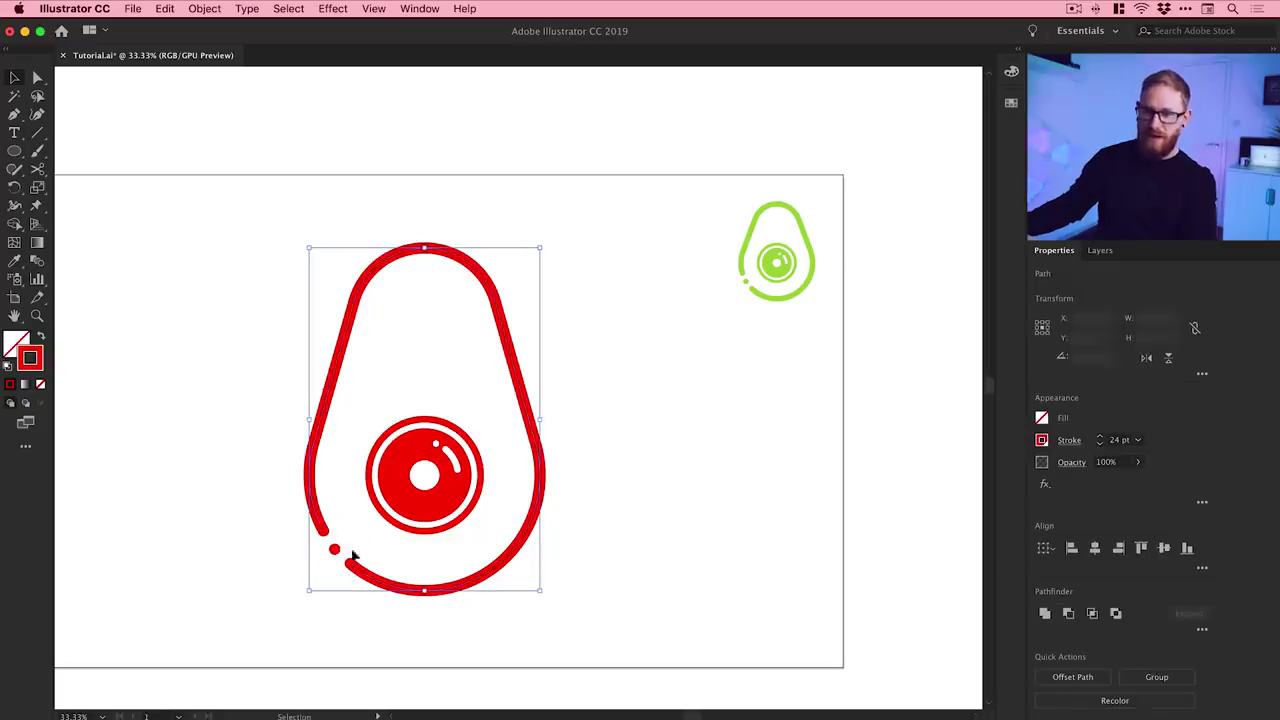
pyautogui.click(1101, 437)
pyautogui.click(1101, 437)
pyautogui.click(1101, 437)
pyautogui.click(1101, 437)
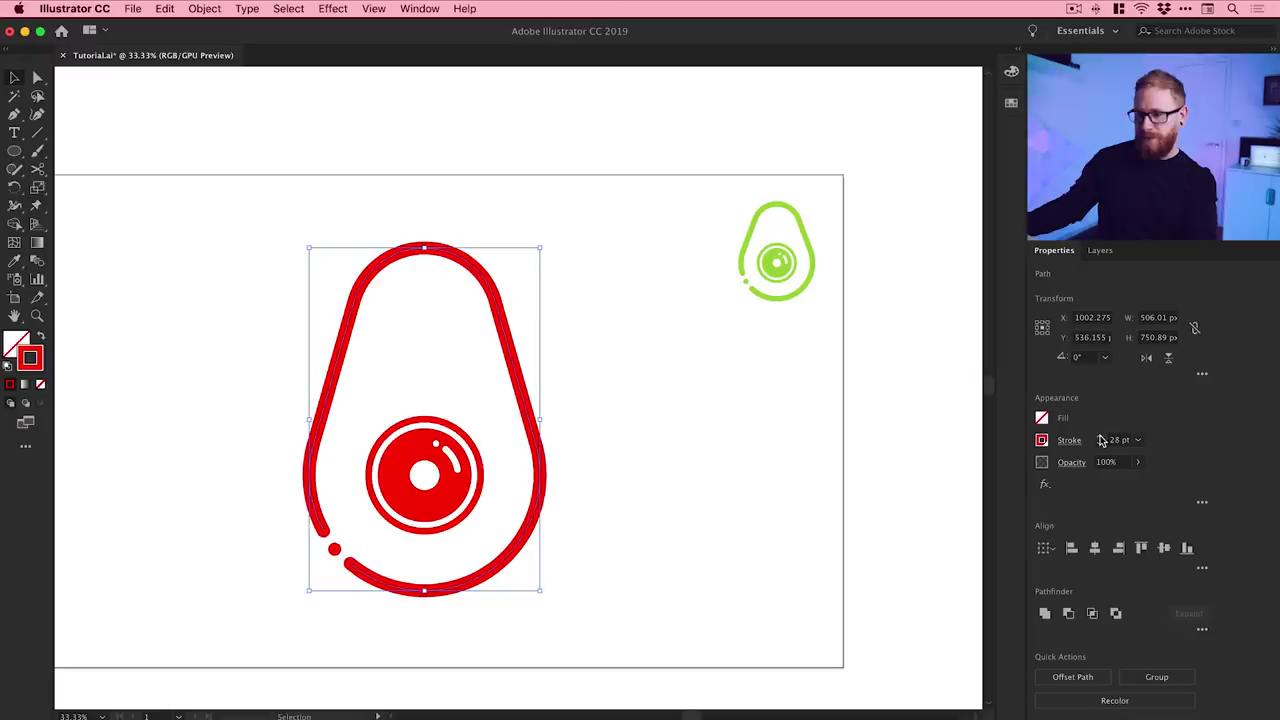
pyautogui.click(682, 450)
pyautogui.moveTo(680, 449); pyautogui.dragTo(666, 480)
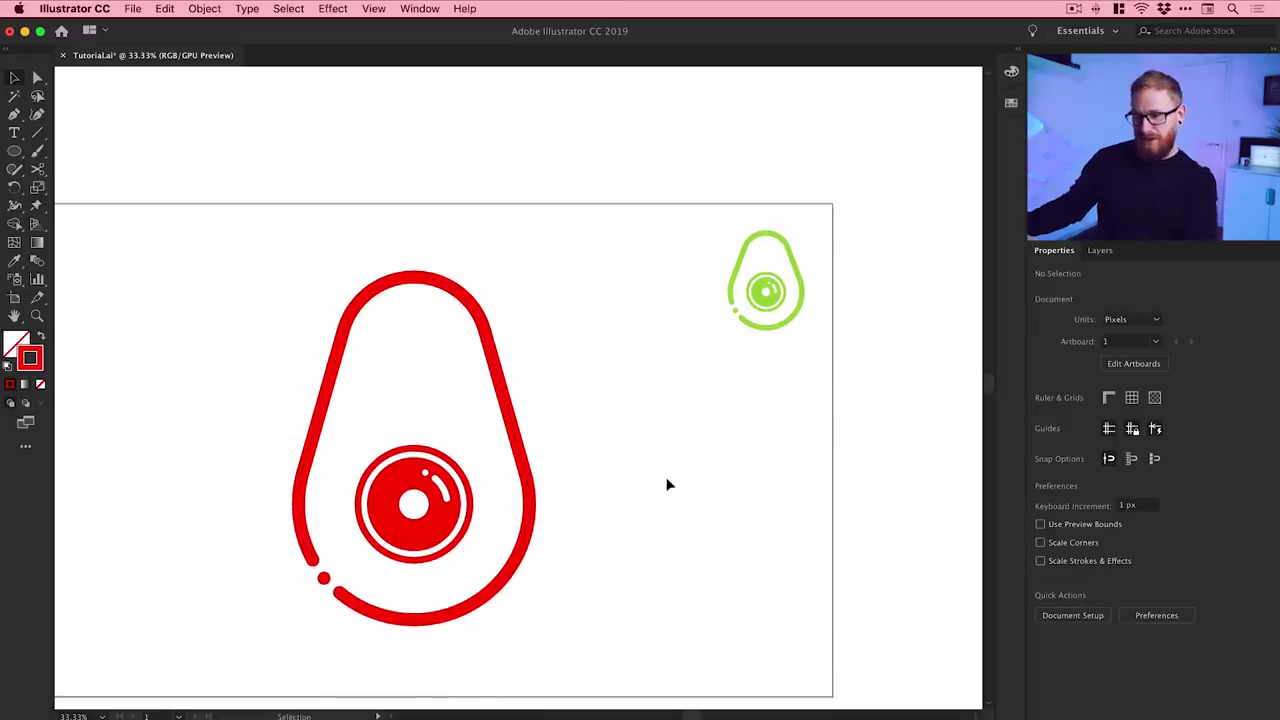
# Step: Copy the hex colour code a1d640 from the green reference logo's fill
pyautogui.click(731, 290)
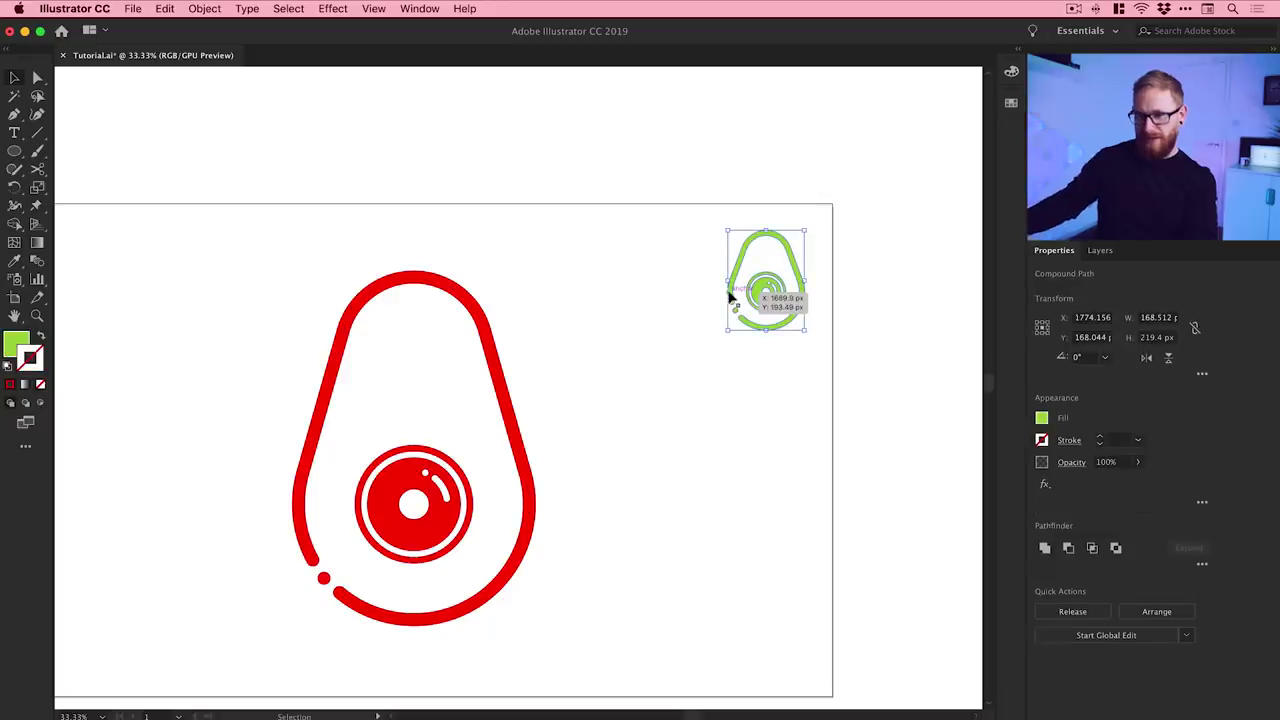
pyautogui.doubleClick(14, 342)
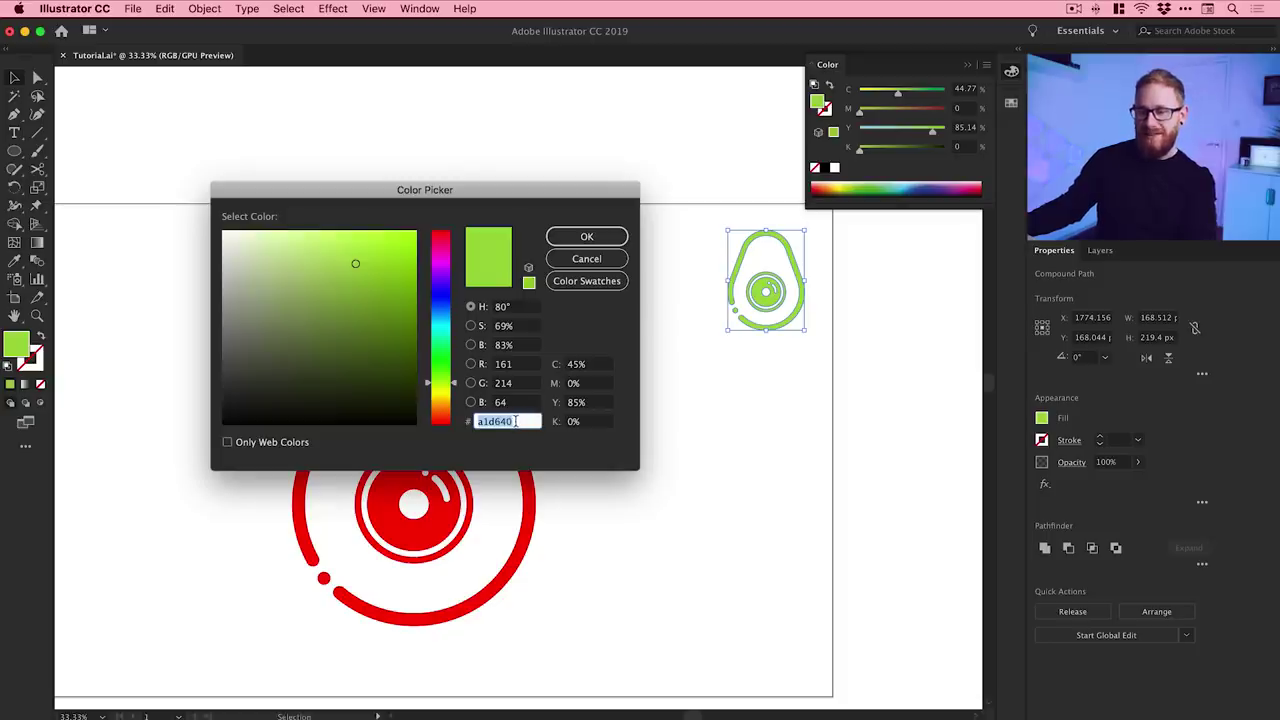
pyautogui.click(165, 8)
pyautogui.click(166, 8)
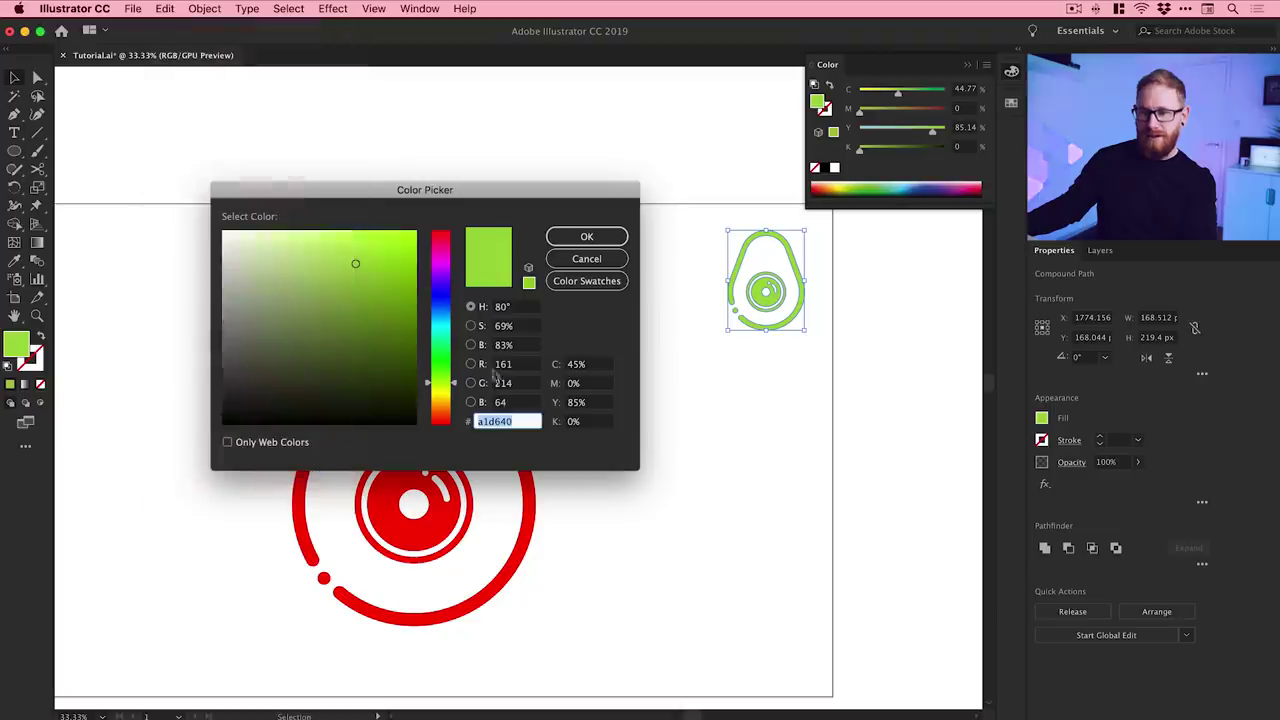
pyautogui.click(165, 8)
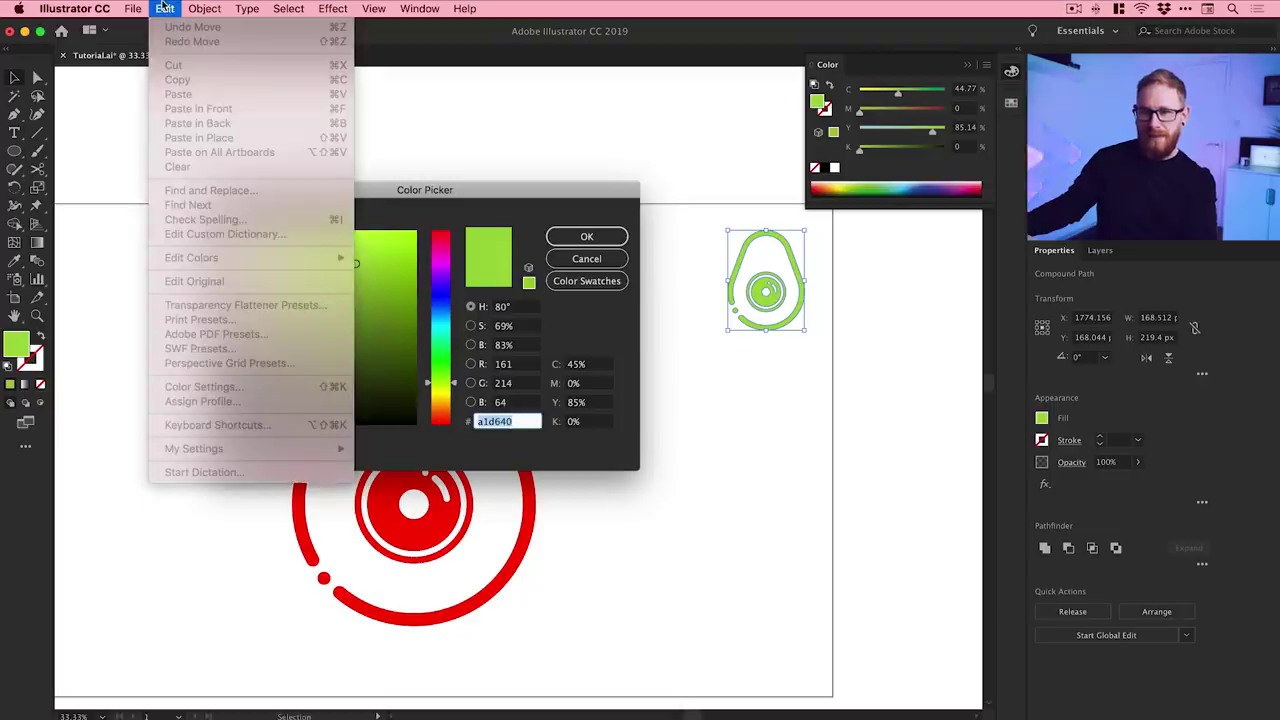
pyautogui.click(165, 8)
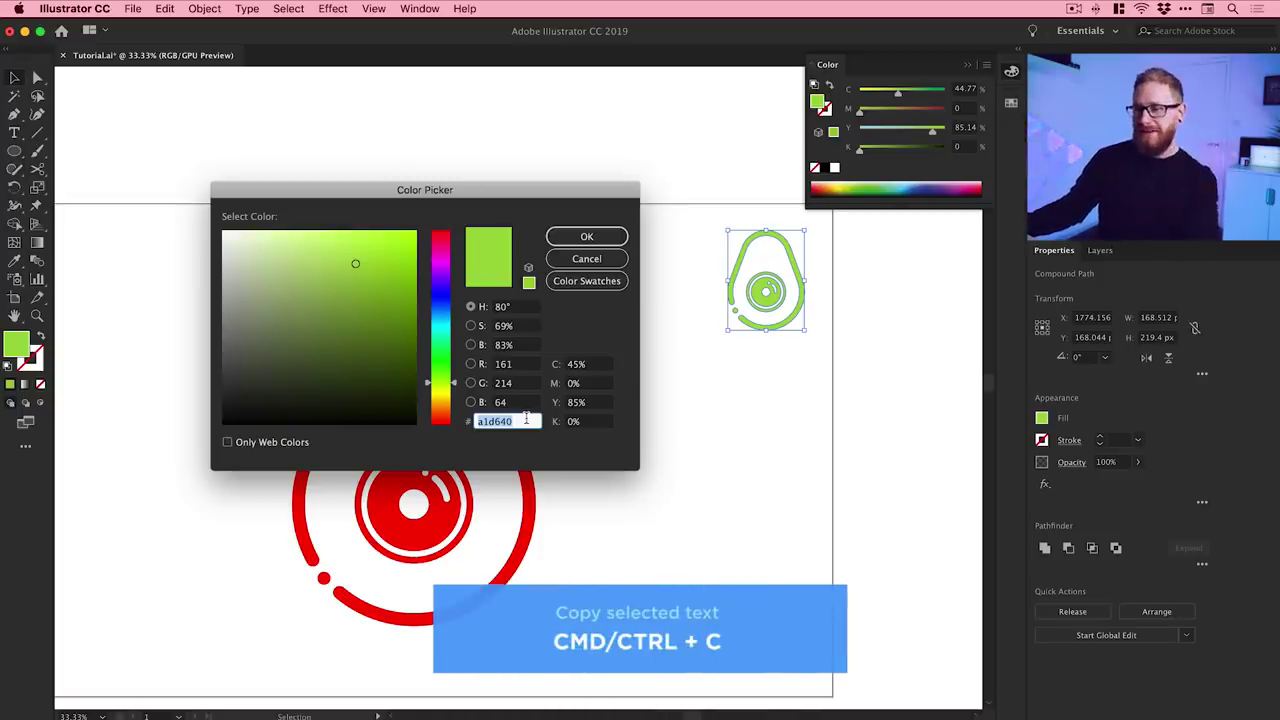
pyautogui.click(587, 237)
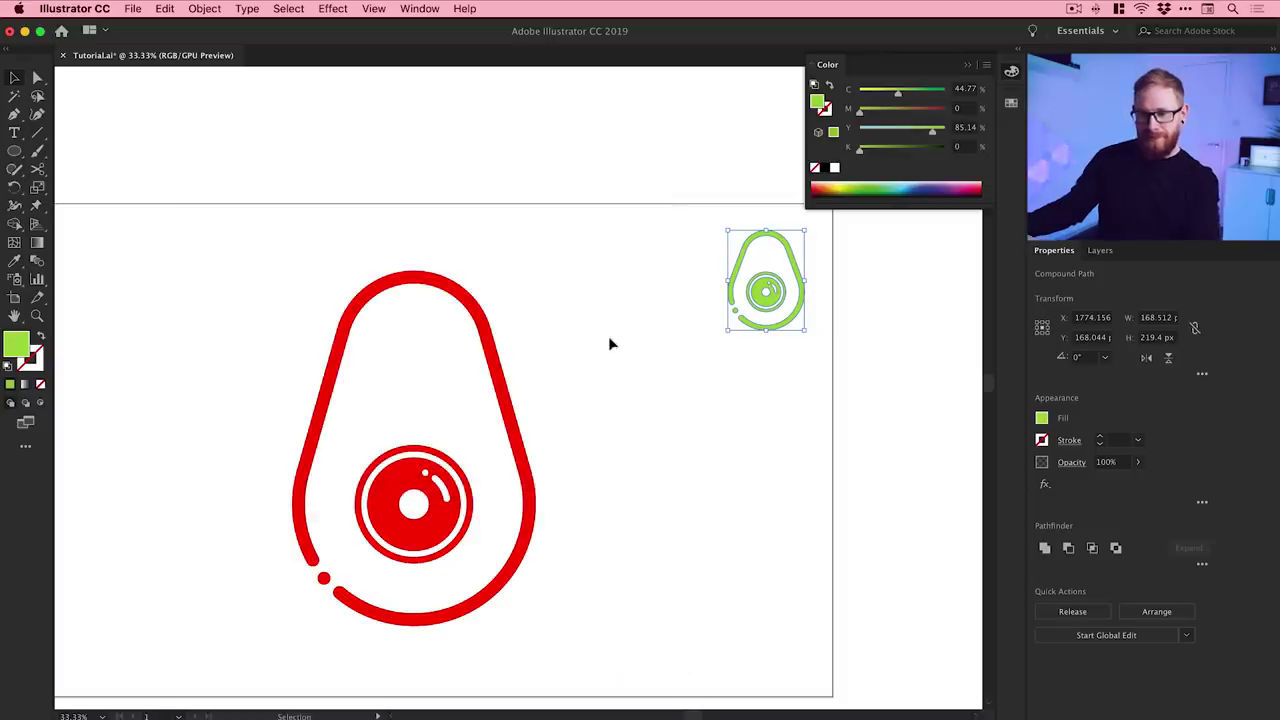
# Step: Save the reference logo's green as a new global process swatch, R=161 G=214 B=64
pyautogui.click(1009, 104)
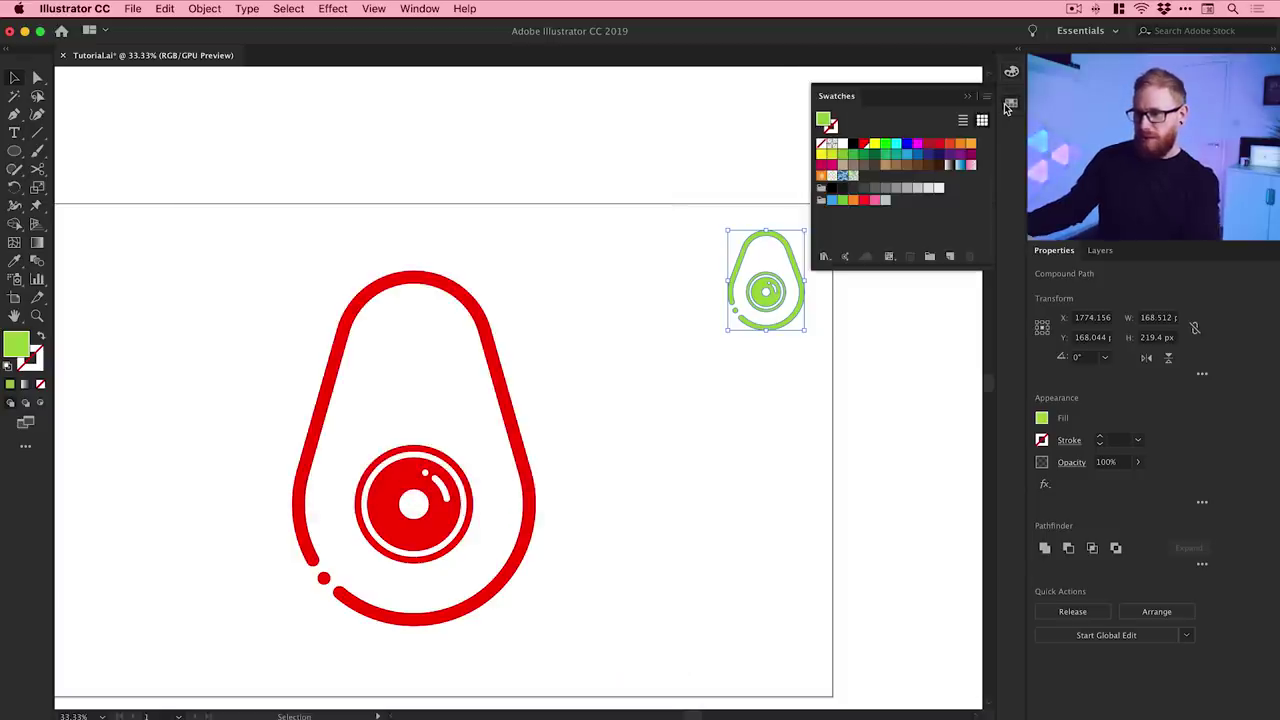
pyautogui.click(950, 258)
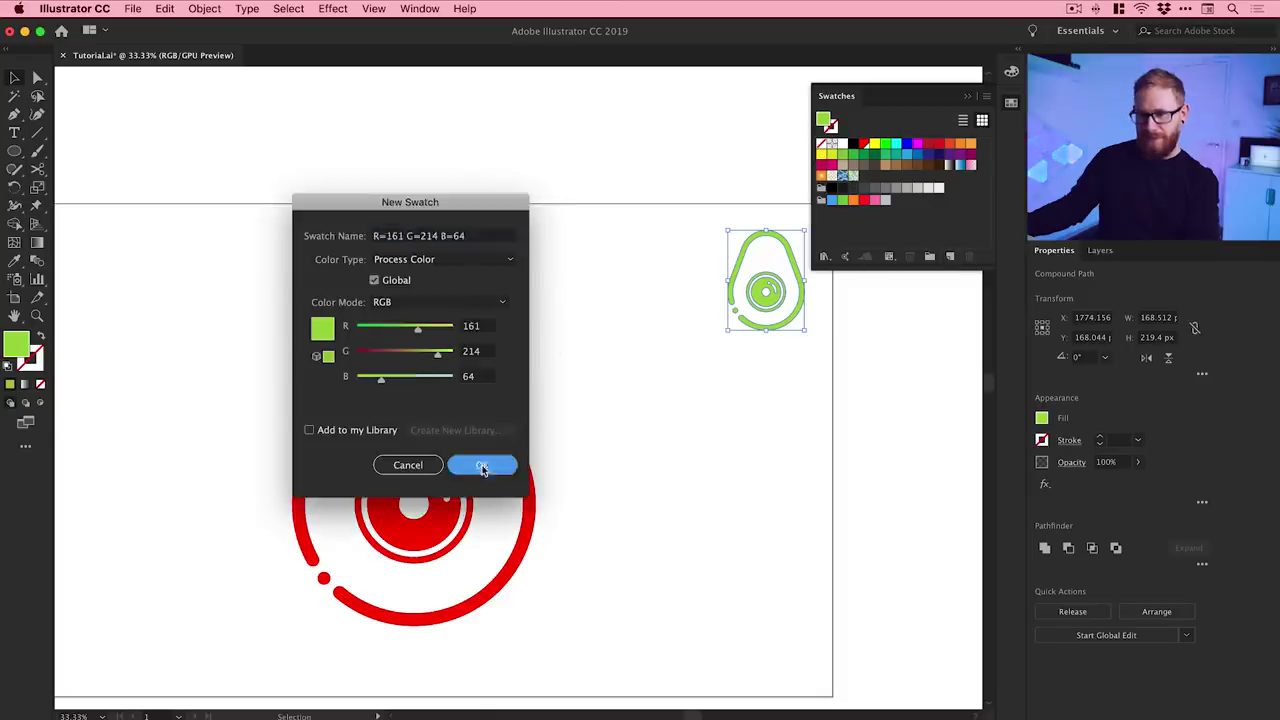
pyautogui.click(479, 464)
# Step: Place a green rectangle of about 892 by 1021 px behind the logo to check its see-through areas, and delete the rectangle
pyautogui.moveTo(577, 288); pyautogui.dragTo(262, 659)
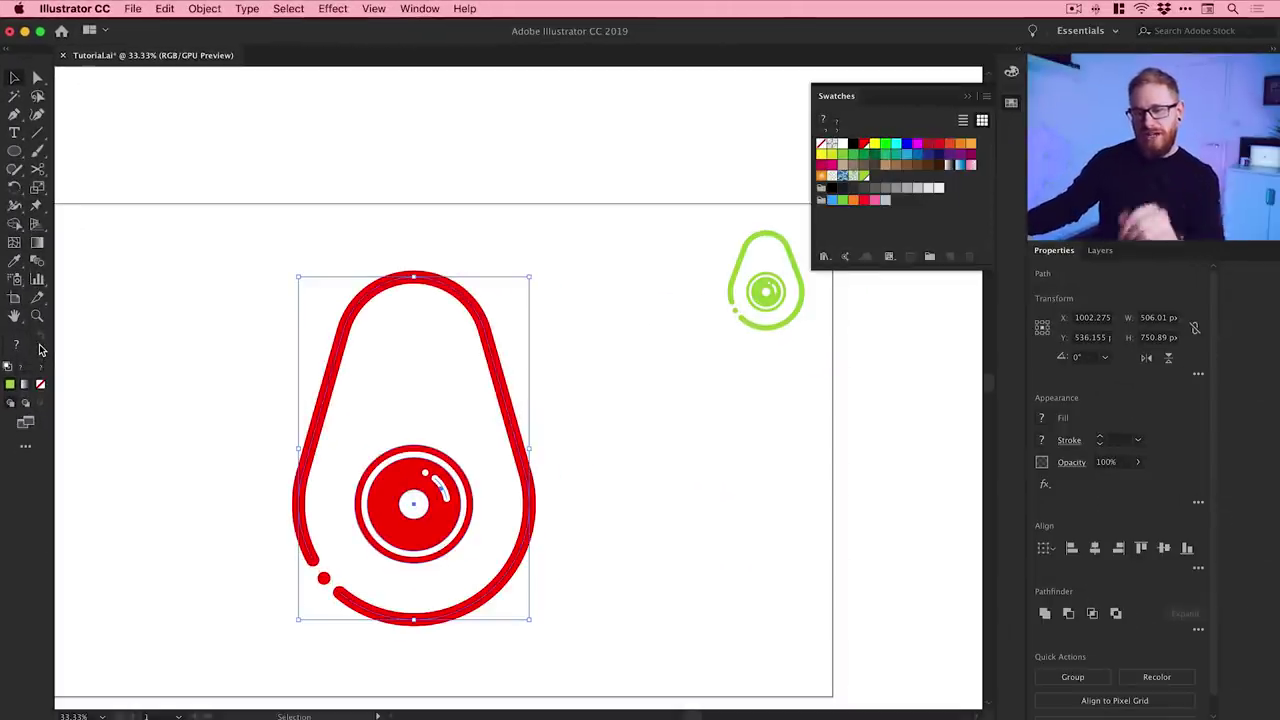
pyautogui.click(14, 151)
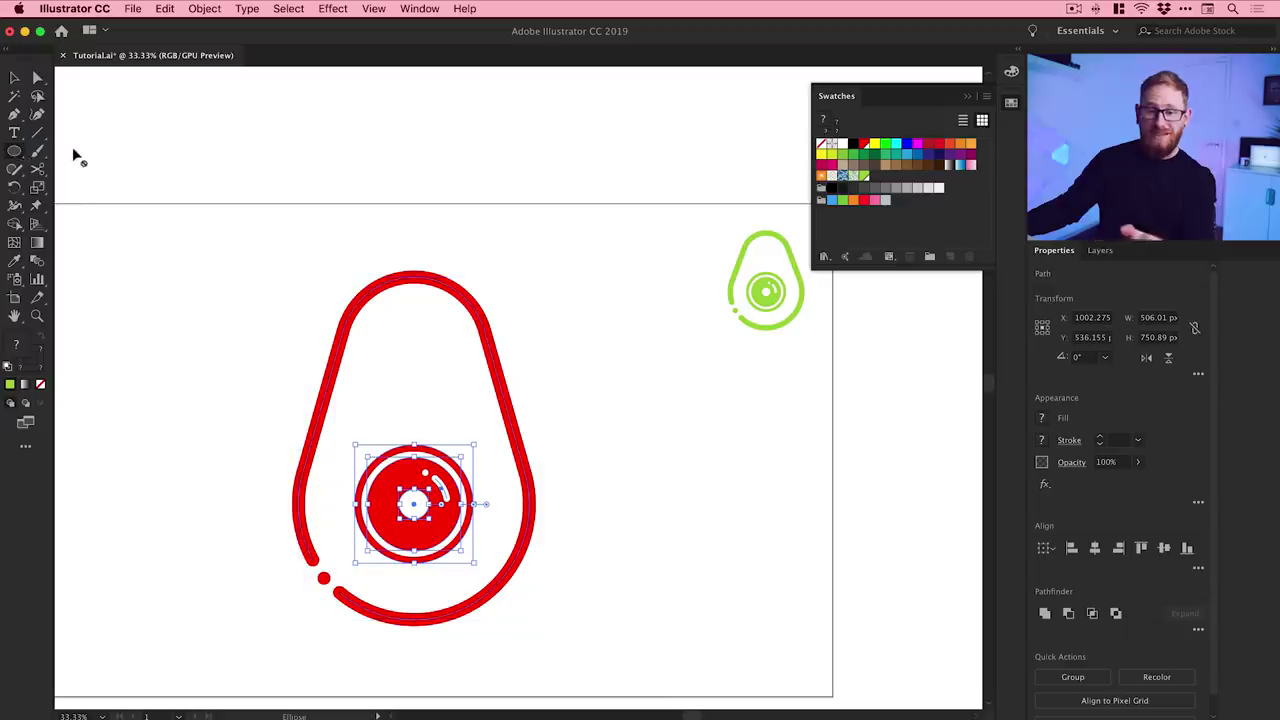
pyautogui.moveTo(12, 151); pyautogui.dragTo(66, 150)
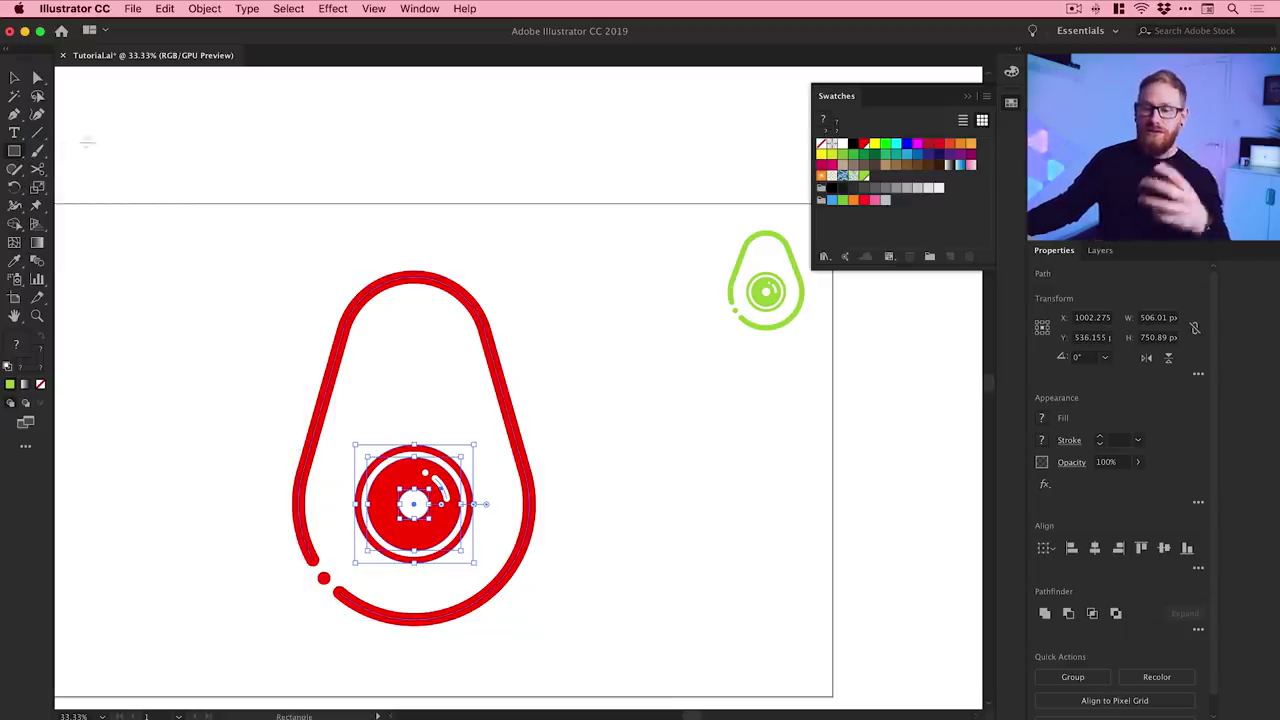
pyautogui.moveTo(204, 213); pyautogui.dragTo(611, 580)
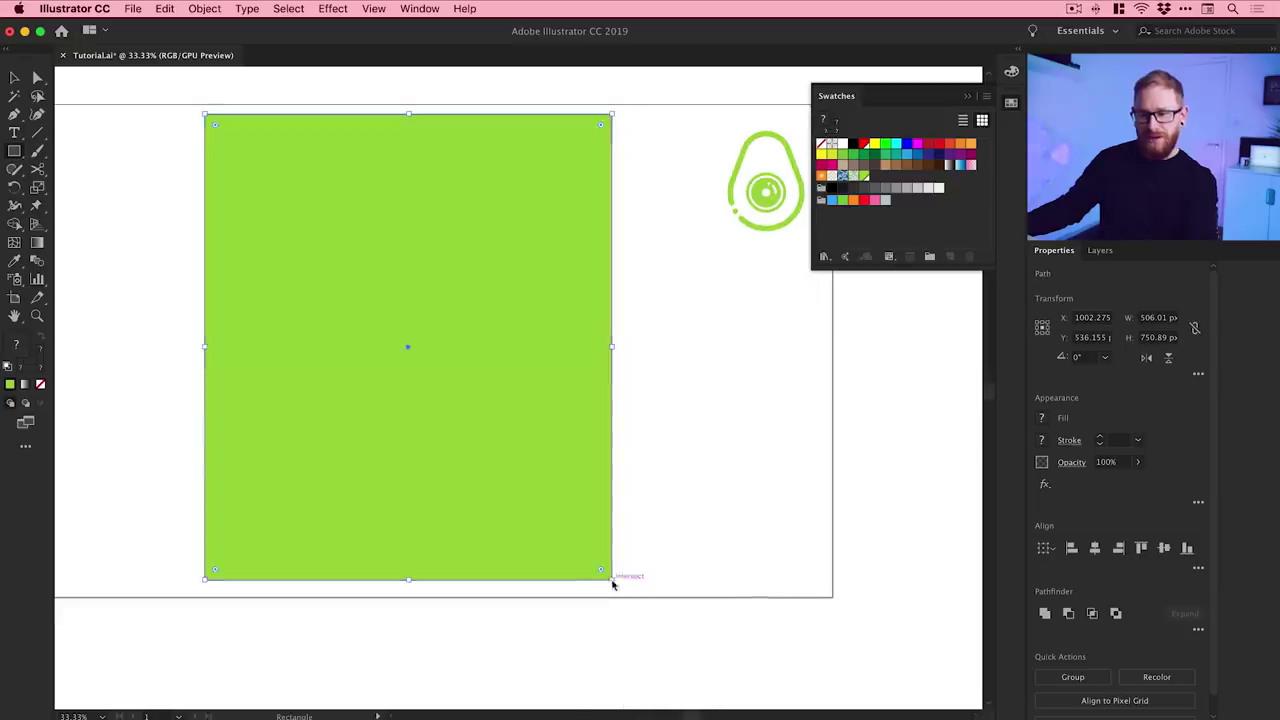
pyautogui.press('super+shift+bracketleft')
pyautogui.press('super+0')
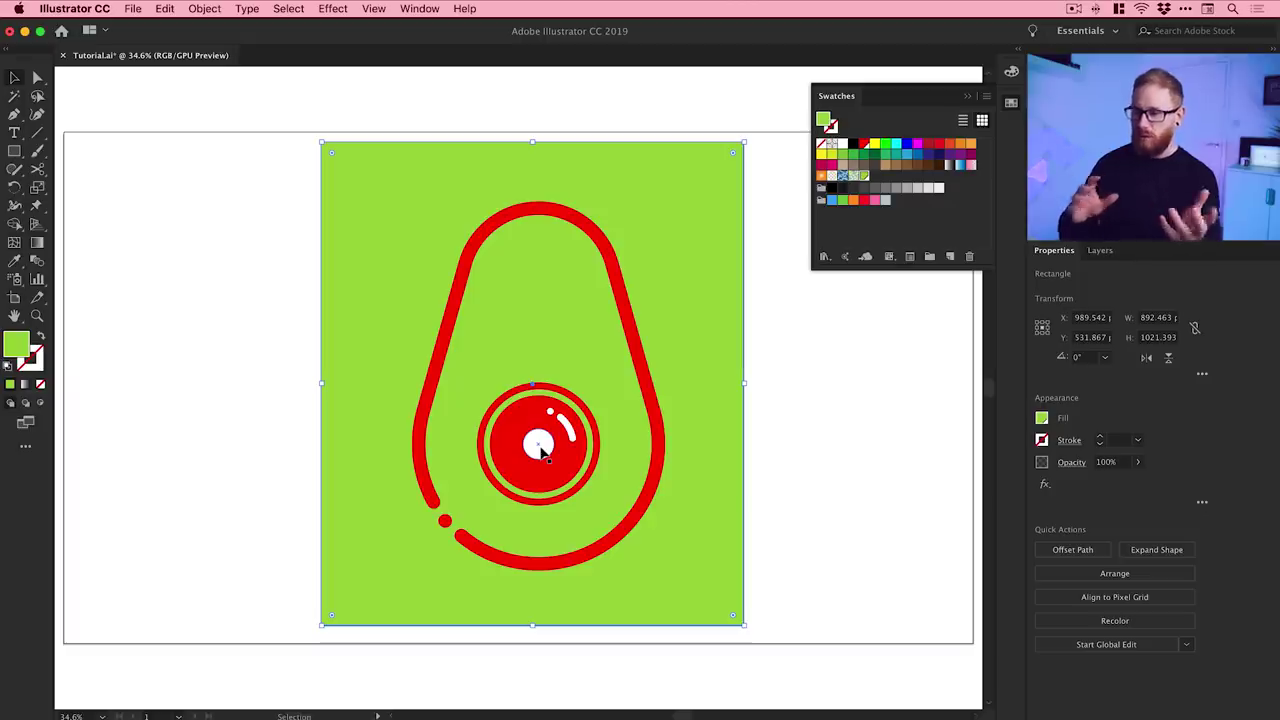
pyautogui.press('Delete')
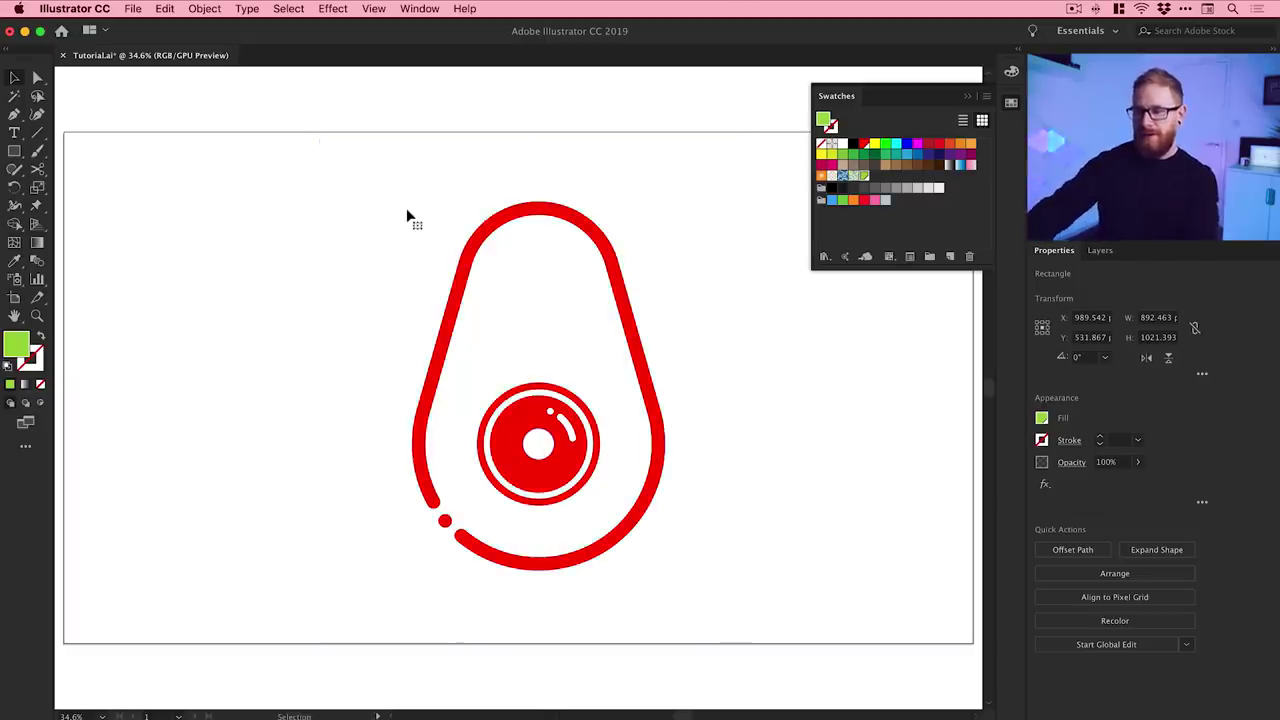
# Step: Expand the appearance of all the avocado logo artwork, and expand its fills and strokes into solid shapes
pyautogui.moveTo(488, 217); pyautogui.dragTo(443, 250)
pyautogui.moveTo(340, 211); pyautogui.dragTo(663, 634)
pyautogui.click(205, 8)
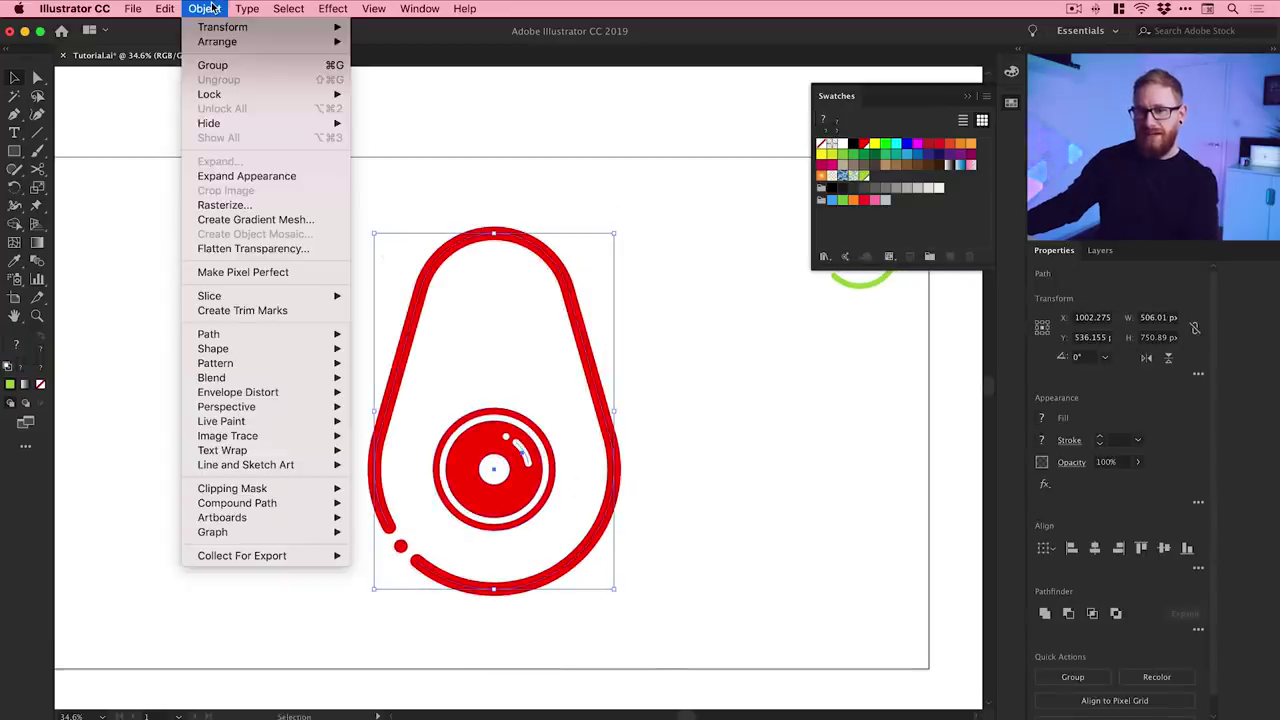
pyautogui.click(232, 176)
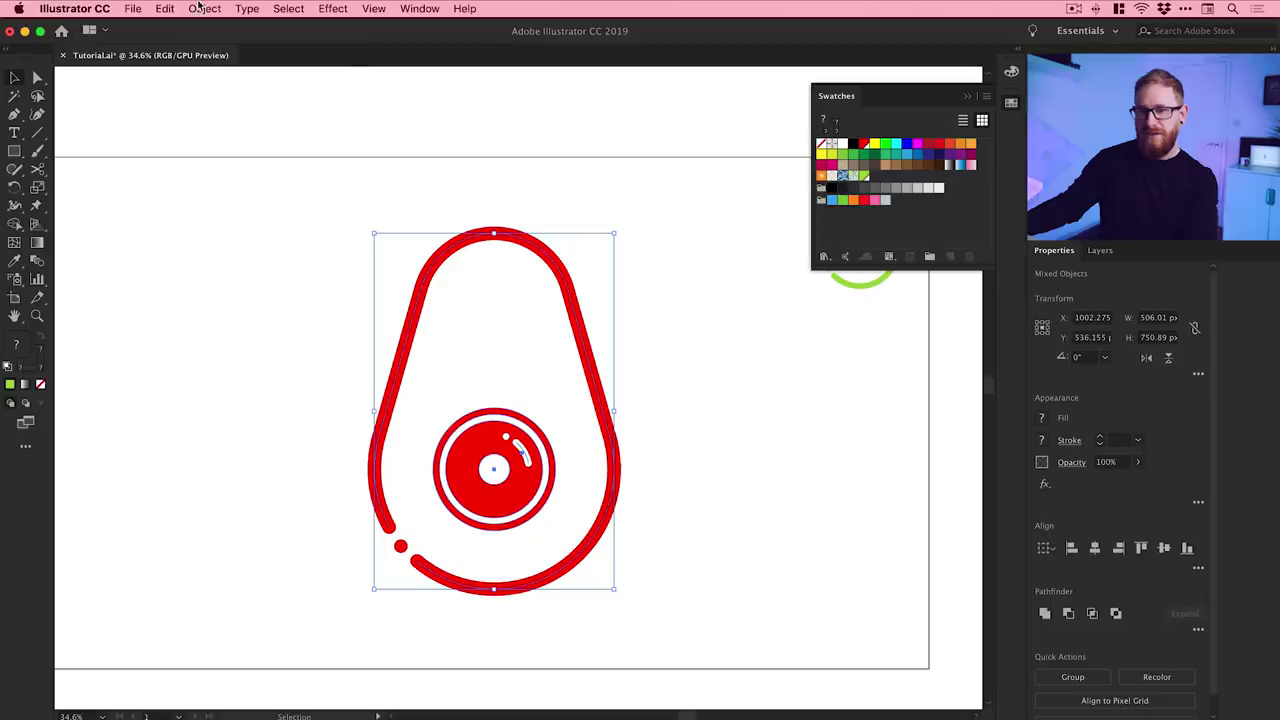
pyautogui.click(205, 8)
pyautogui.click(222, 161)
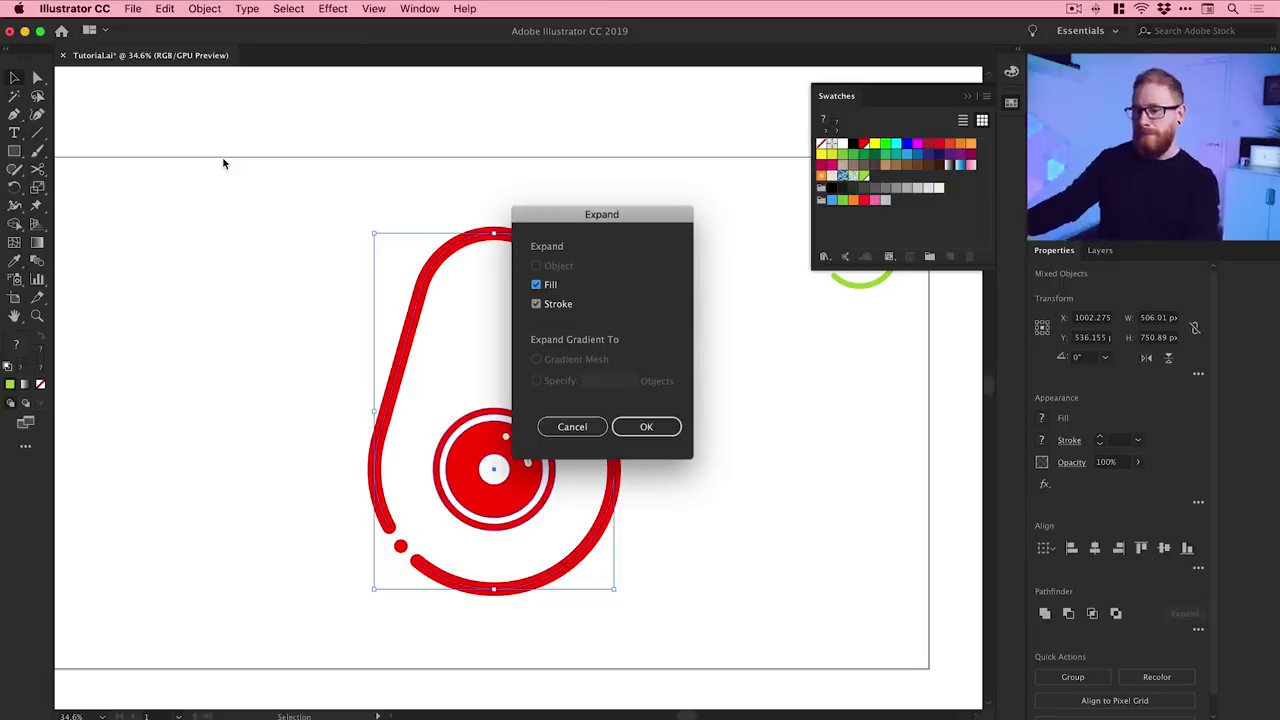
pyautogui.click(634, 426)
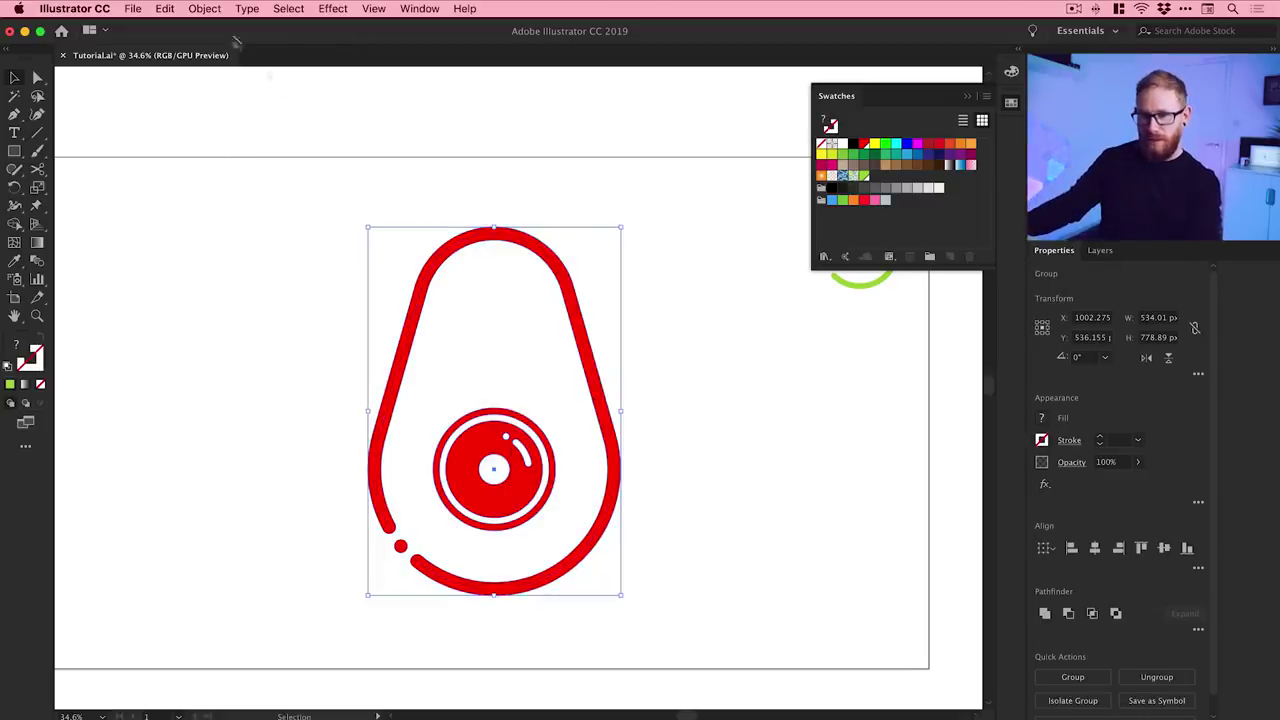
pyautogui.click(208, 12)
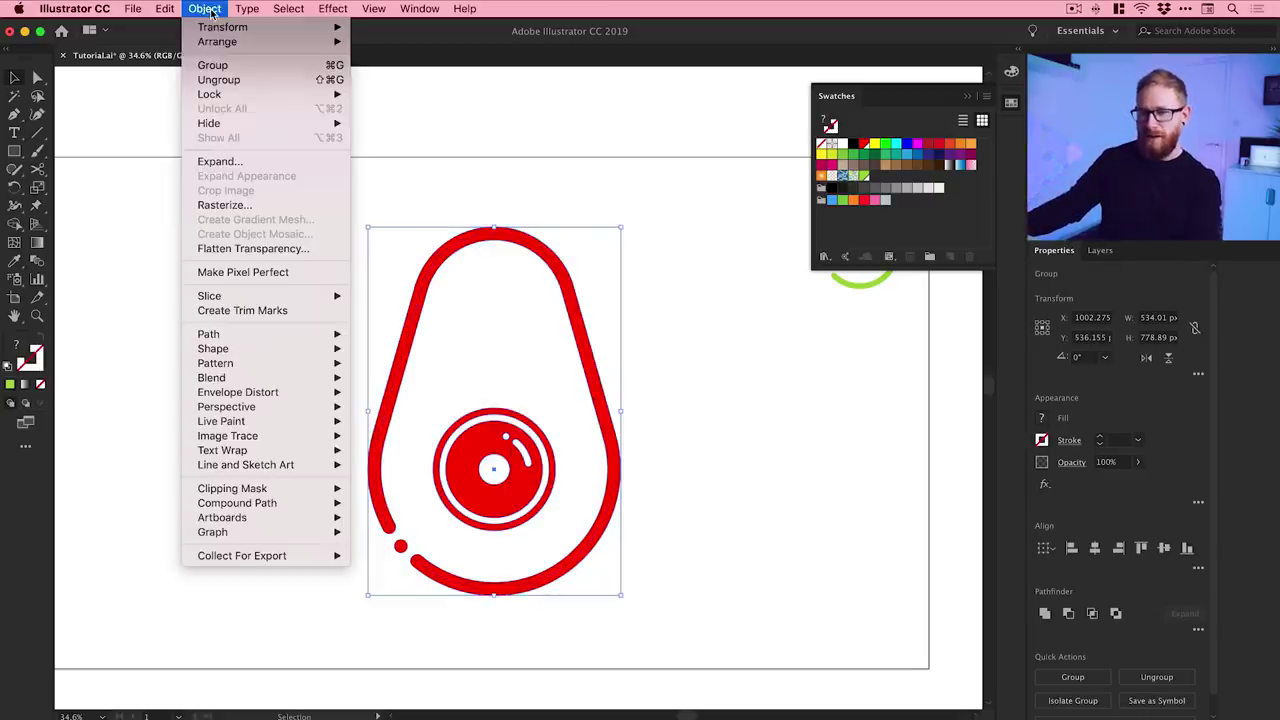
pyautogui.click(237, 163)
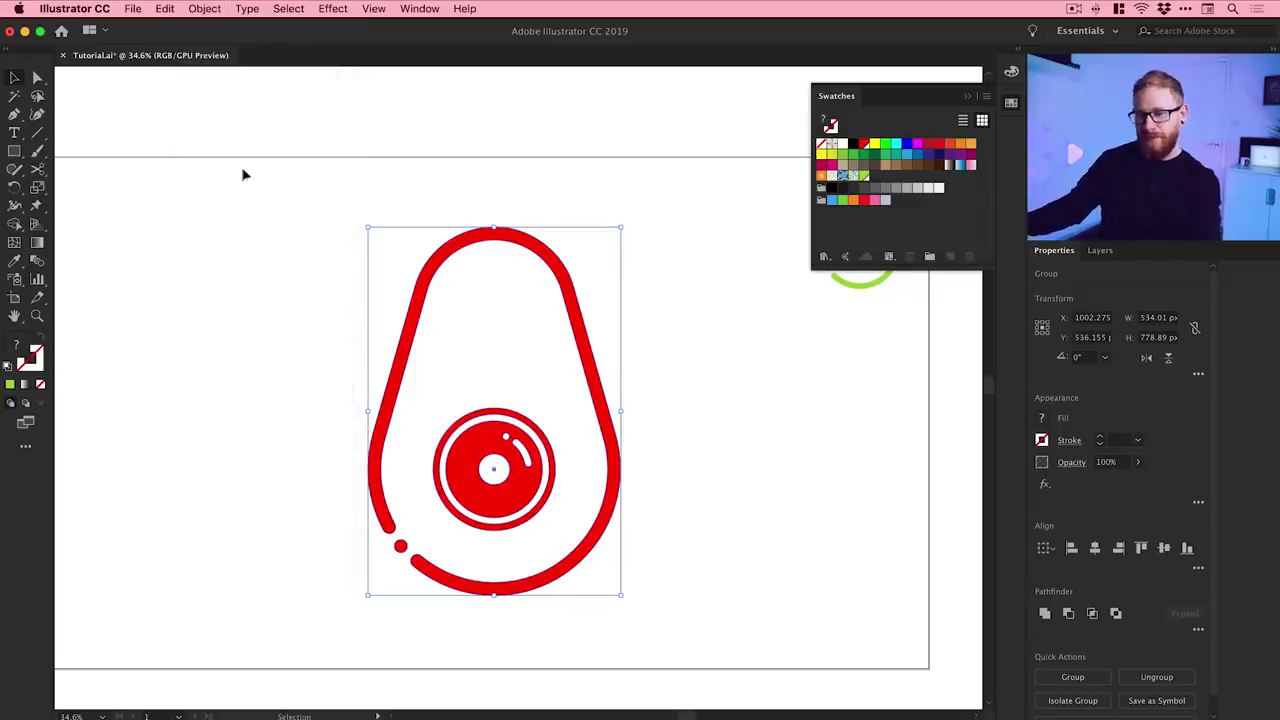
pyautogui.click(679, 377)
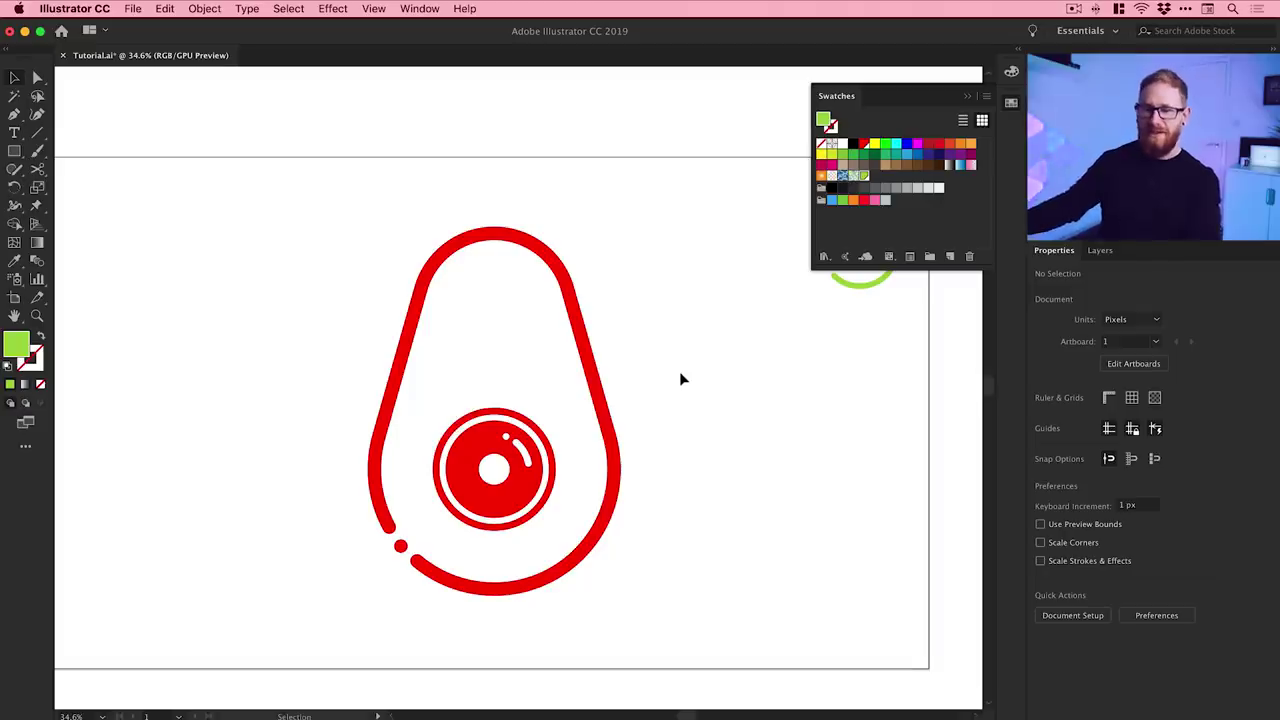
# Step: Place a green background rectangle of about 823 by 940 px behind the logo and lock it
pyautogui.click(12, 153)
pyautogui.moveTo(295, 193)
pyautogui.mouseDown()
pyautogui.moveTo(694, 609)
pyautogui.moveTo(685, 636)
pyautogui.mouseUp()
pyautogui.press('super+shift+bracketleft')
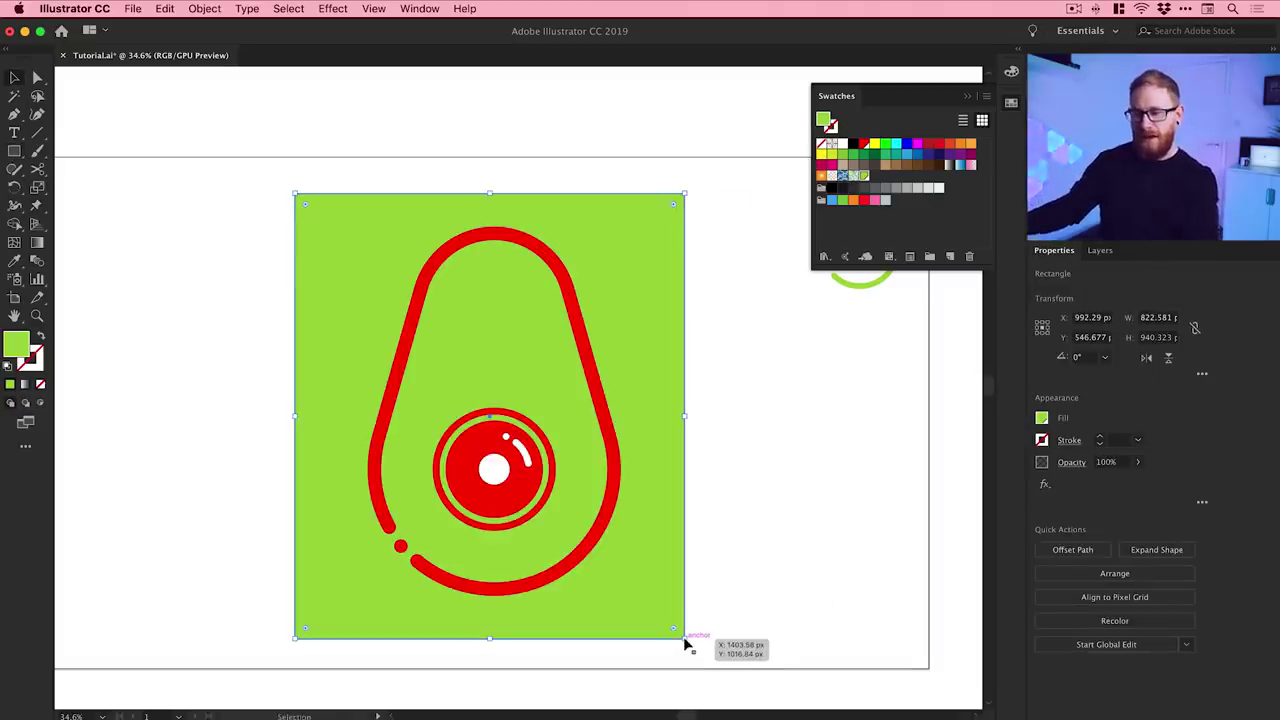
pyautogui.click(212, 8)
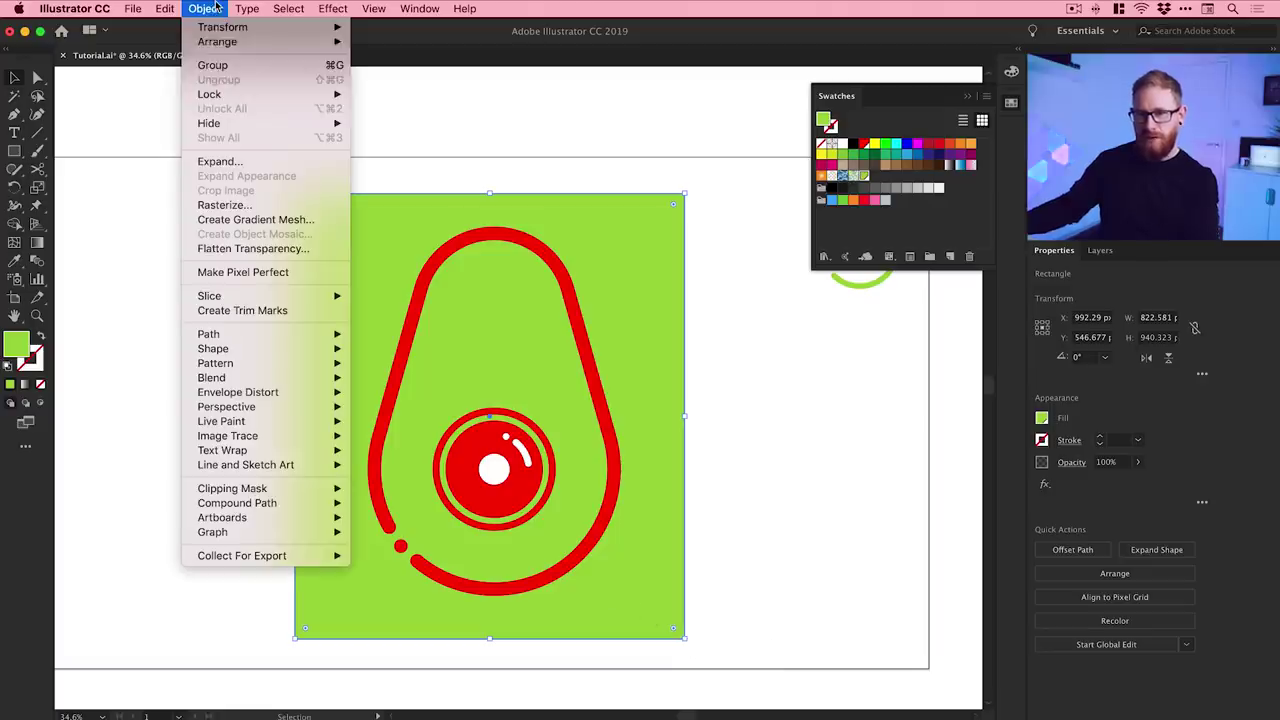
pyautogui.moveTo(230, 96)
pyautogui.click(390, 96)
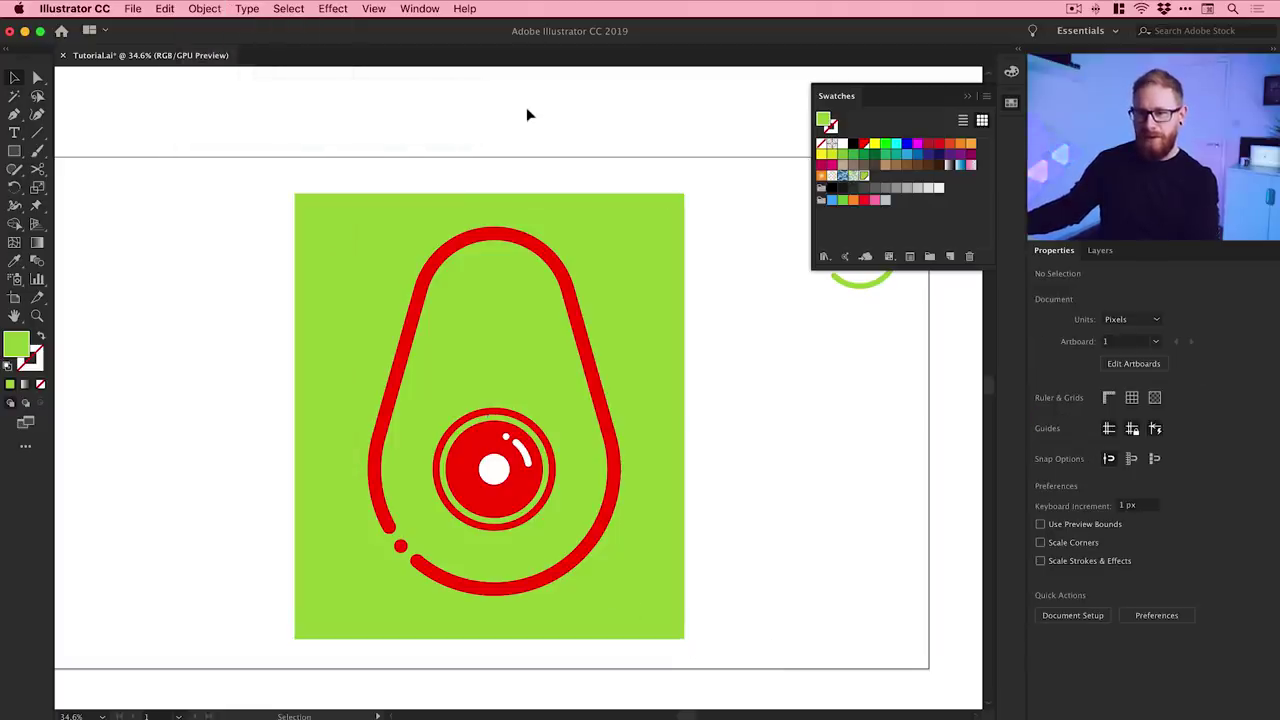
# Step: Combine the white pupil circle, the highlight arc and the small highlight dot into one compound path
pyautogui.press('z')
pyautogui.moveTo(510, 490); pyautogui.dragTo(582, 536)
pyautogui.press('v')
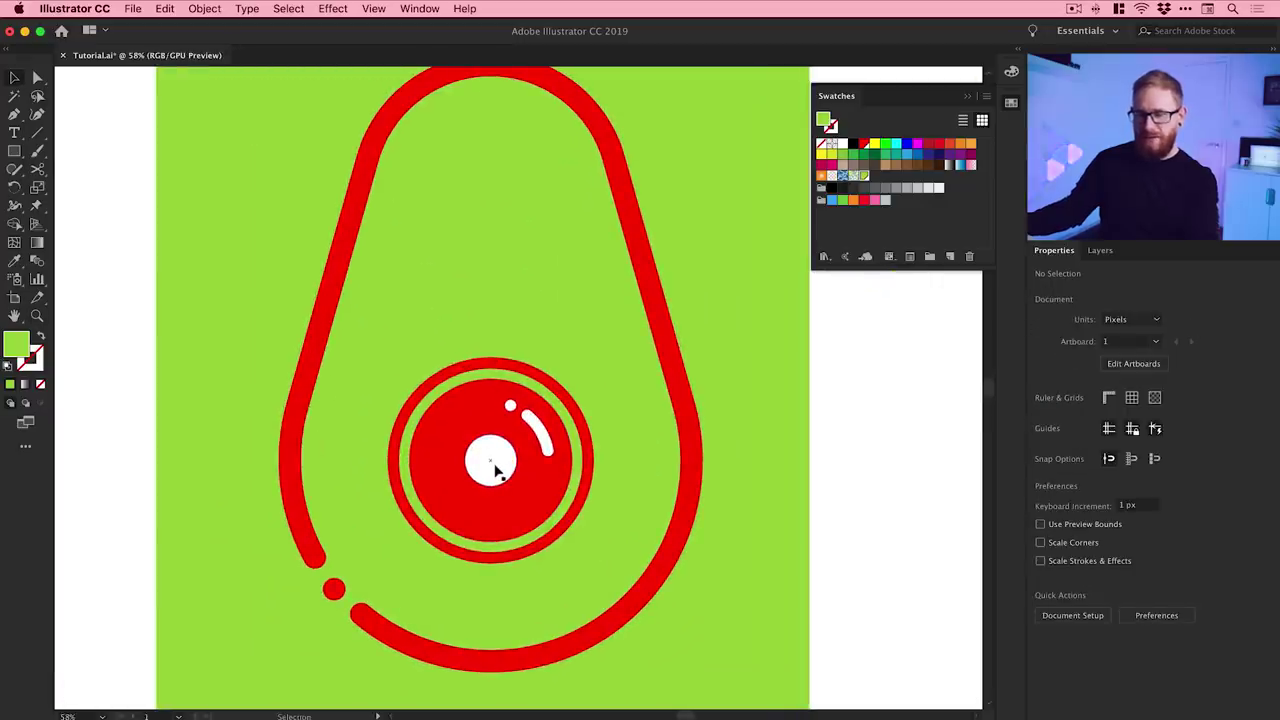
pyautogui.click(538, 432)
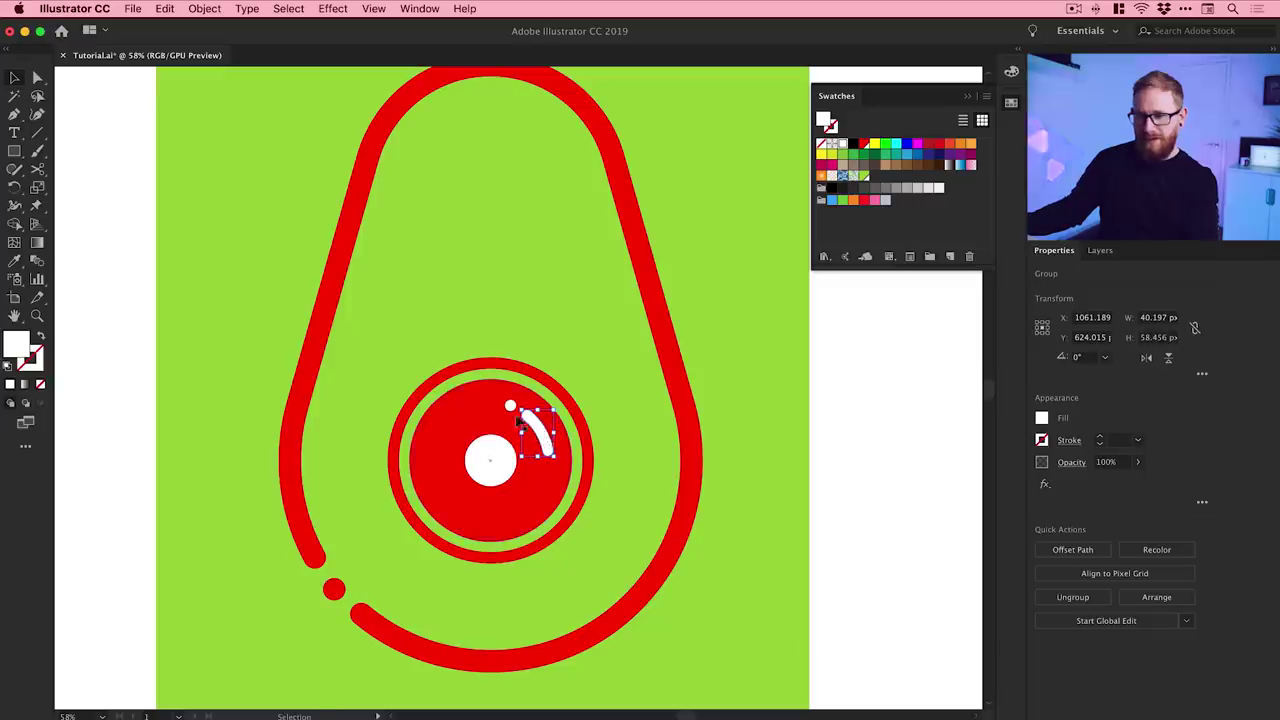
pyautogui.keyDown('shift'); pyautogui.click(510, 407); pyautogui.keyUp('shift')
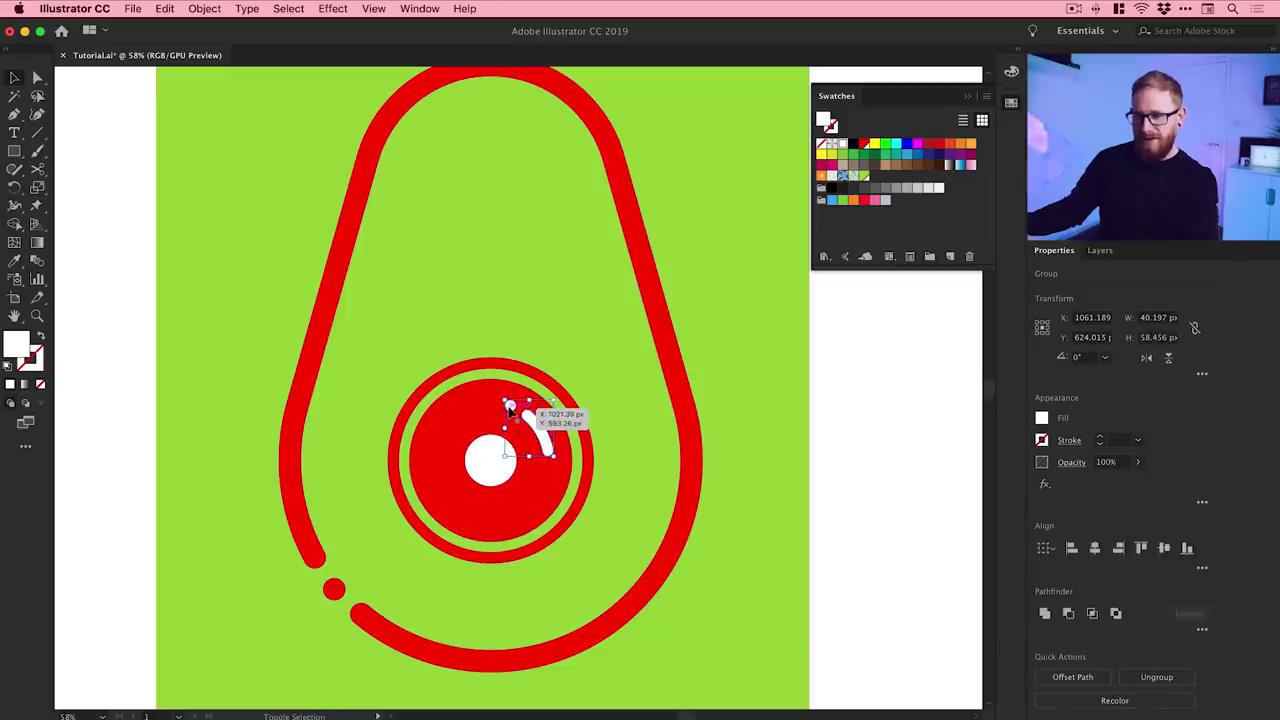
pyautogui.keyDown('shift'); pyautogui.click(483, 462); pyautogui.keyUp('shift')
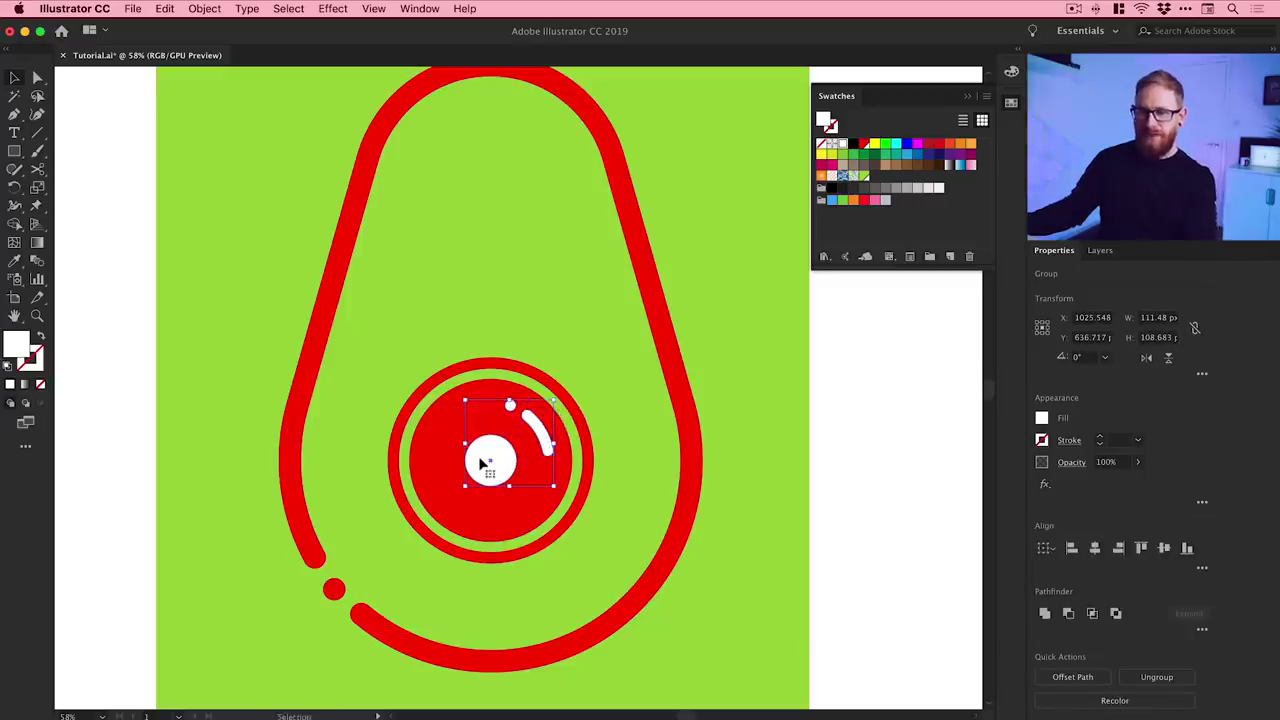
pyautogui.moveTo(481, 462); pyautogui.dragTo(460, 276)
pyautogui.press('super+z')
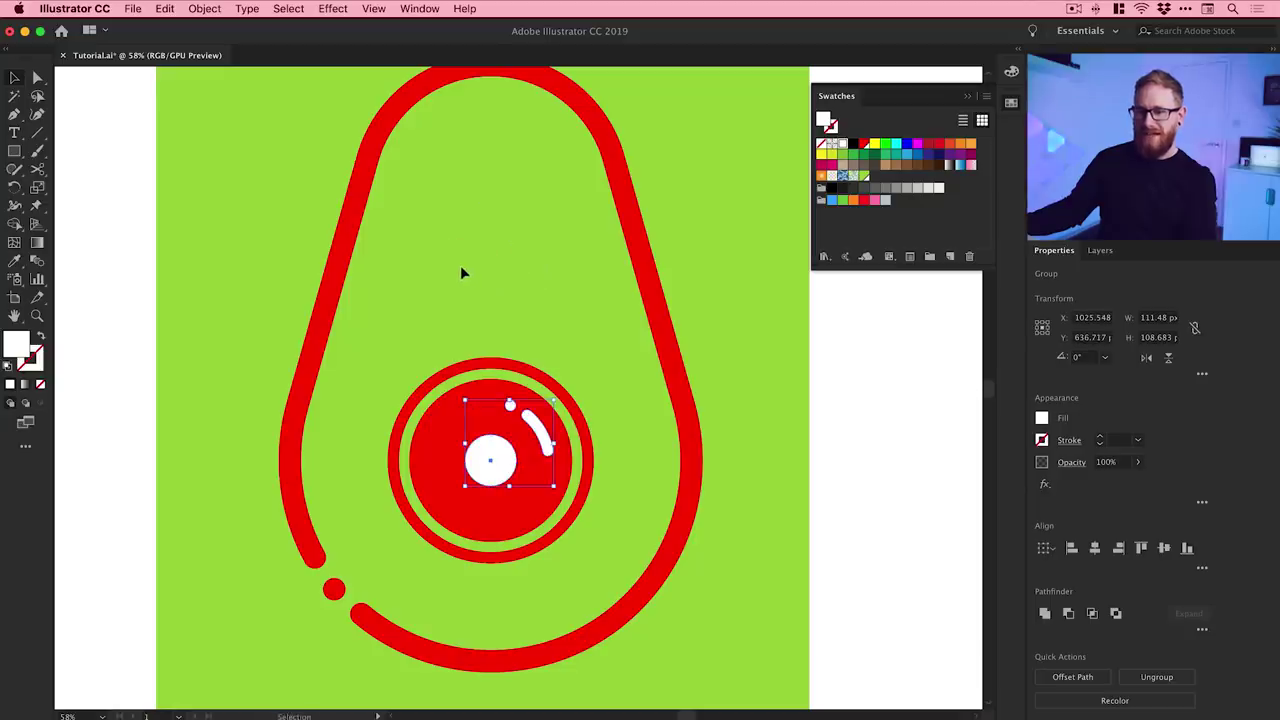
pyautogui.click(212, 8)
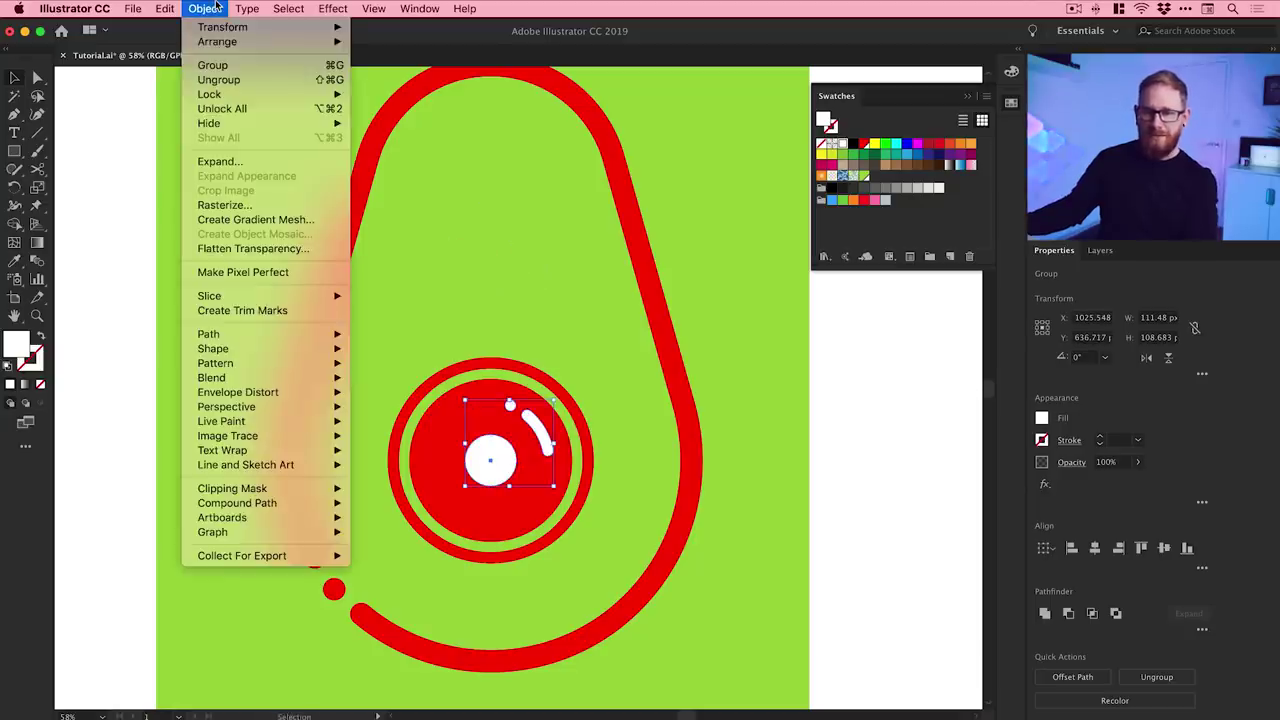
pyautogui.moveTo(330, 508)
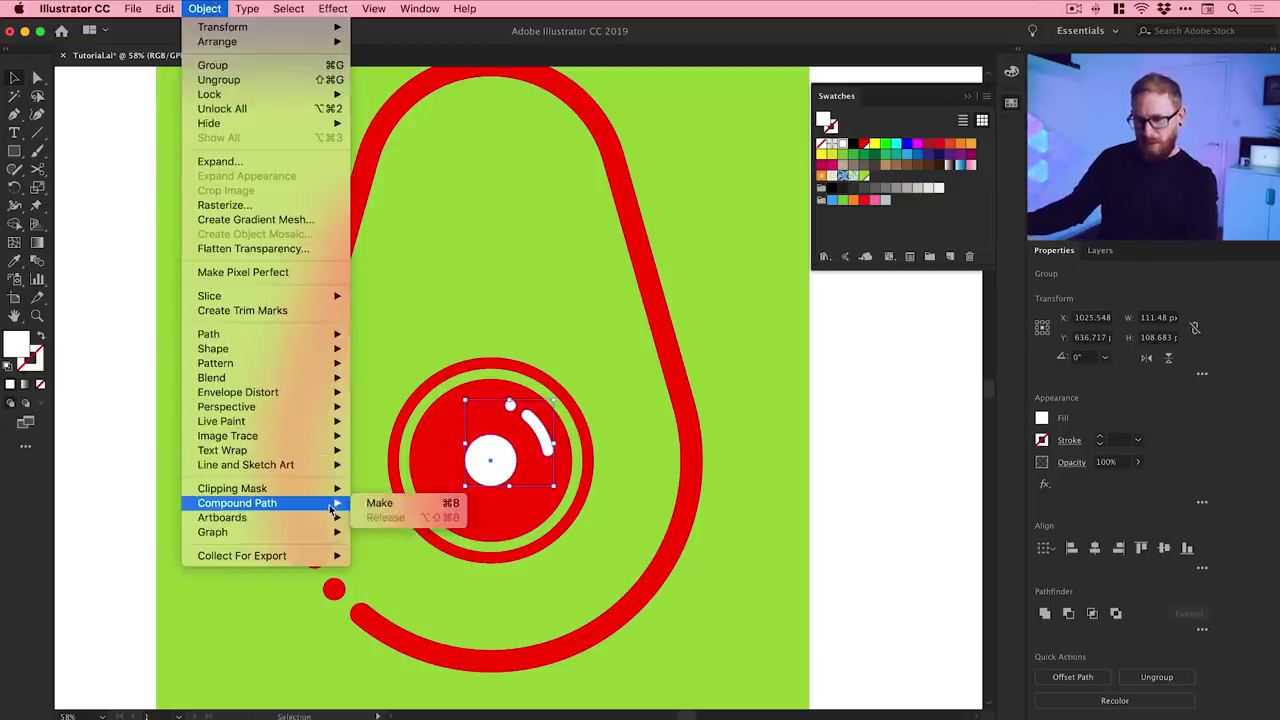
pyautogui.click(414, 504)
pyautogui.click(891, 466)
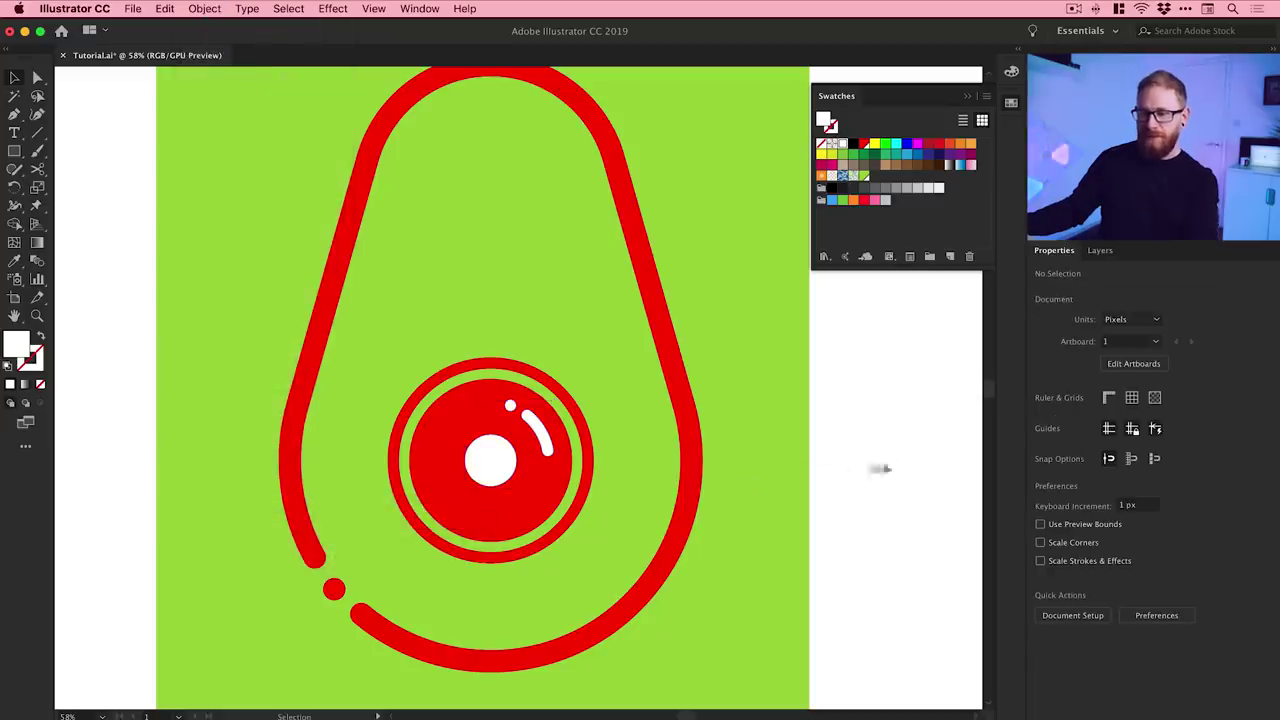
# Step: Combine the red pit circle, the ring around it, the avocado outline and the gap dot into one compound path
pyautogui.moveTo(503, 463)
pyautogui.mouseDown()
pyautogui.moveTo(302, 388)
pyautogui.moveTo(483, 470)
pyautogui.moveTo(300, 386)
pyautogui.moveTo(486, 457)
pyautogui.moveTo(481, 470)
pyautogui.mouseUp()
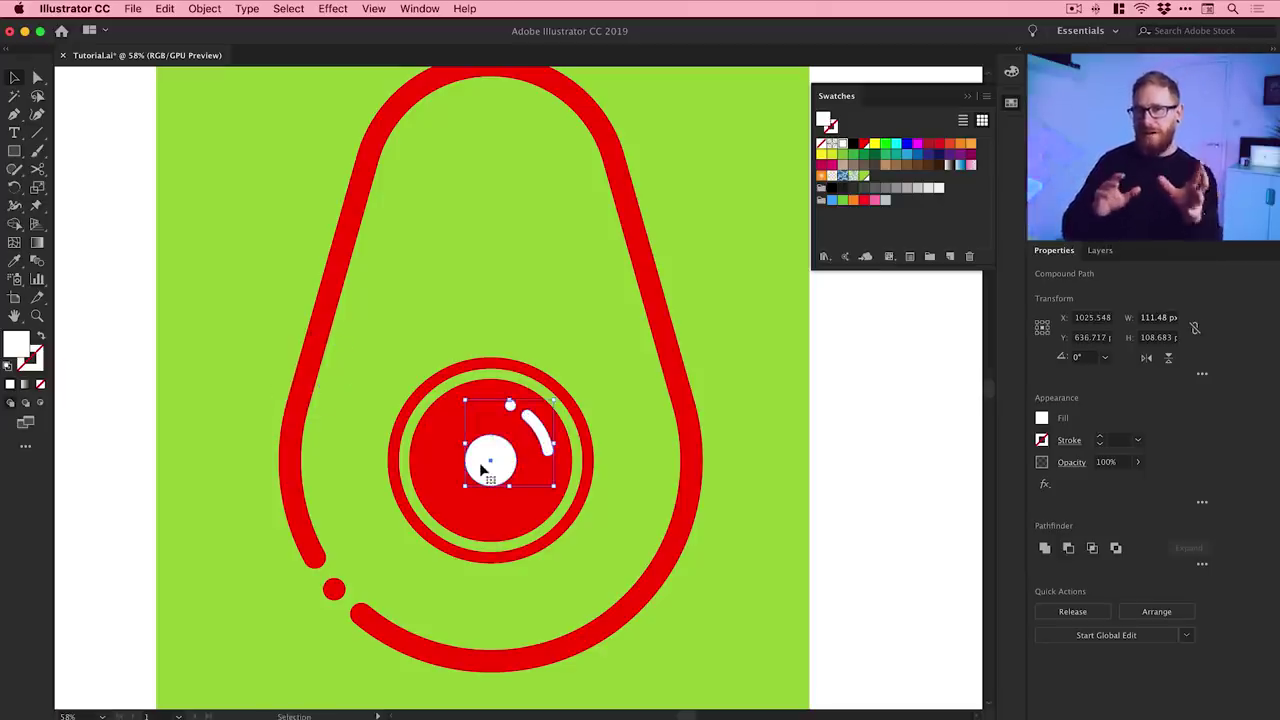
pyautogui.keyDown('shift'); pyautogui.click(424, 482); pyautogui.keyUp('shift')
pyautogui.hotkey('ctrl', 'g')
pyautogui.keyDown('shift'); pyautogui.click(293, 510); pyautogui.keyUp('shift')
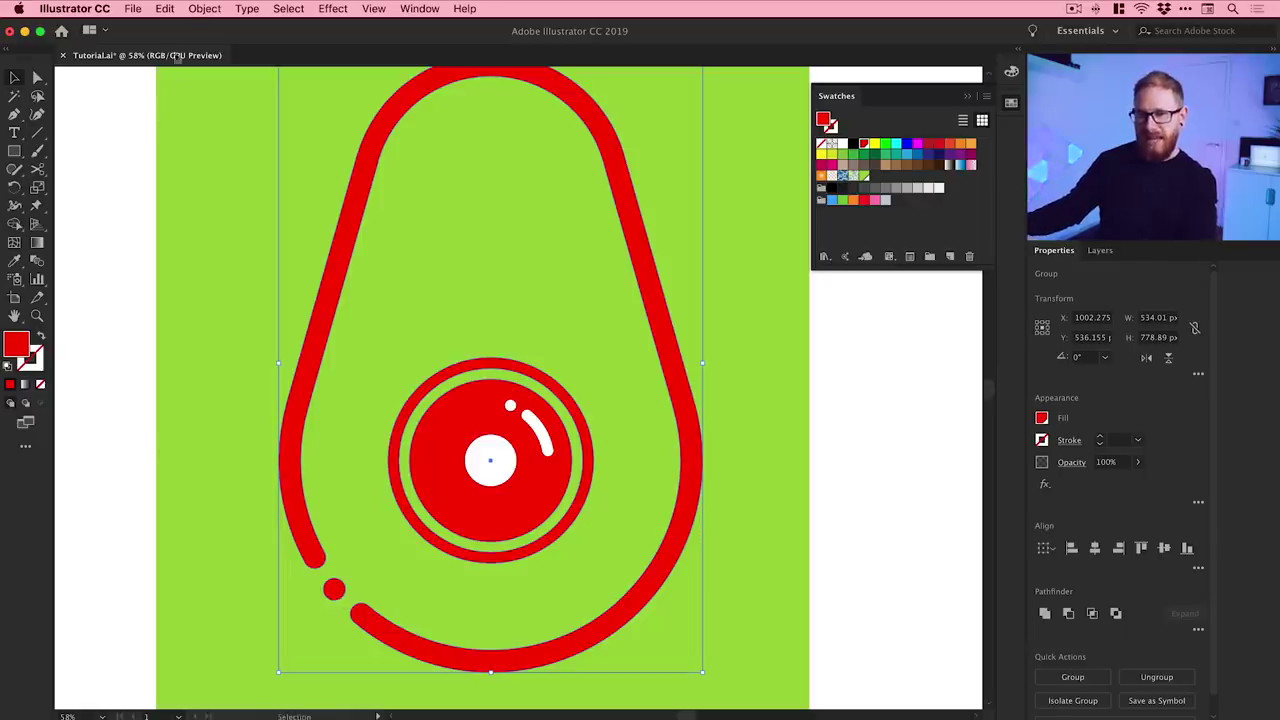
pyautogui.click(192, 12)
pyautogui.moveTo(297, 503)
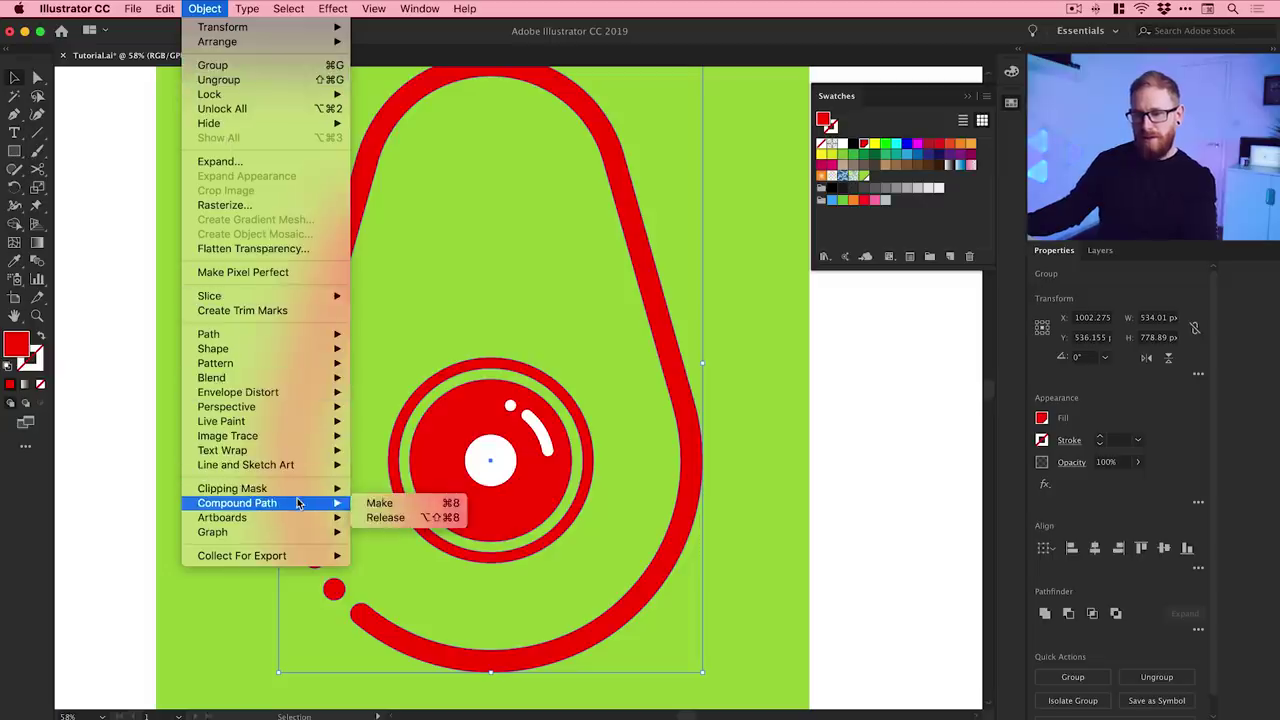
pyautogui.click(380, 503)
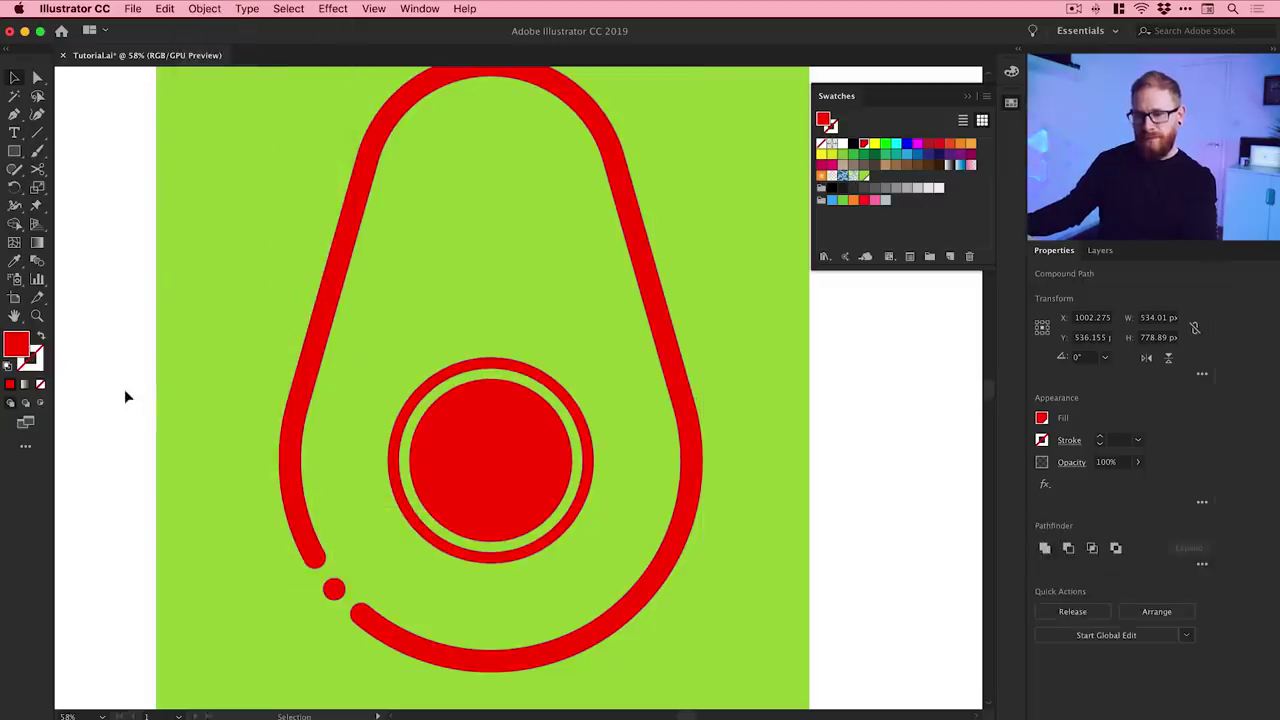
# Step: Move the red compound path behind the white pupil and highlights in the stacking order
pyautogui.click(126, 397)
pyautogui.click(456, 418)
pyautogui.click(204, 8)
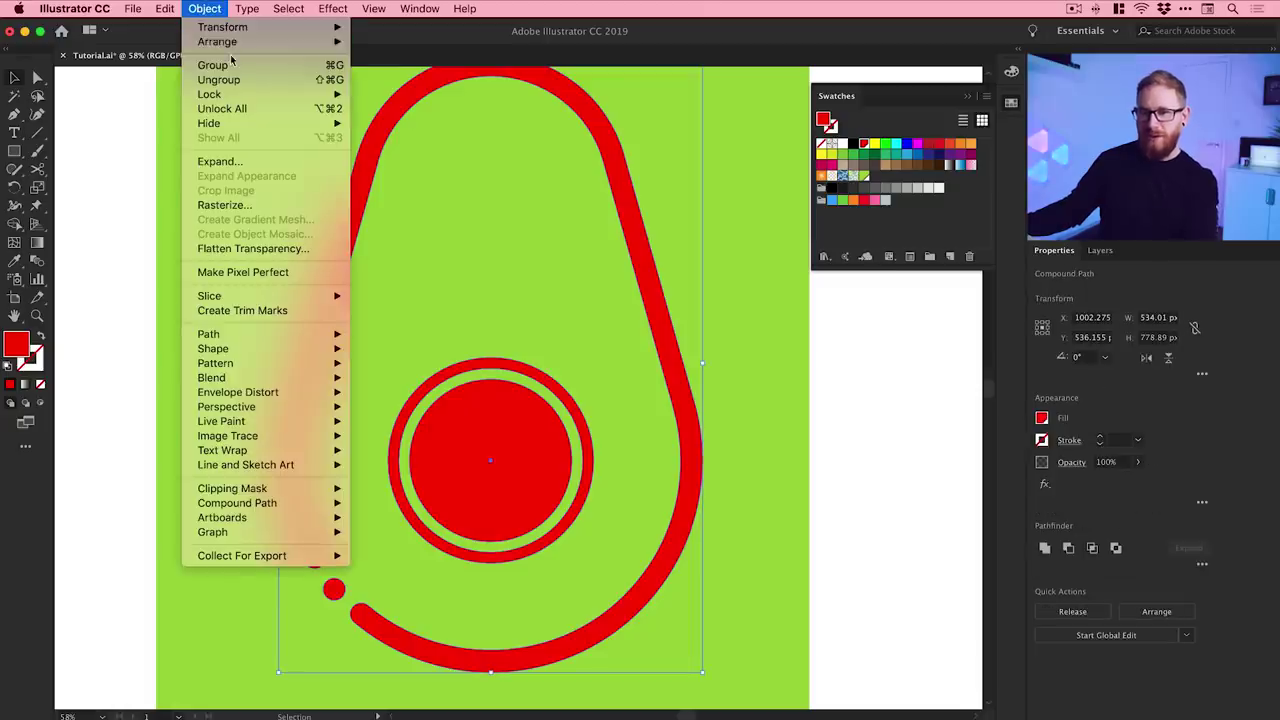
pyautogui.moveTo(220, 40)
pyautogui.click(445, 72)
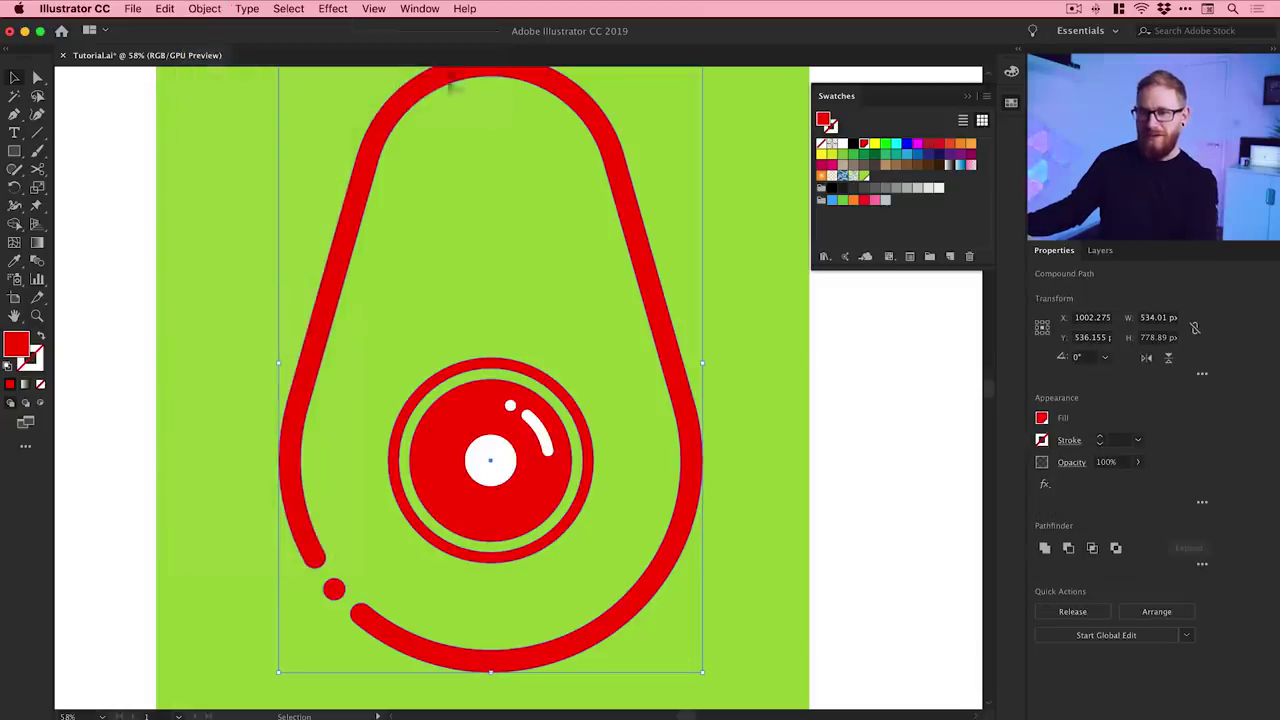
pyautogui.click(146, 265)
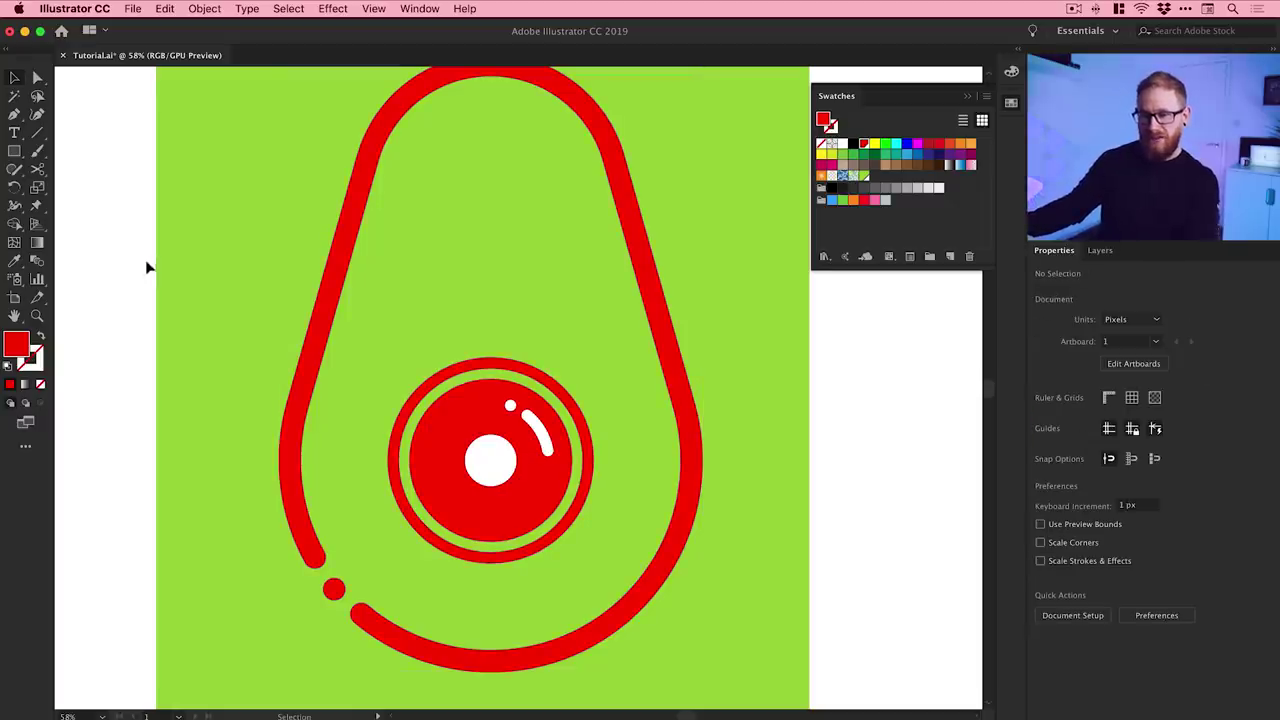
# Step: Subtract the white pupil and highlights from the red avocado compound path with the Minus Front shape mode
pyautogui.click(333, 323)
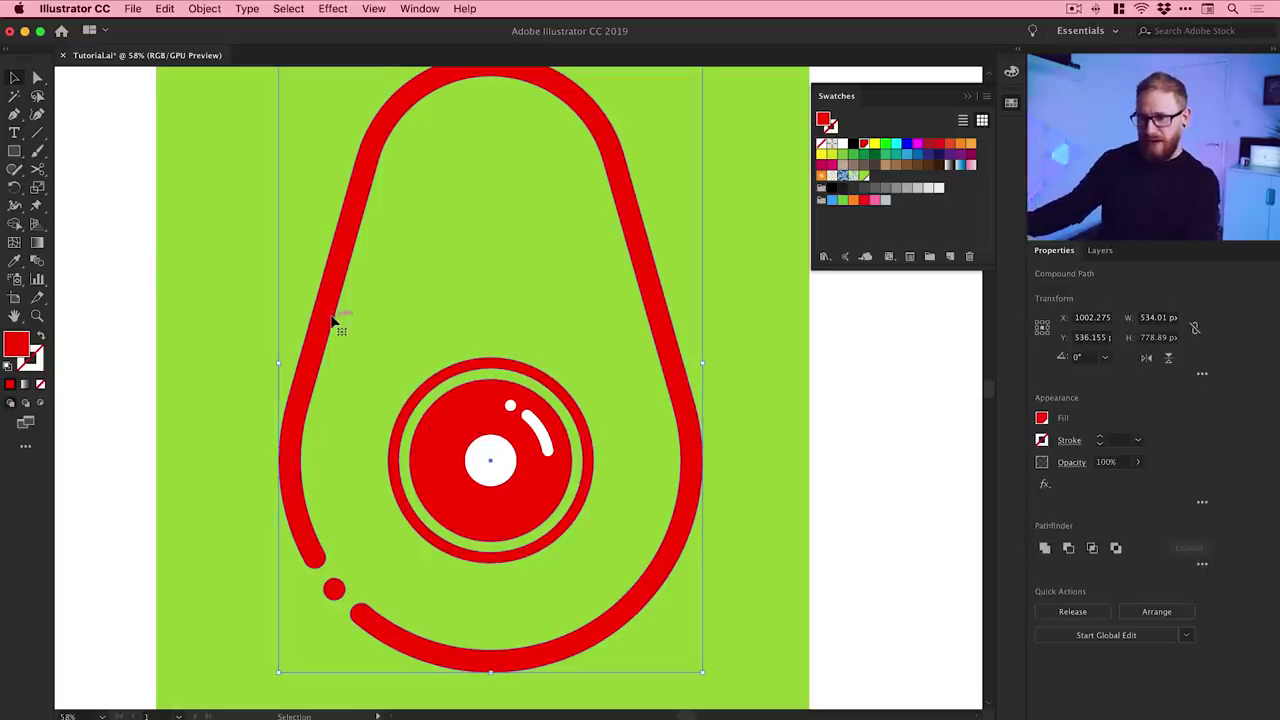
pyautogui.keyDown('shift'); pyautogui.click(500, 452); pyautogui.keyUp('shift')
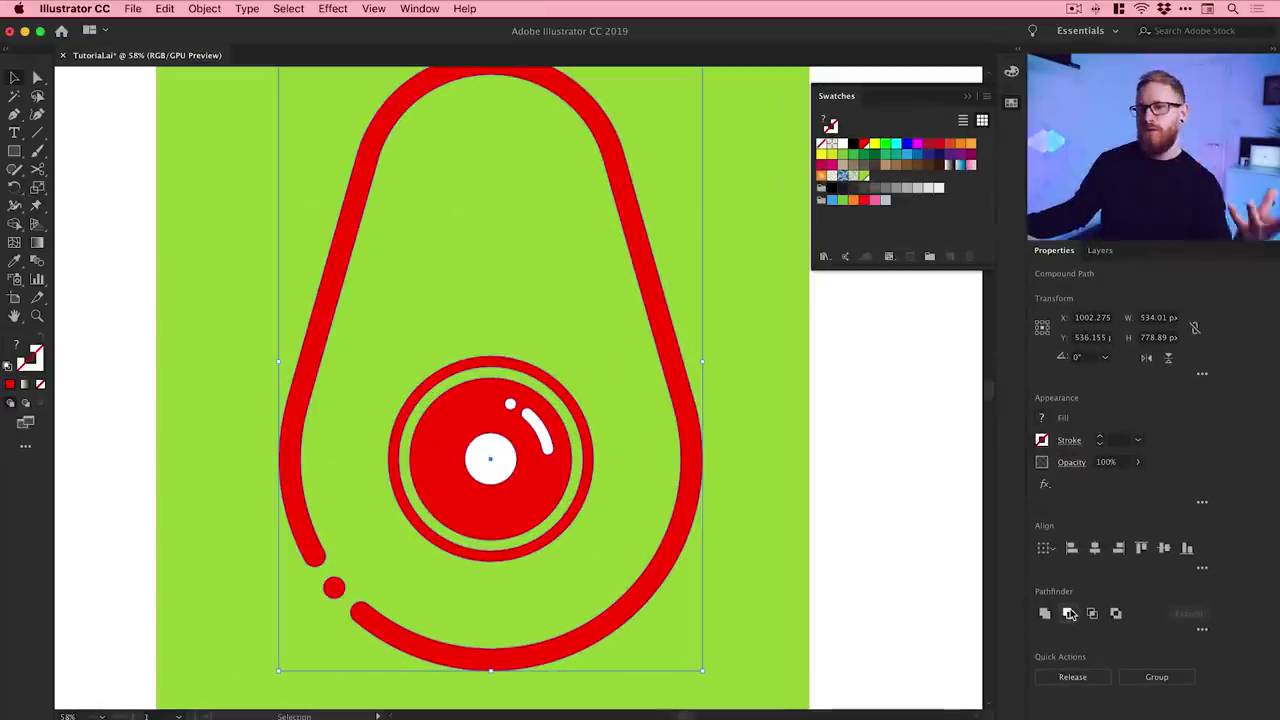
pyautogui.click(416, 8)
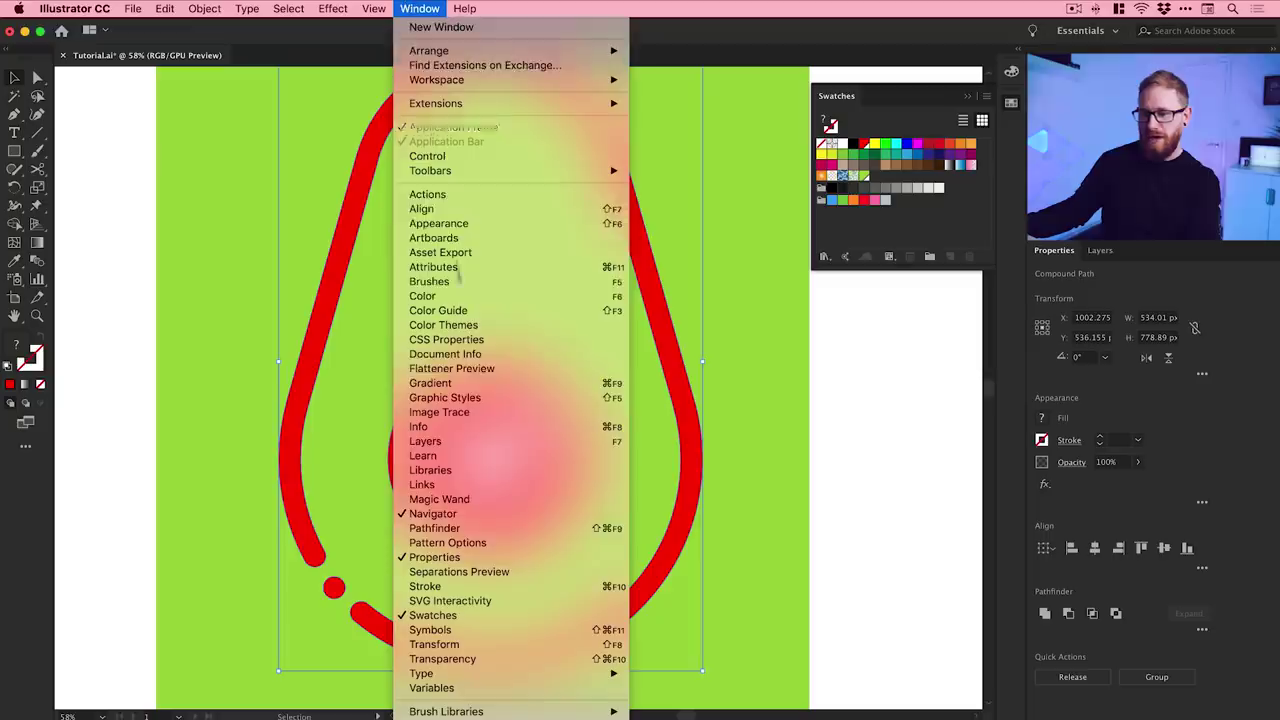
pyautogui.click(462, 529)
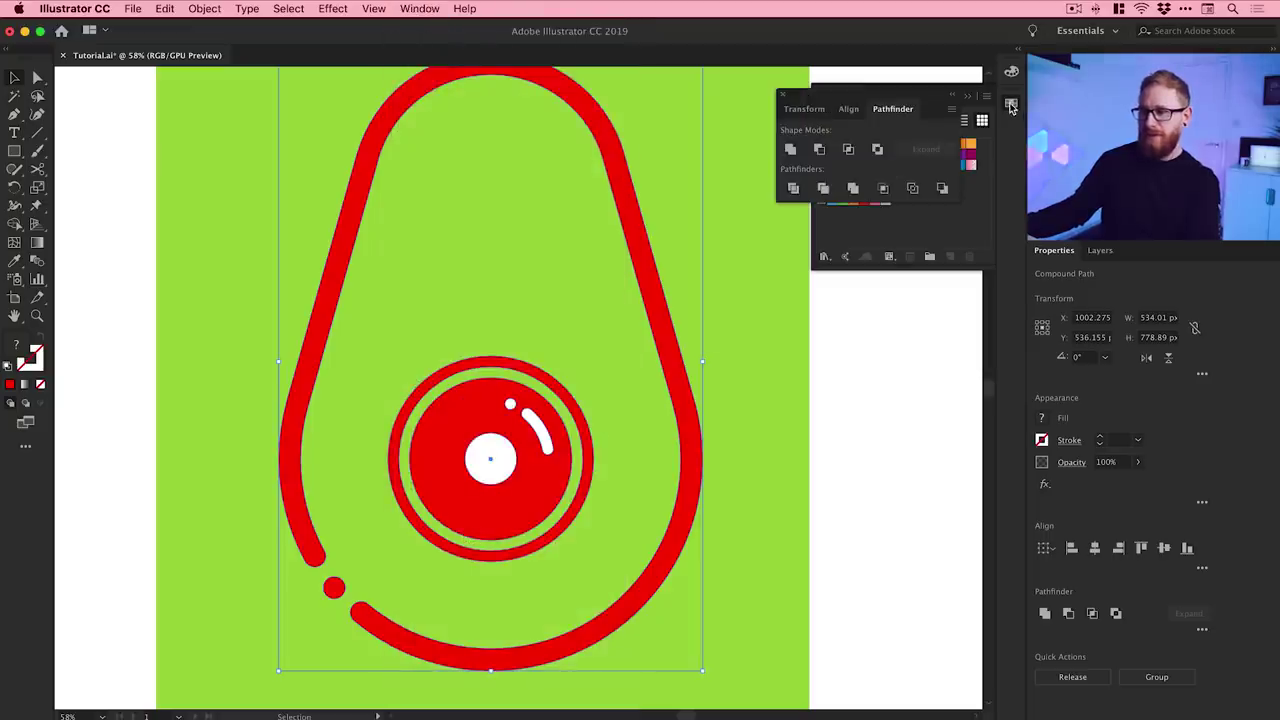
pyautogui.click(820, 149)
pyautogui.moveTo(783, 97); pyautogui.dragTo(895, 197)
pyautogui.click(895, 197)
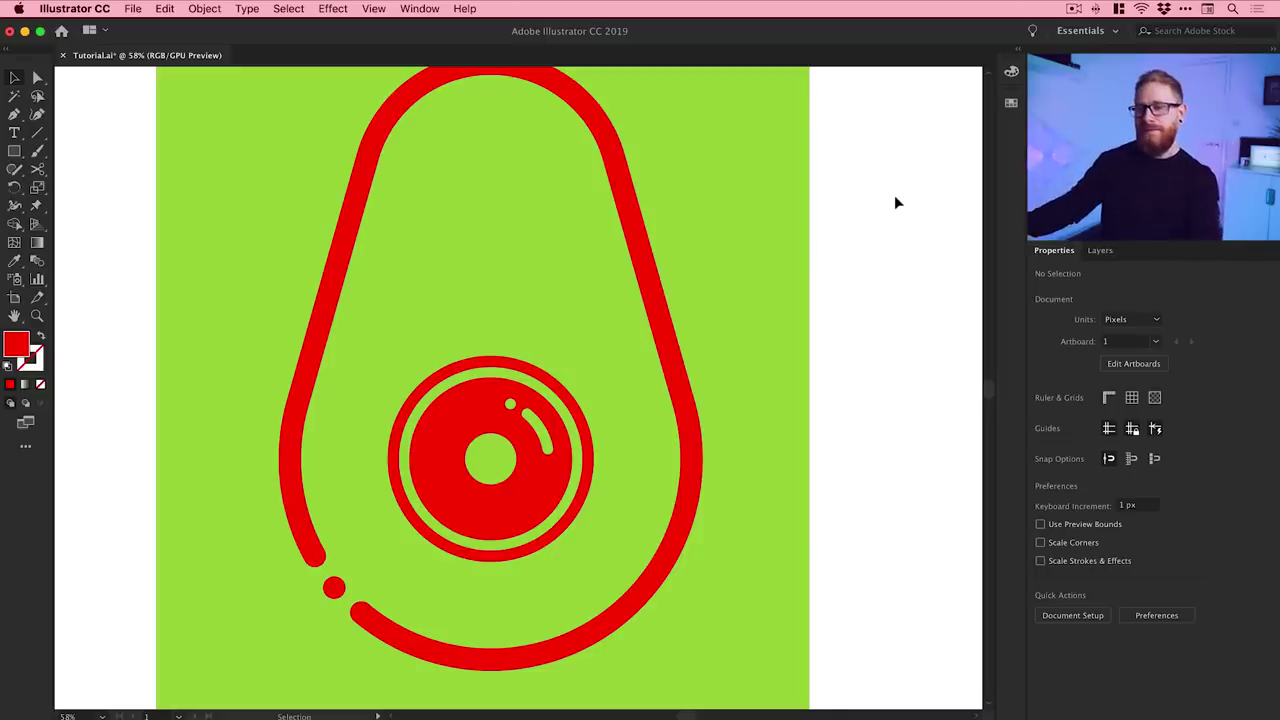
# Step: Unlock the green background rectangle behind the logo and delete it
pyautogui.click(205, 9)
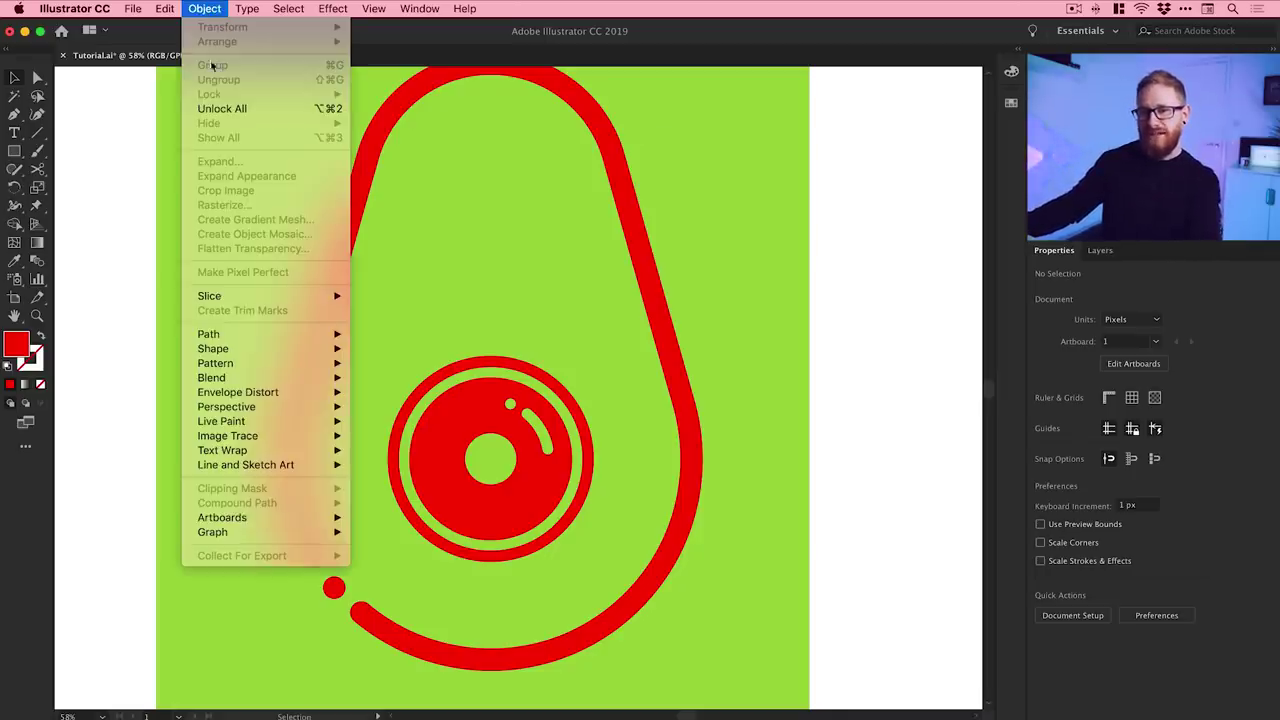
pyautogui.click(211, 109)
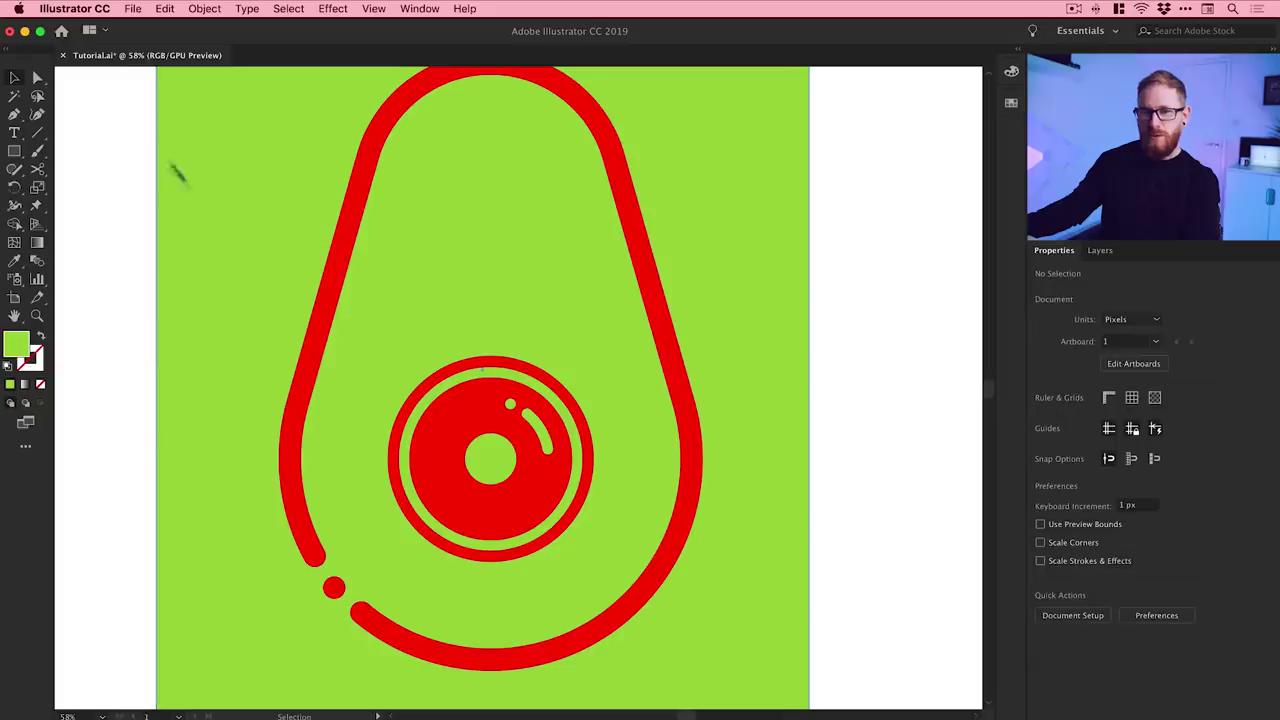
pyautogui.click(243, 167)
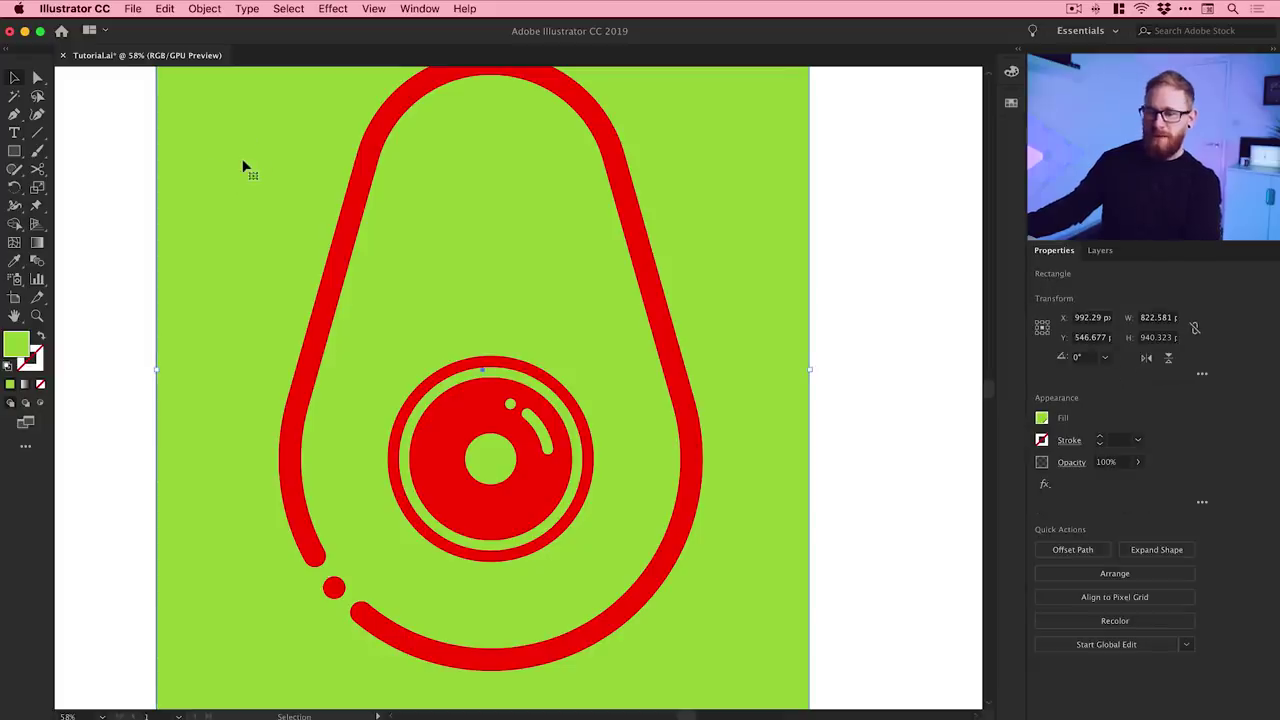
pyautogui.press('Delete')
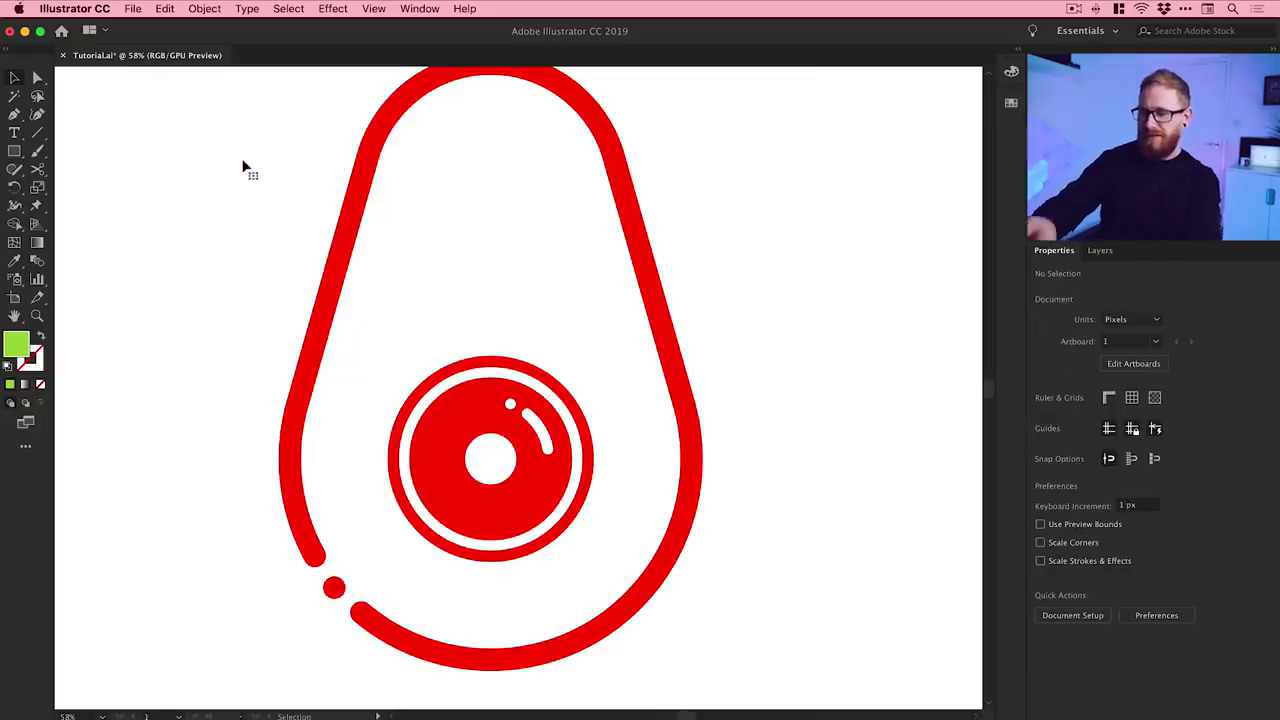
# Step: Delete the green swatch at the end of the pattern swatch row
pyautogui.press('super+0')
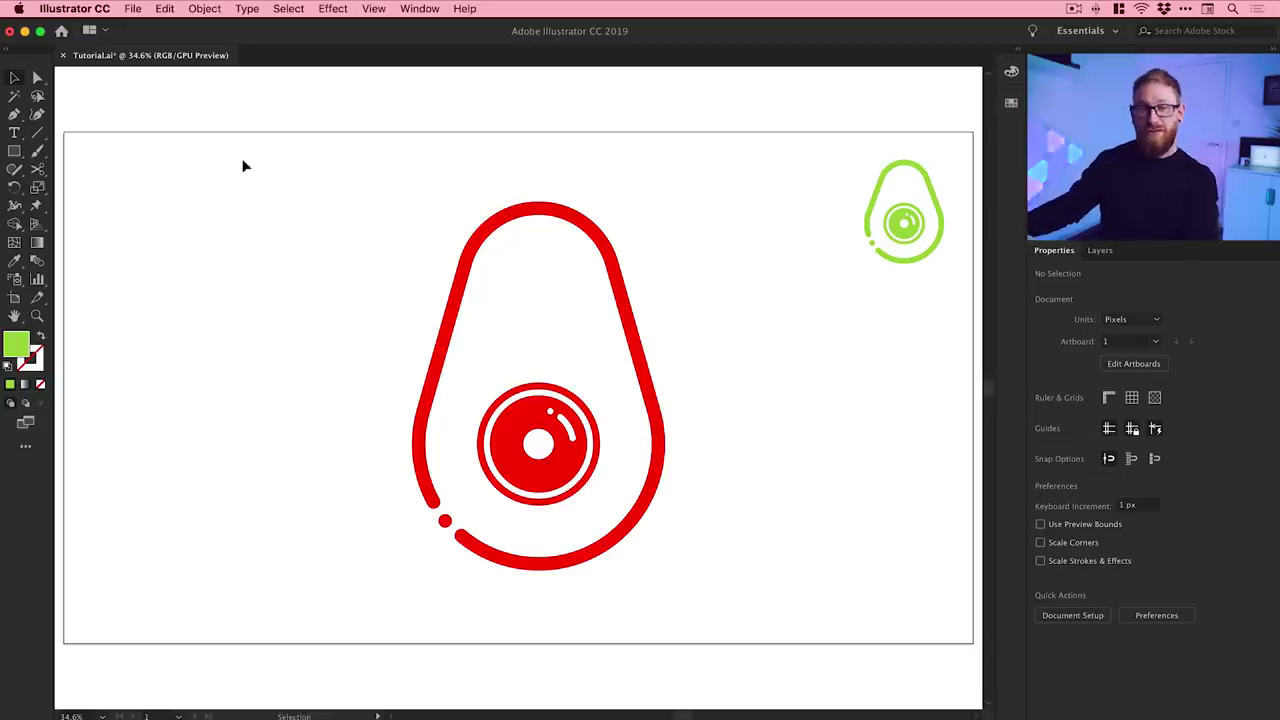
pyautogui.click(1000, 104)
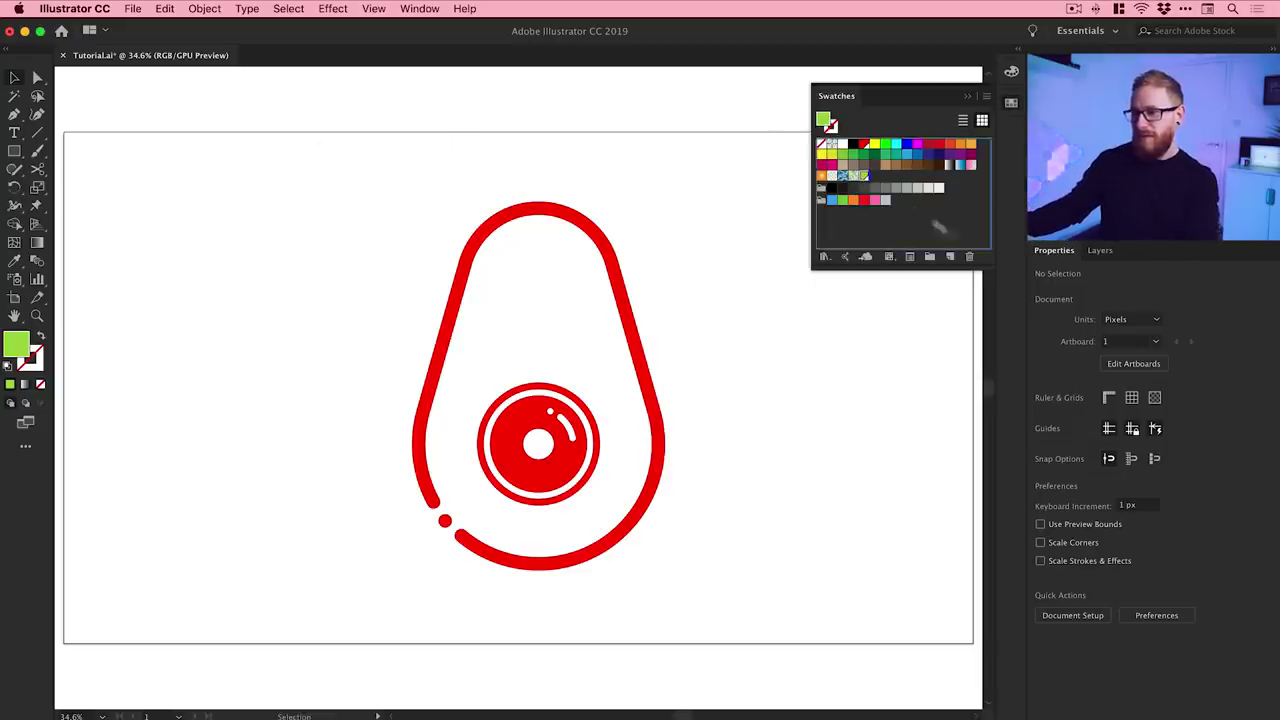
pyautogui.click(968, 256)
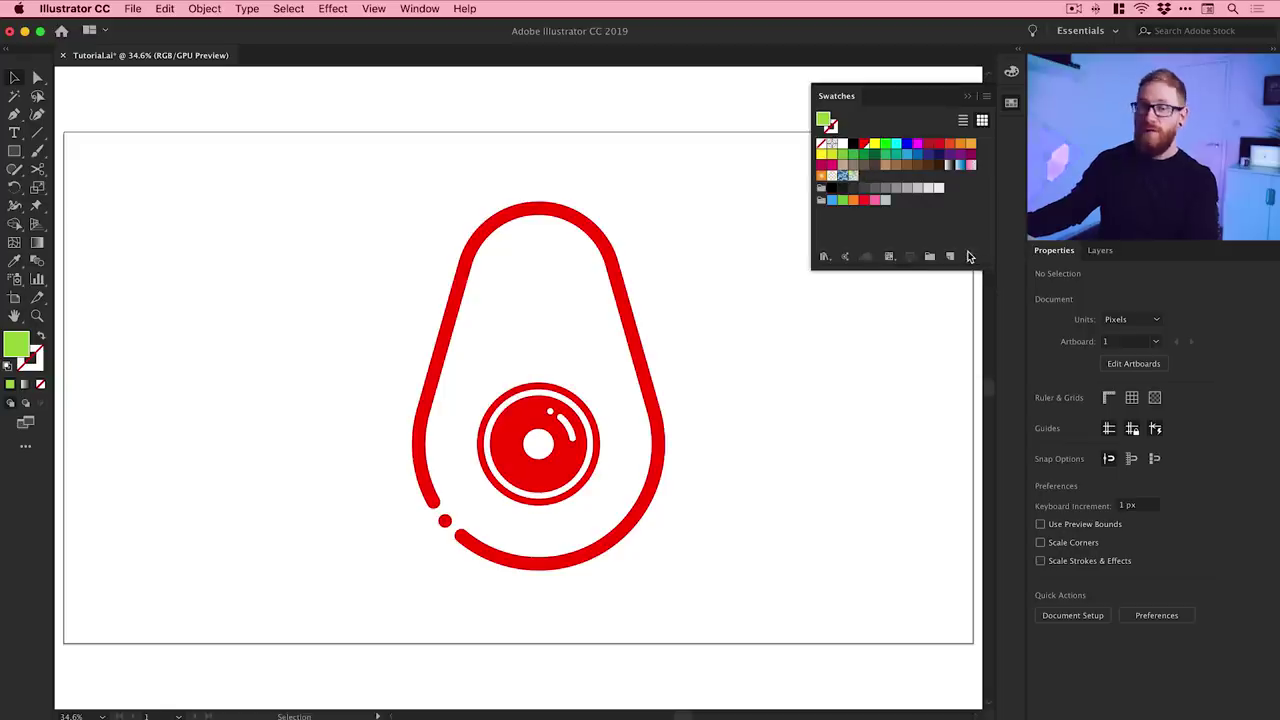
# Step: Recolor the logo by editing the global RGB Red swatch, with preview on, to R 146, G 212, B 64
pyautogui.doubleClick(865, 145)
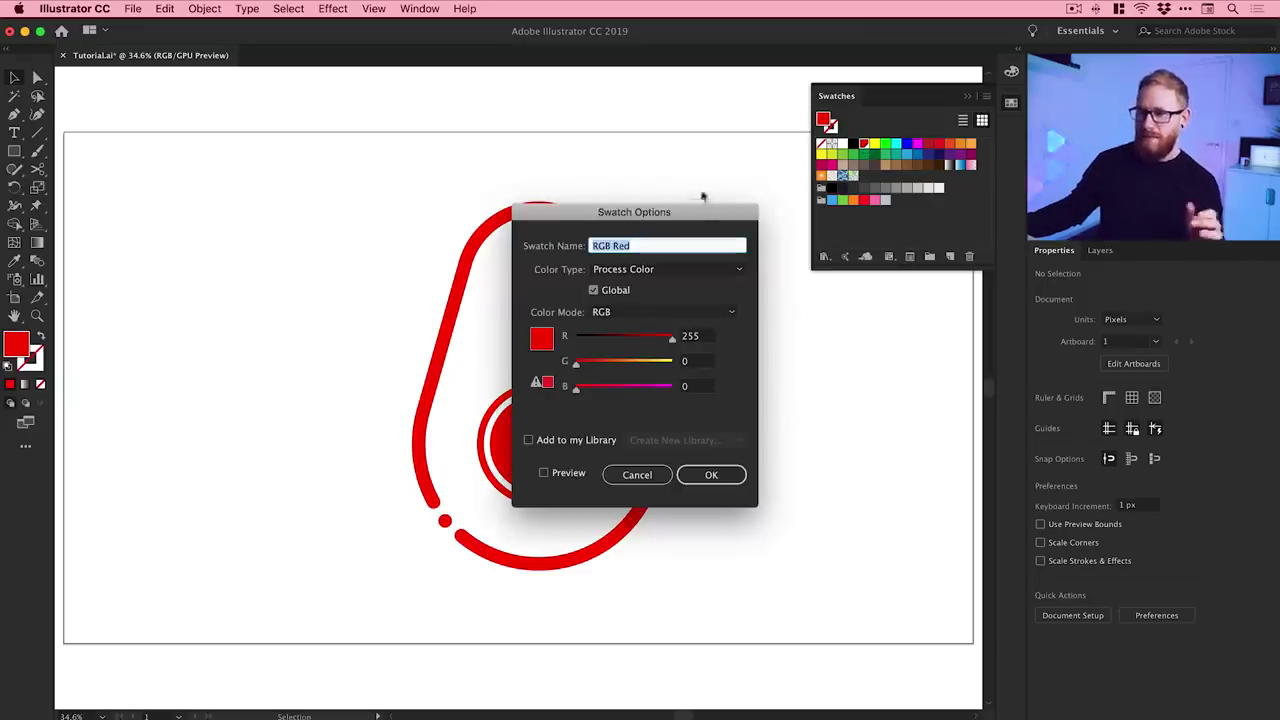
pyautogui.moveTo(683, 211); pyautogui.dragTo(267, 166)
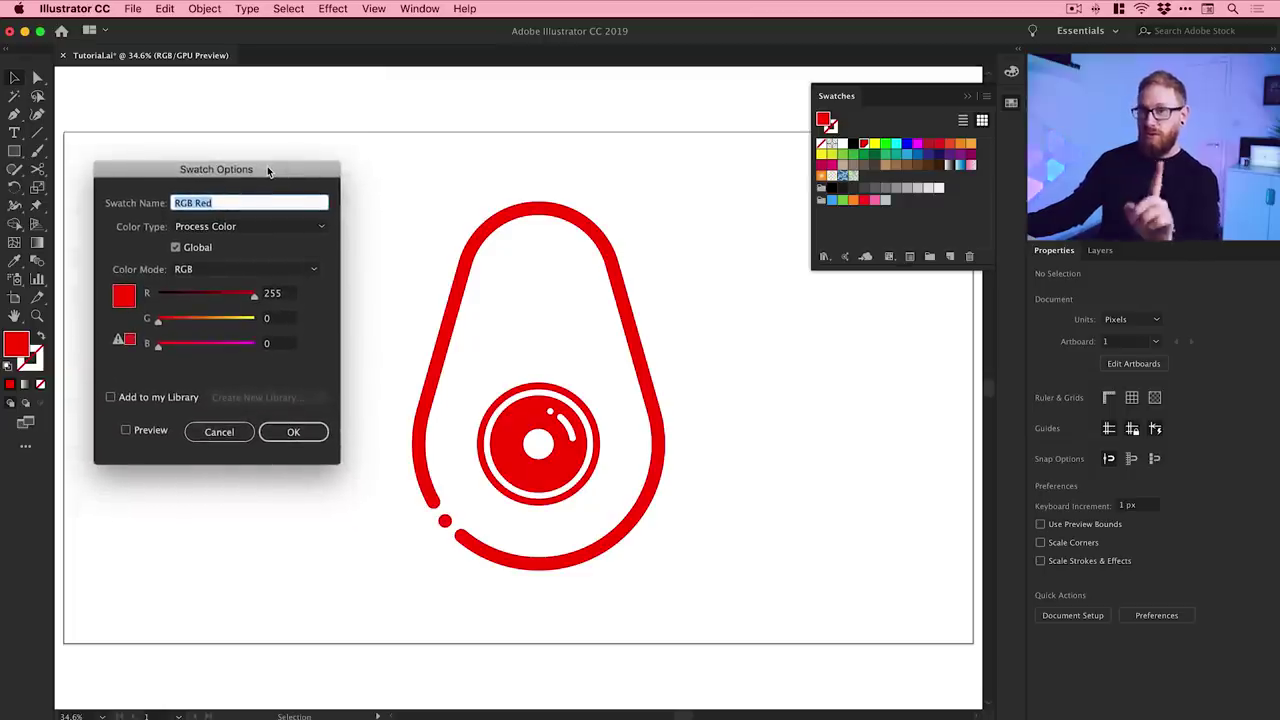
pyautogui.click(126, 430)
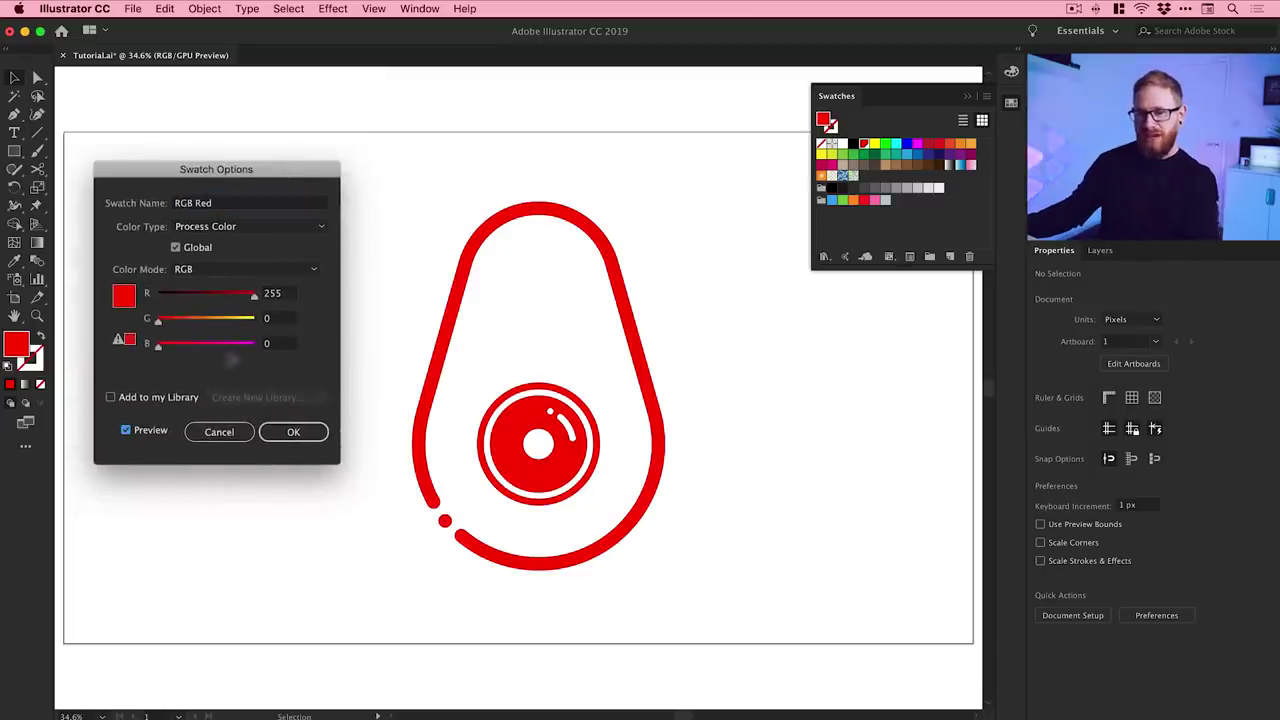
pyautogui.moveTo(215, 322); pyautogui.dragTo(199, 297)
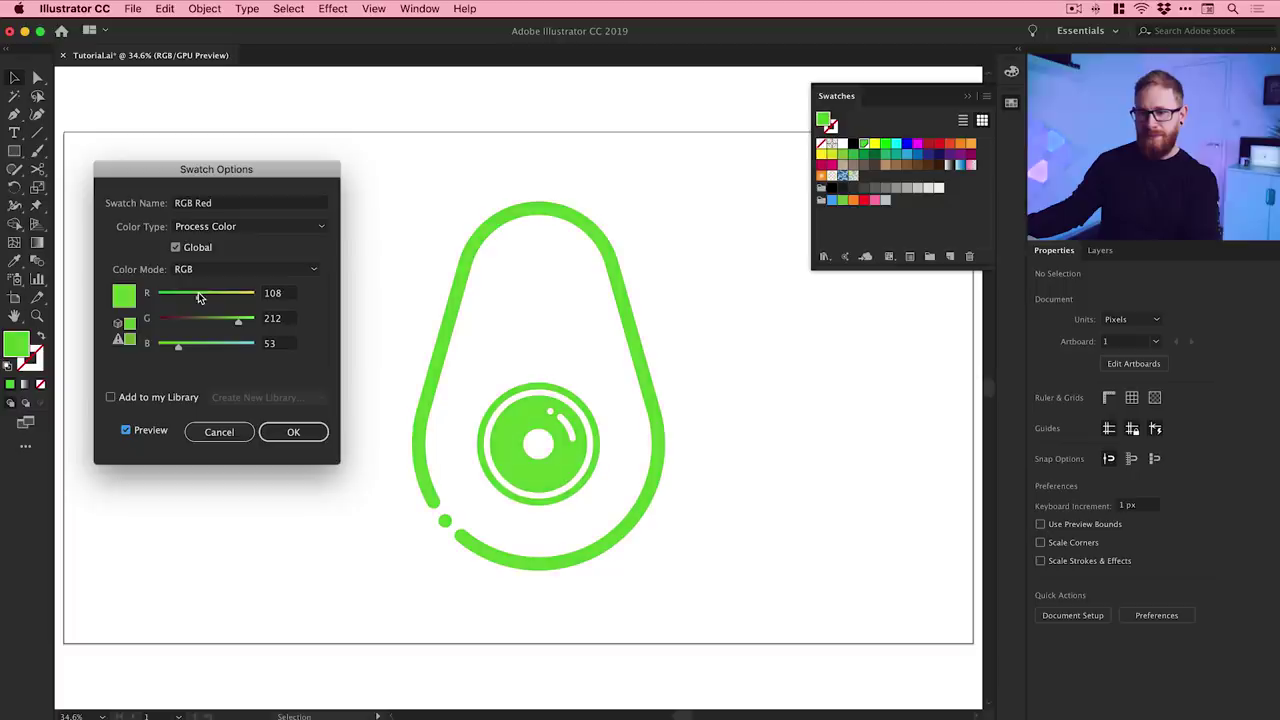
pyautogui.moveTo(180, 349)
pyautogui.mouseDown()
pyautogui.moveTo(168, 350)
pyautogui.moveTo(184, 347)
pyautogui.mouseUp()
pyautogui.moveTo(203, 297); pyautogui.dragTo(213, 298)
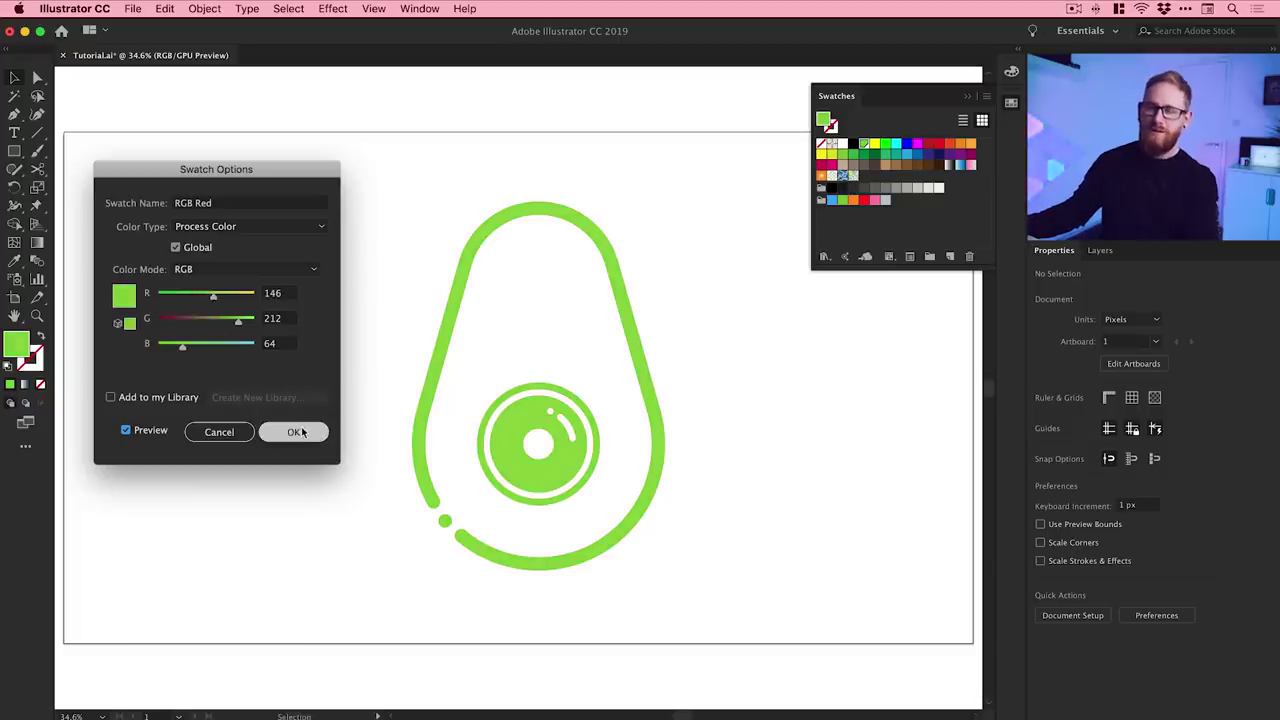
pyautogui.click(296, 432)
pyautogui.click(1011, 104)
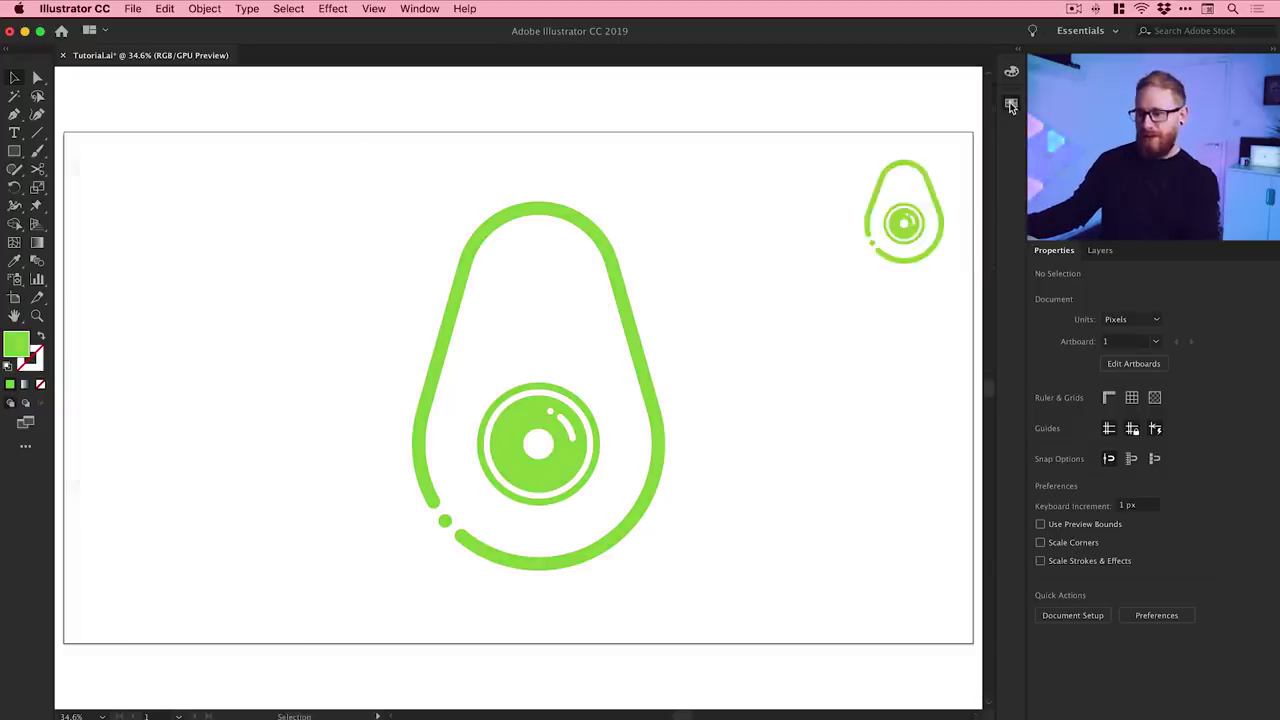